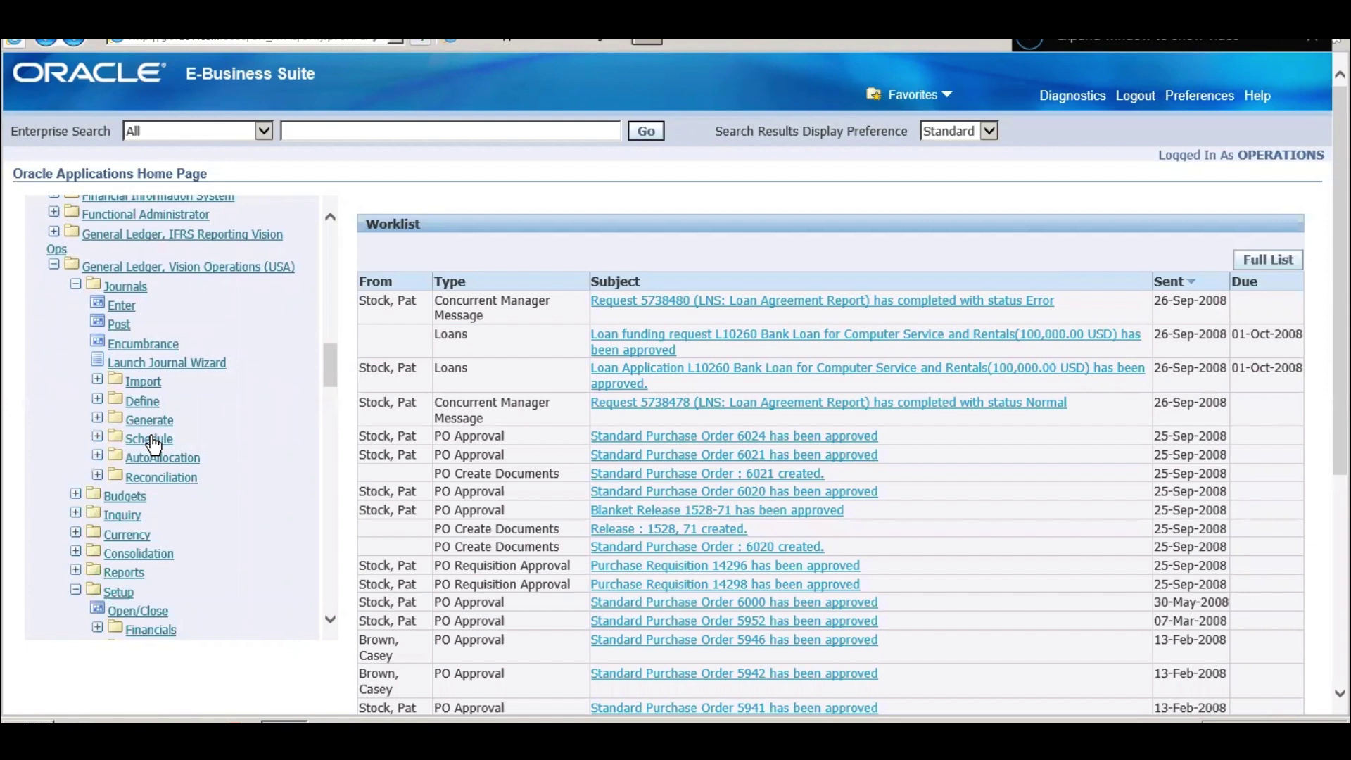
# - Expand Financials and Accounting Setup Manager under General Ledger setup, and open Accounting Setups
pyautogui.scroll(-2, 153, 446)
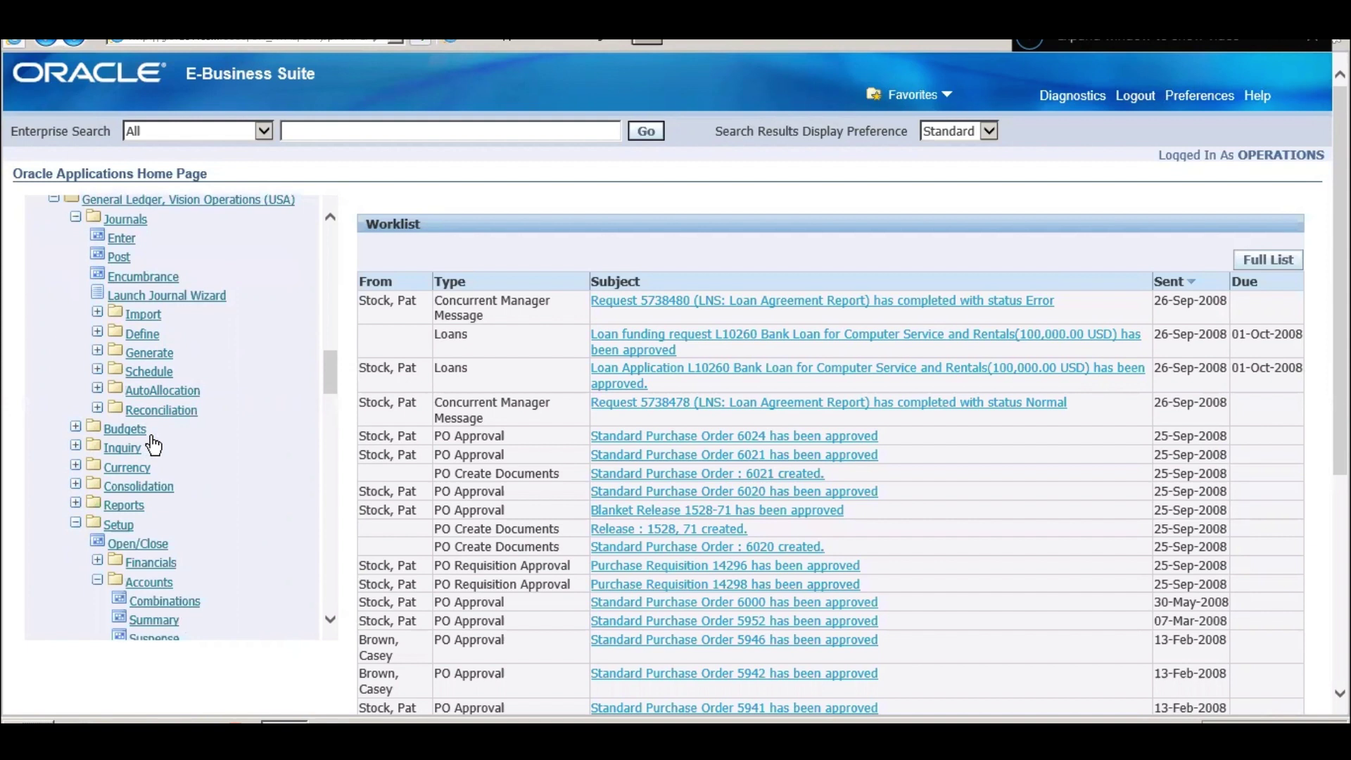
pyautogui.scroll(-2, 153, 445)
pyautogui.scroll(-2, 153, 446)
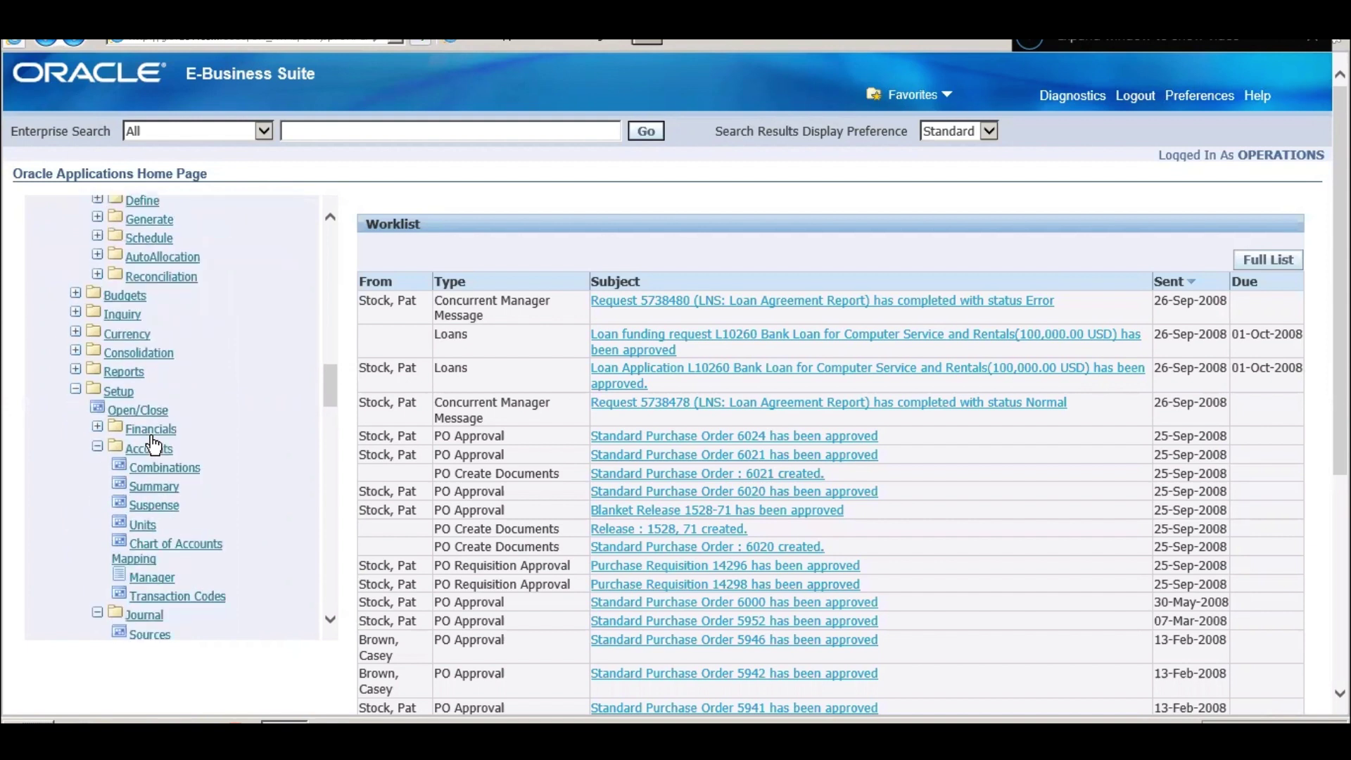
pyautogui.click(98, 428)
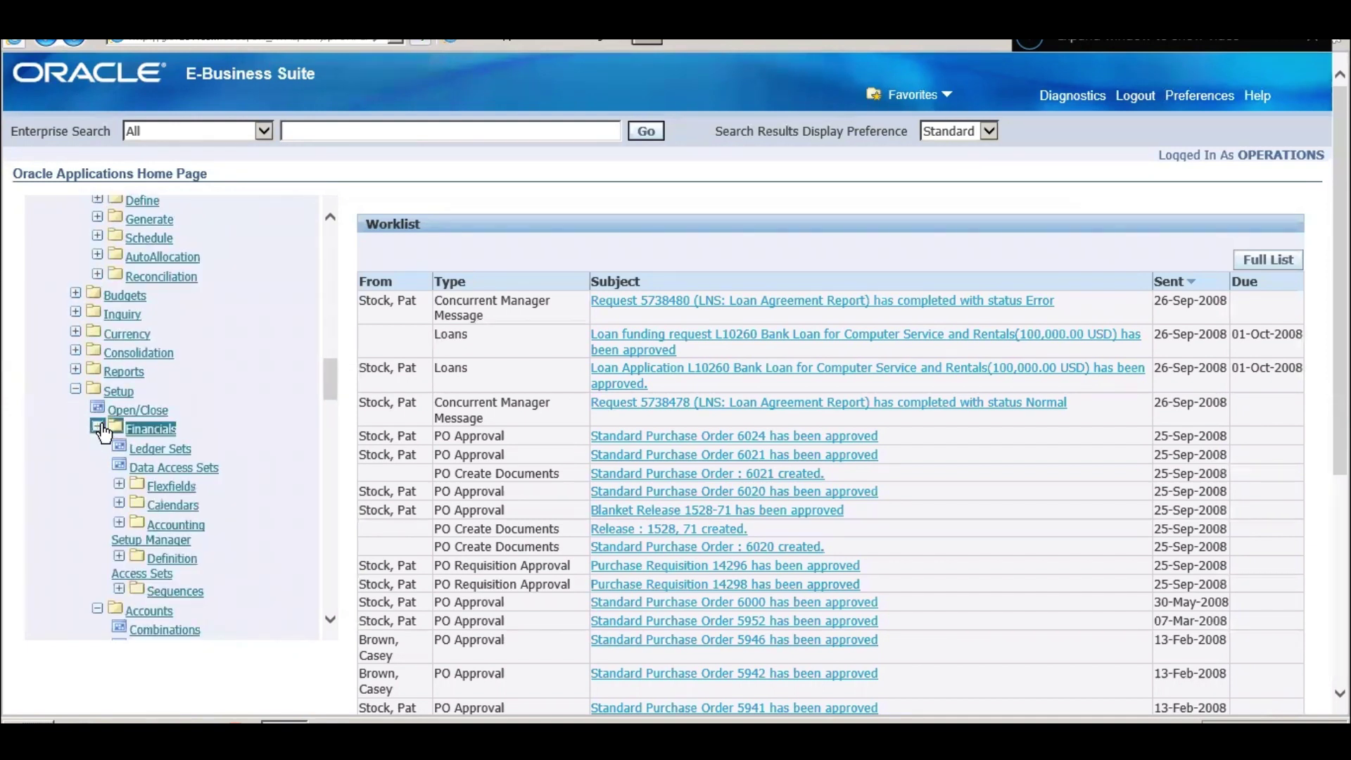
pyautogui.scroll(-4, 103, 431)
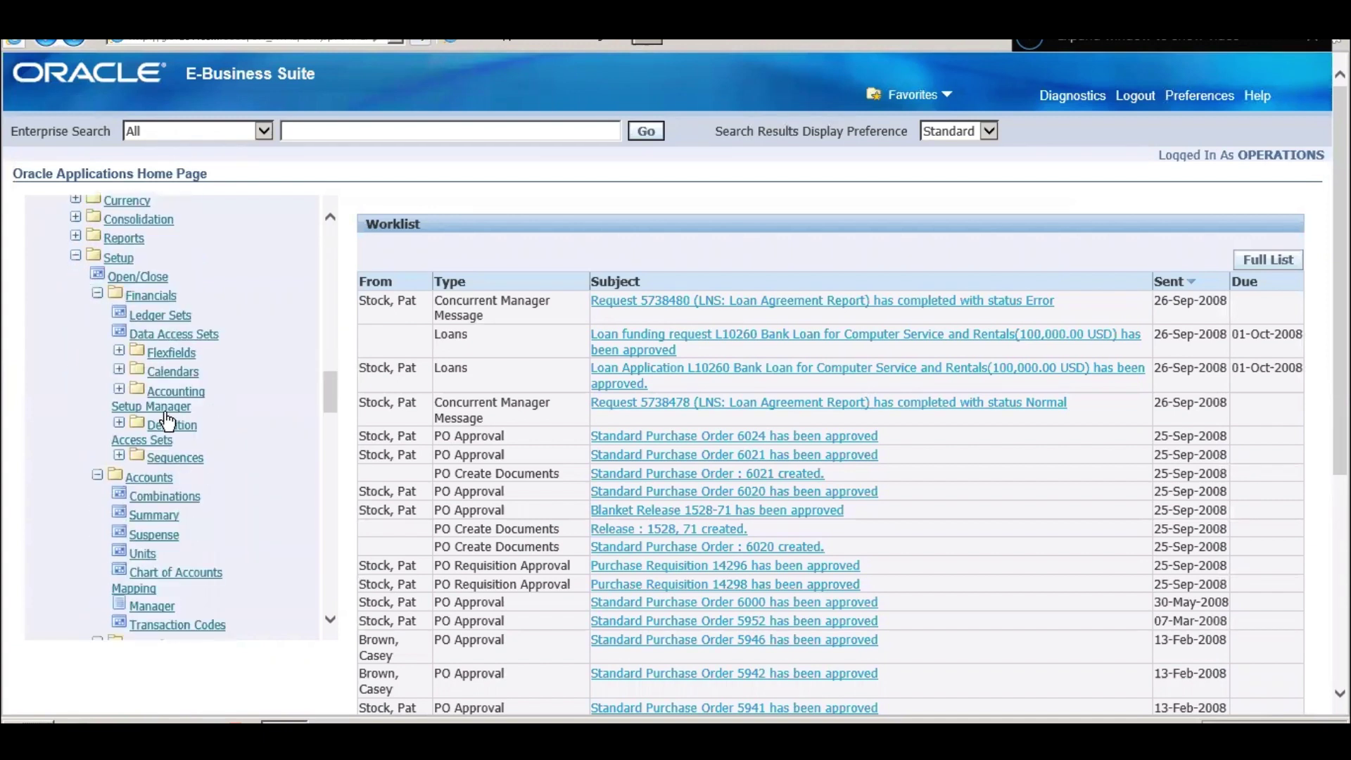
pyautogui.click(120, 391)
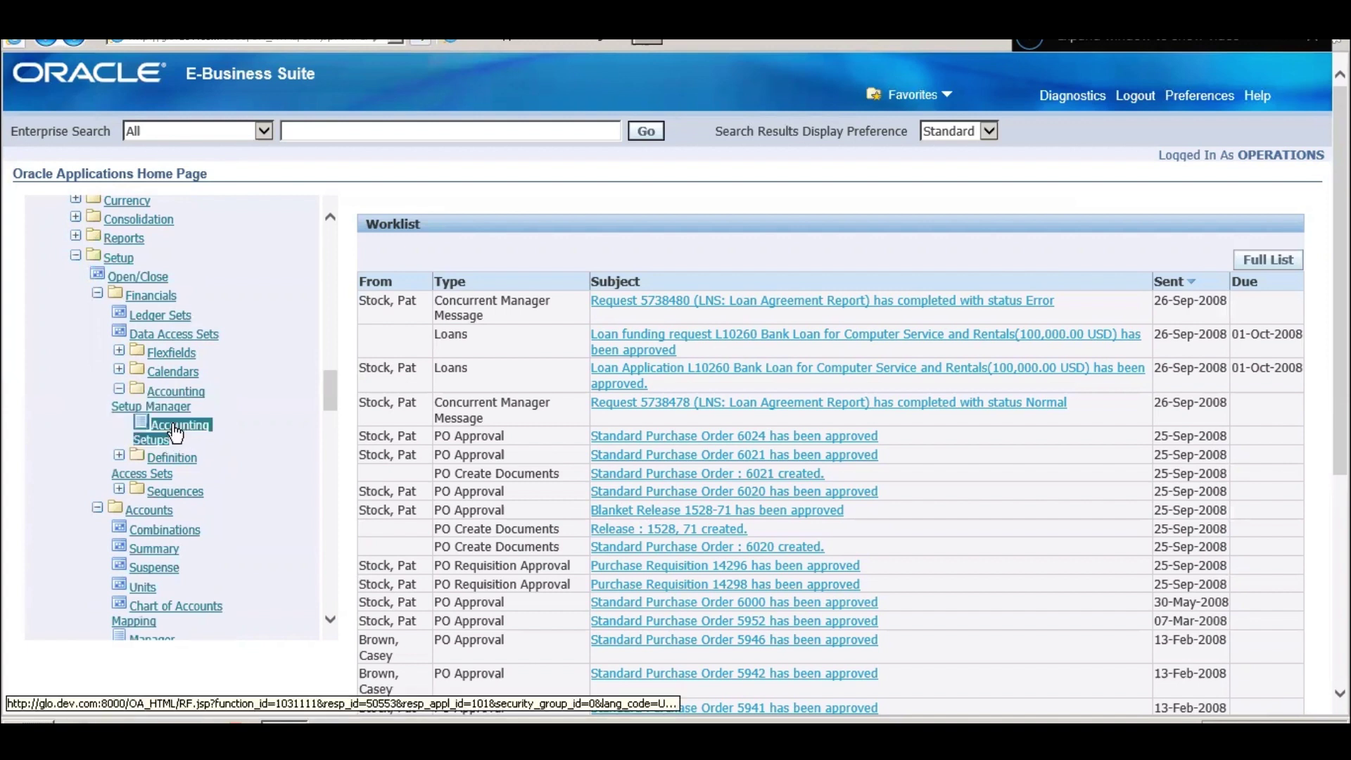
pyautogui.click(174, 431)
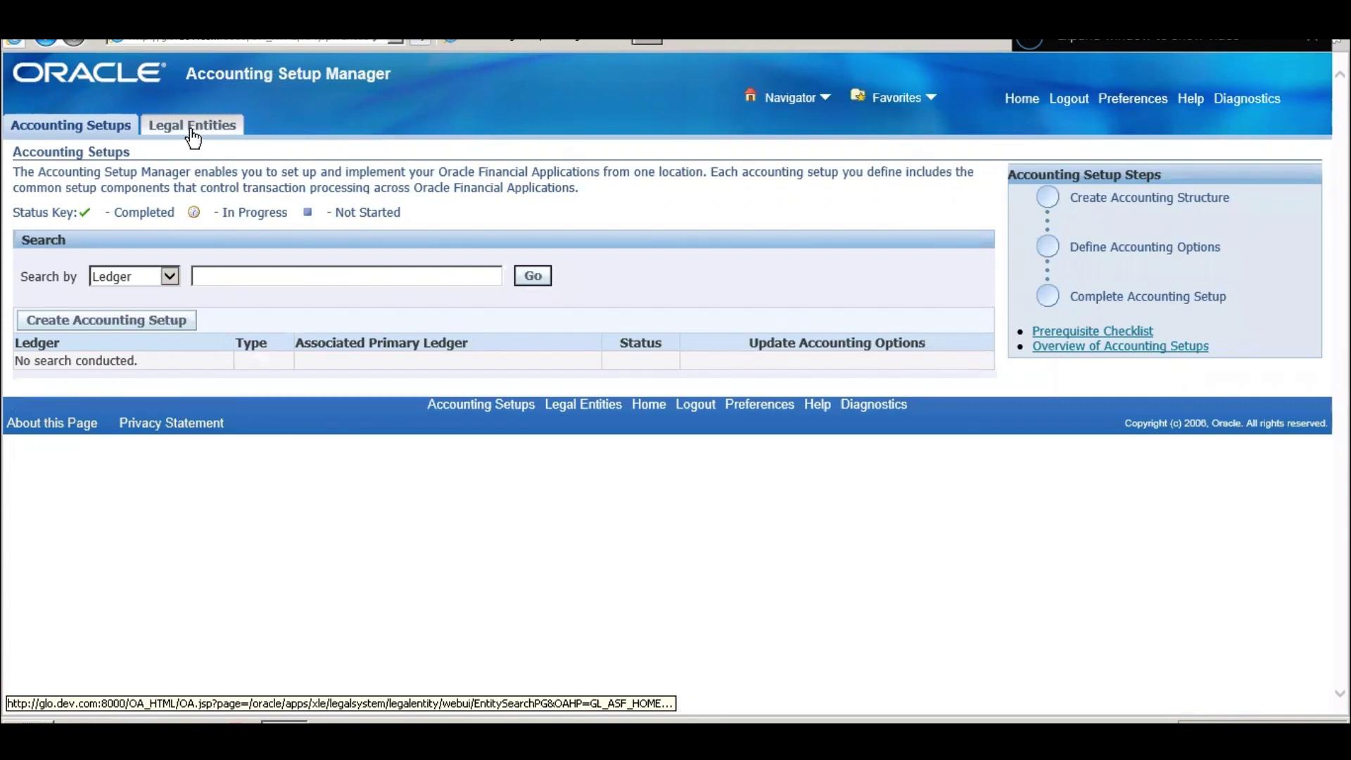
# - Search the accounting setups for ledgers named 'Vision'
pyautogui.click(533, 275)
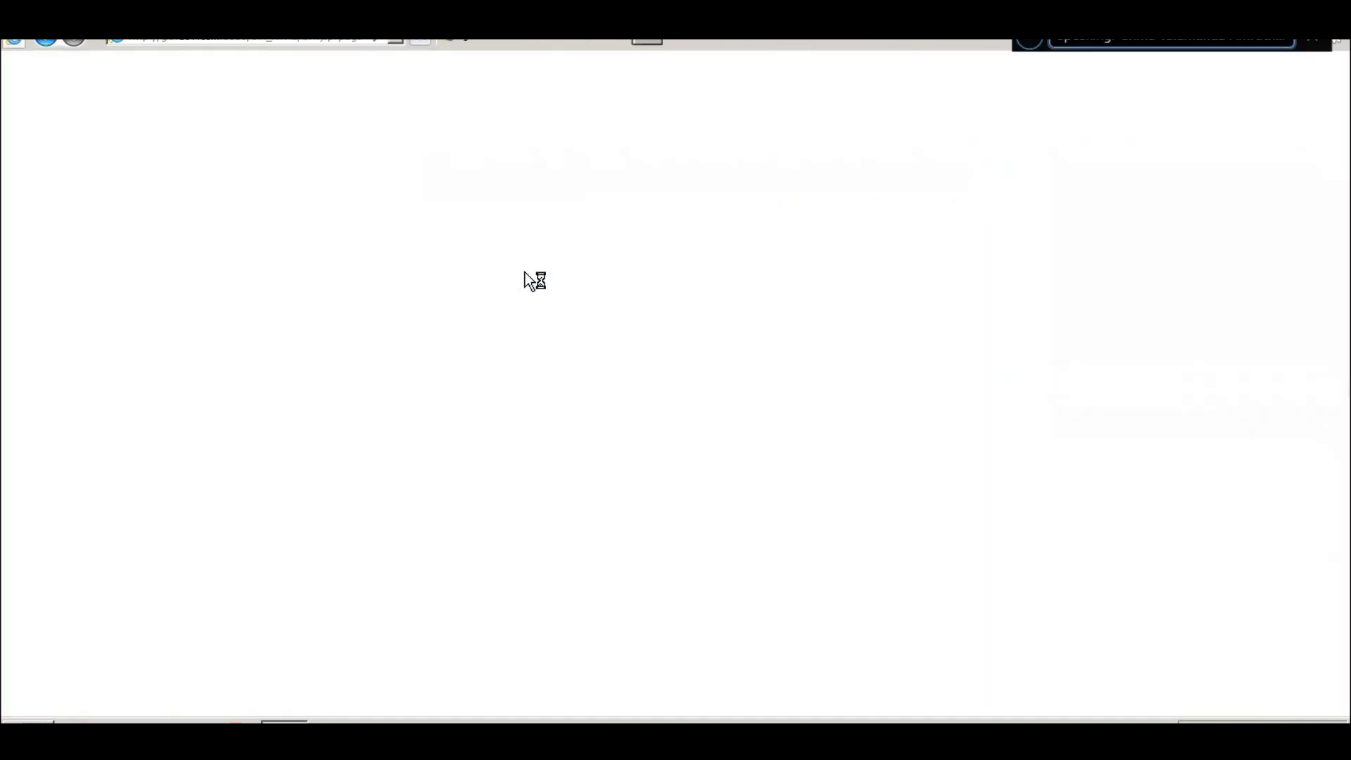
pyautogui.click(254, 280)
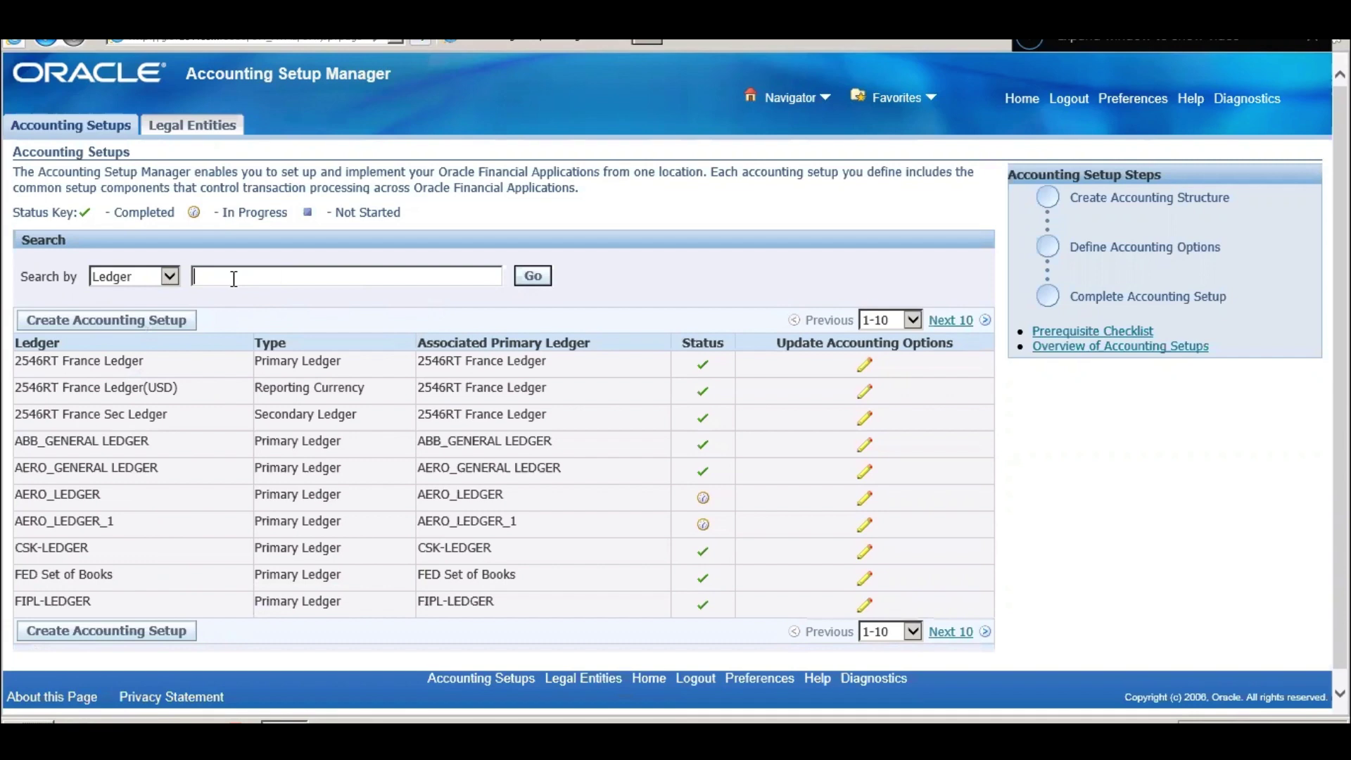
pyautogui.write('Vision')
pyautogui.press('Return')
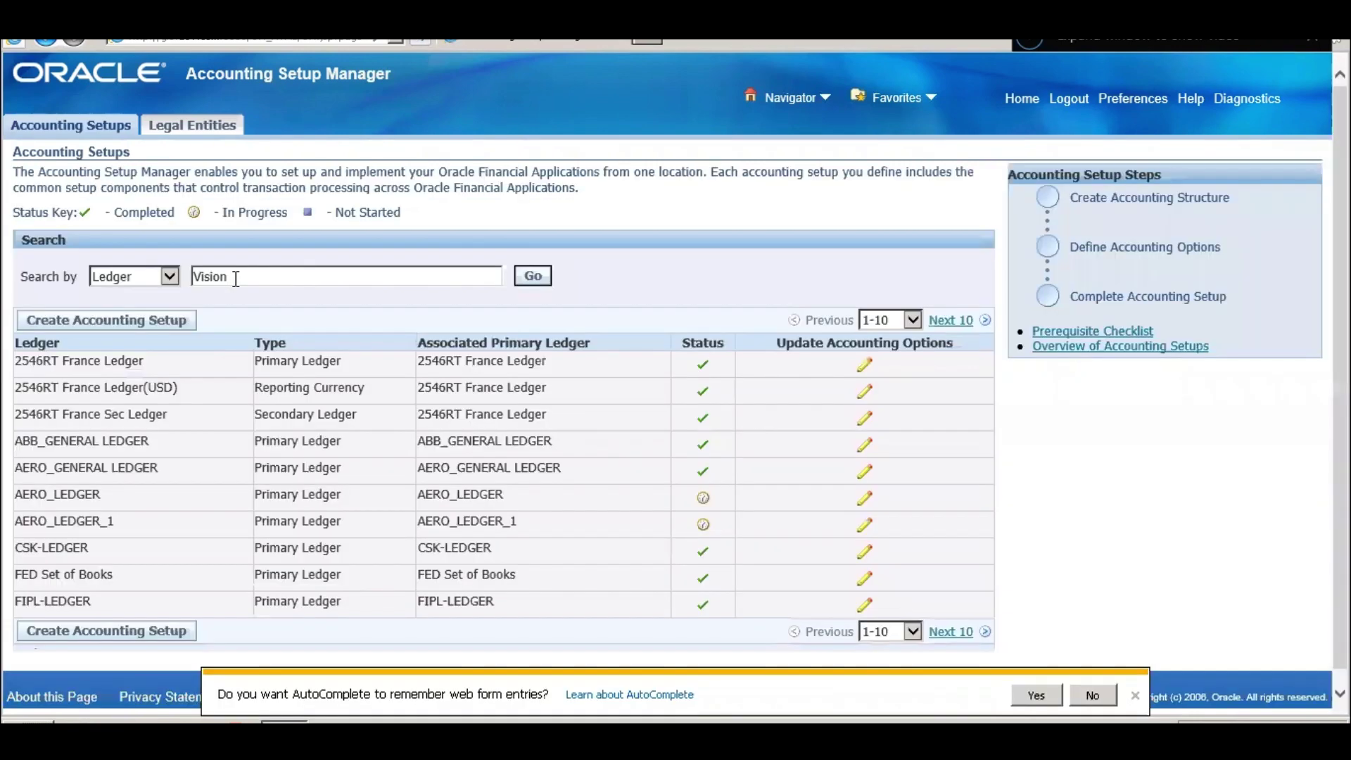
pyautogui.click(532, 277)
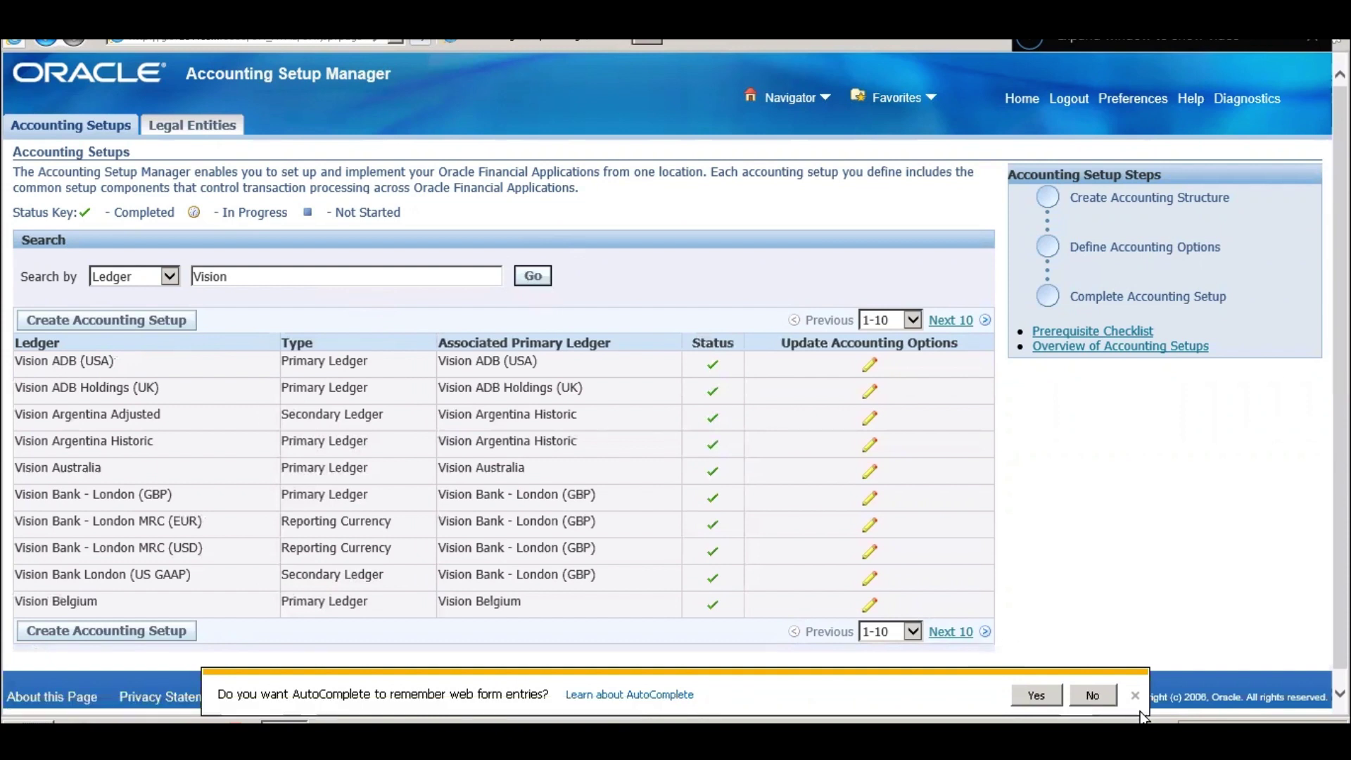
pyautogui.click(1092, 700)
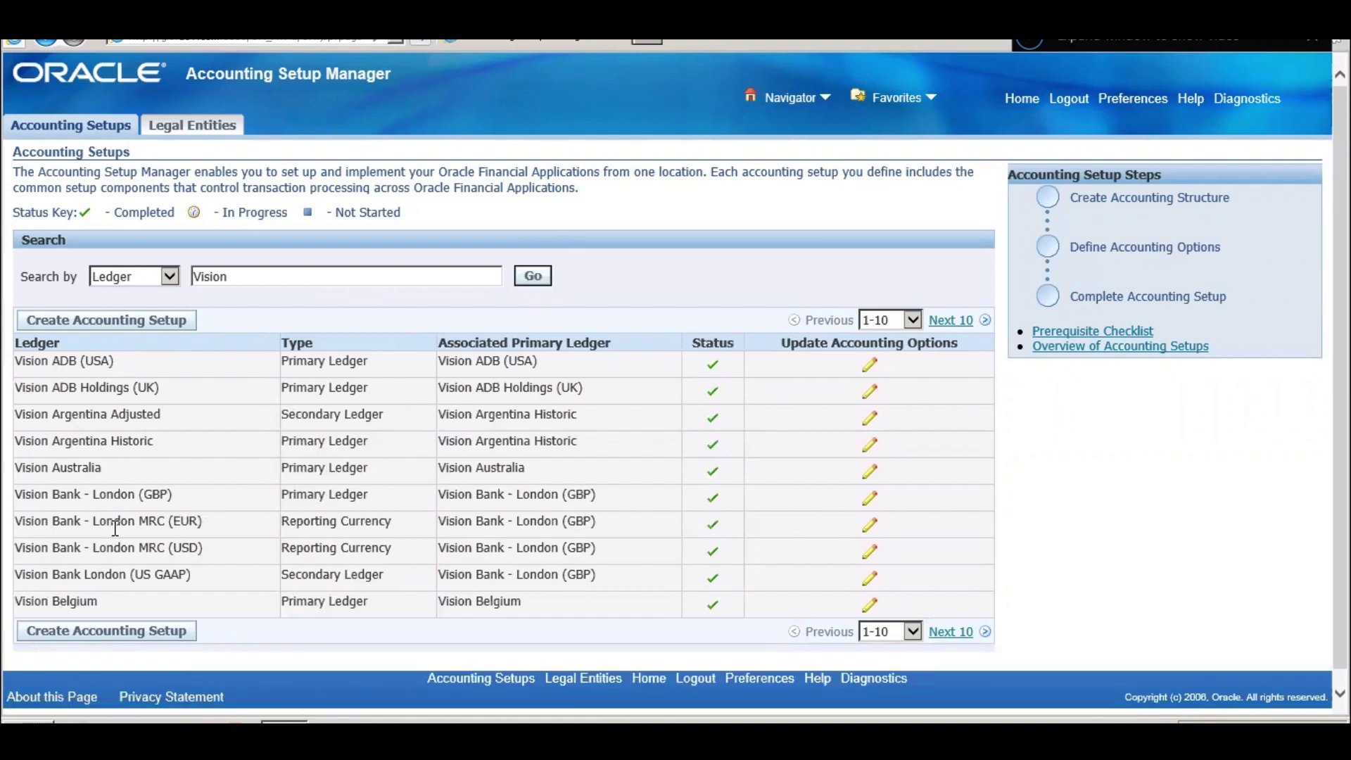
# - Review the results' Primary and Secondary ledger types, including Vision Argentina Adjusted and Historic
pyautogui.tripleClick(318, 359)
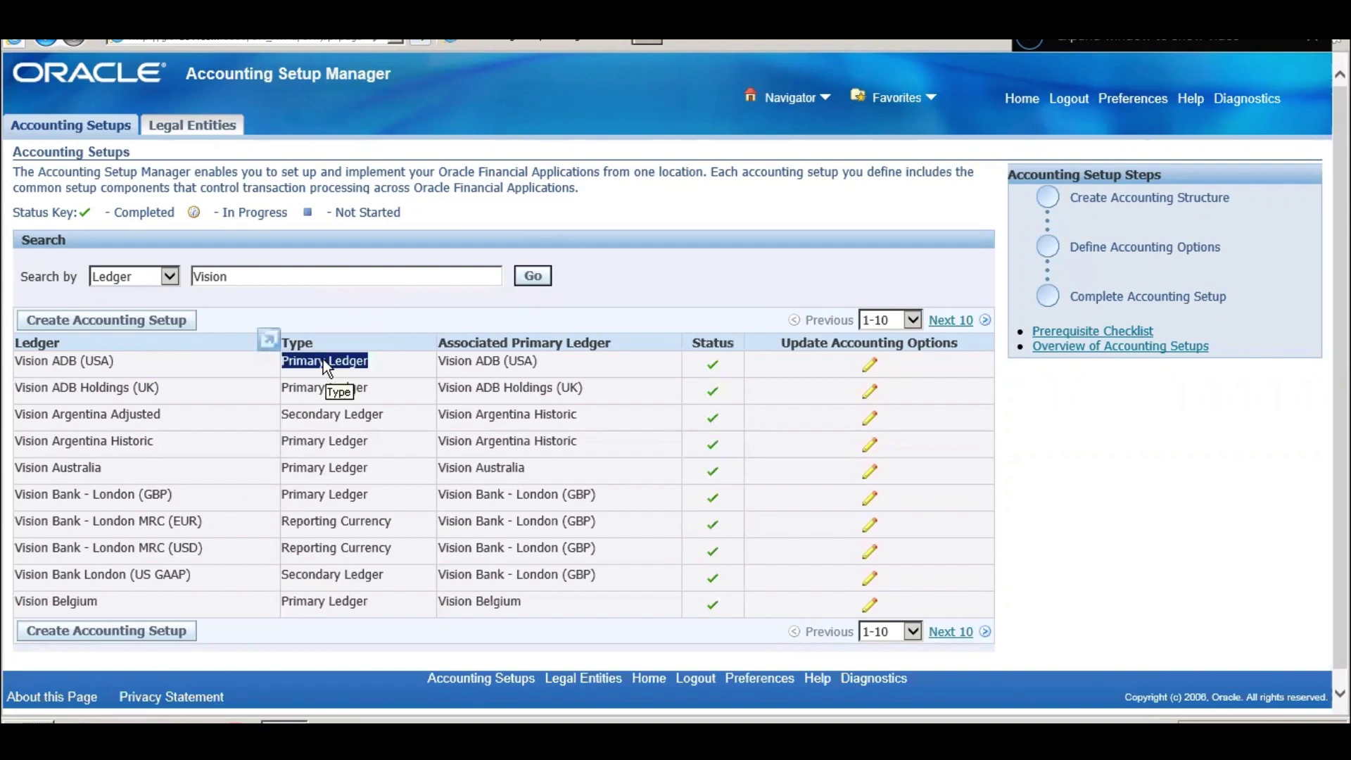
pyautogui.tripleClick(335, 413)
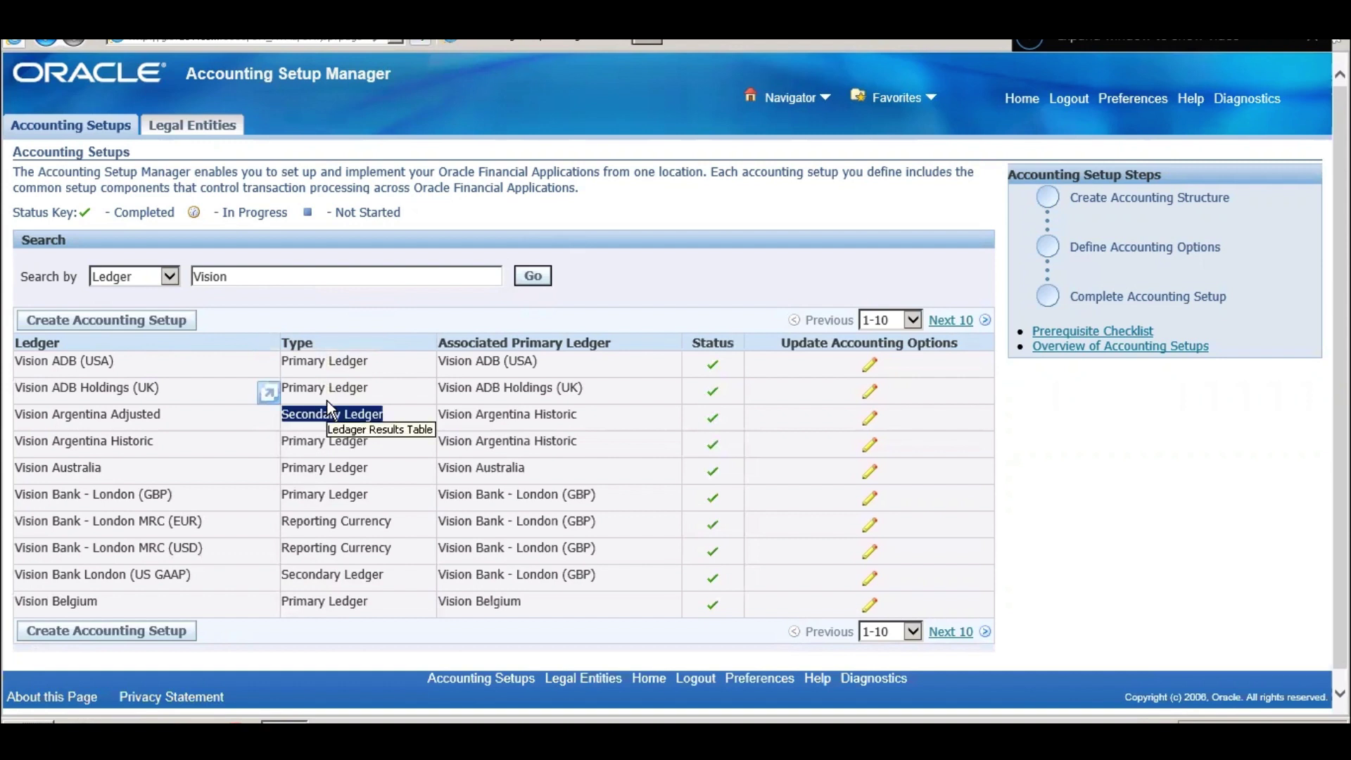
pyautogui.click(564, 411)
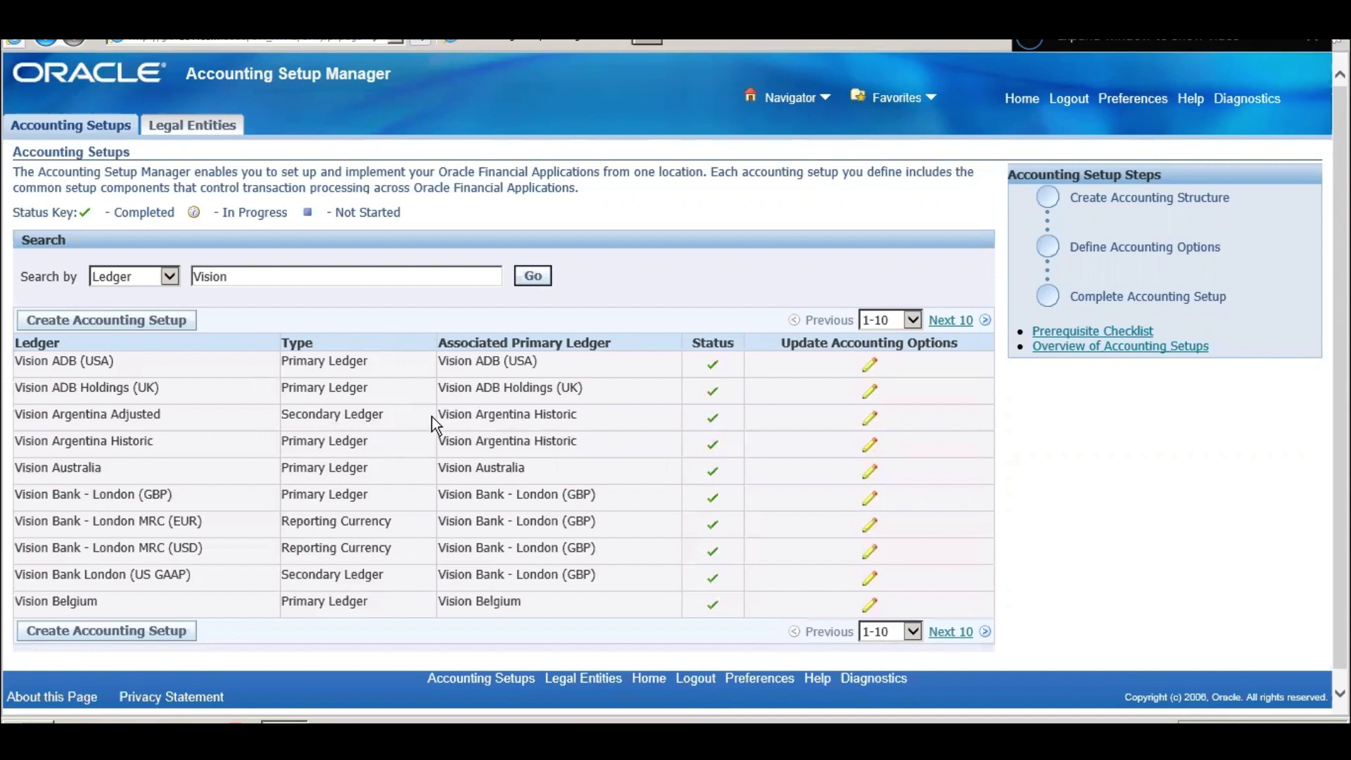
pyautogui.tripleClick(551, 420)
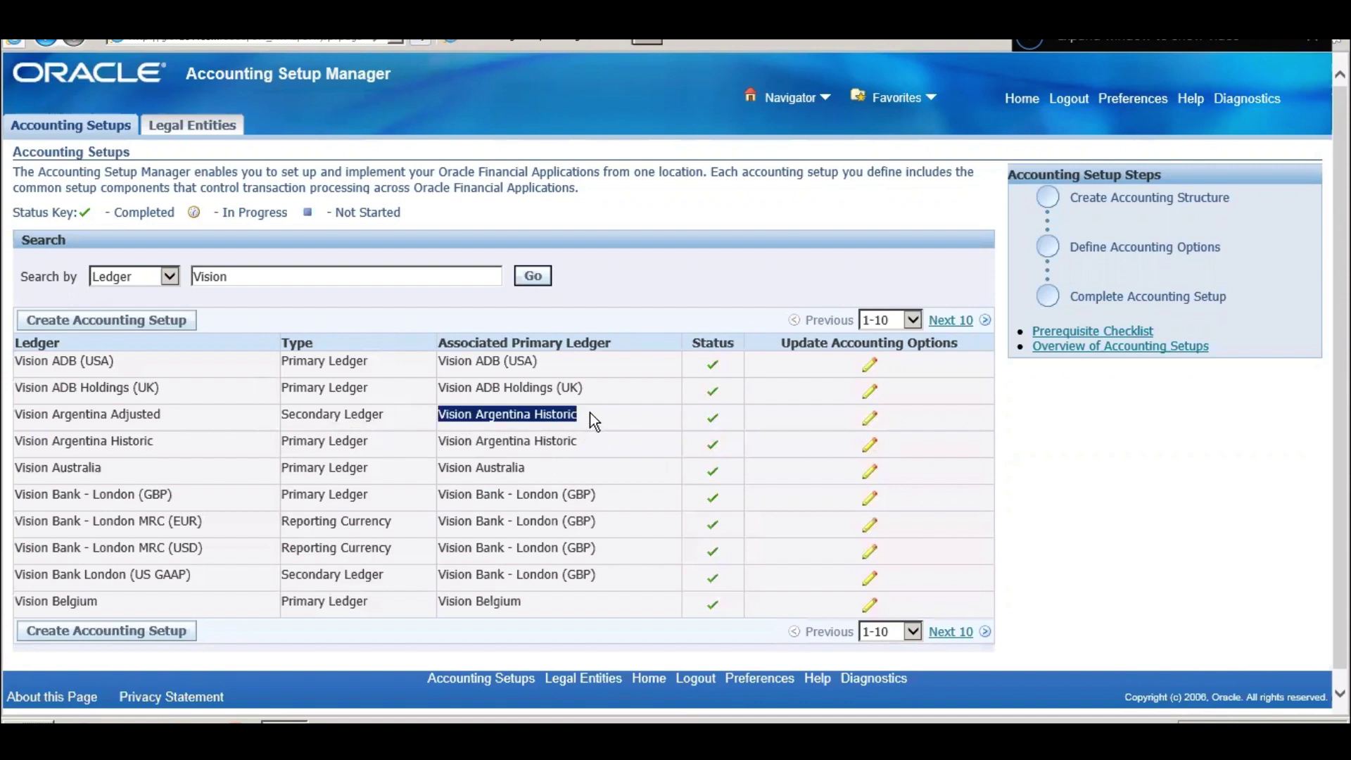
pyautogui.click(133, 357)
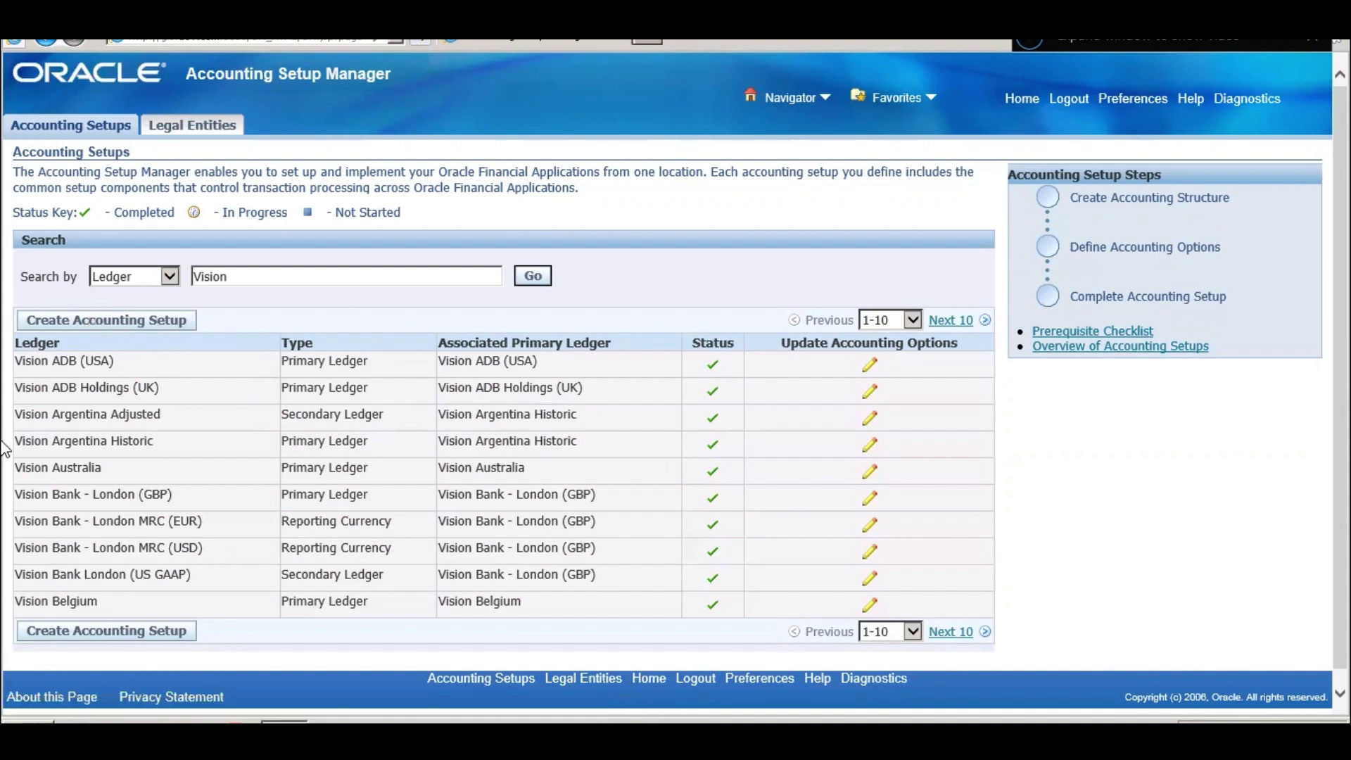
# - Review Vision ADB (USA) accounting options and its legal entity, then go to Legal Entities search
pyautogui.tripleClick(71, 357)
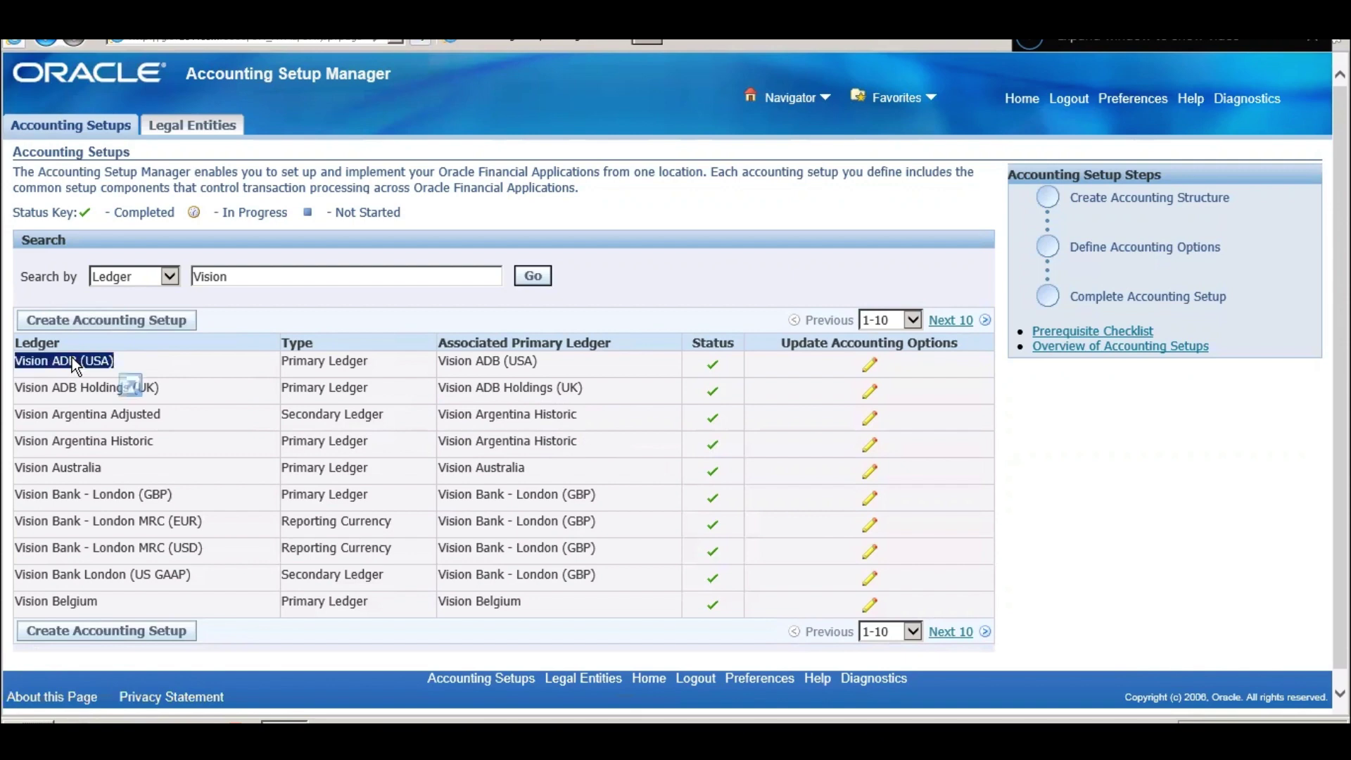
pyautogui.click(868, 366)
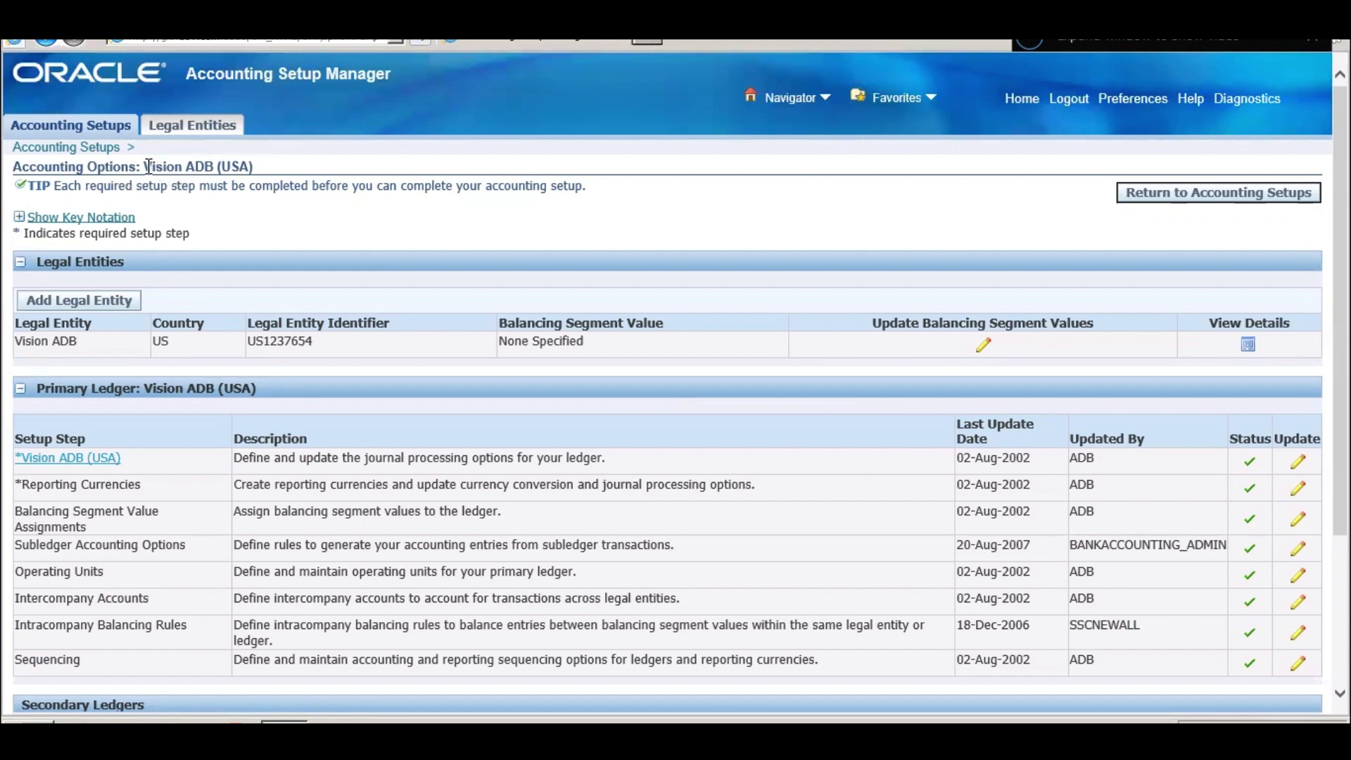
pyautogui.moveTo(144, 166); pyautogui.dragTo(253, 172)
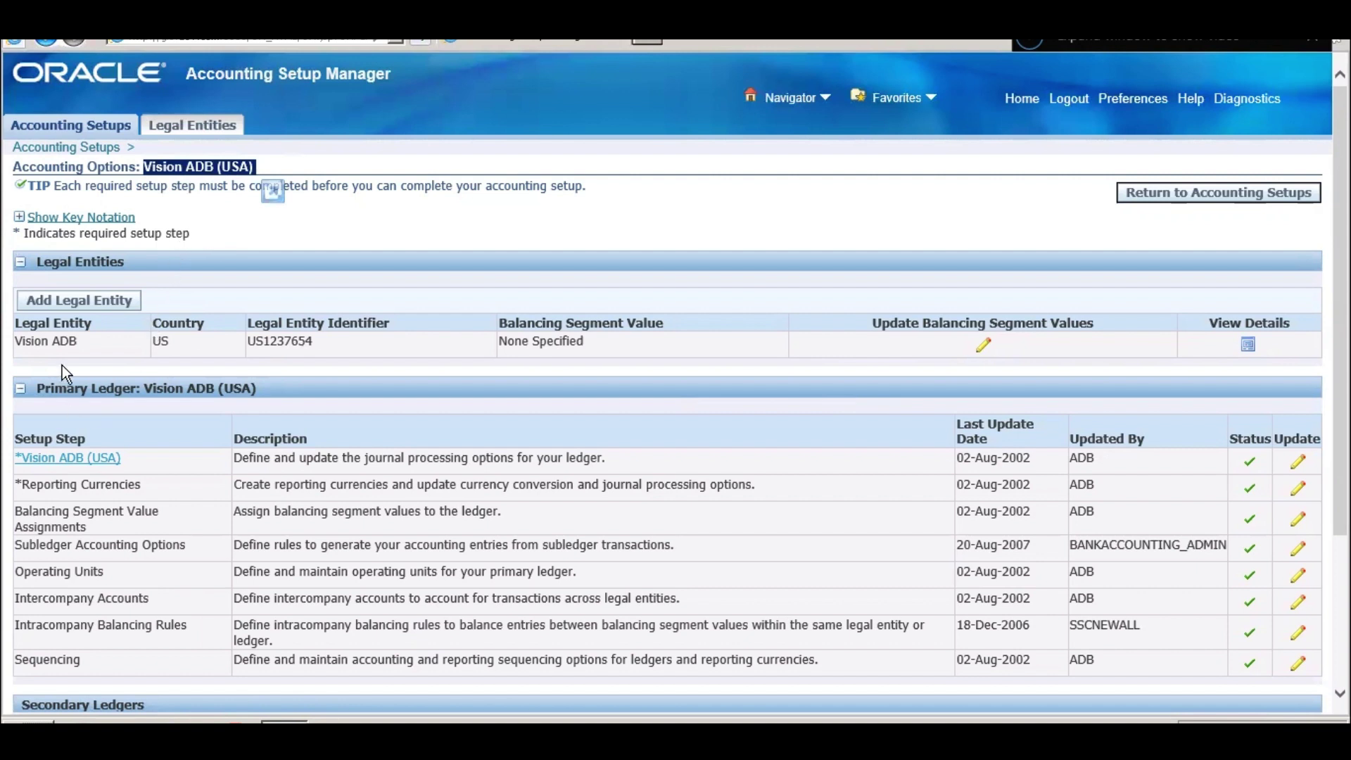
pyautogui.tripleClick(68, 341)
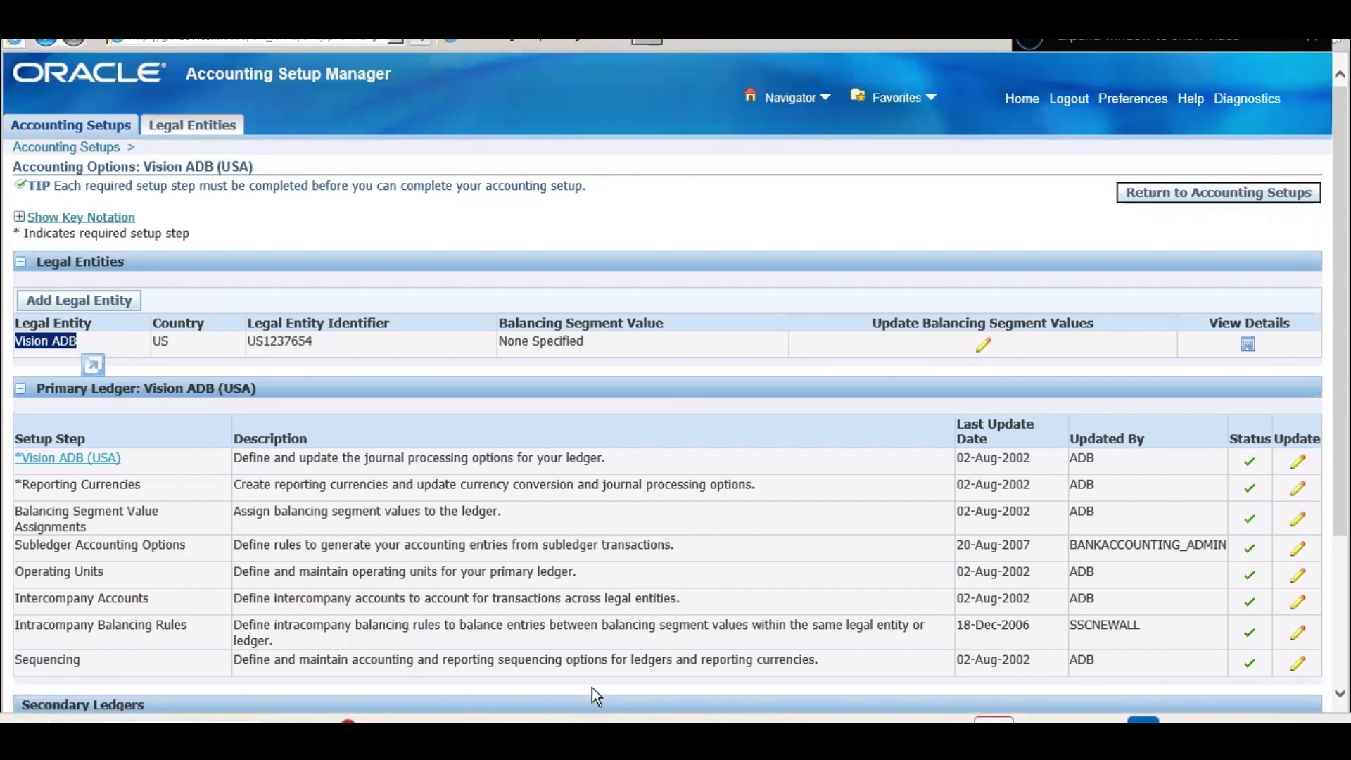
pyautogui.click(192, 127)
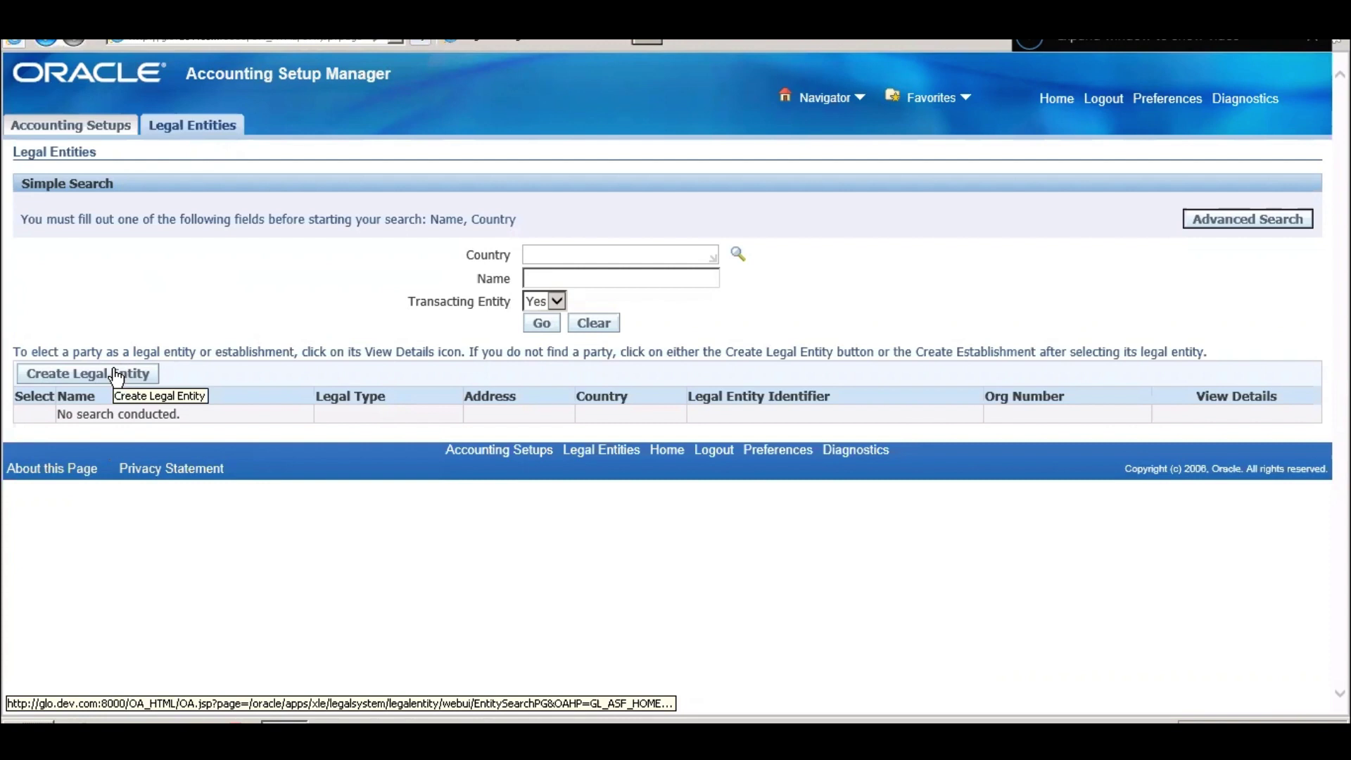
# - Create legal entity 'SP Vision Company' with organization 'SP Vision Co Pvt Ltd', entering its identifier and EIN/TIN
pyautogui.click(116, 376)
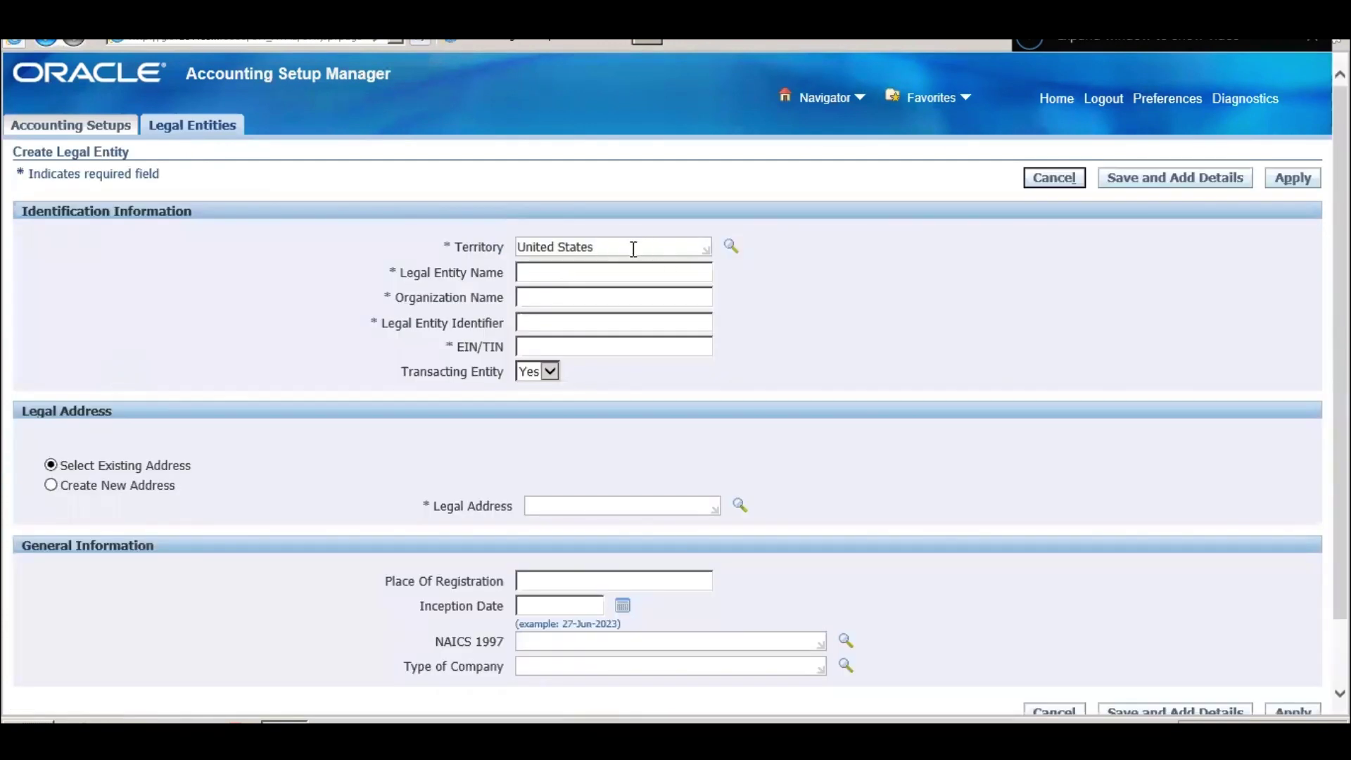
pyautogui.click(599, 273)
pyautogui.press('BackSpace')
pyautogui.press('BackSpace')
pyautogui.press('BackSpace')
pyautogui.press('BackSpace')
pyautogui.press('Tab')
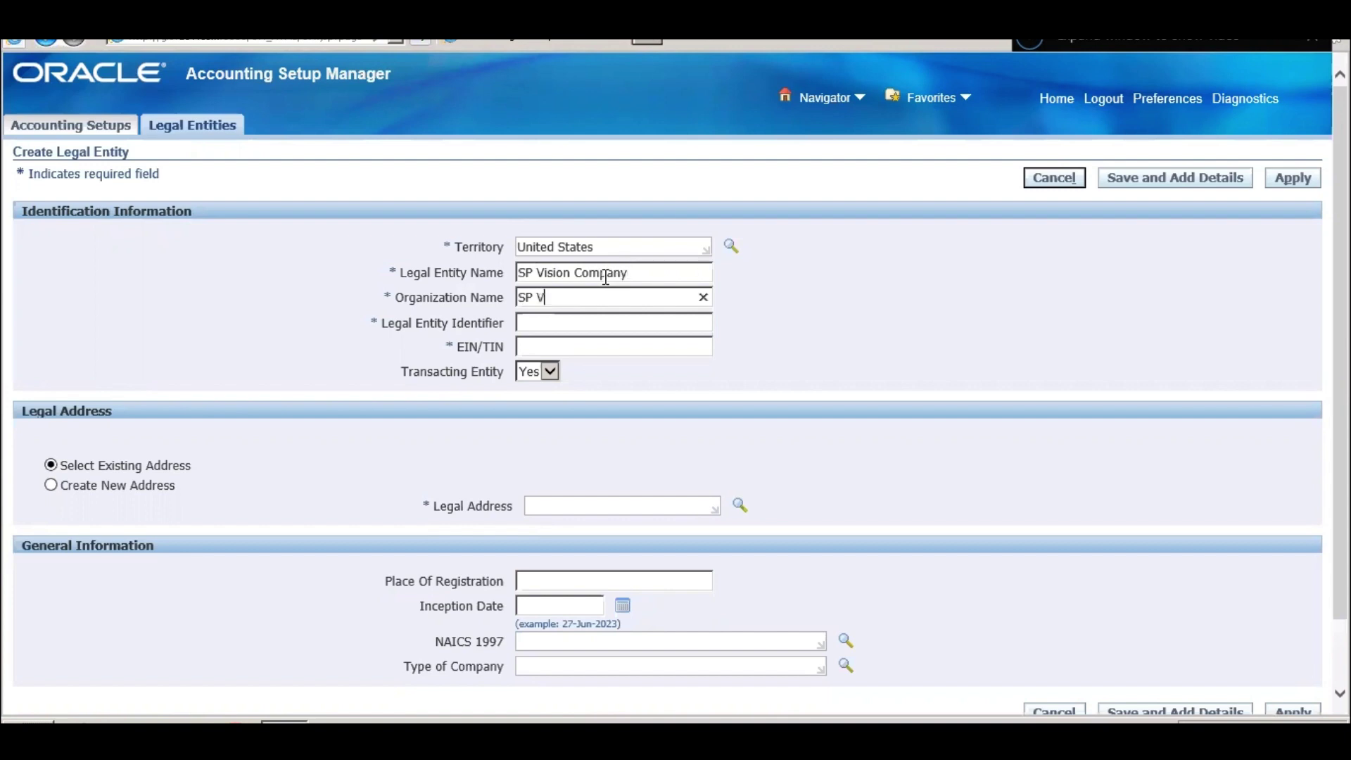
pyautogui.press('Tab')
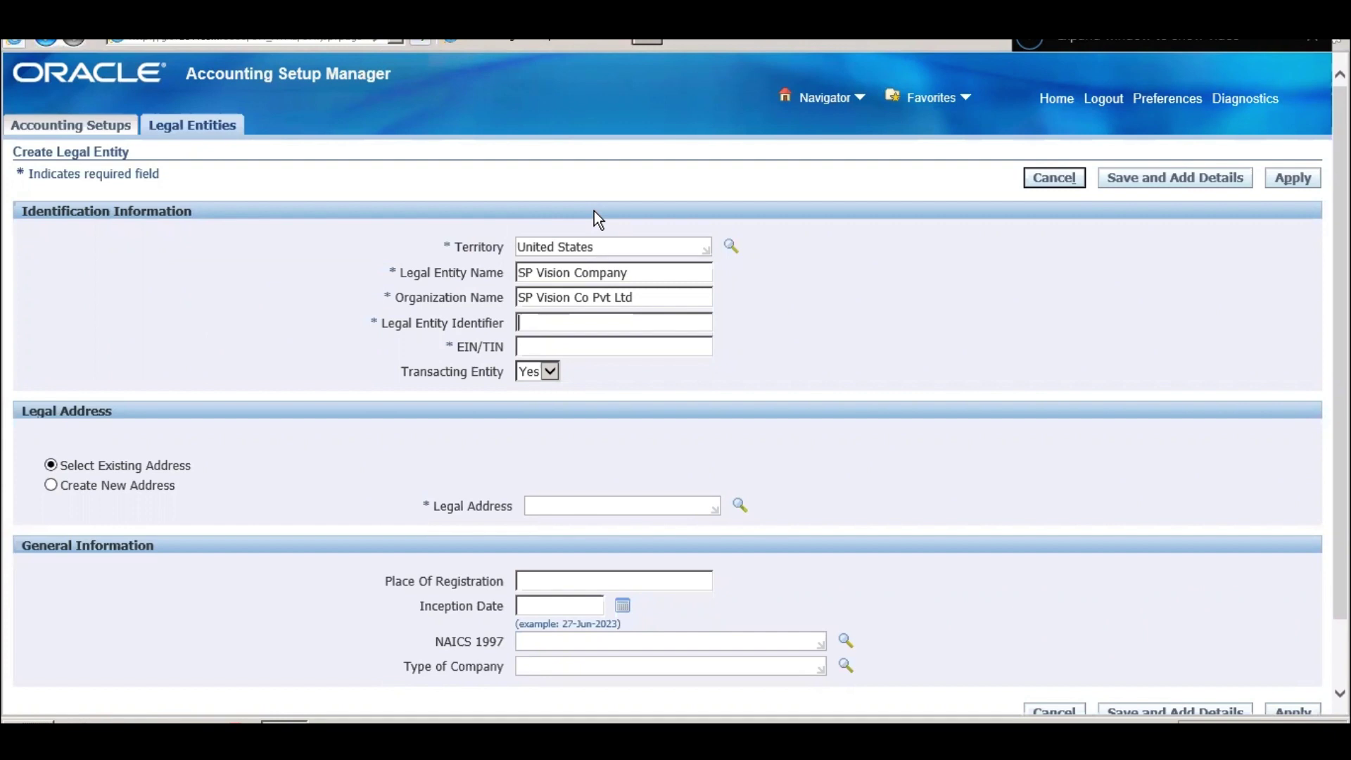
pyautogui.press('Tab')
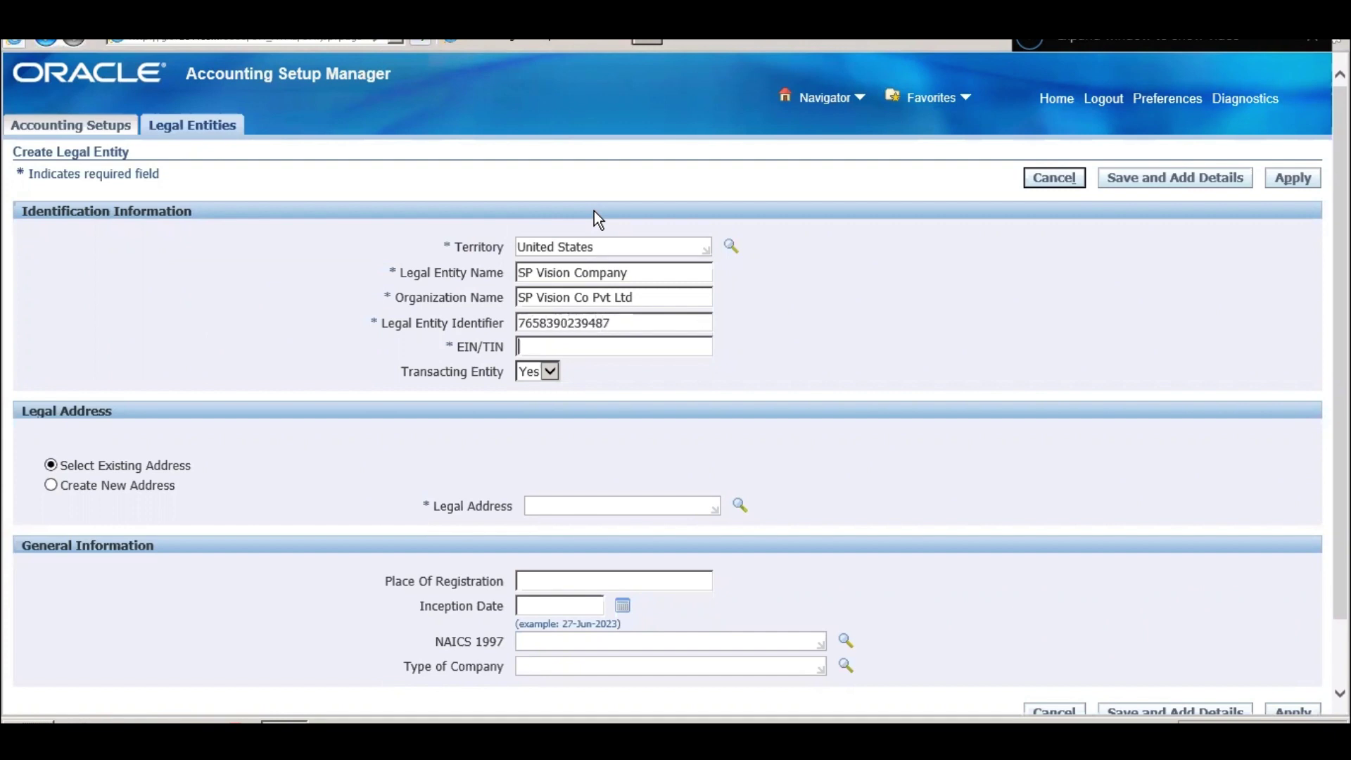
# - Set the legal address to an existing address found by searching addresses for 'A'
pyautogui.click(596, 505)
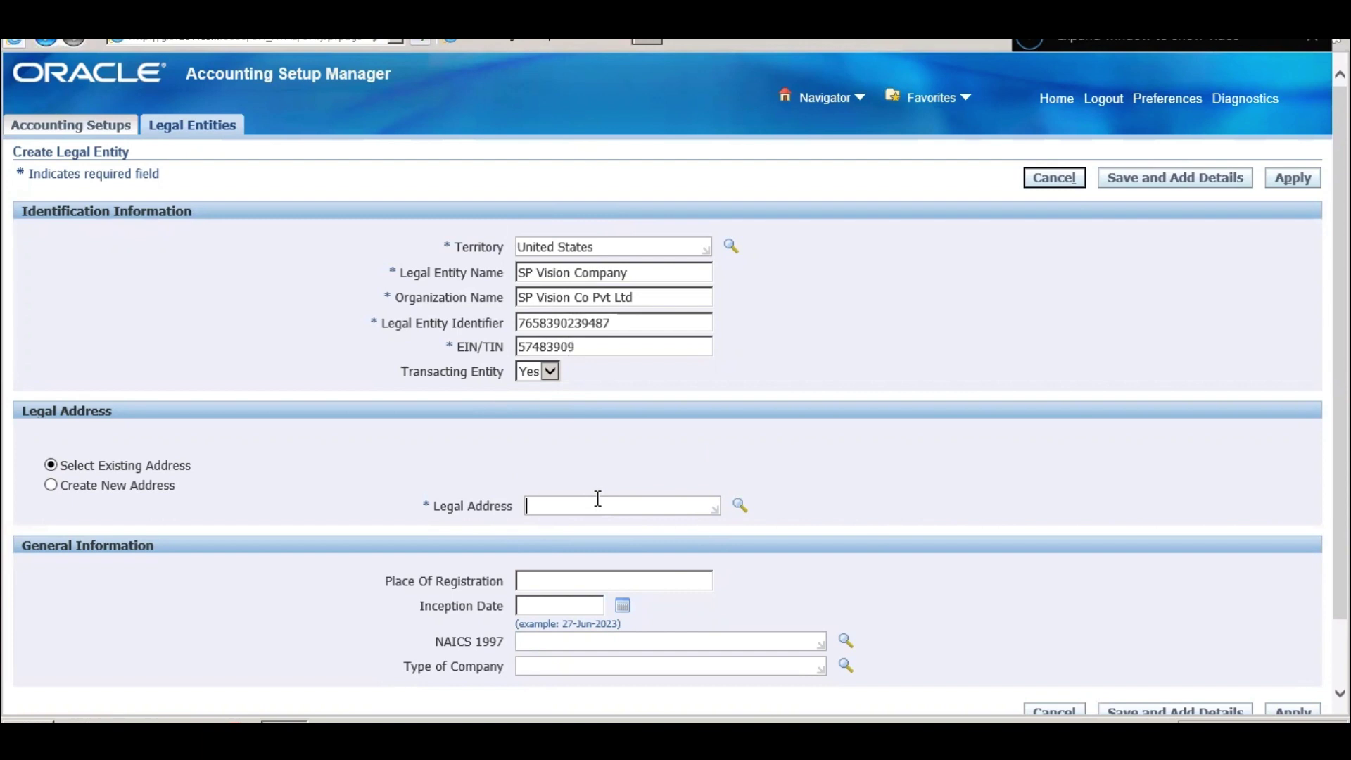
pyautogui.click(737, 506)
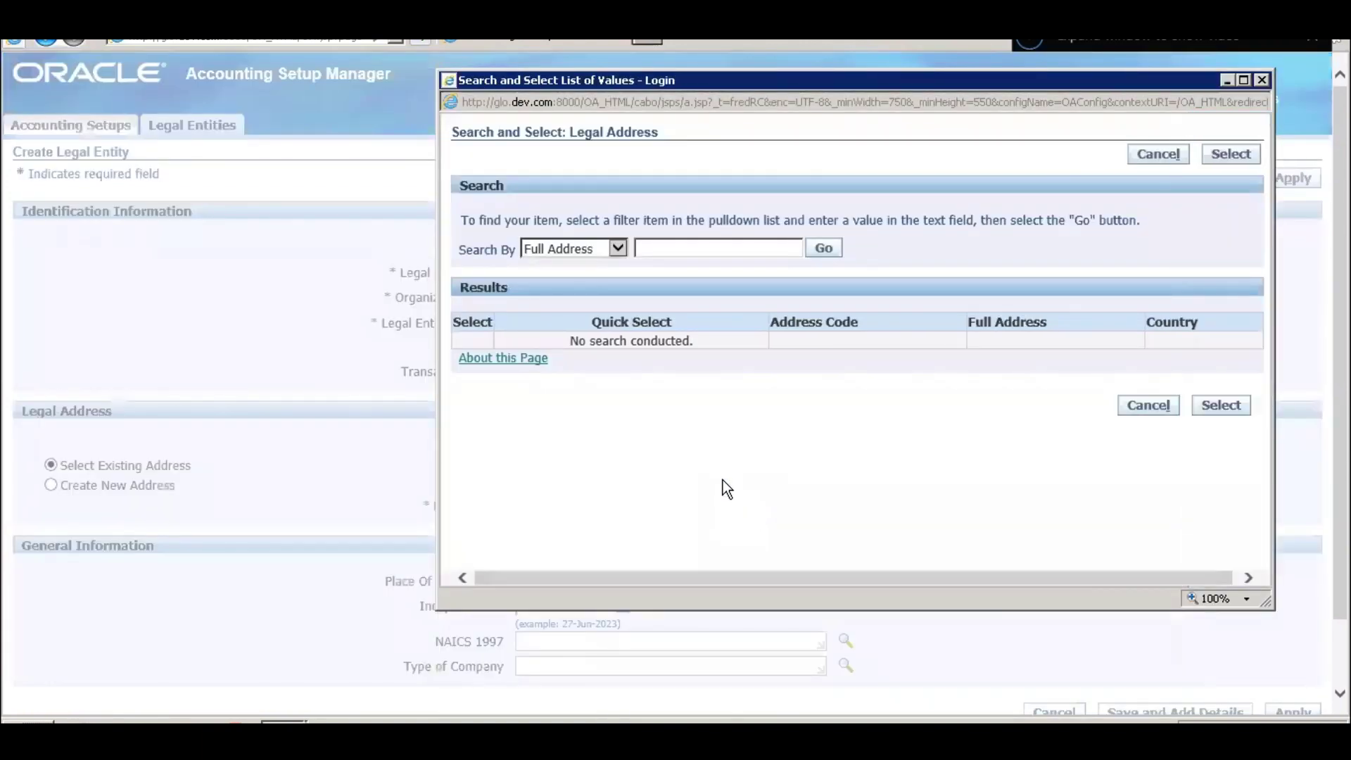
pyautogui.click(822, 248)
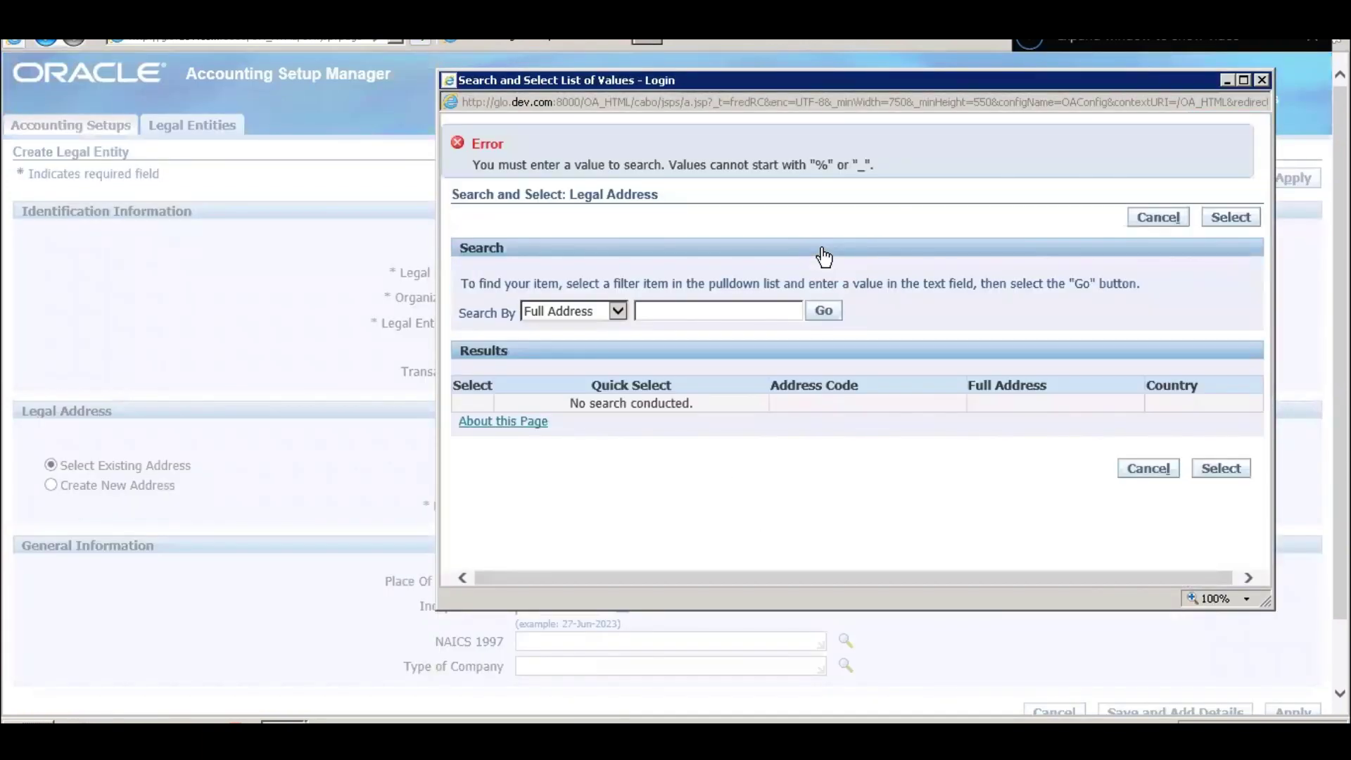
pyautogui.click(759, 305)
pyautogui.write('%')
pyautogui.press('BackSpace')
pyautogui.write('A')
pyautogui.press('Return')
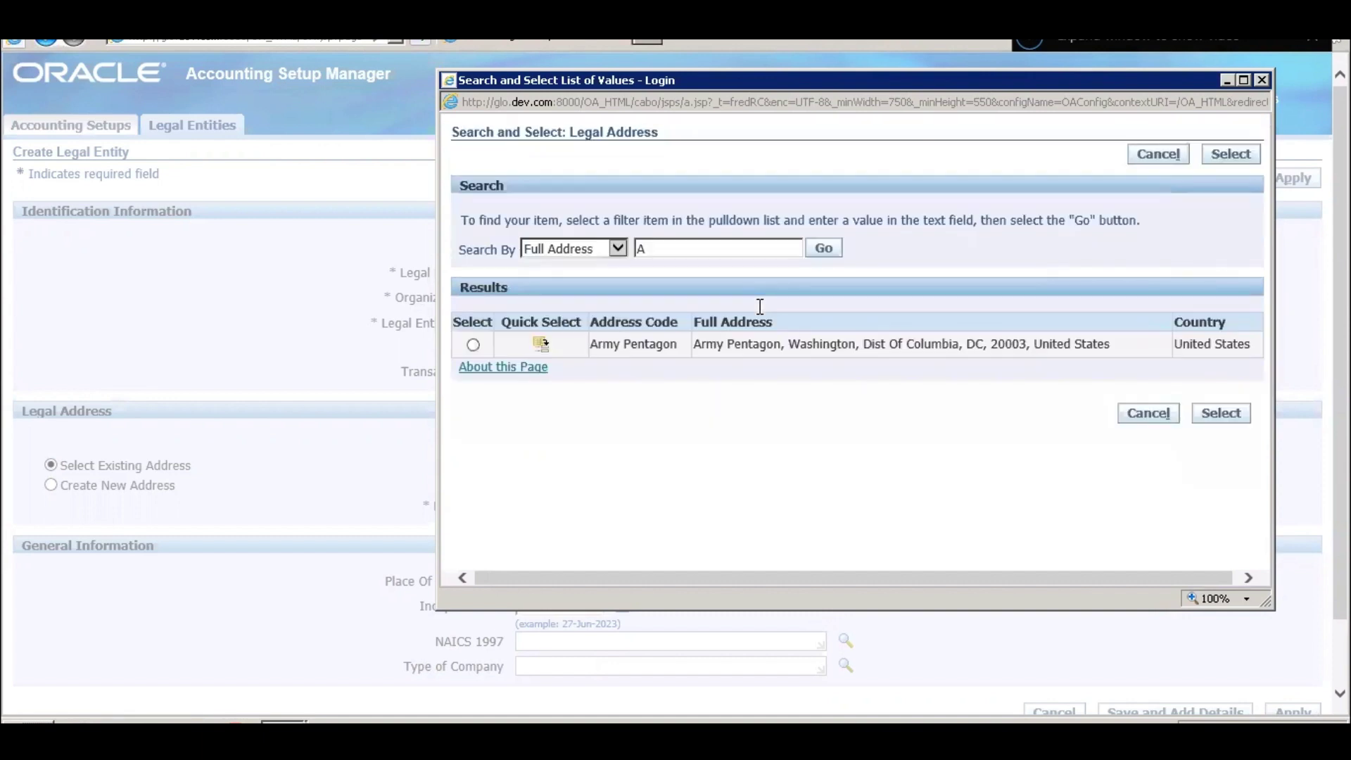
pyautogui.click(541, 345)
pyautogui.scroll(-2, 685, 414)
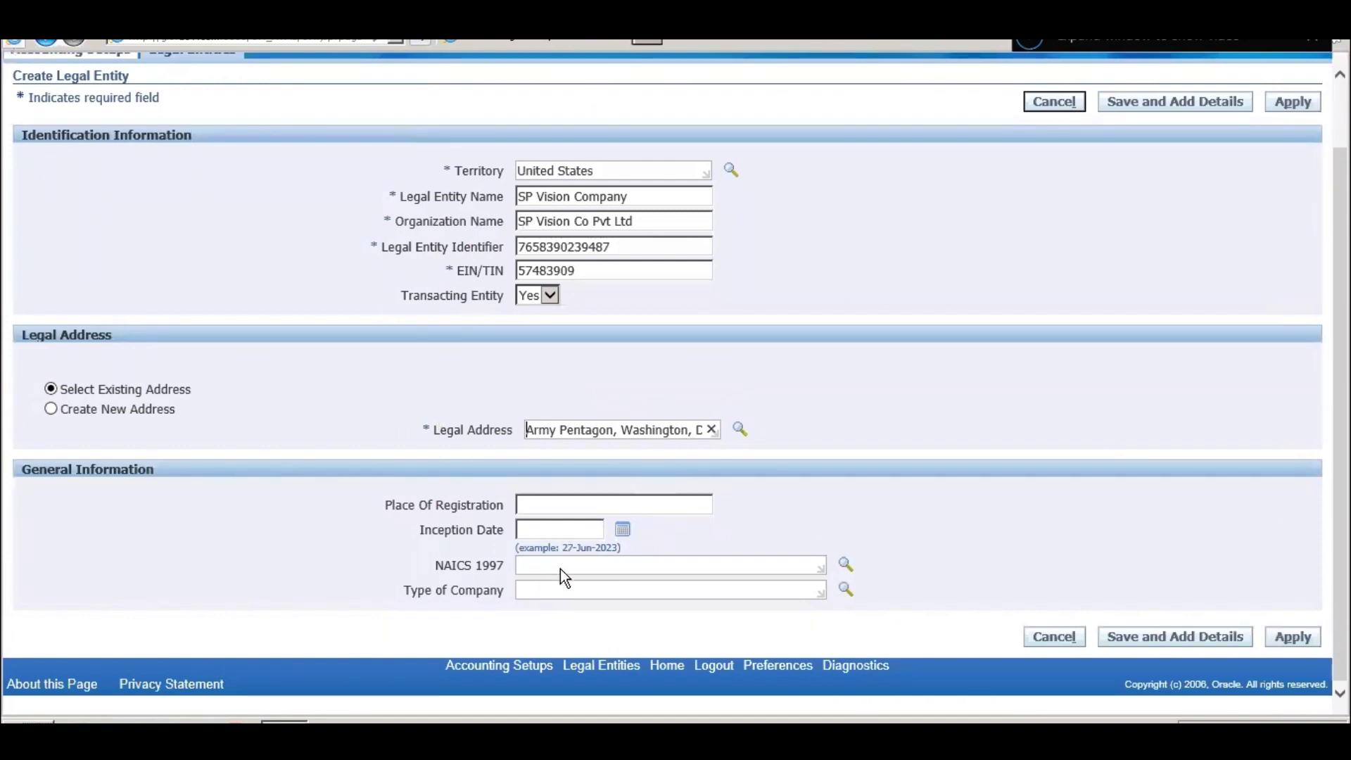
# - Save the SP Vision Company legal entity with Save and Add Details
pyautogui.click(432, 430)
pyautogui.click(1227, 110)
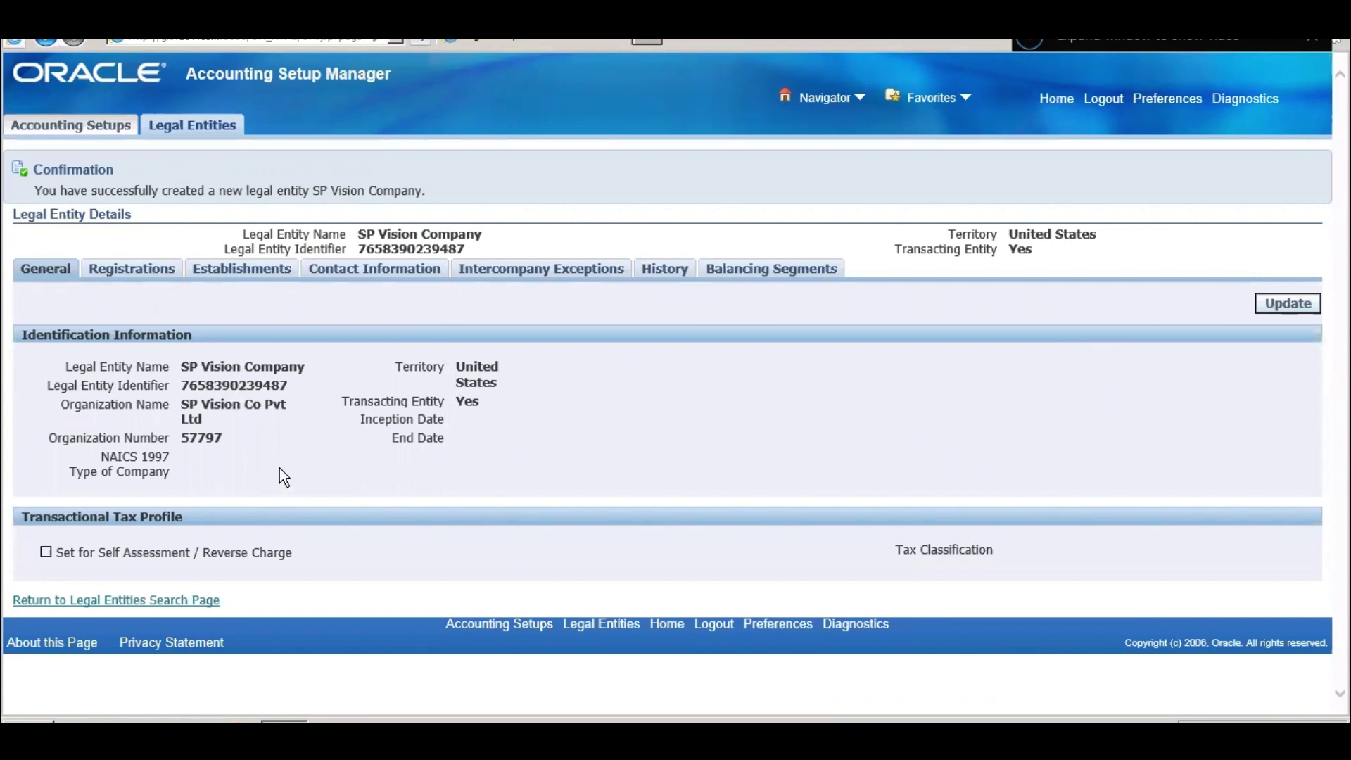
# - Browse registrations, establishments, intercompany exceptions, history and balancing segments, then return to legal entity search
pyautogui.click(126, 268)
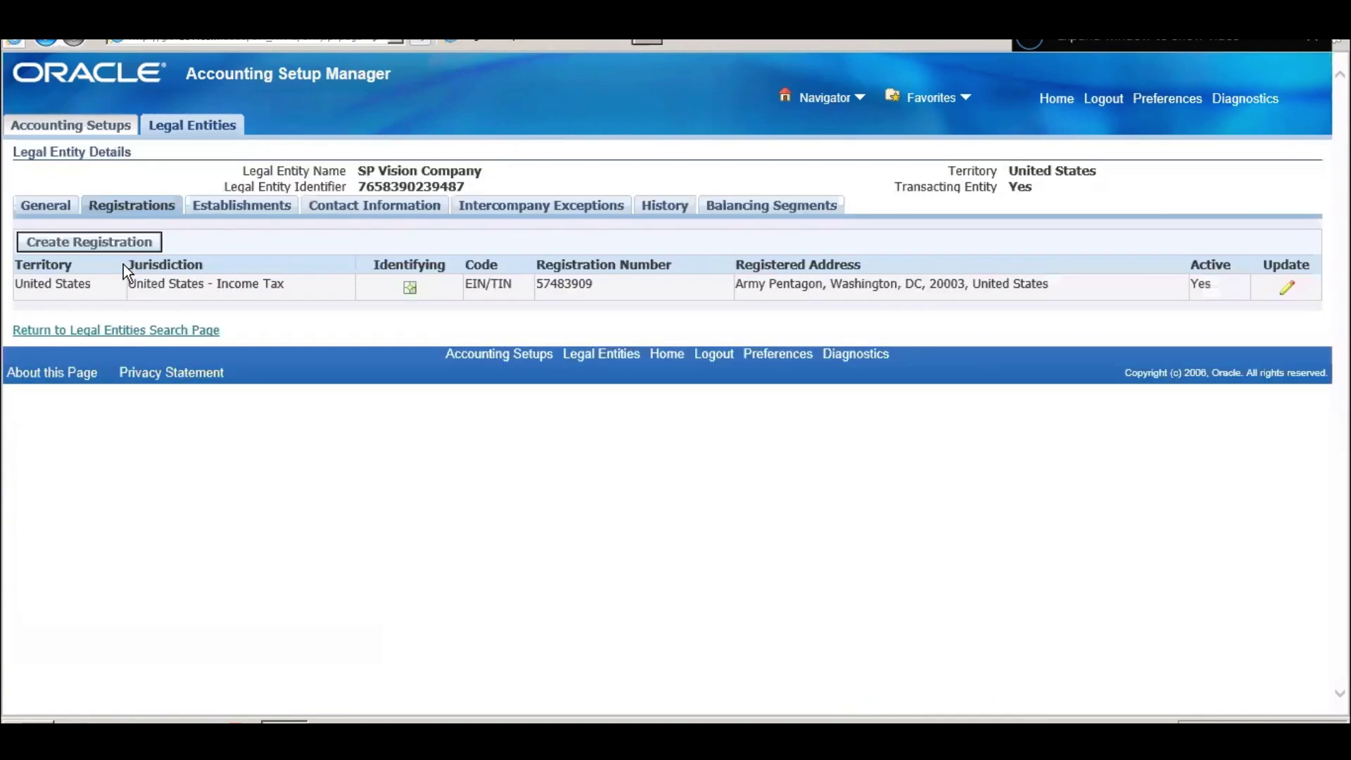
pyautogui.click(238, 204)
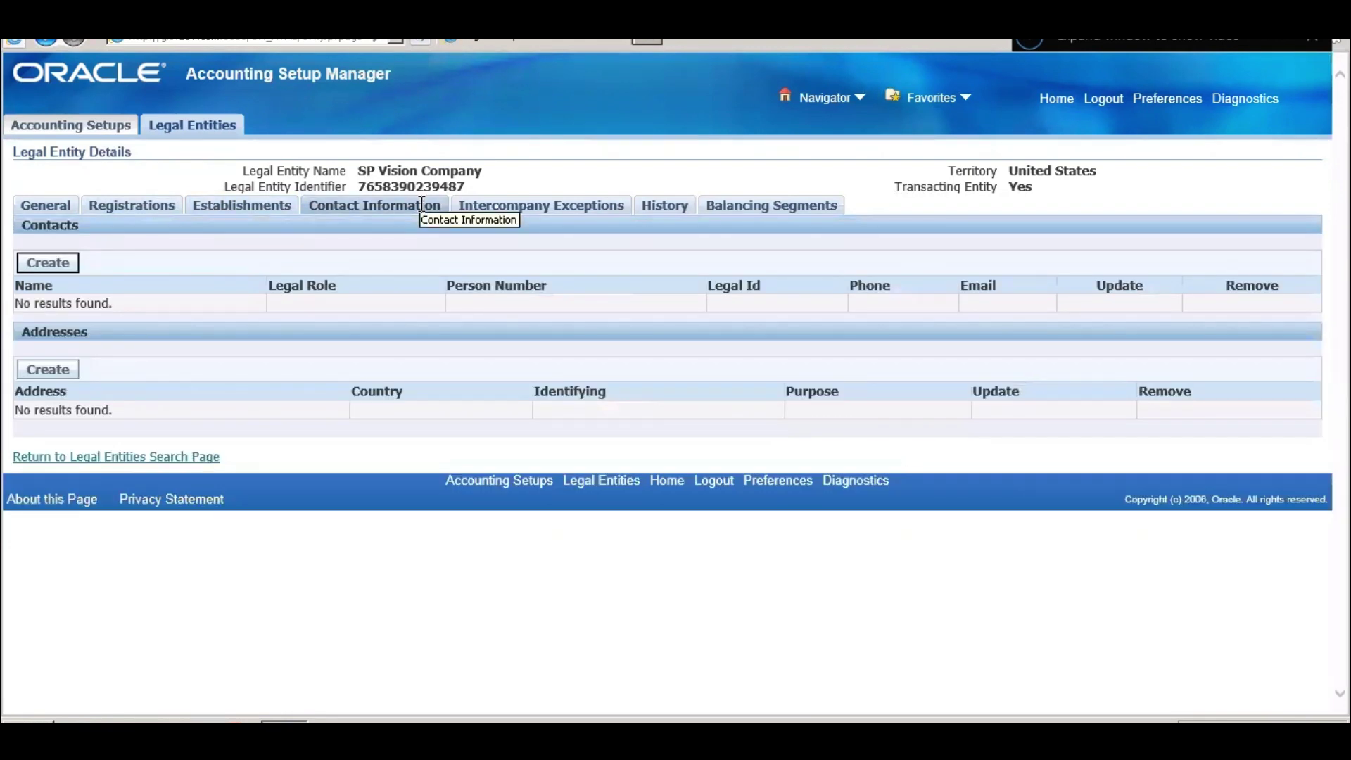
pyautogui.click(534, 208)
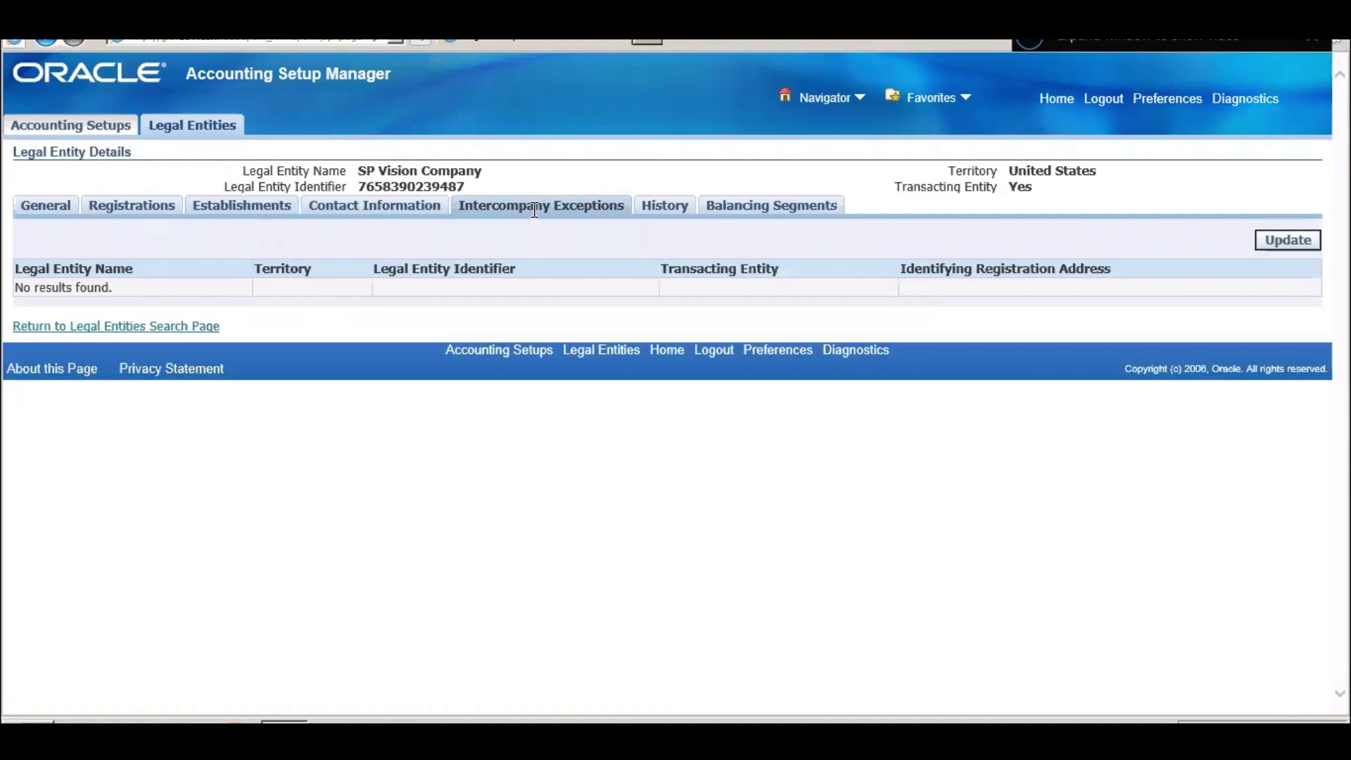
pyautogui.click(661, 212)
pyautogui.click(814, 206)
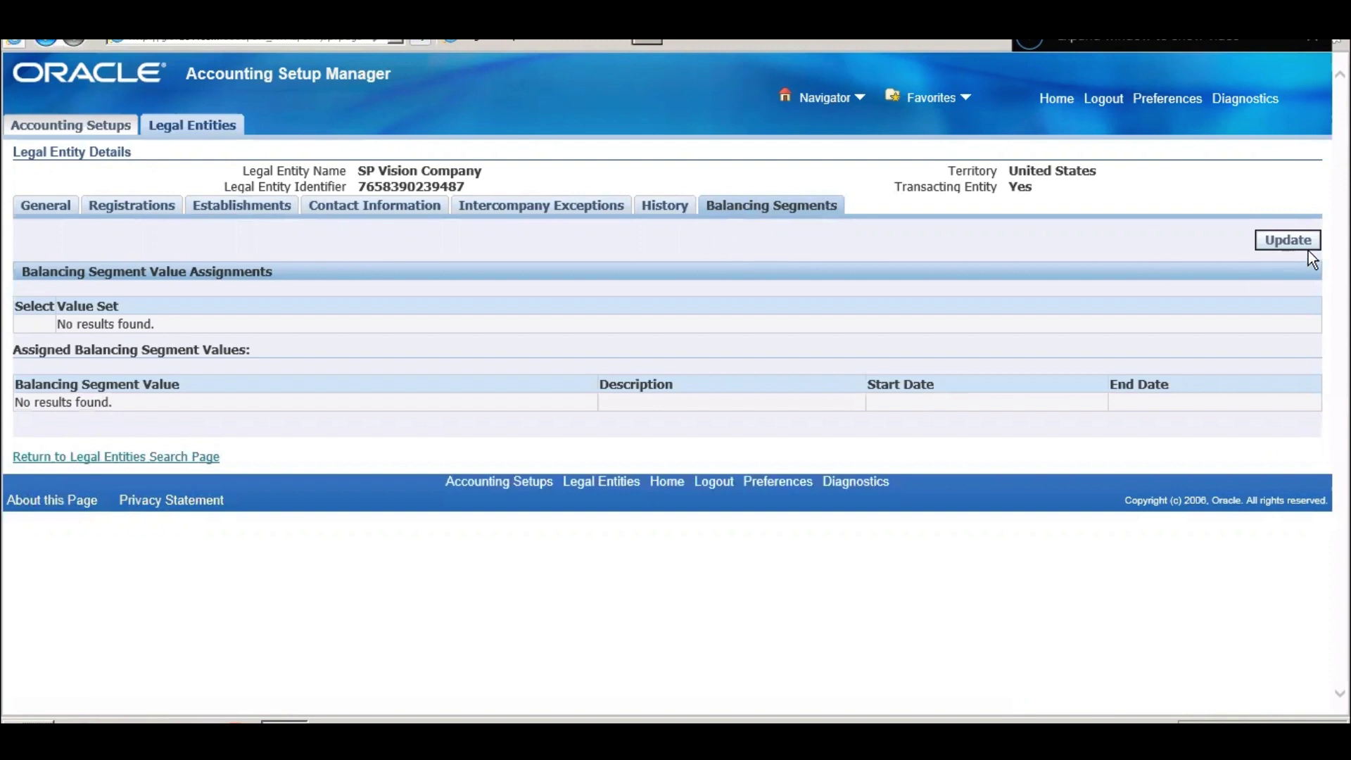
pyautogui.click(138, 456)
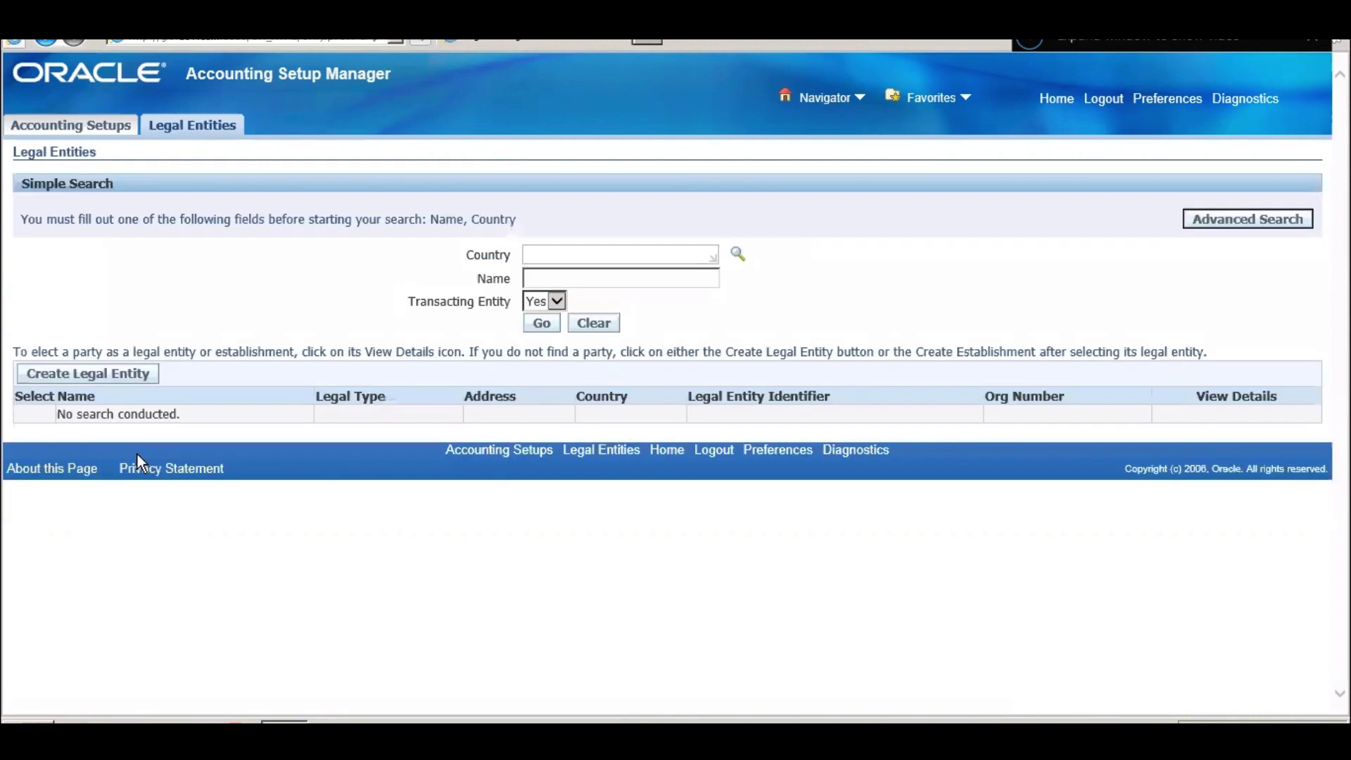
# - Run an advanced legal entity search for the name 'SP'
pyautogui.click(594, 276)
pyautogui.write('vis')
pyautogui.press('Return')
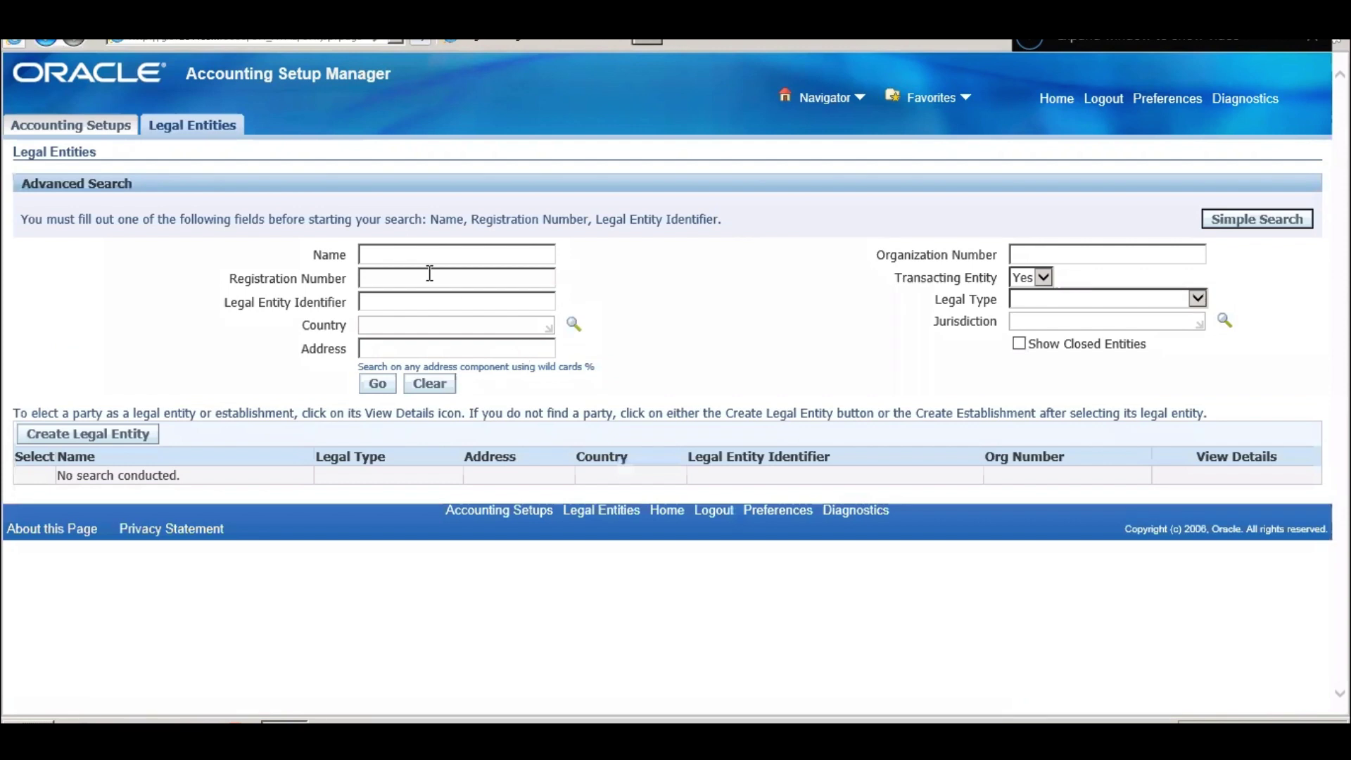
pyautogui.click(449, 258)
pyautogui.write('S')
pyautogui.press('BackSpace')
pyautogui.write('P')
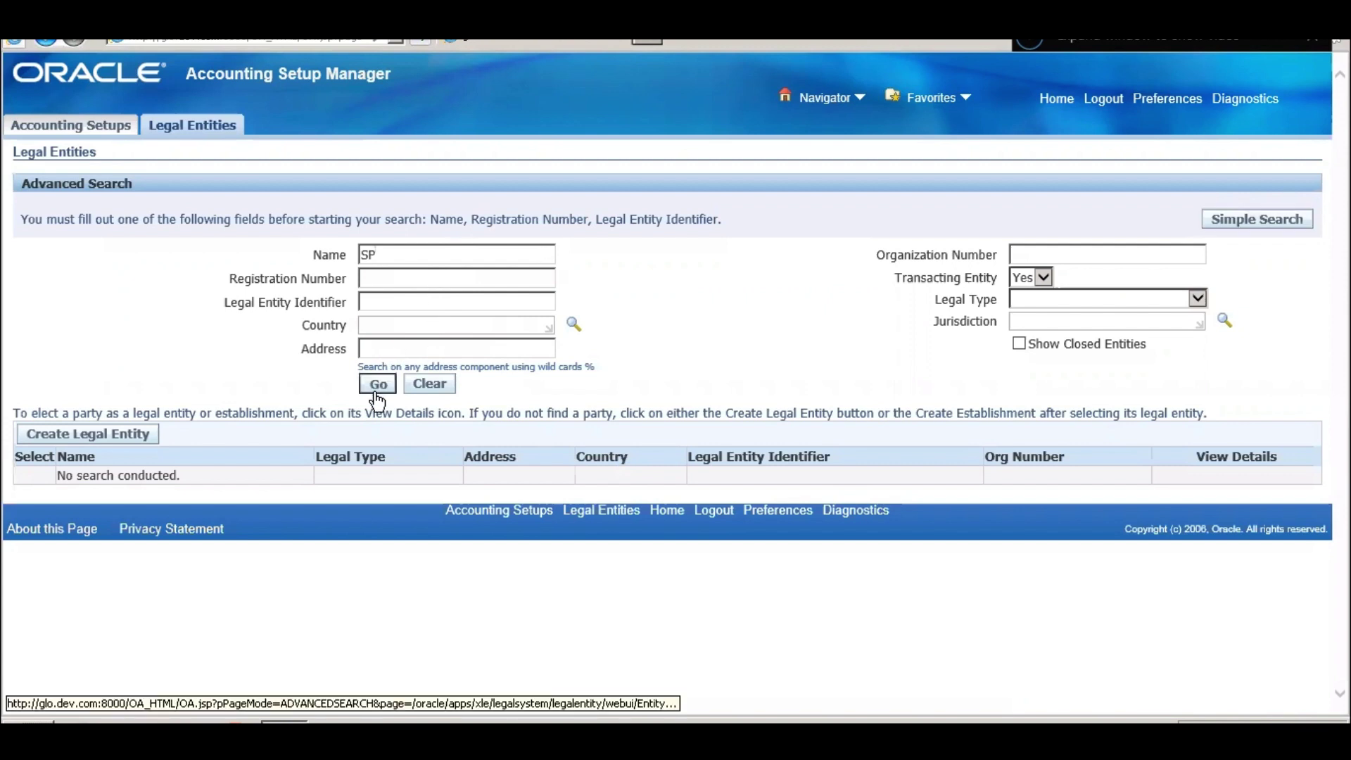
pyautogui.click(377, 384)
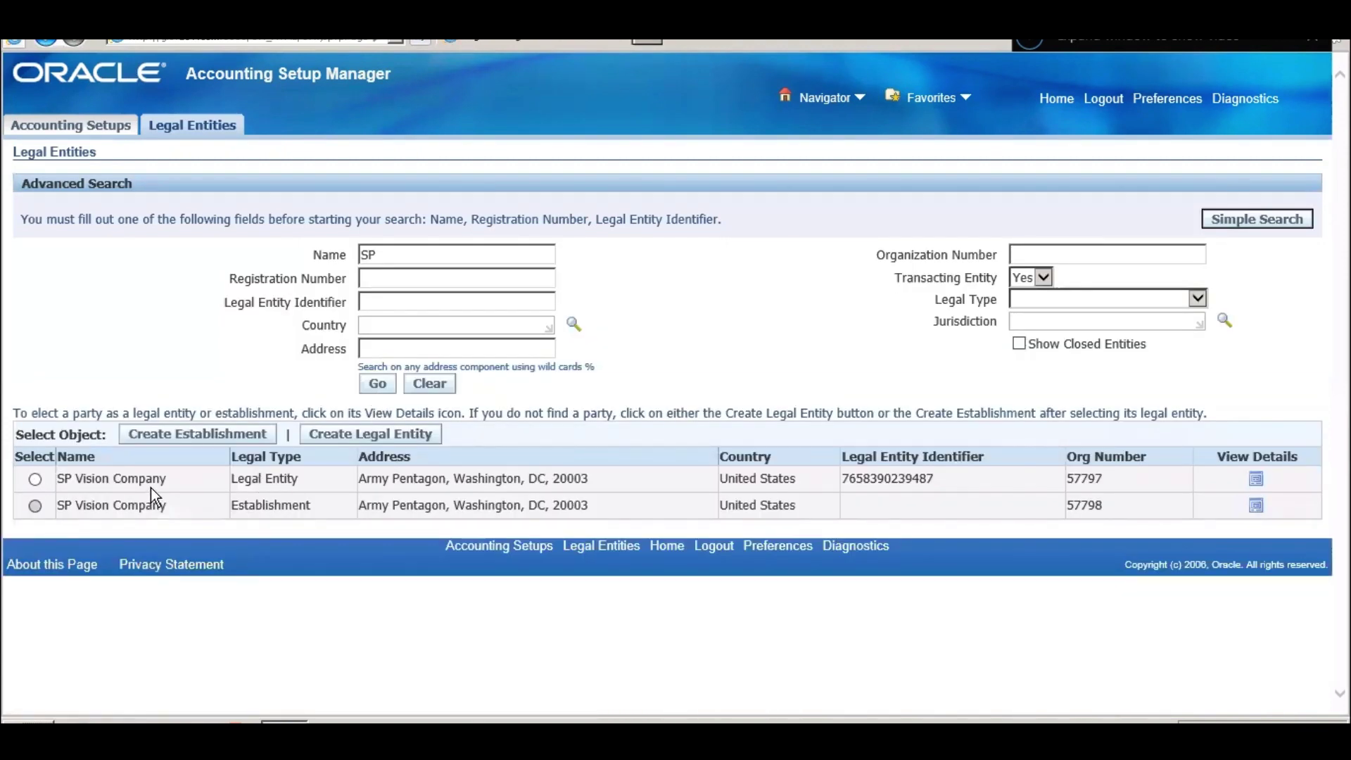
# - Check that SP Vision Company appears as both a Legal Entity and an Establishment
pyautogui.tripleClick(260, 480)
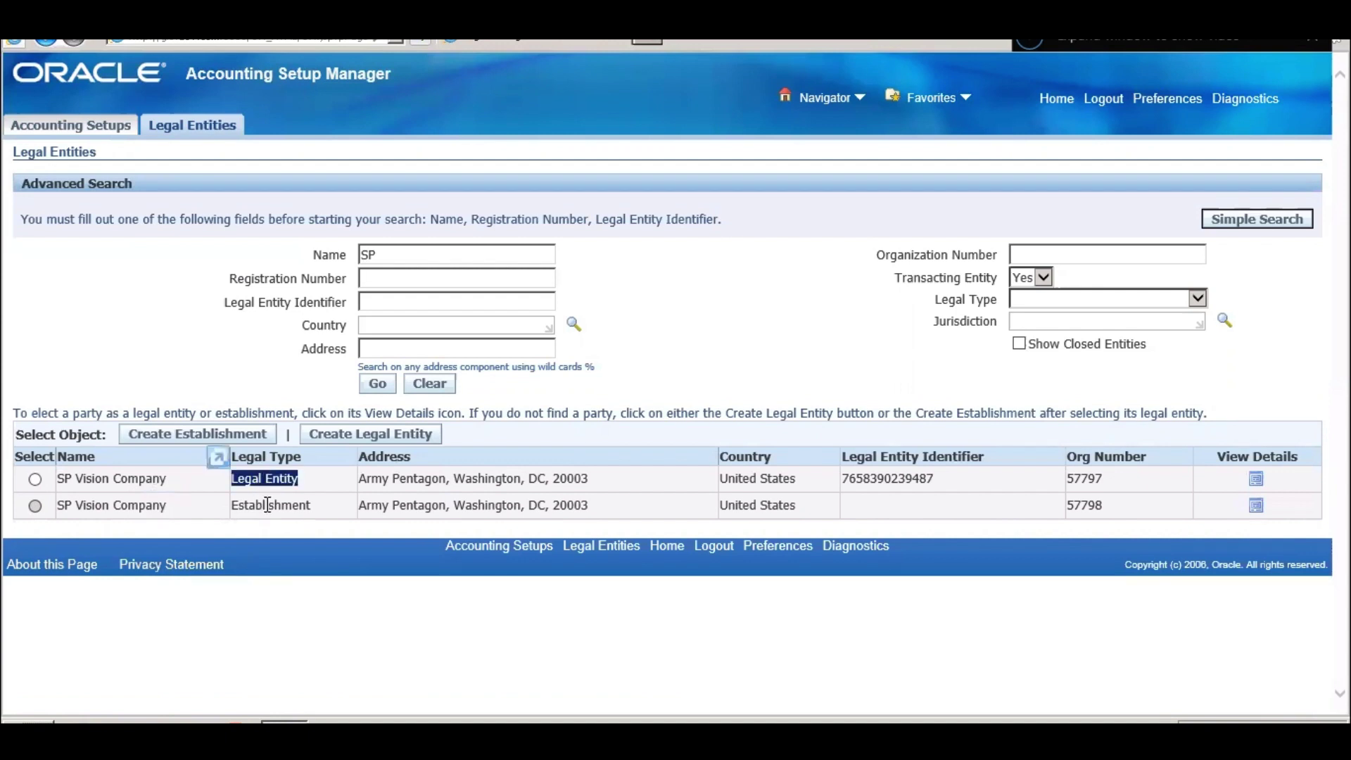
pyautogui.doubleClick(266, 505)
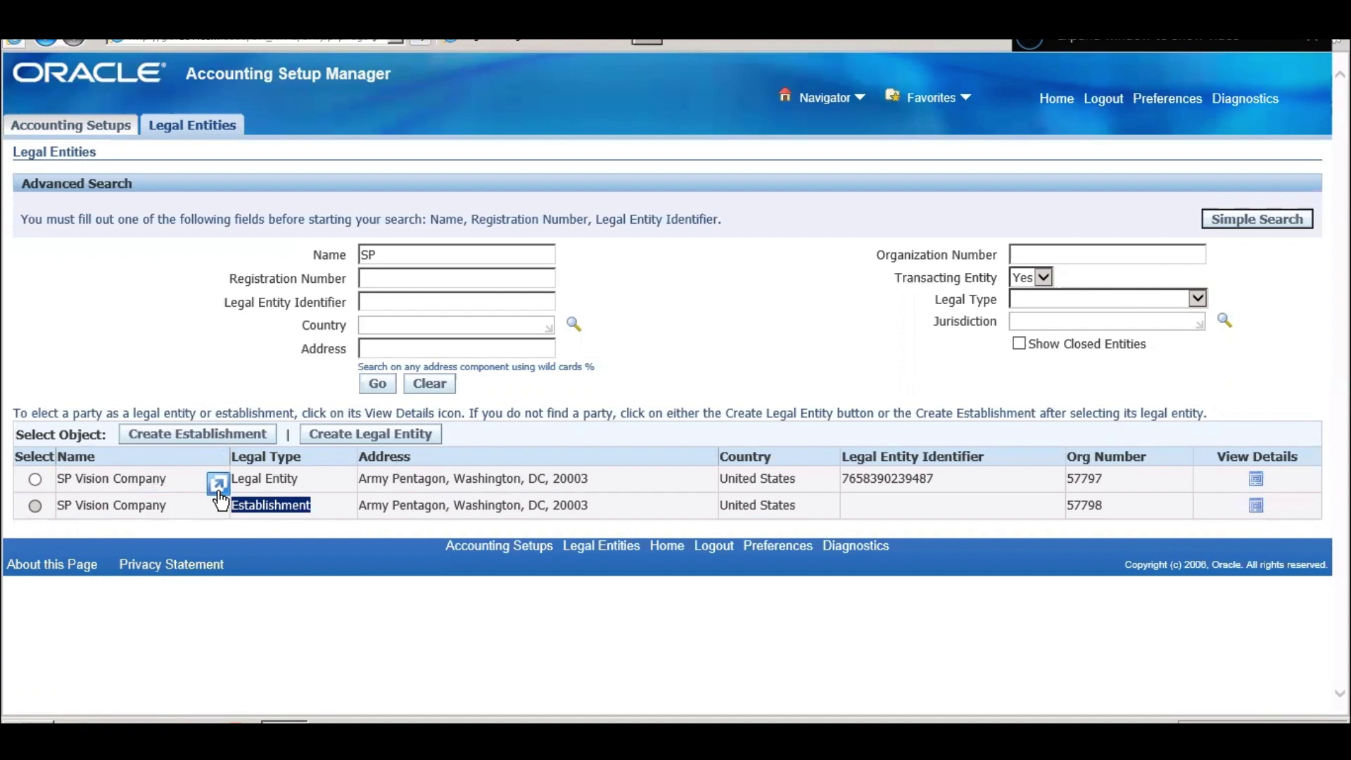
pyautogui.click(589, 477)
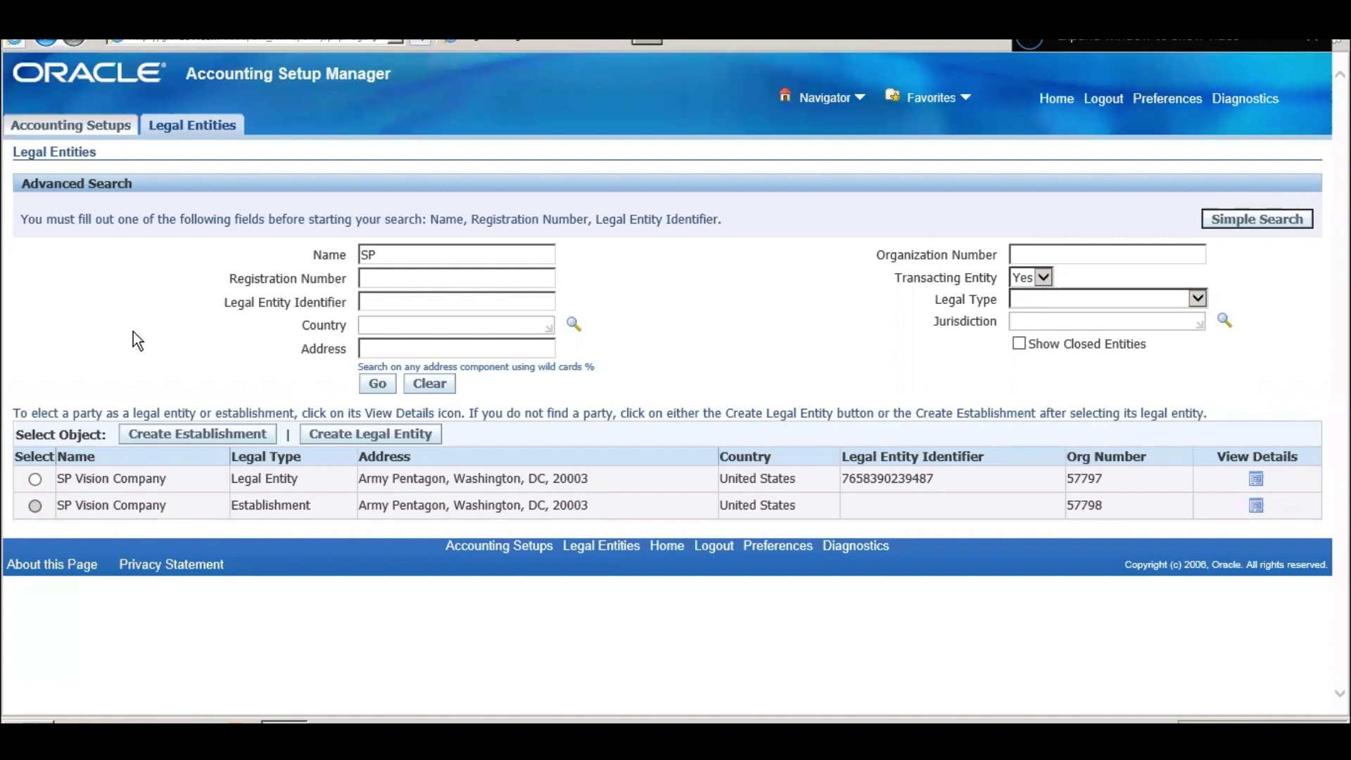
# - Start a new accounting setup and assign SP Vision Company by typing 'sp' in a new row
pyautogui.click(71, 126)
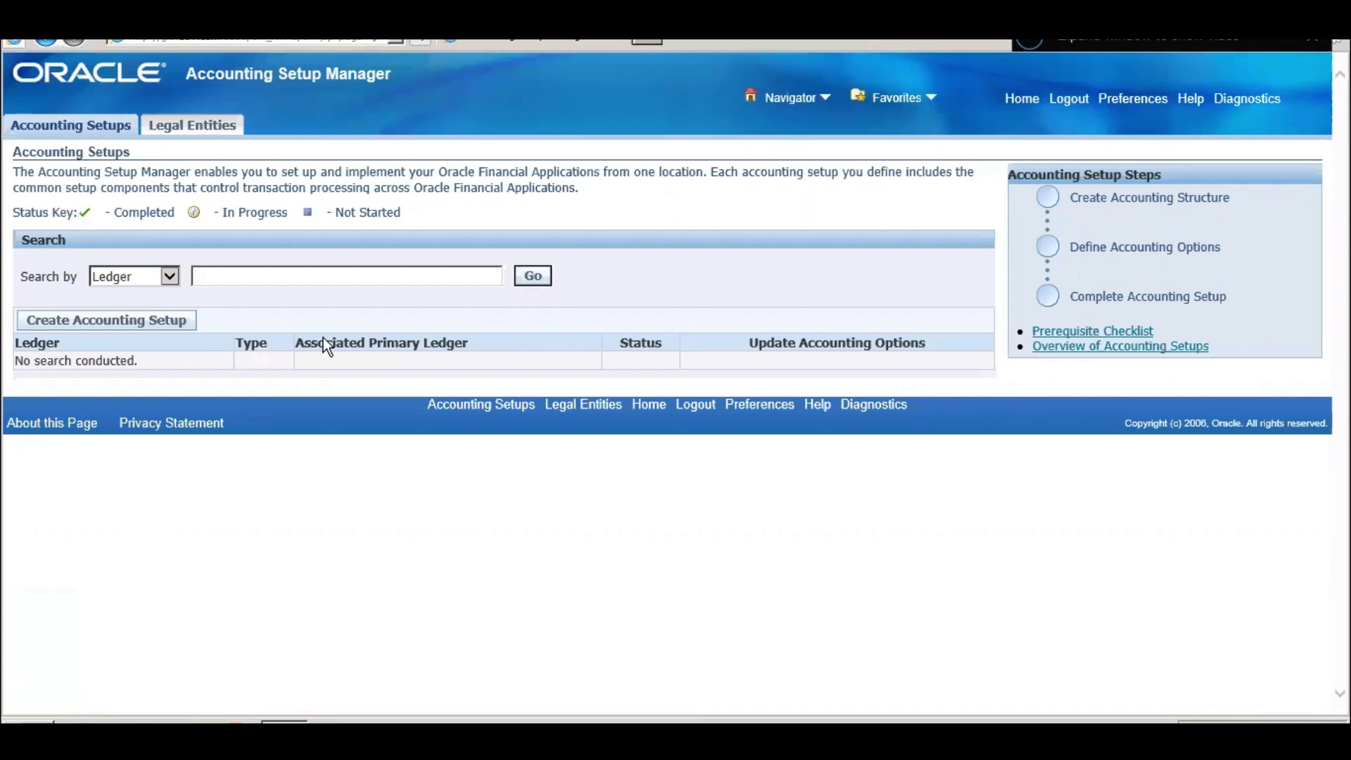
pyautogui.click(121, 323)
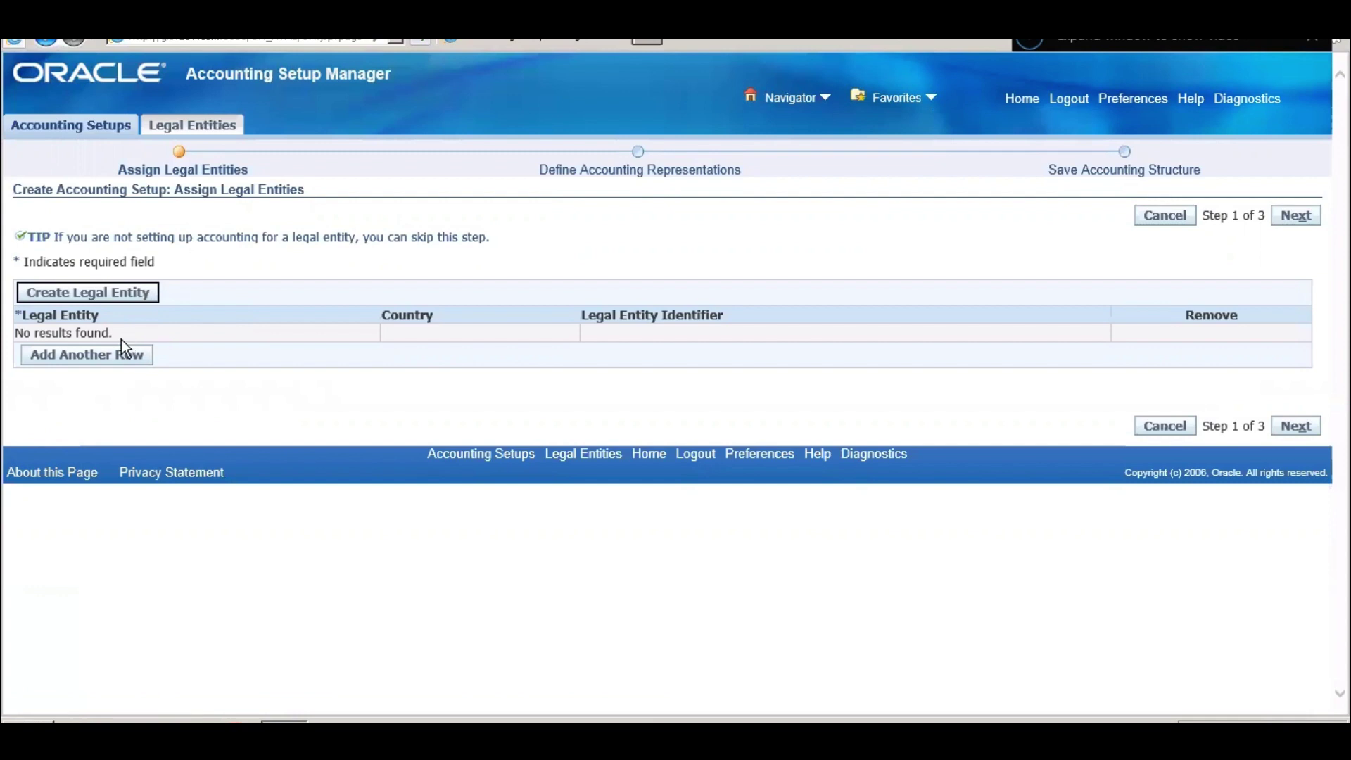
pyautogui.click(118, 361)
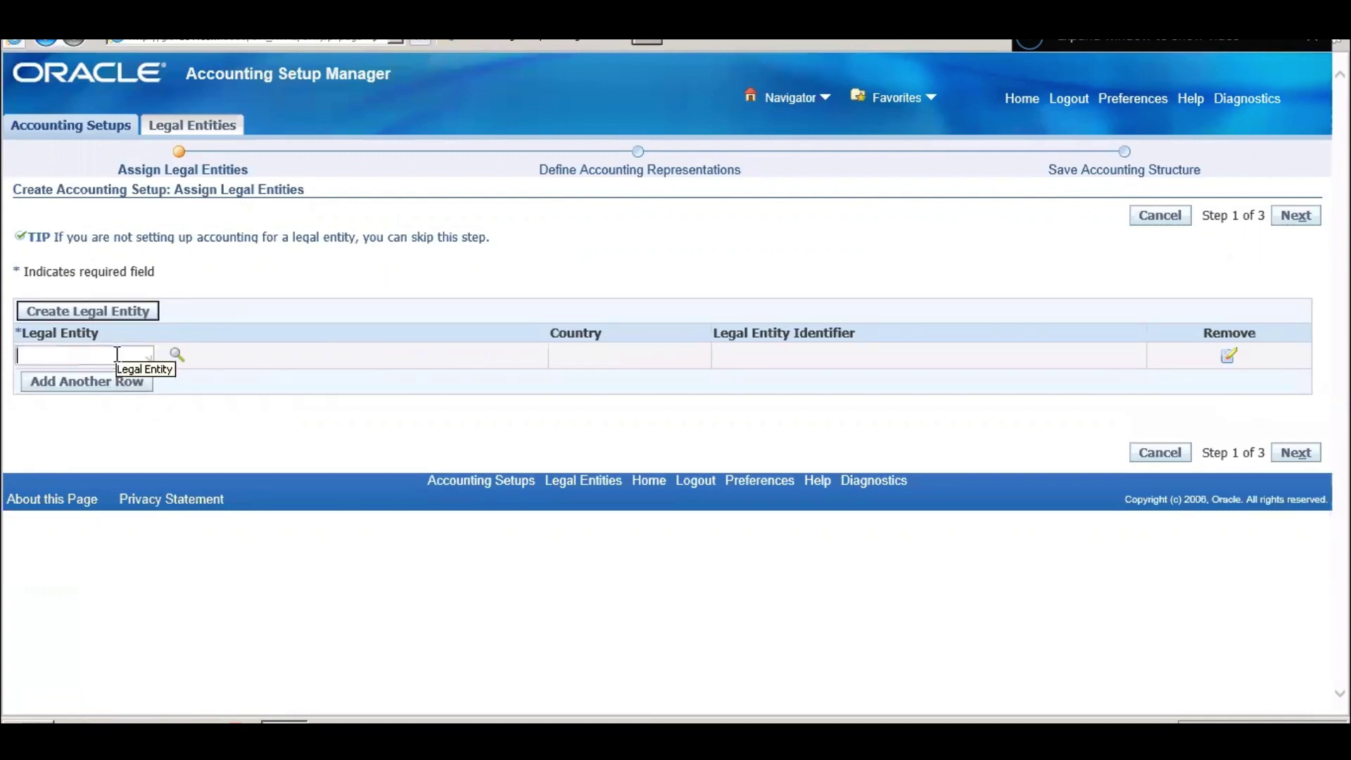
pyautogui.write('sp')
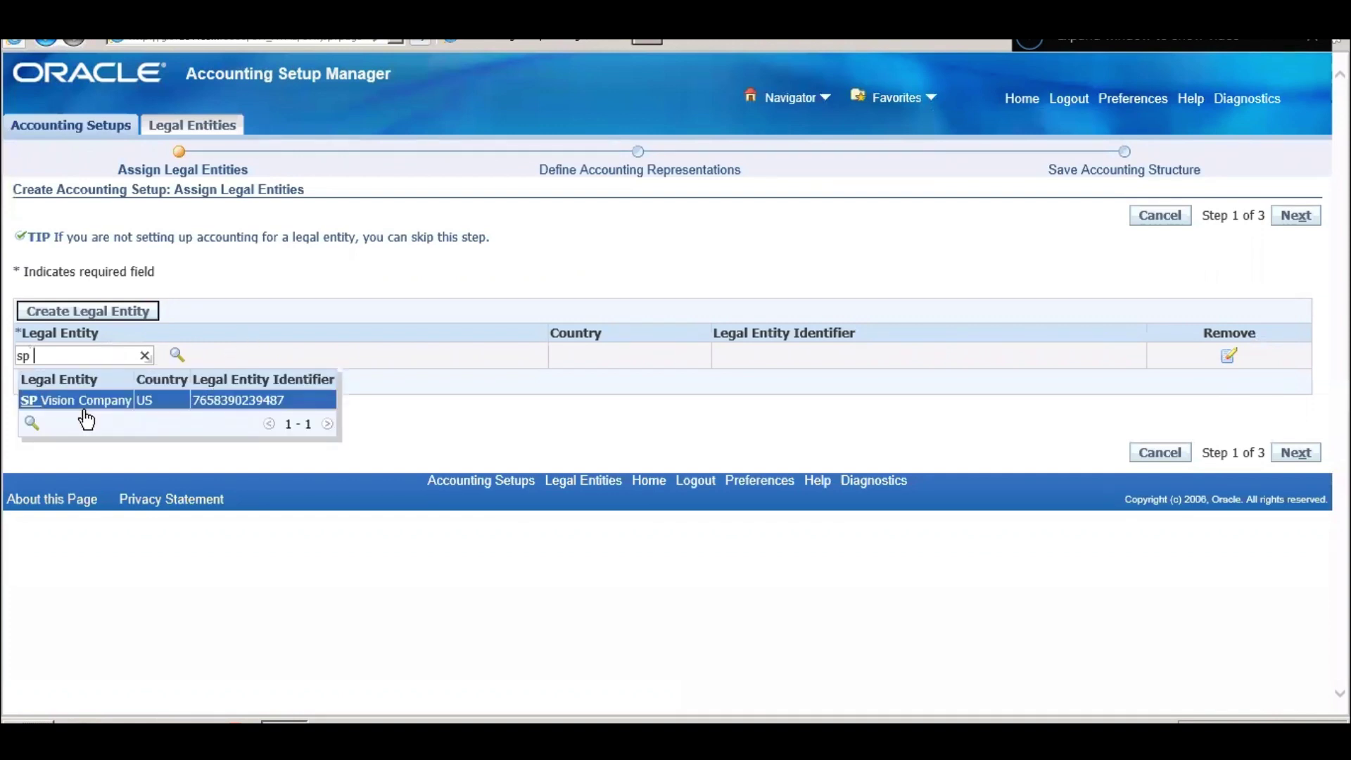
pyautogui.click(155, 403)
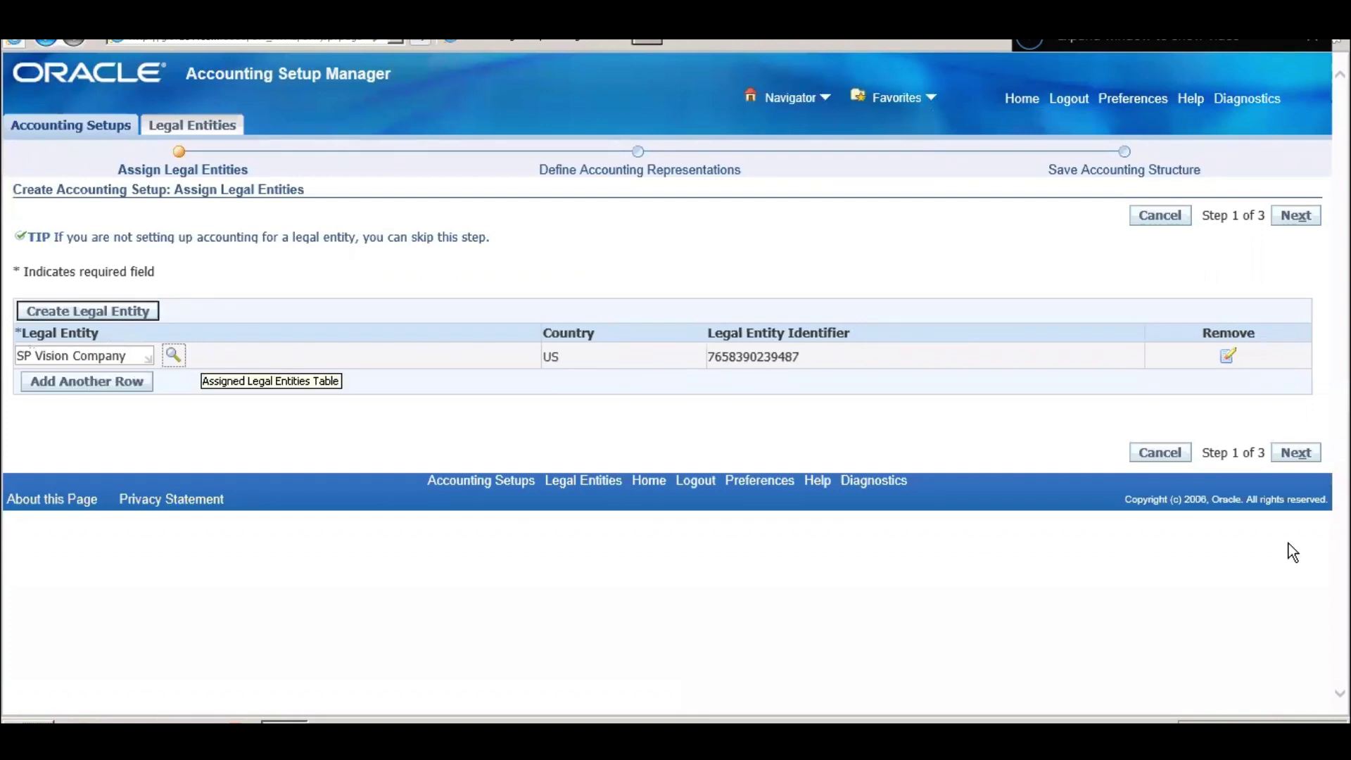
# - Advance to Define Accounting Representations and review its Chart of Accounts, Calendar, Currency and Subledger columns
pyautogui.click(1295, 453)
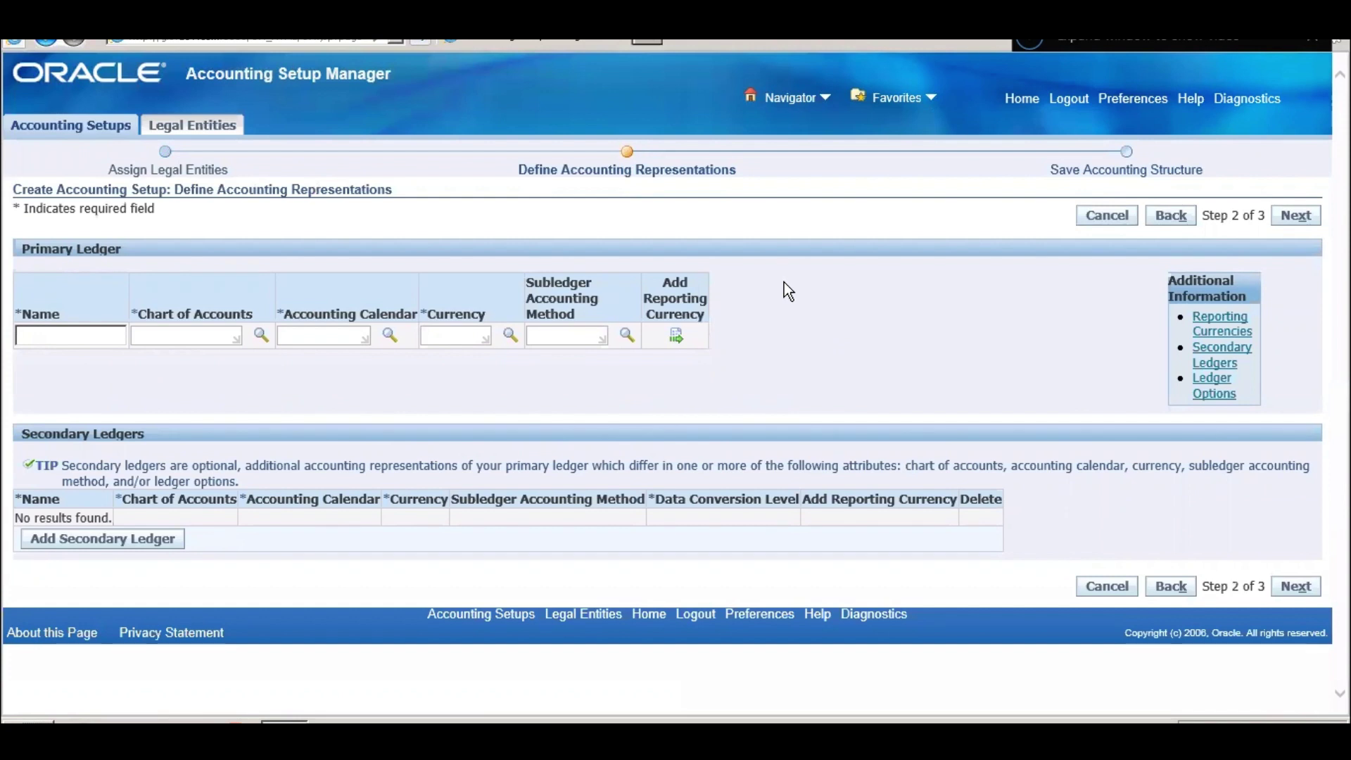
pyautogui.tripleClick(192, 310)
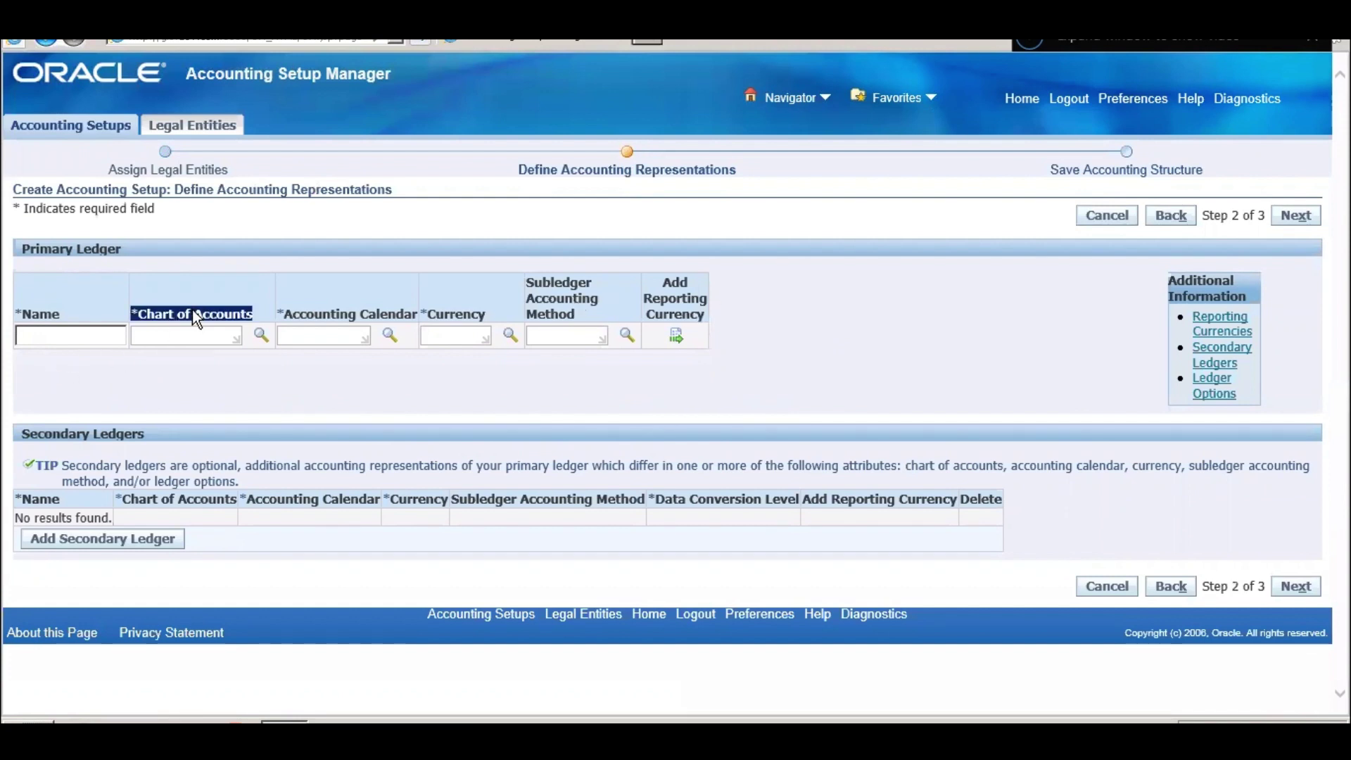
pyautogui.click(307, 312)
pyautogui.tripleClick(306, 312)
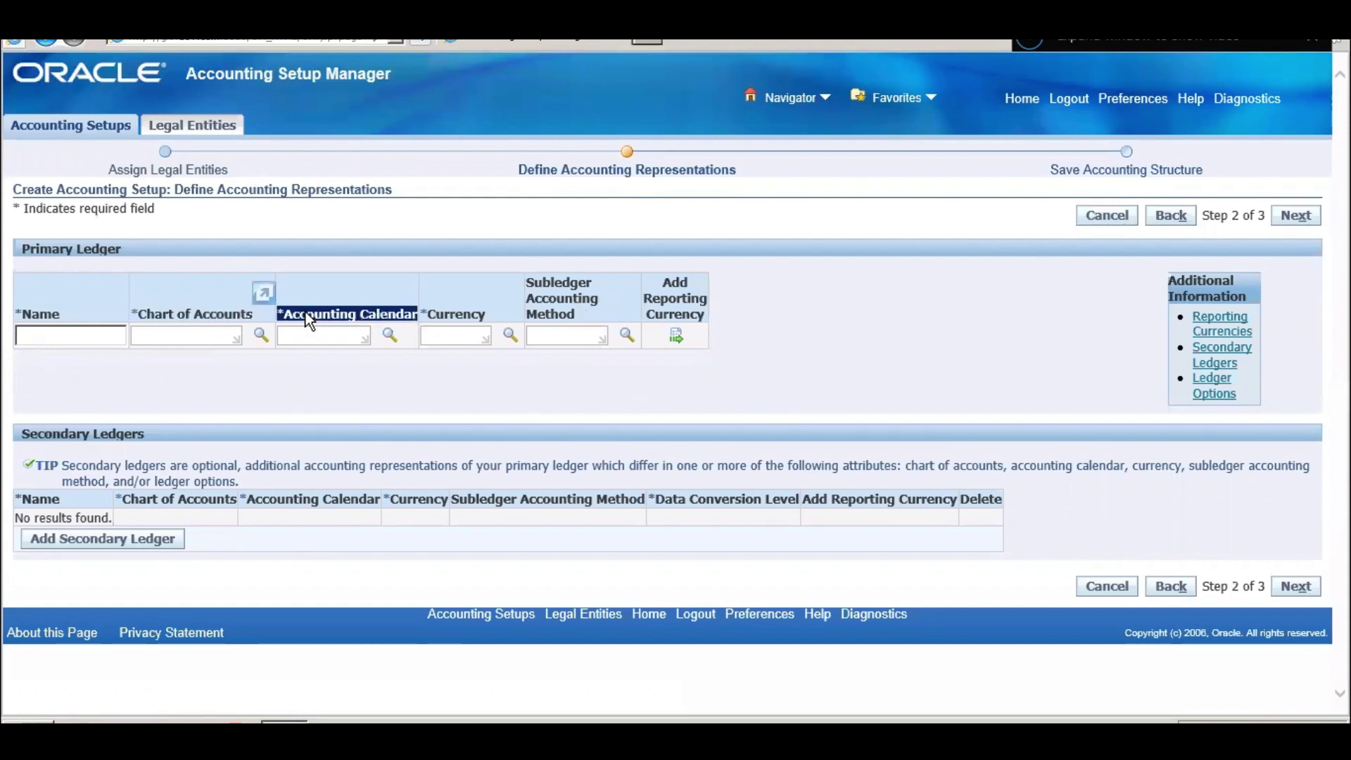
pyautogui.tripleClick(458, 314)
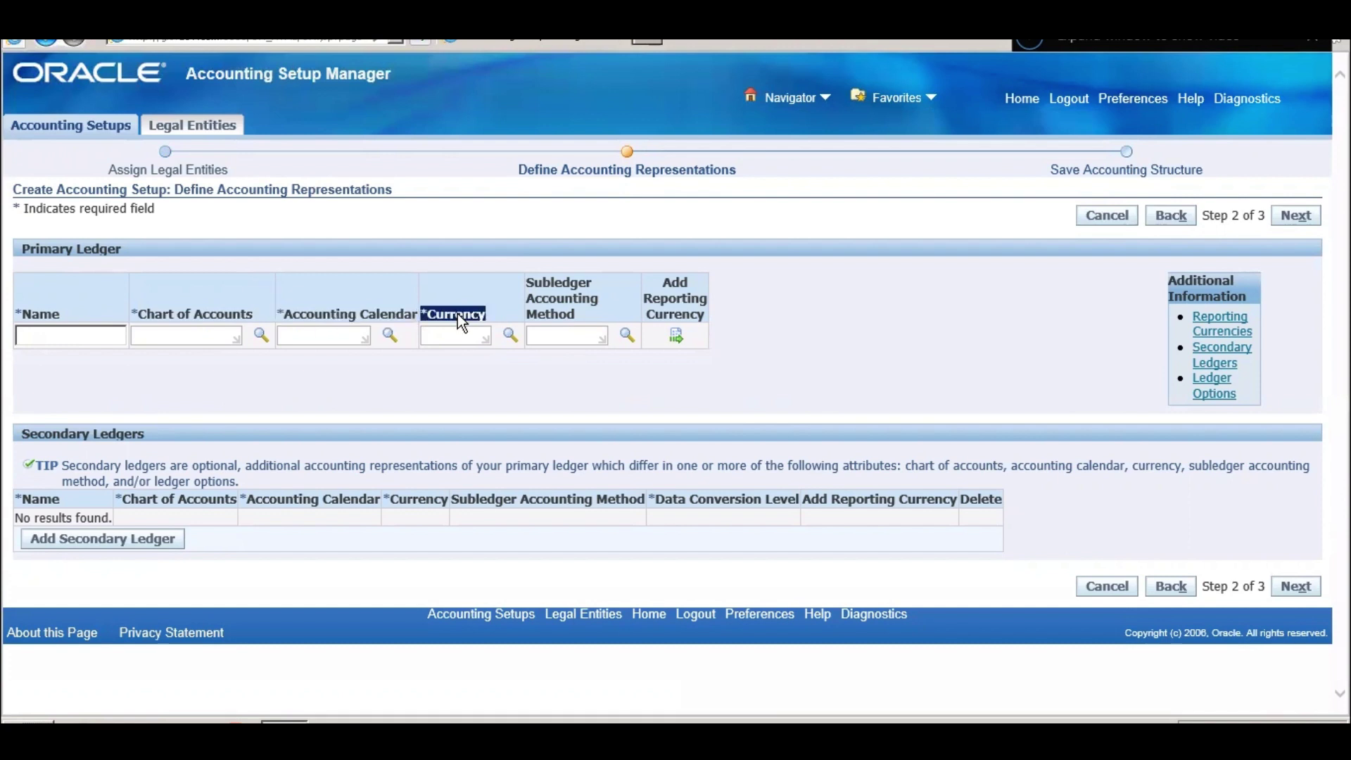
pyautogui.tripleClick(581, 295)
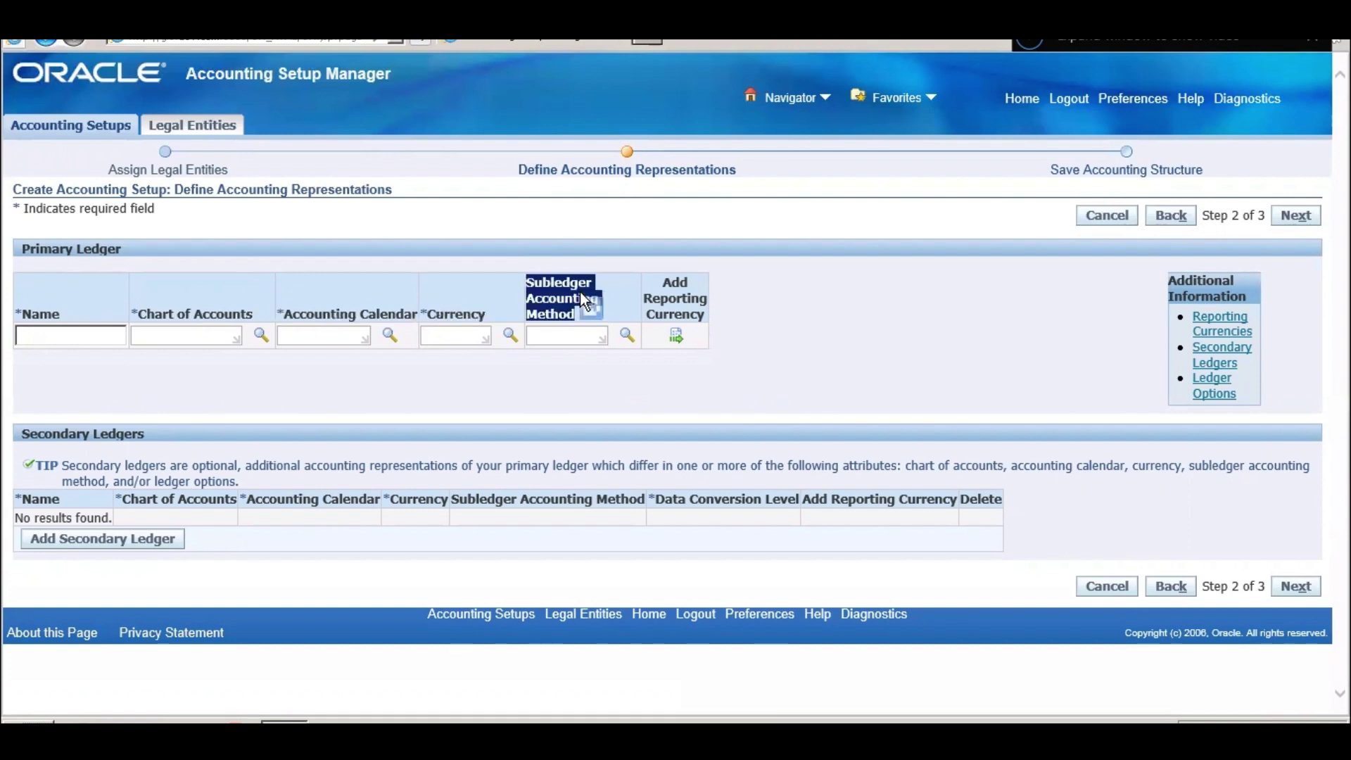
# - Name the primary ledger 'SP Vision' and look up the available charts of accounts
pyautogui.click(59, 337)
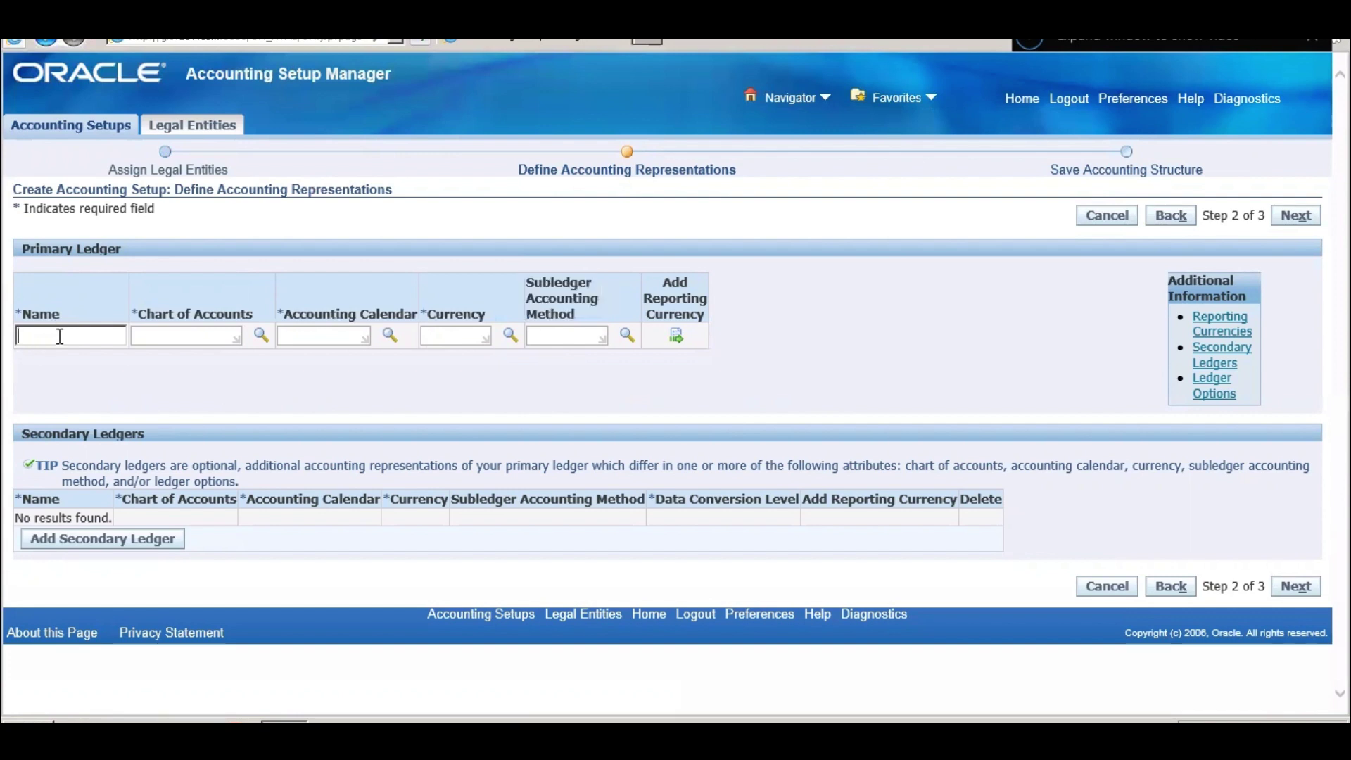
pyautogui.write('SP Vision')
pyautogui.press('Tab')
pyautogui.click(260, 335)
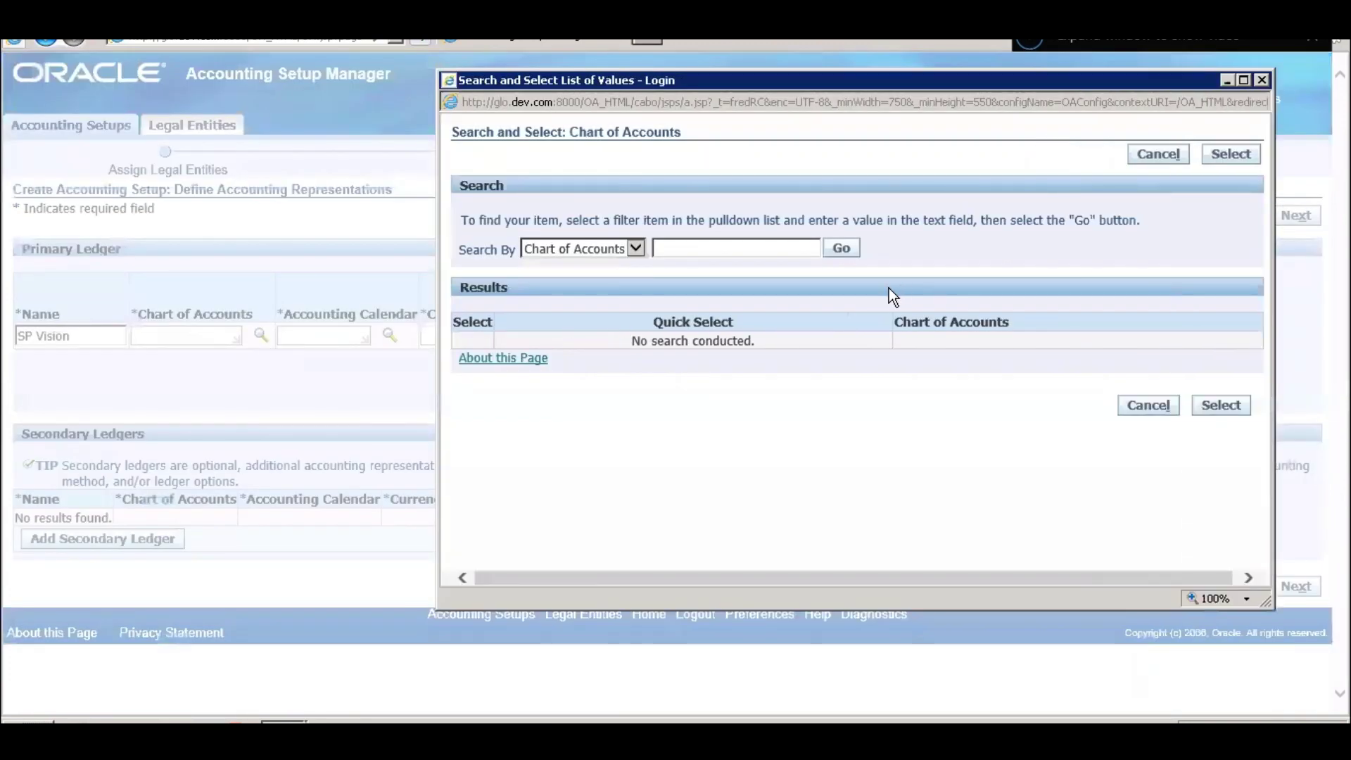
# - Search charts of accounts for 'Vision' and choose Vision Health Services Acc
pyautogui.click(841, 248)
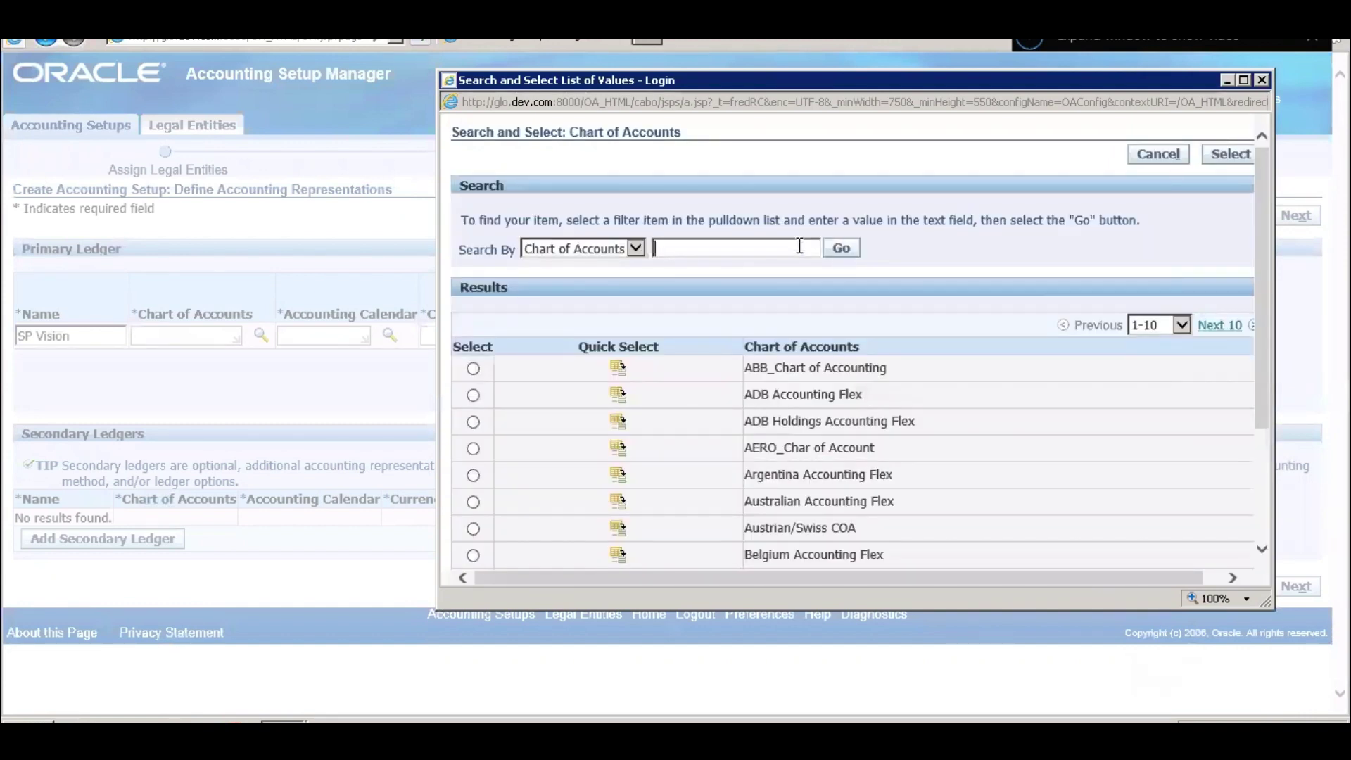
pyautogui.write('Vision')
pyautogui.press('Return')
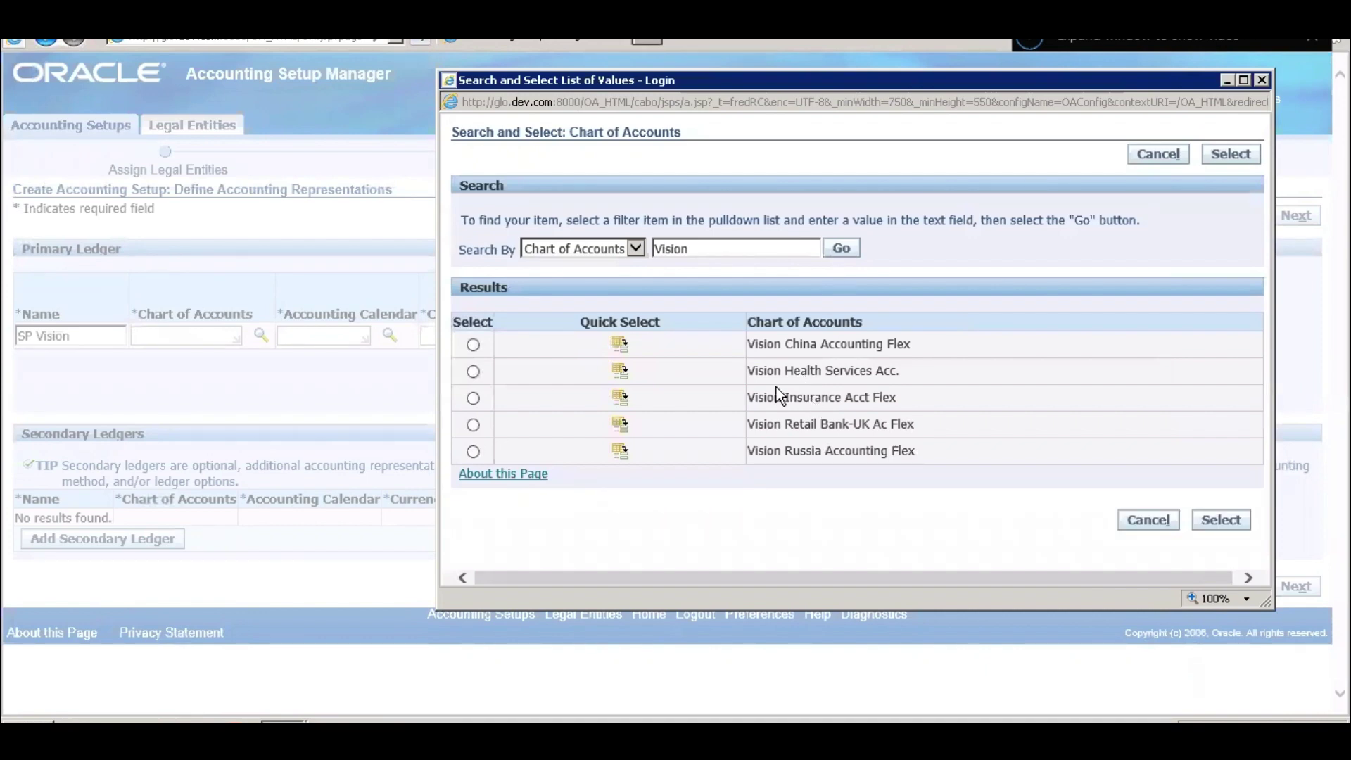
pyautogui.click(619, 371)
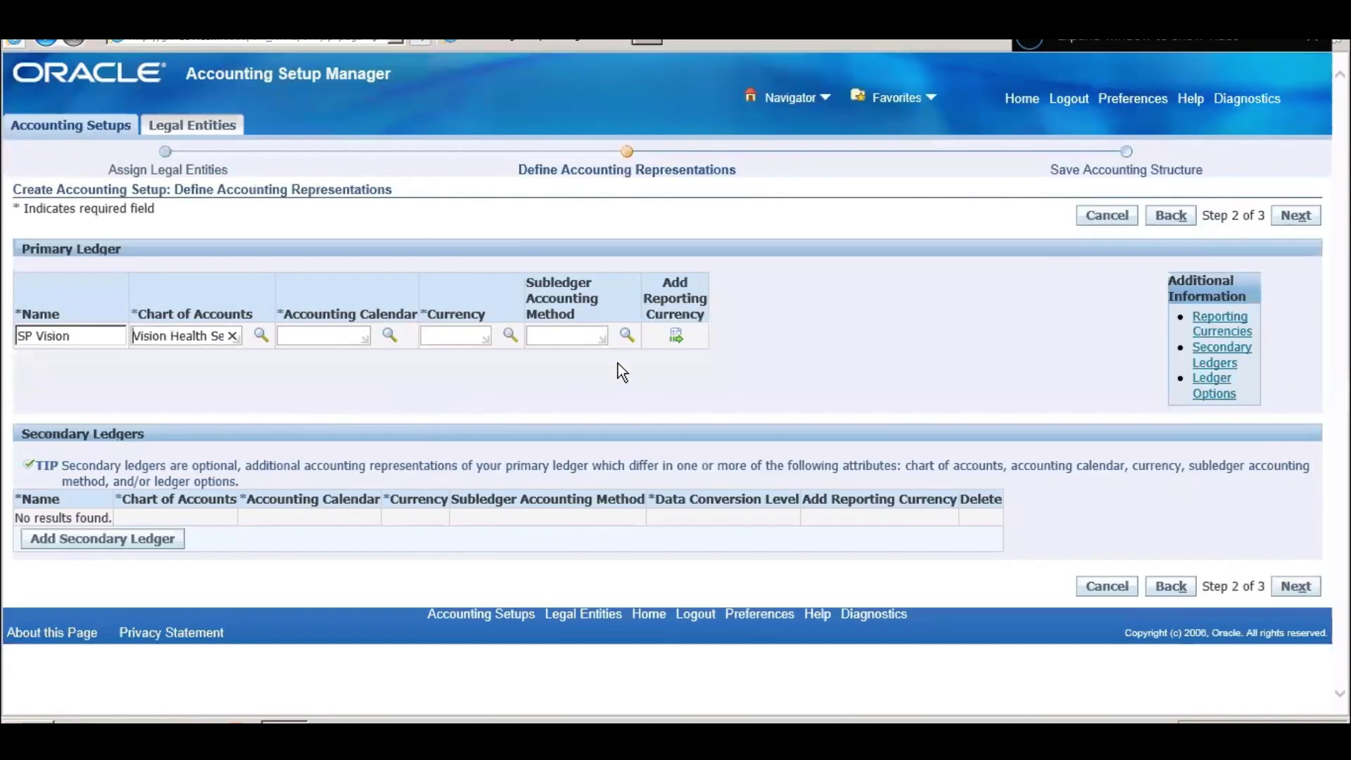
# - Set the ledger's accounting calendar to Accounting after a failed 'Vision' calendar search
pyautogui.click(332, 335)
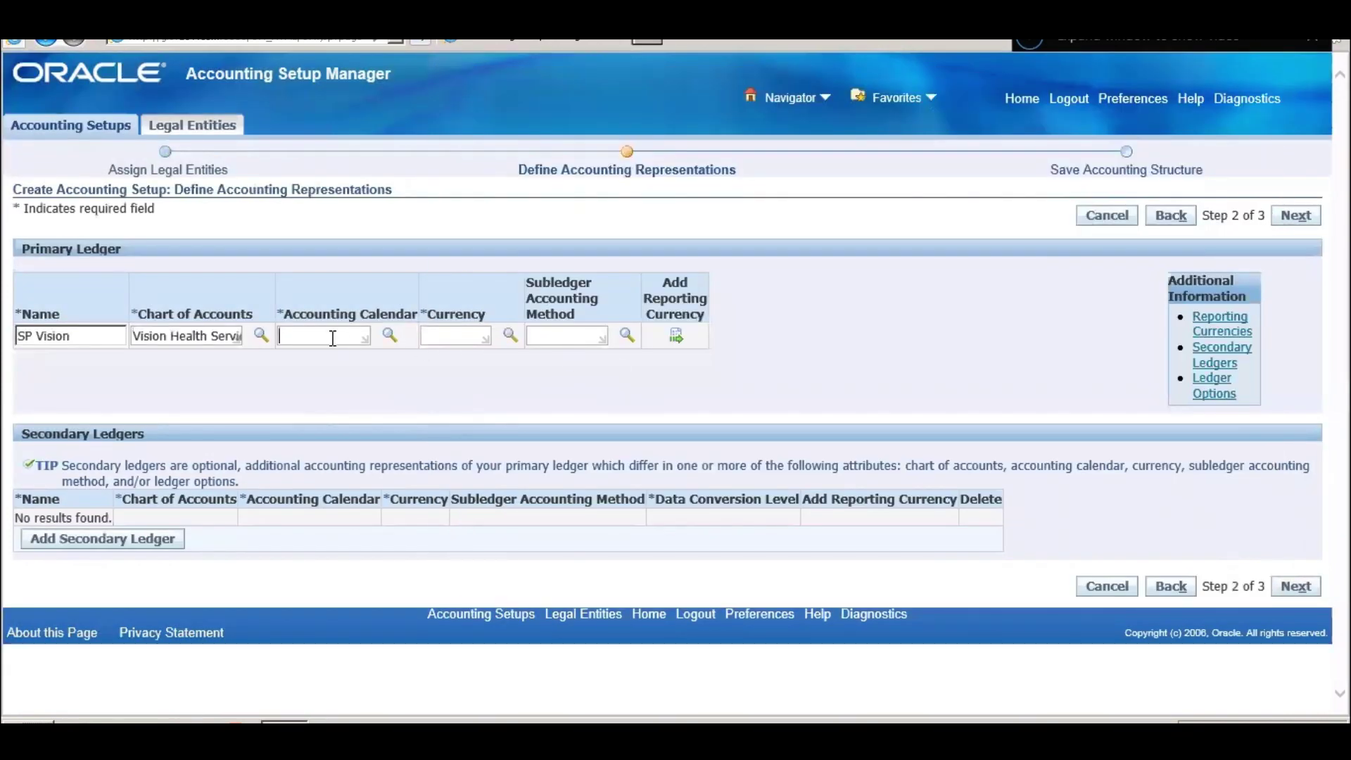
pyautogui.click(388, 337)
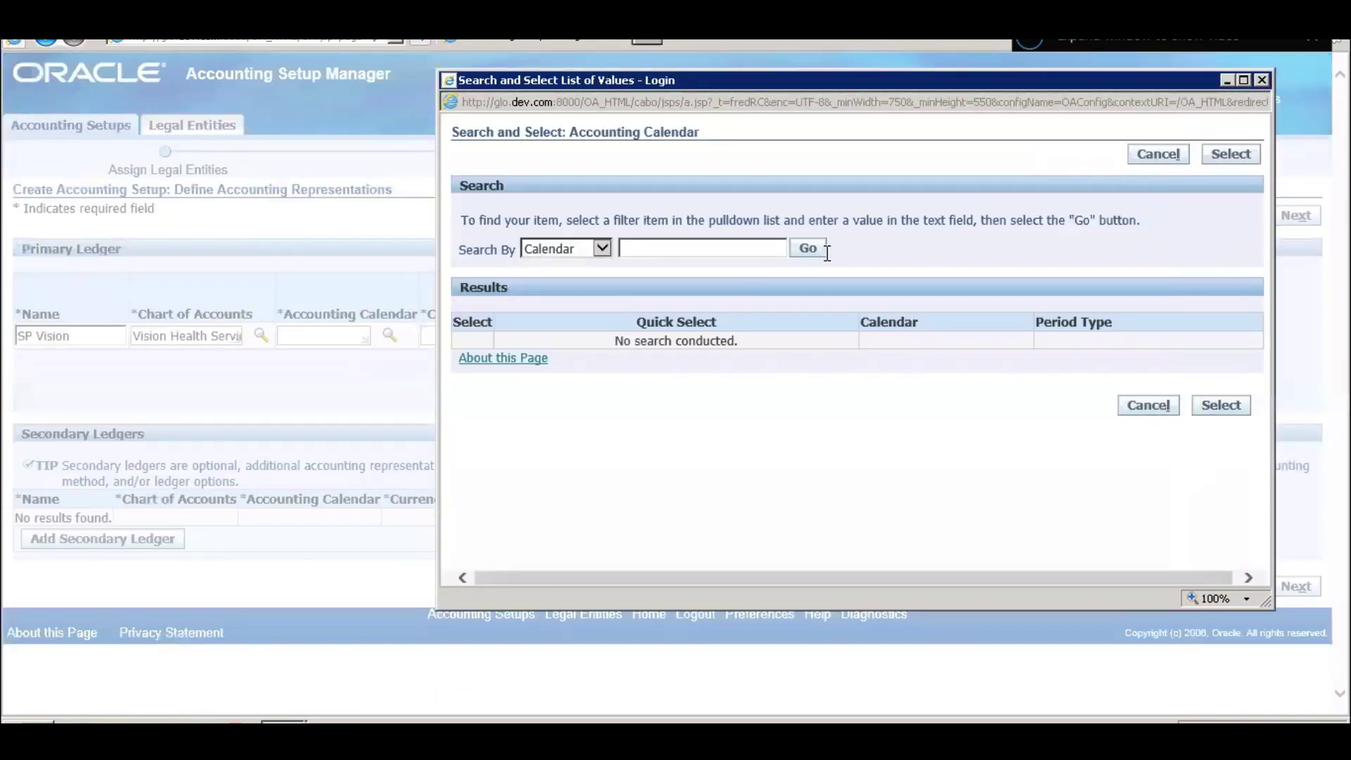
pyautogui.click(818, 248)
pyautogui.click(720, 249)
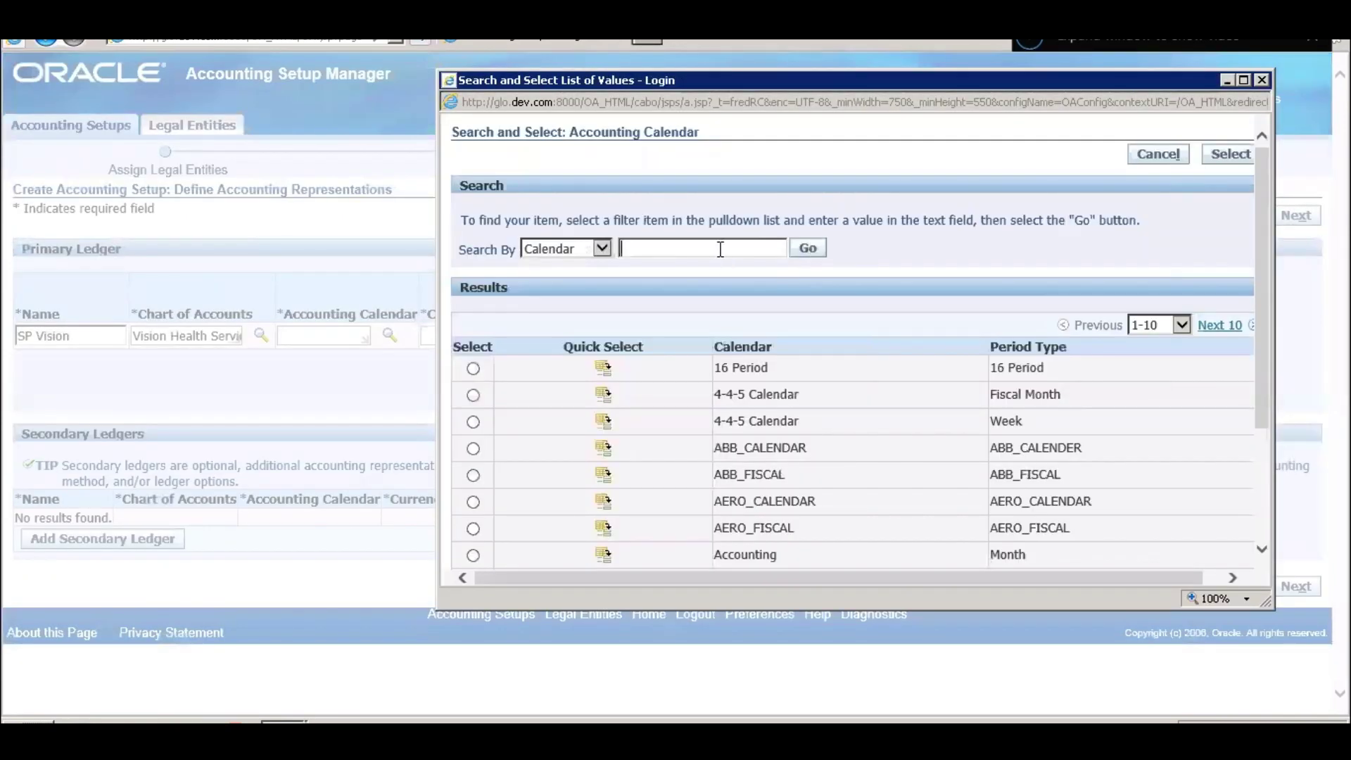
pyautogui.scroll(-3, 820, 460)
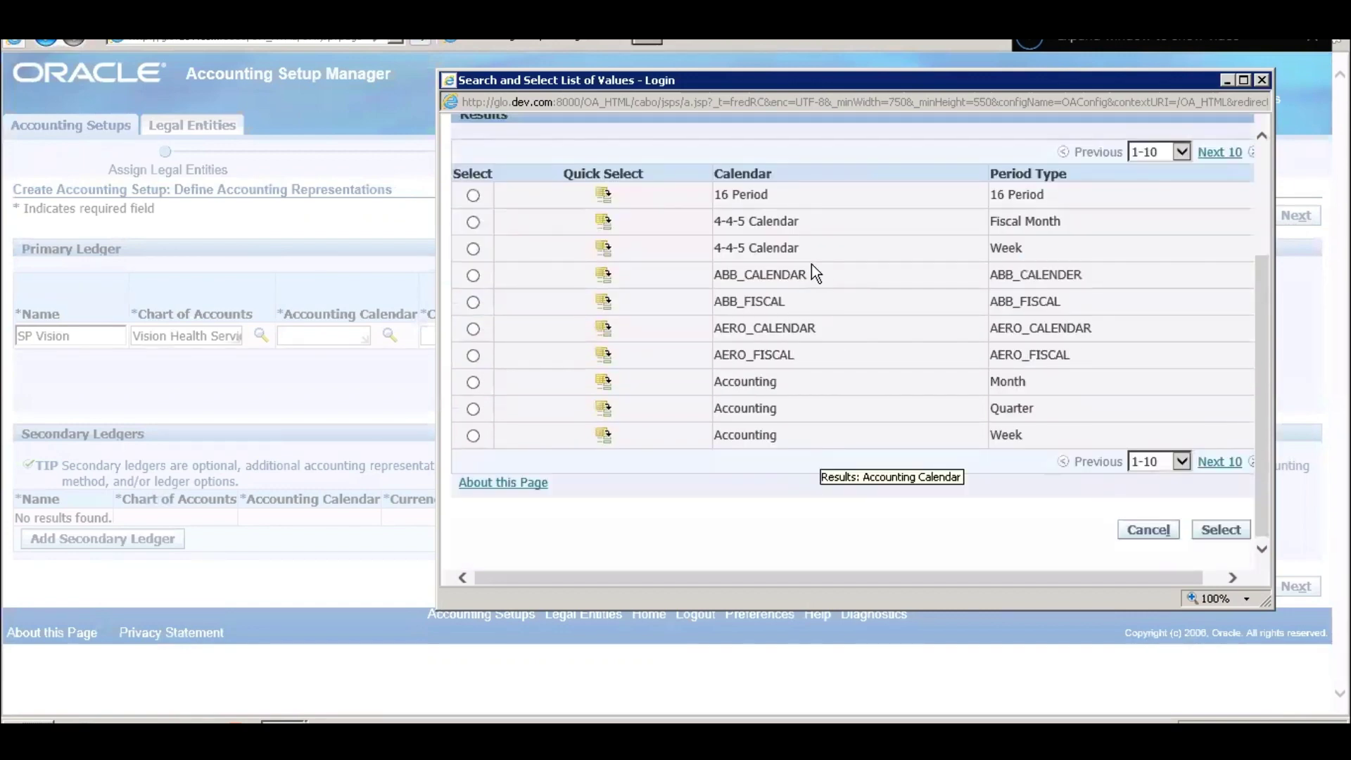
pyautogui.scroll(3, 816, 420)
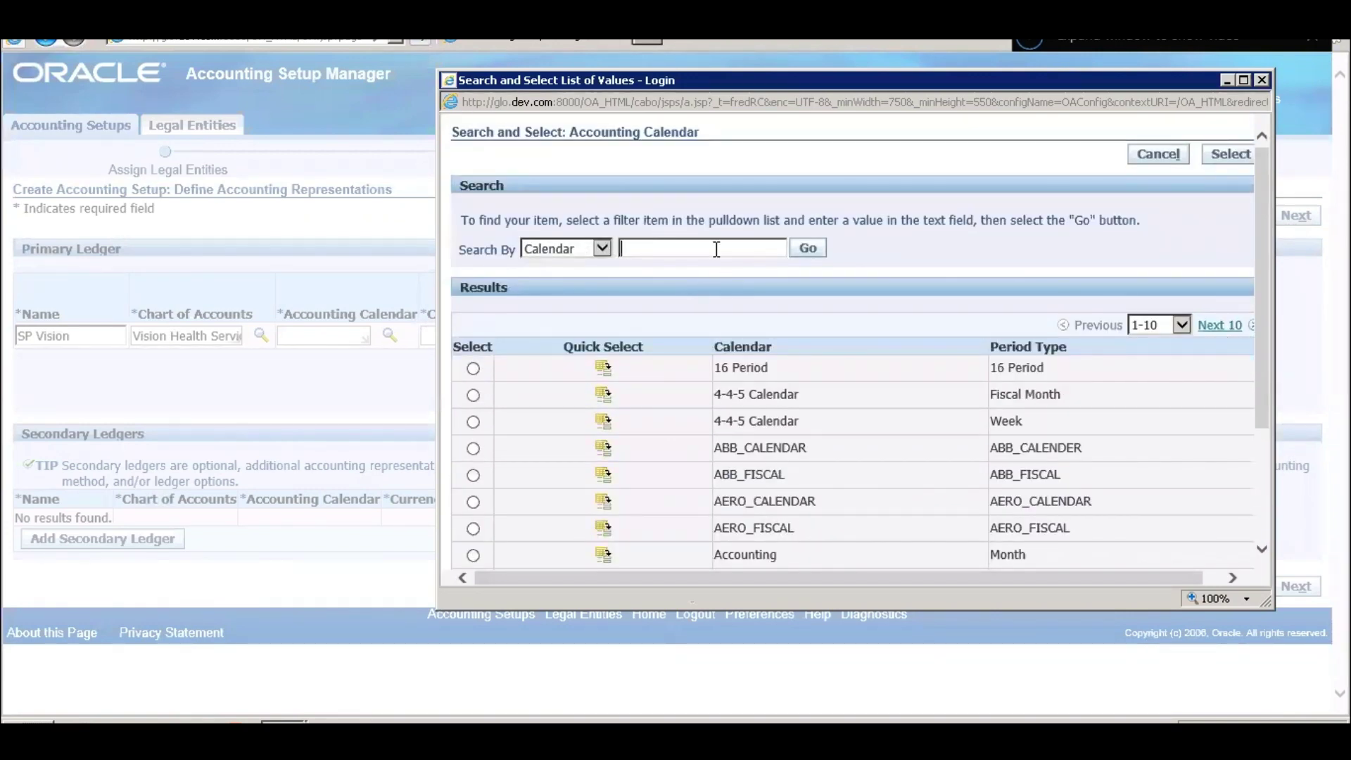
pyautogui.write('Vision')
pyautogui.press('Return')
pyautogui.hotkey('ctrl', 'a')
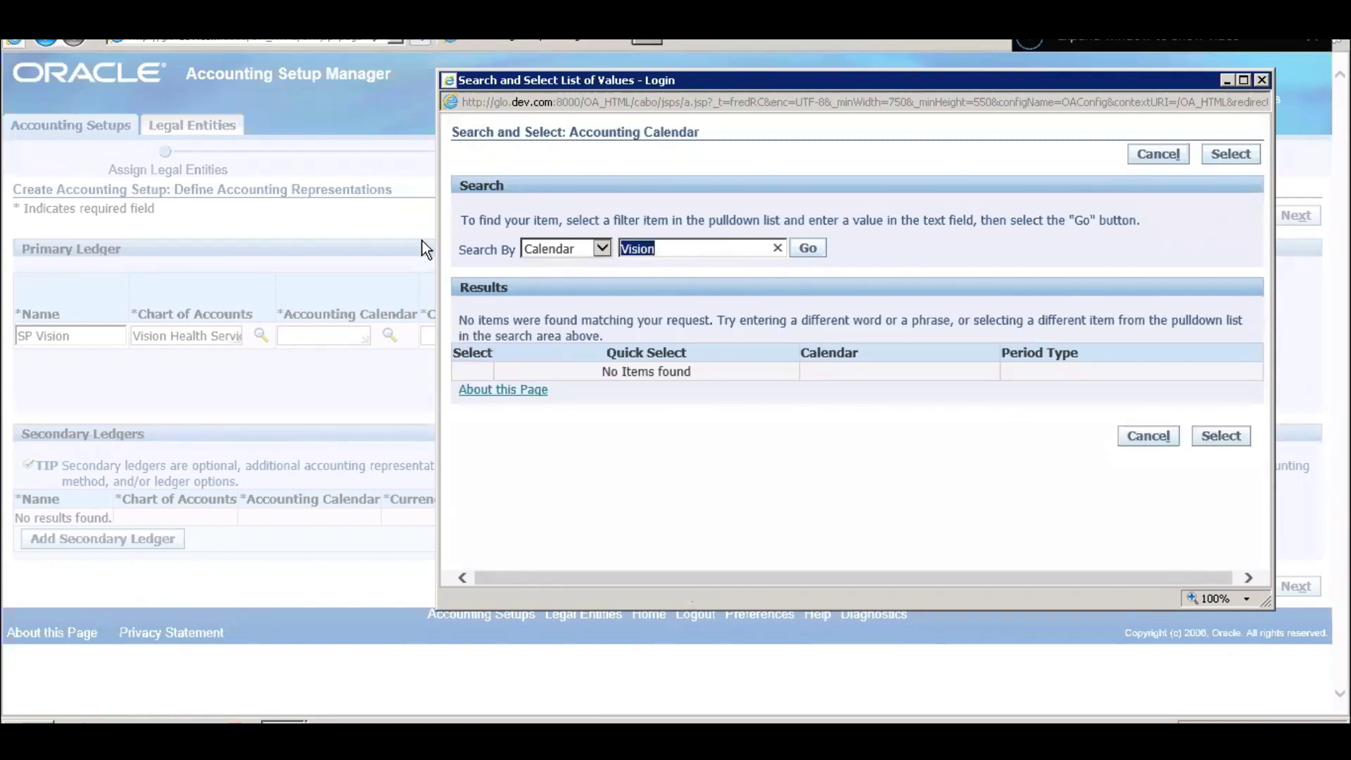
pyautogui.press('BackSpace')
pyautogui.write('cc')
pyautogui.press('Return')
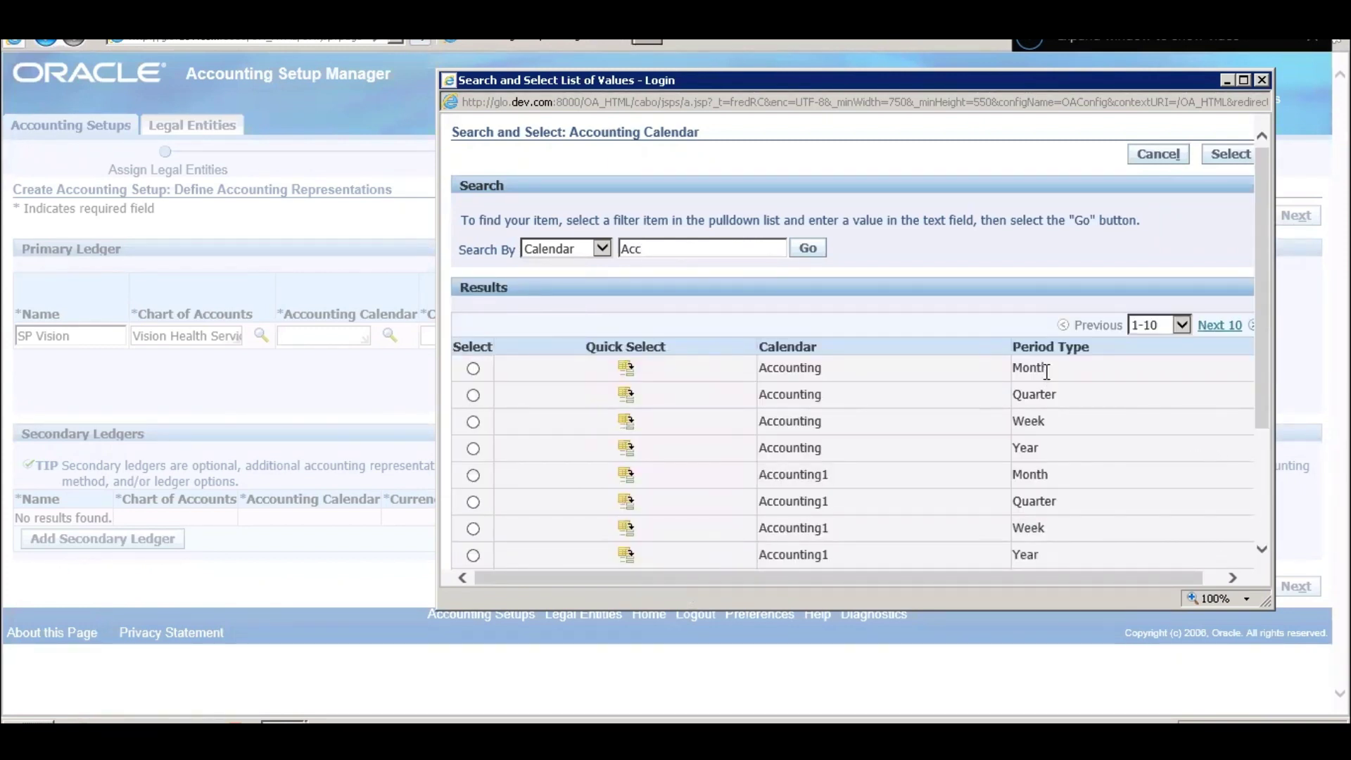
pyautogui.click(626, 367)
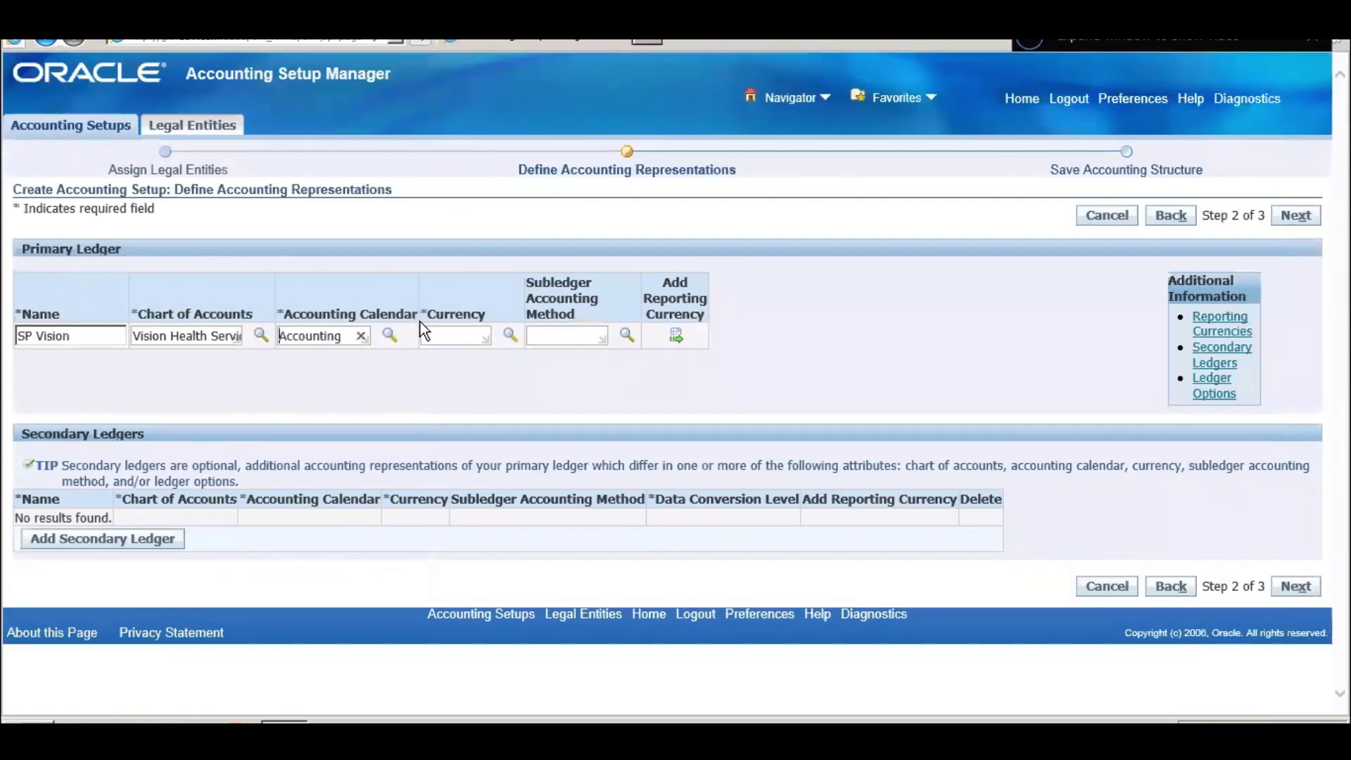
pyautogui.click(459, 337)
# - Enter USD as the primary ledger currency and pick Standard Accrual as subledger accounting method
pyautogui.write('USD')
pyautogui.press('Tab')
pyautogui.press('Tab')
pyautogui.click(624, 334)
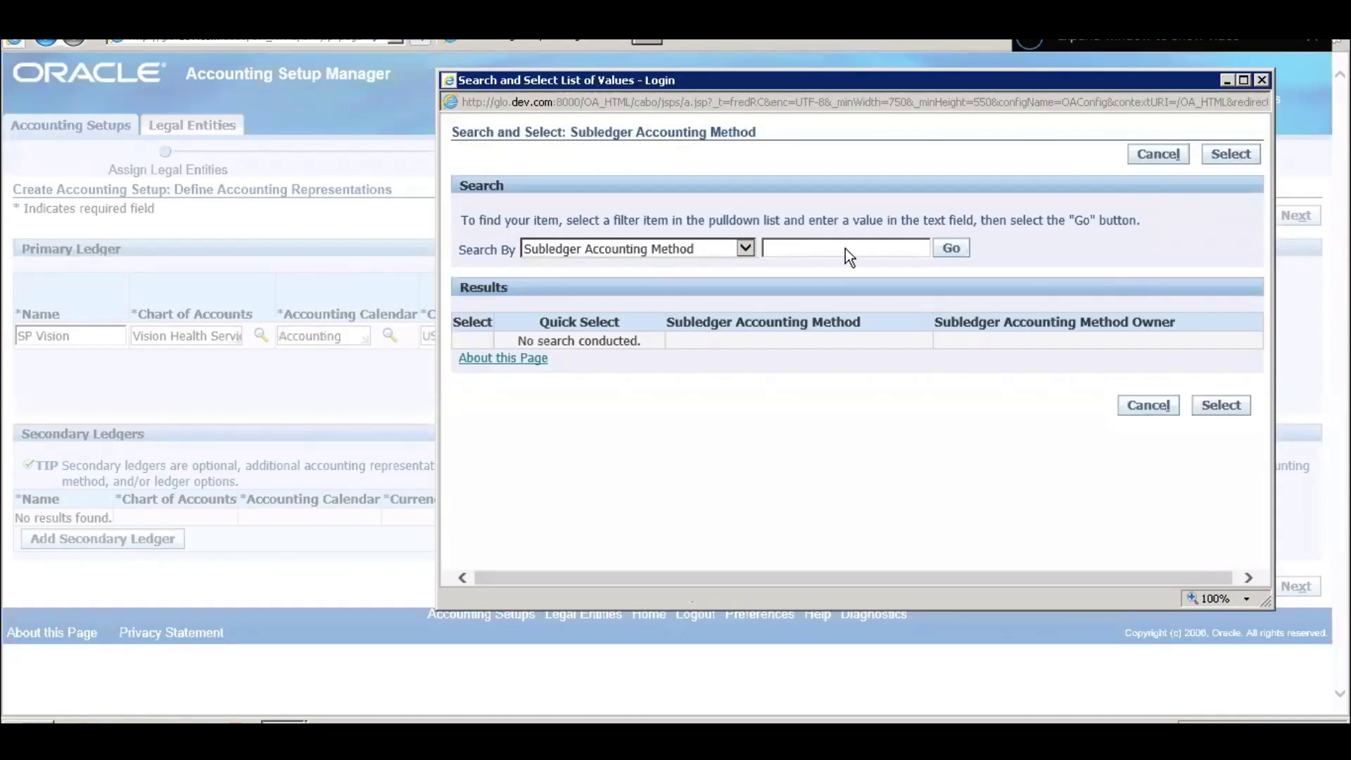
pyautogui.click(950, 249)
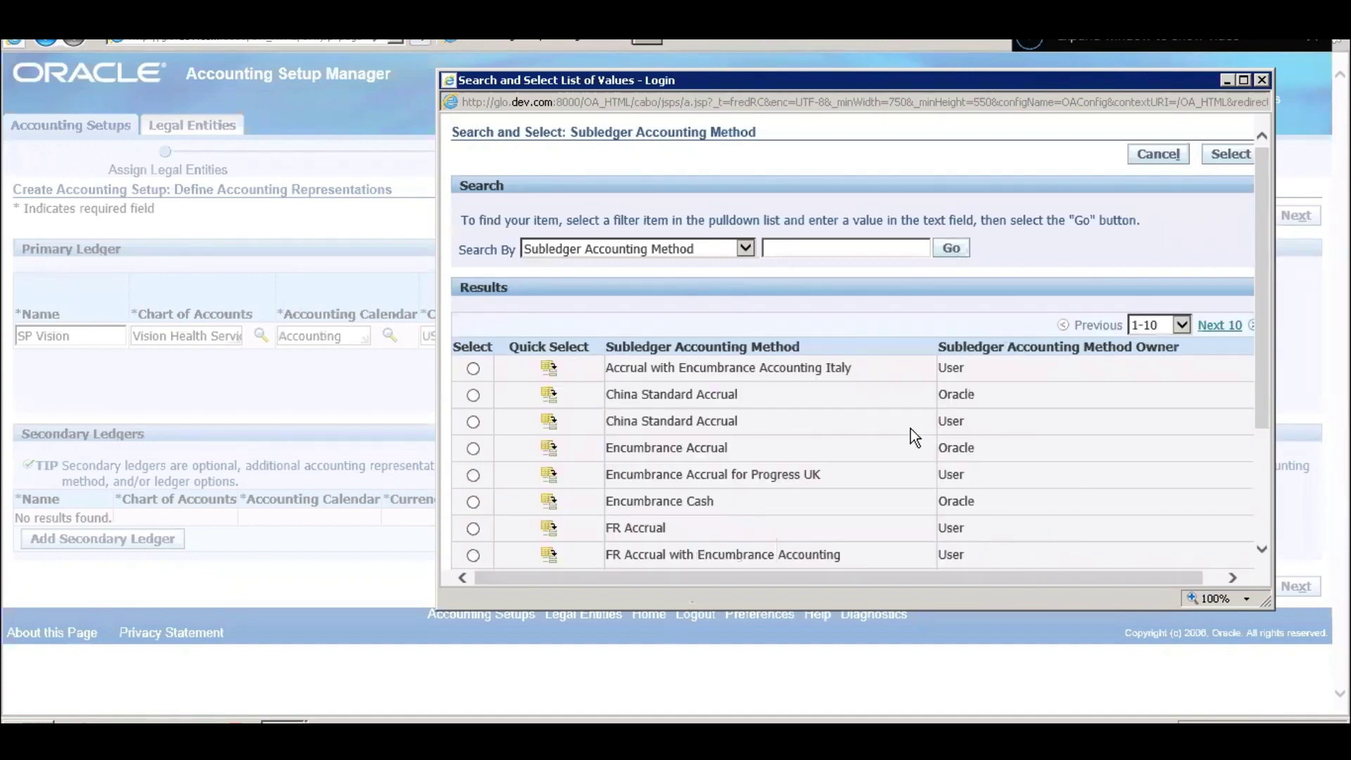
pyautogui.scroll(-2, 910, 428)
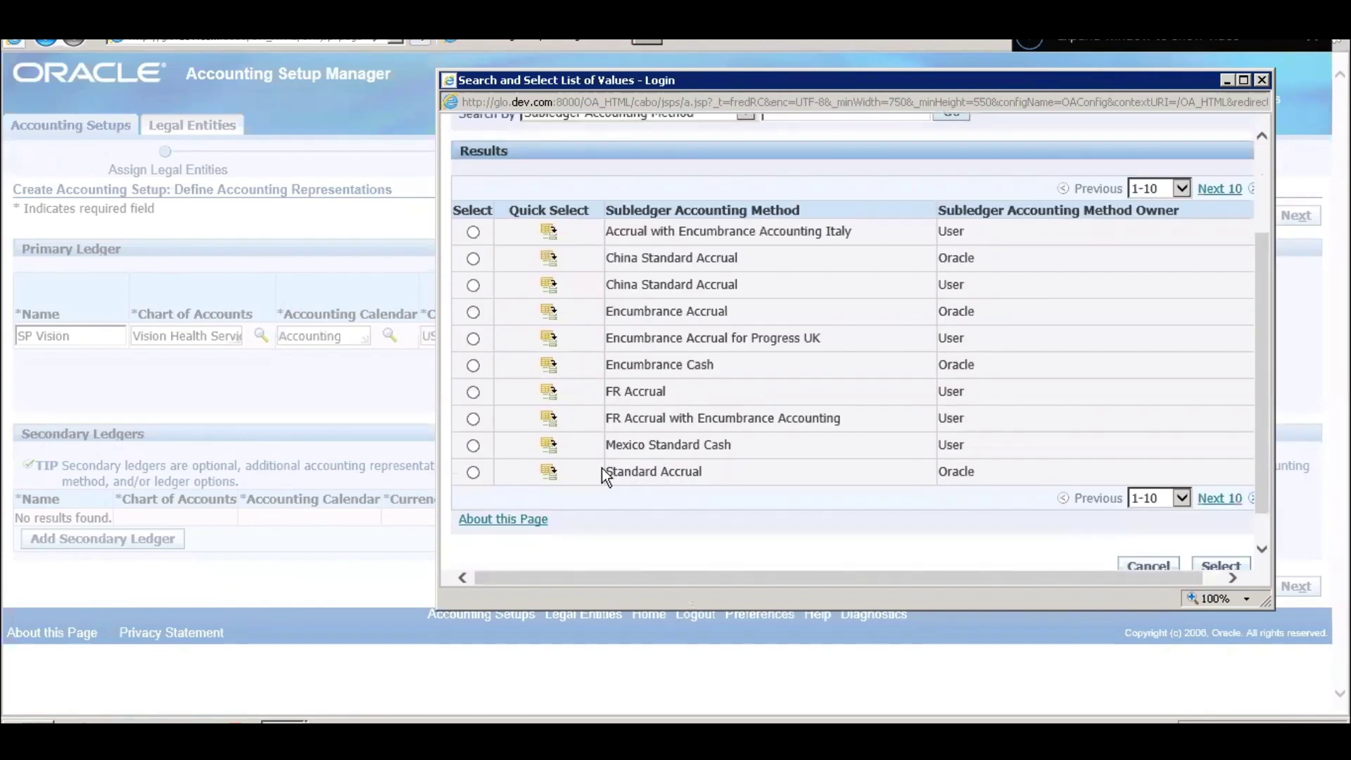
pyautogui.click(546, 472)
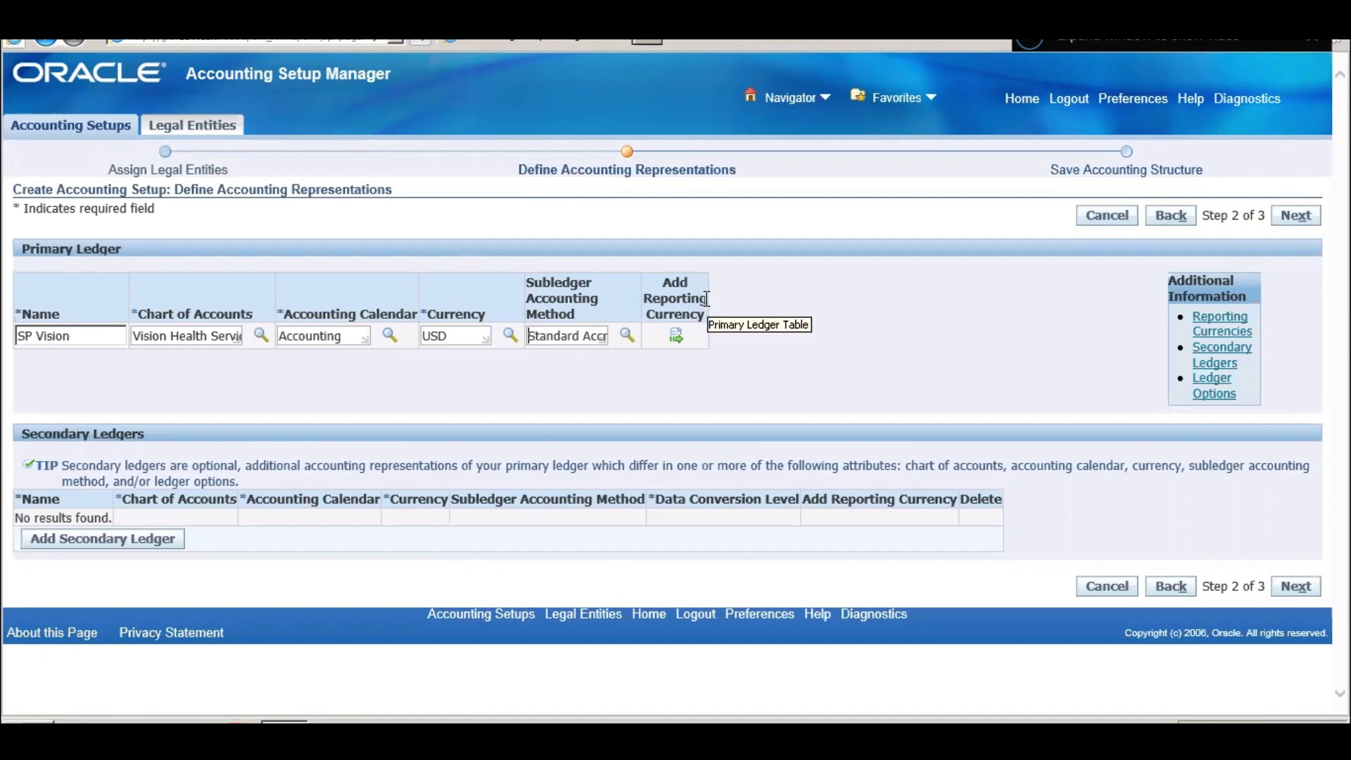
# - Add INR and GBP Pound Sterling rows as reporting currencies
pyautogui.click(675, 336)
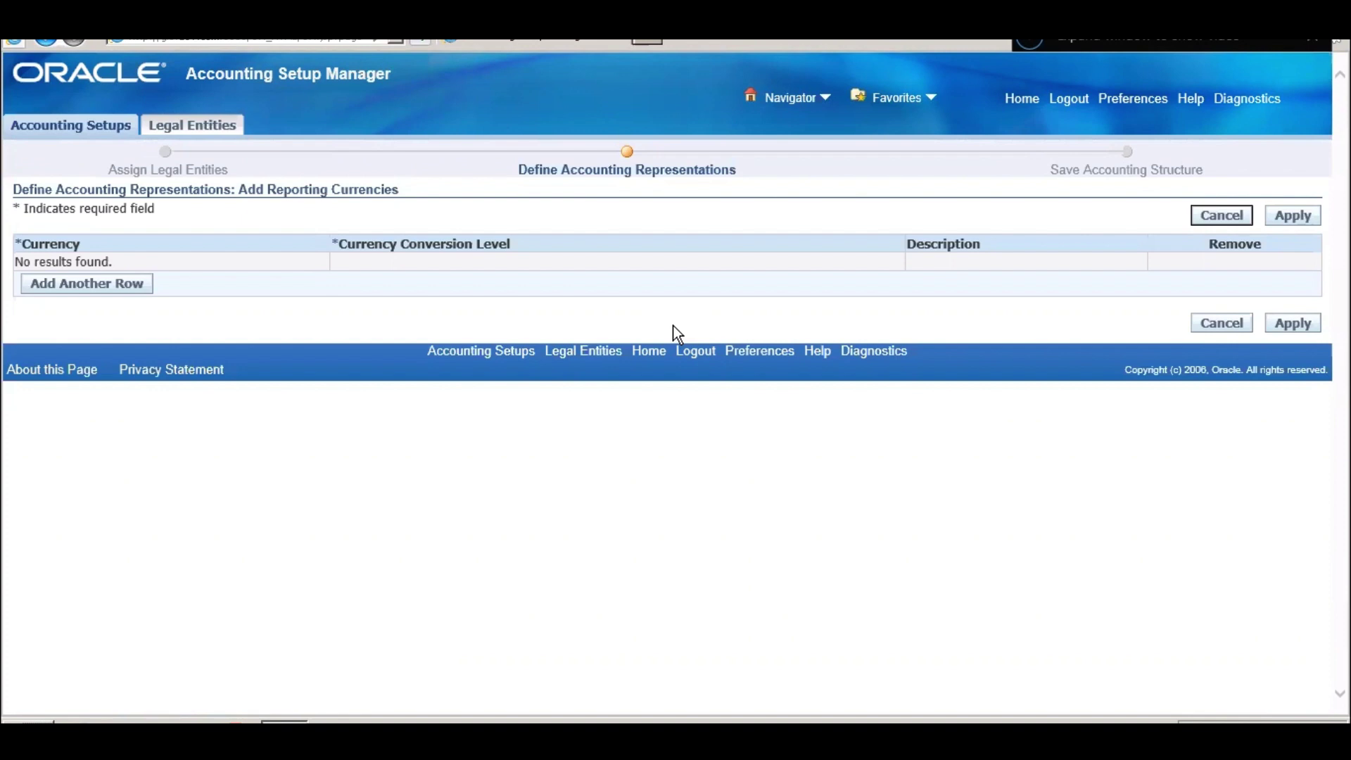
pyautogui.click(90, 288)
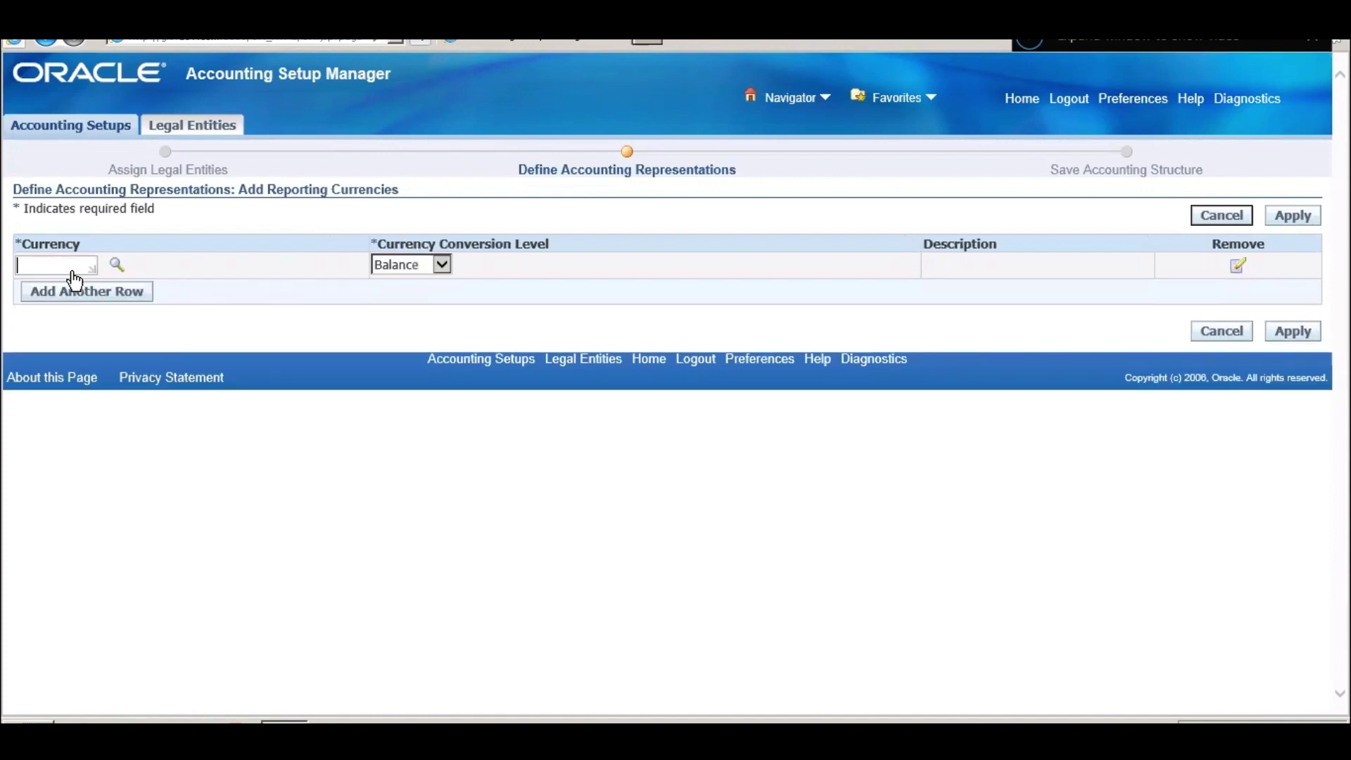
pyautogui.write('INR')
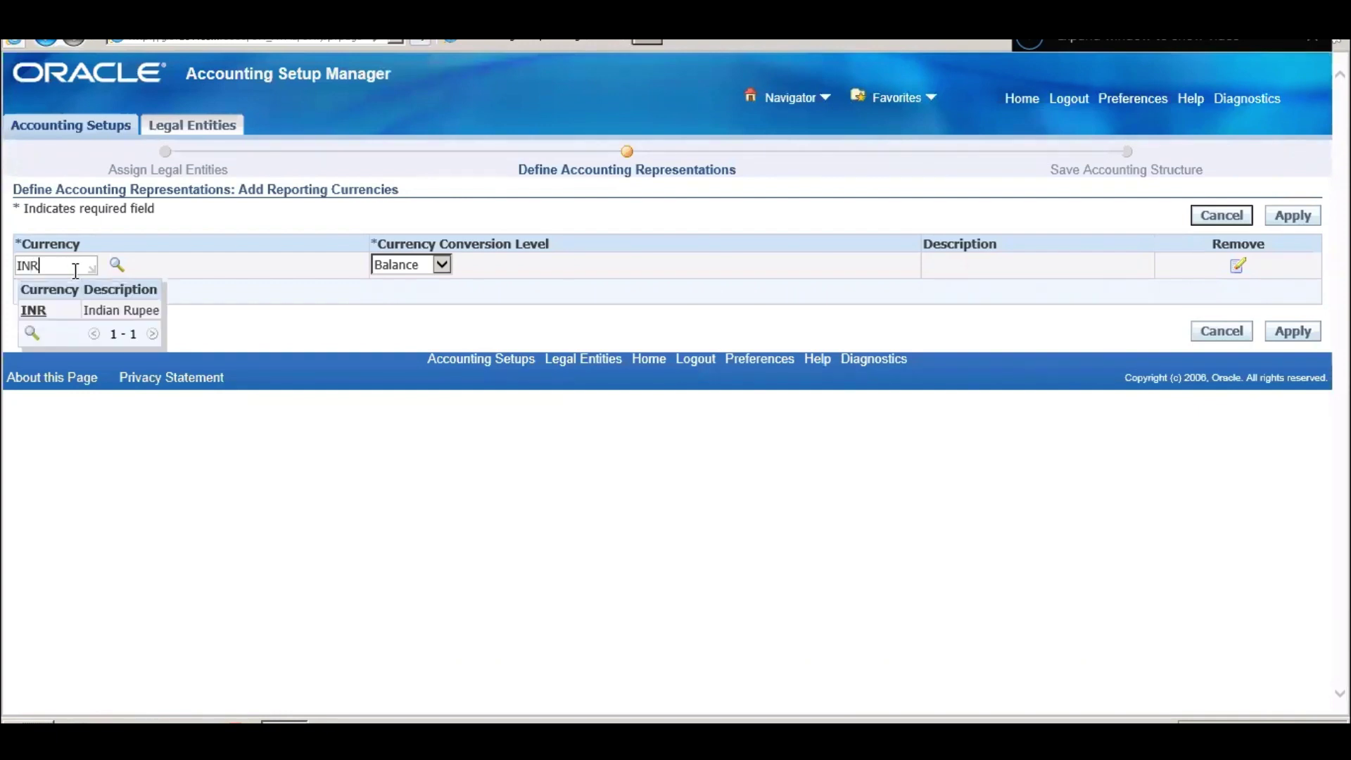
pyautogui.click(47, 312)
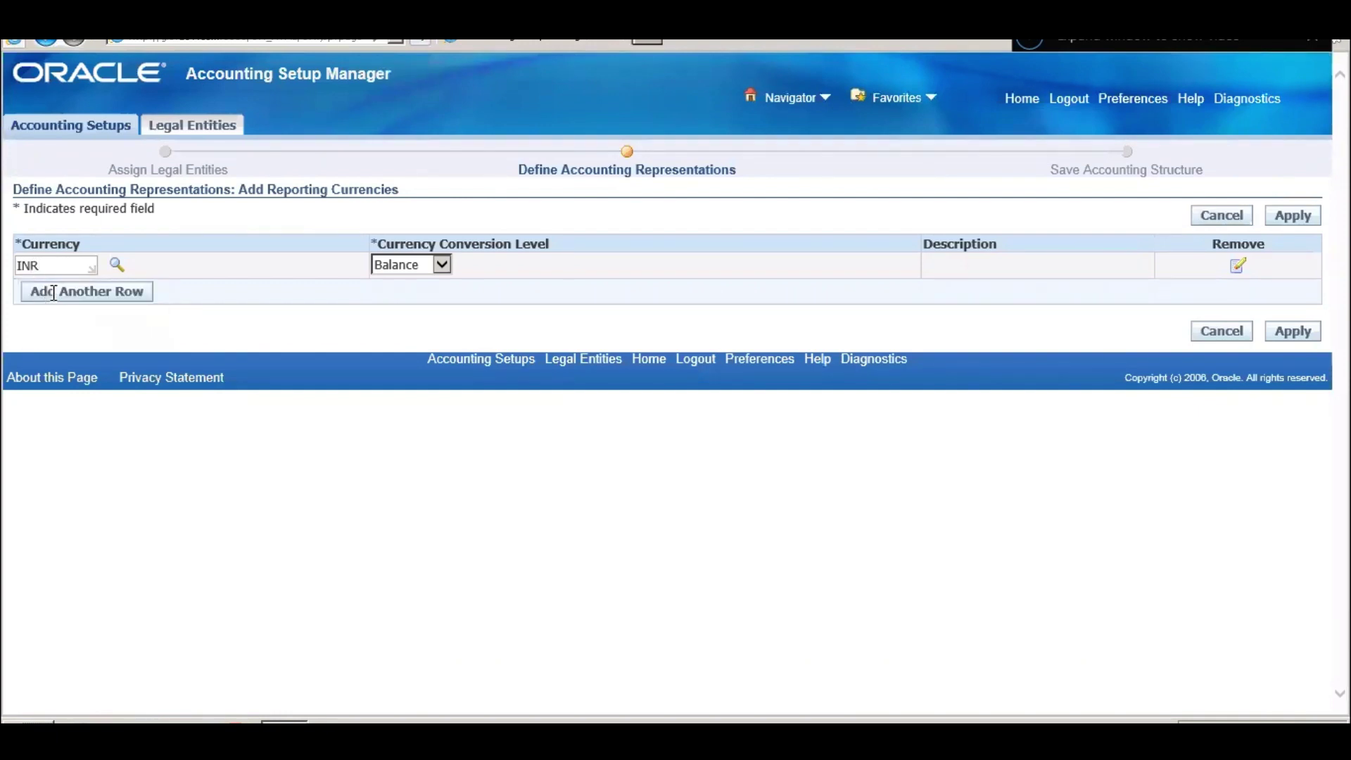
pyautogui.click(56, 292)
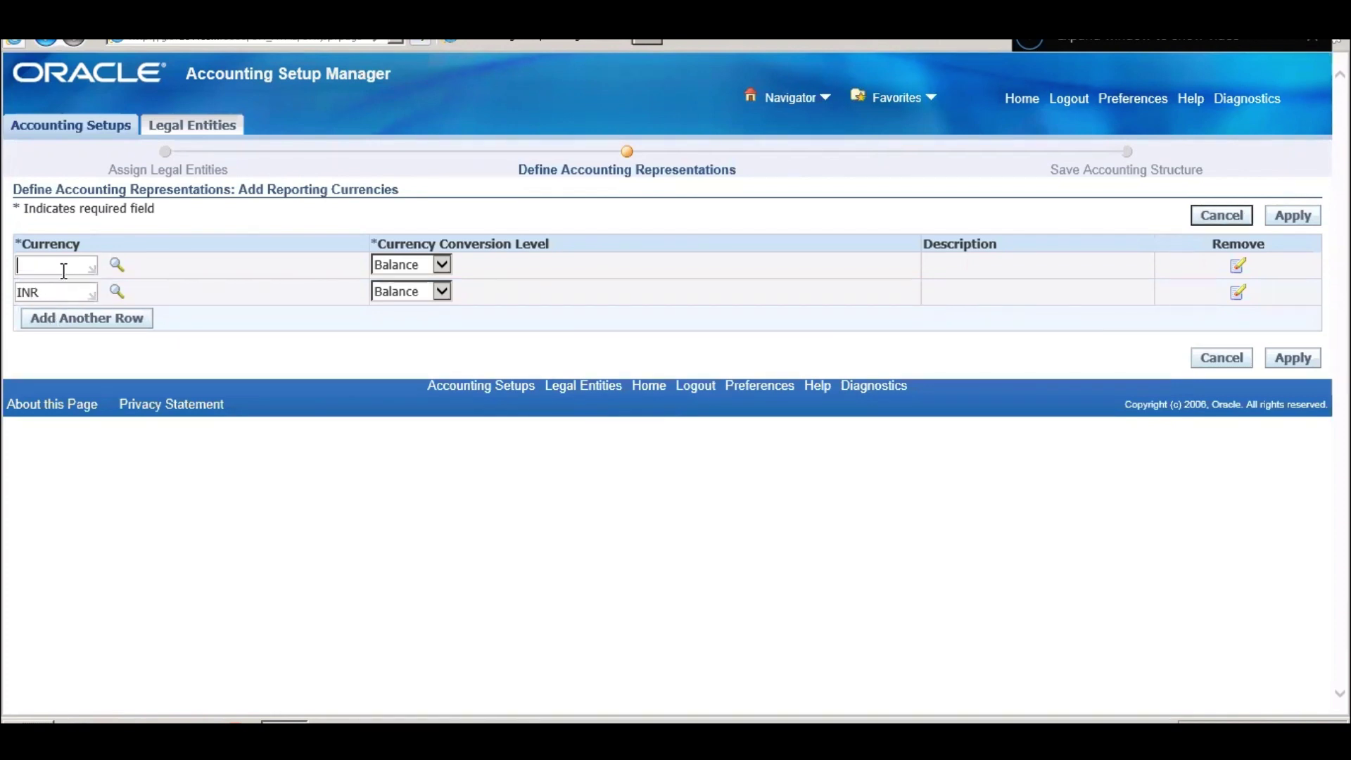
pyautogui.write('GBP')
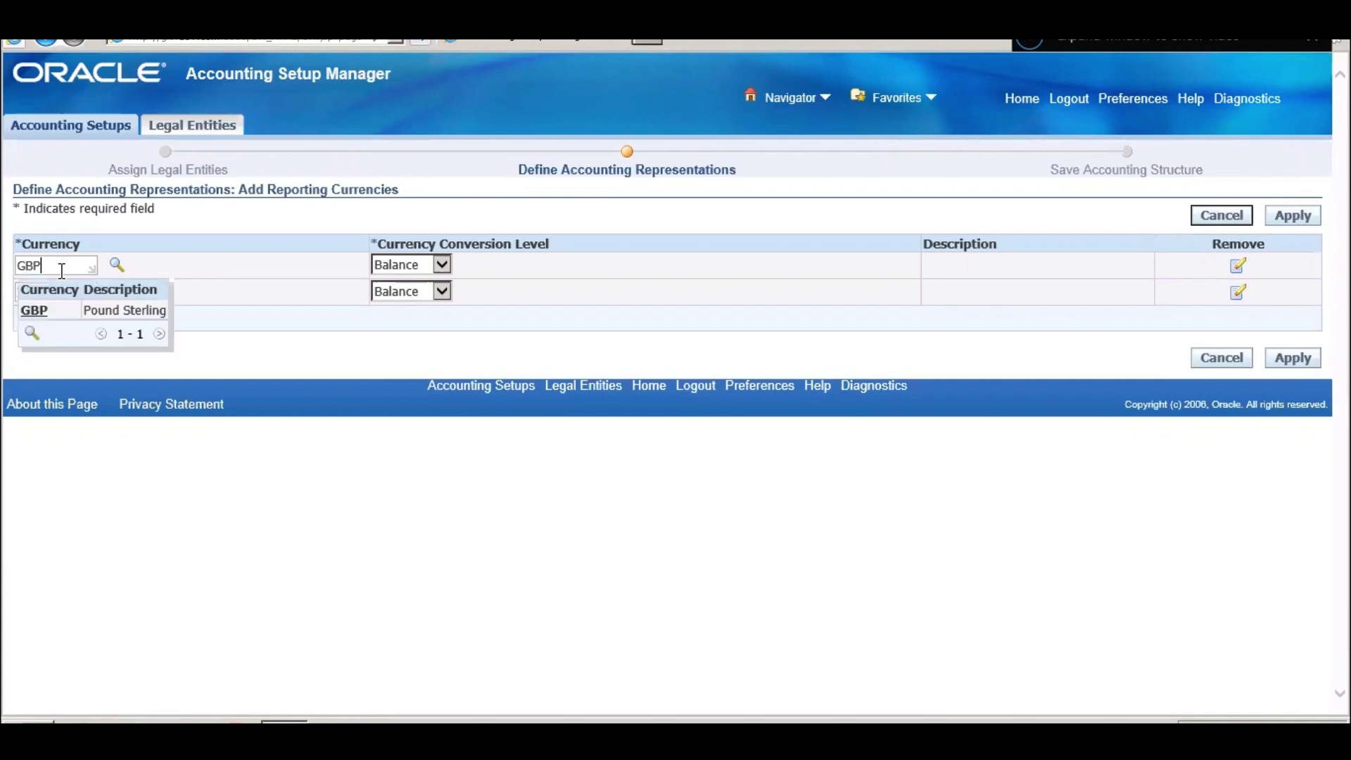
pyautogui.click(73, 310)
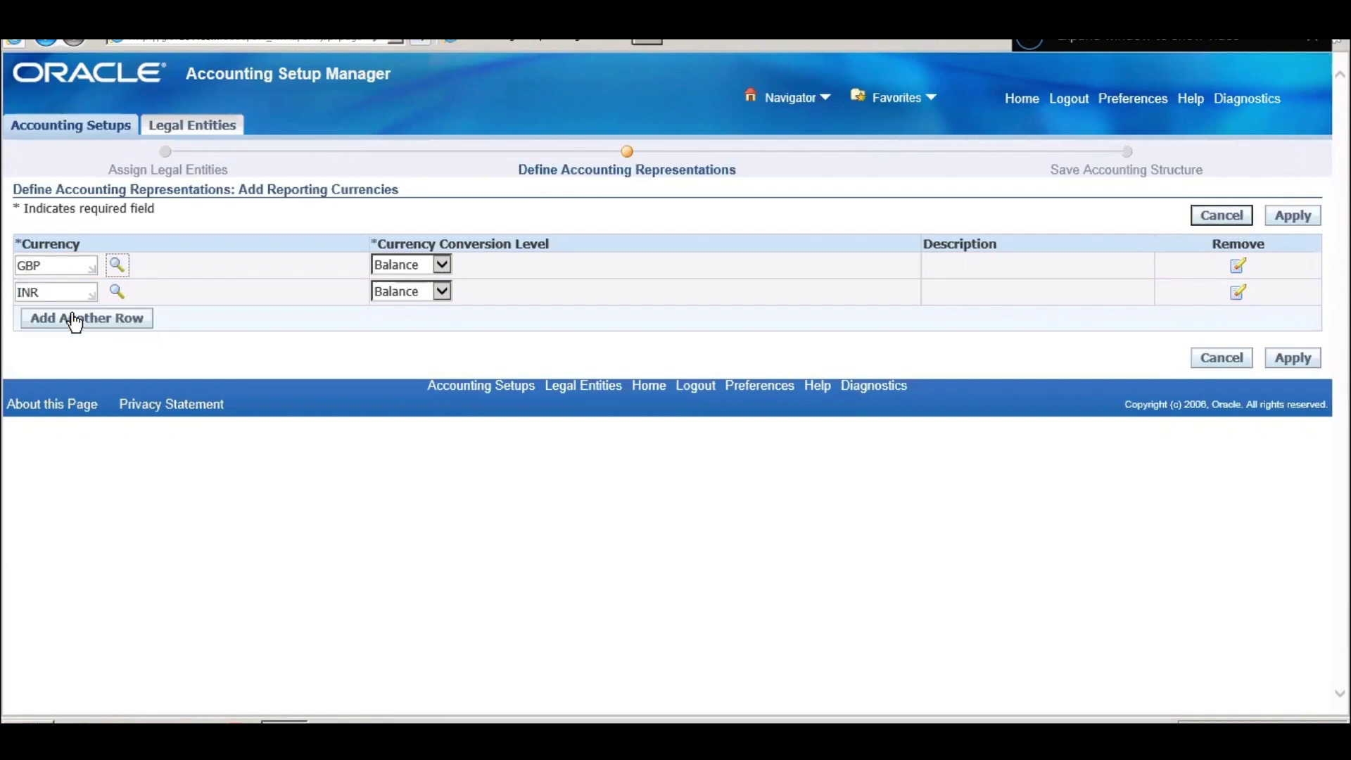
# - Add a third currency row, clear the unmatched 'Euro' entry, and bring up the currency search
pyautogui.click(76, 321)
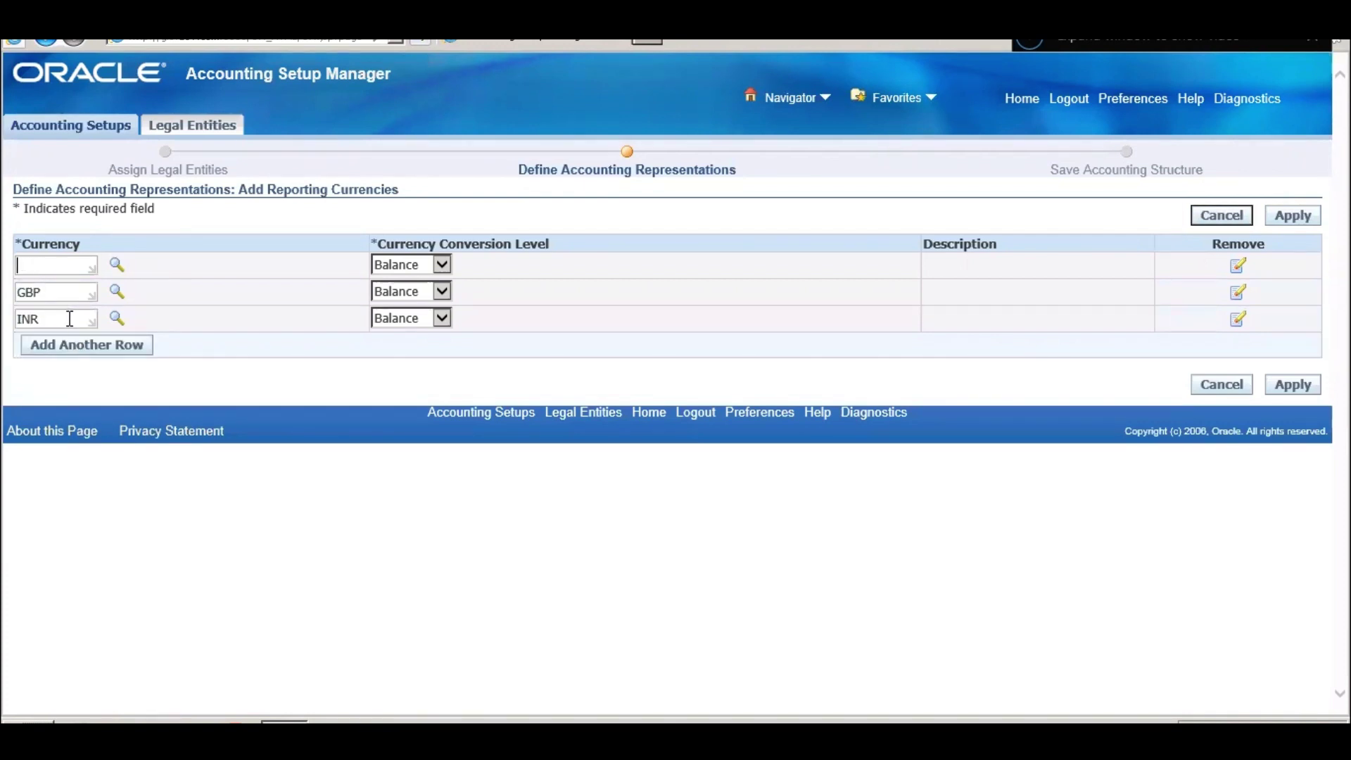
pyautogui.write('Euro')
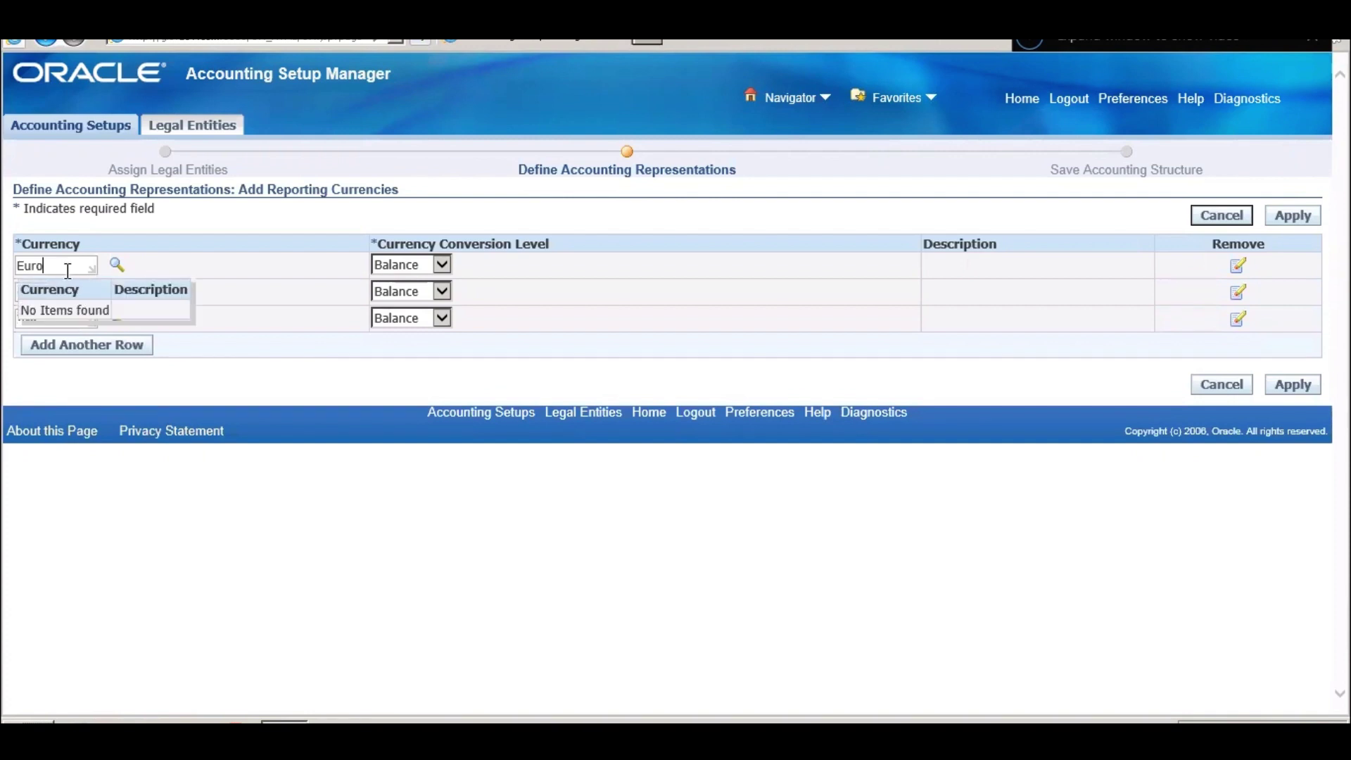
pyautogui.press('BackSpace')
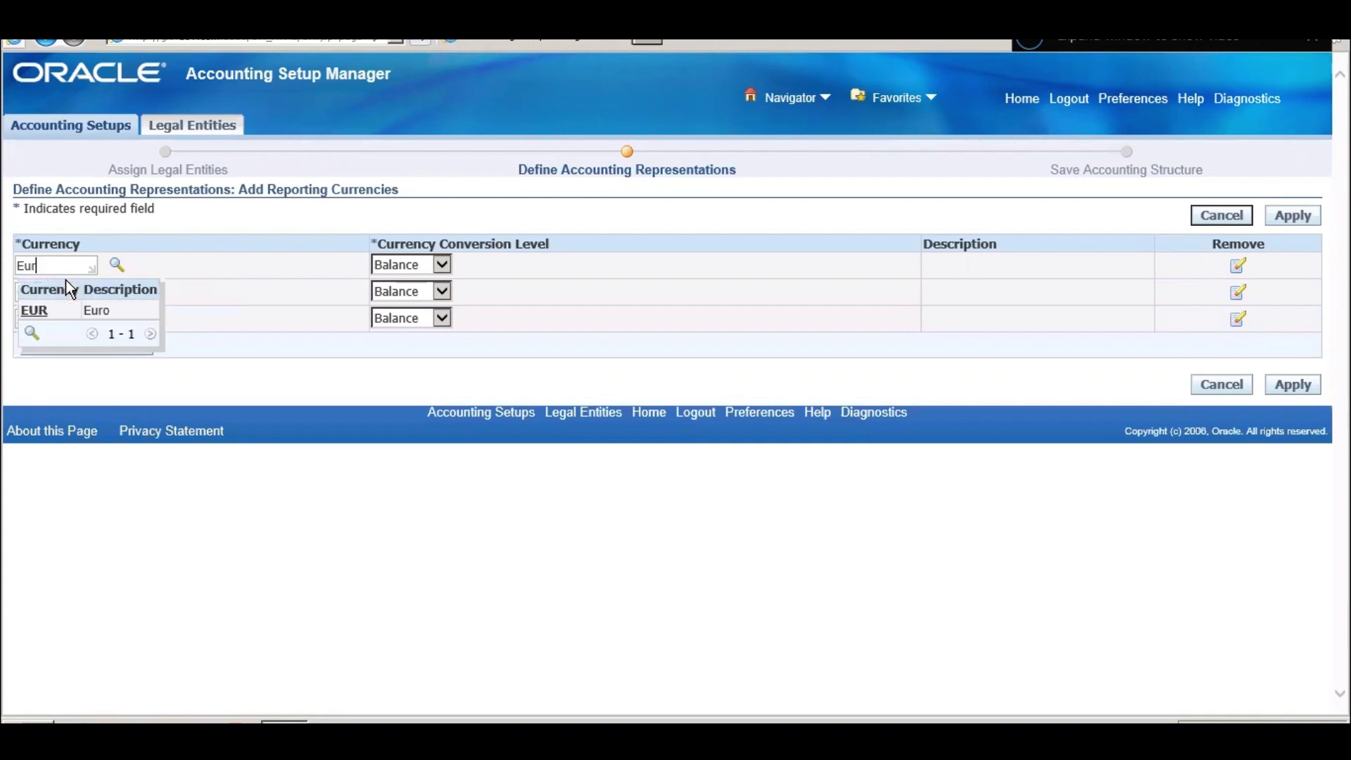
pyautogui.press('BackSpace')
pyautogui.press('BackSpace')
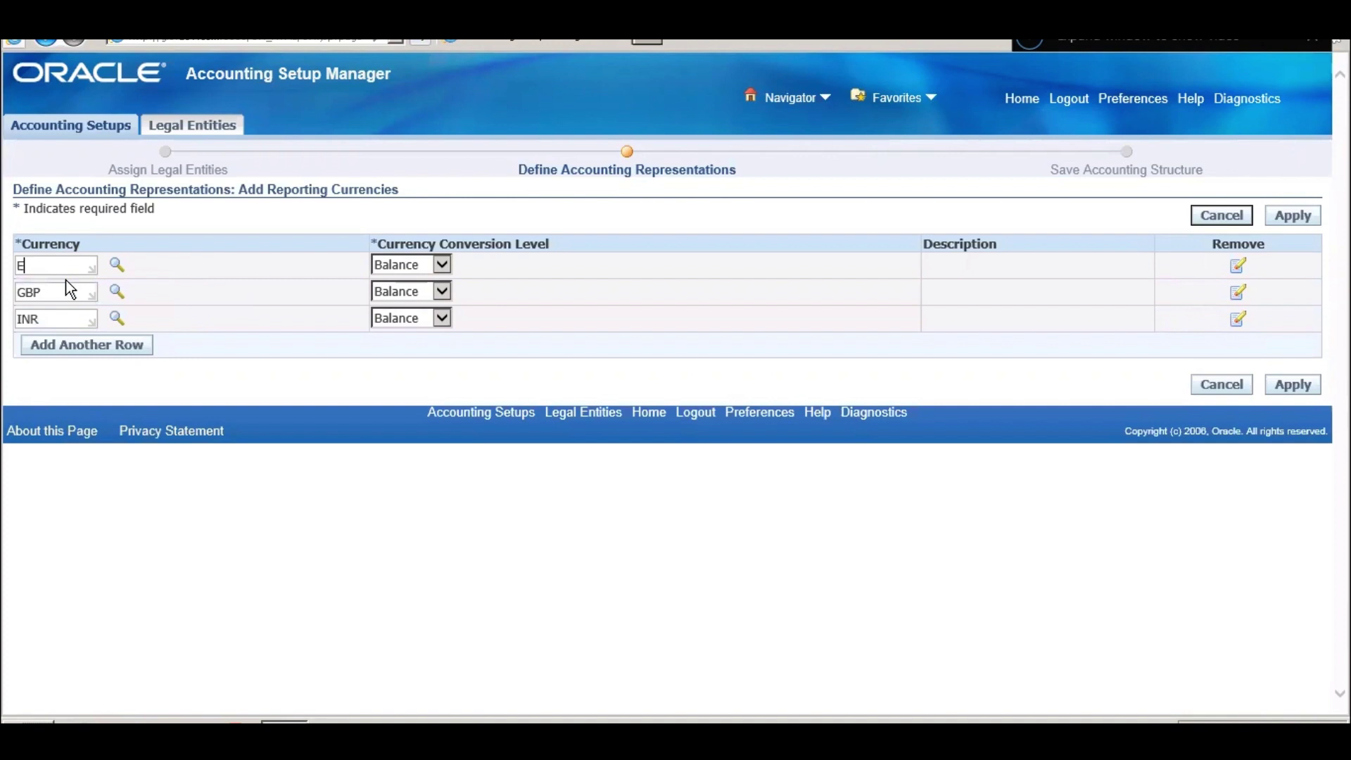
pyautogui.press('BackSpace')
pyautogui.click(117, 264)
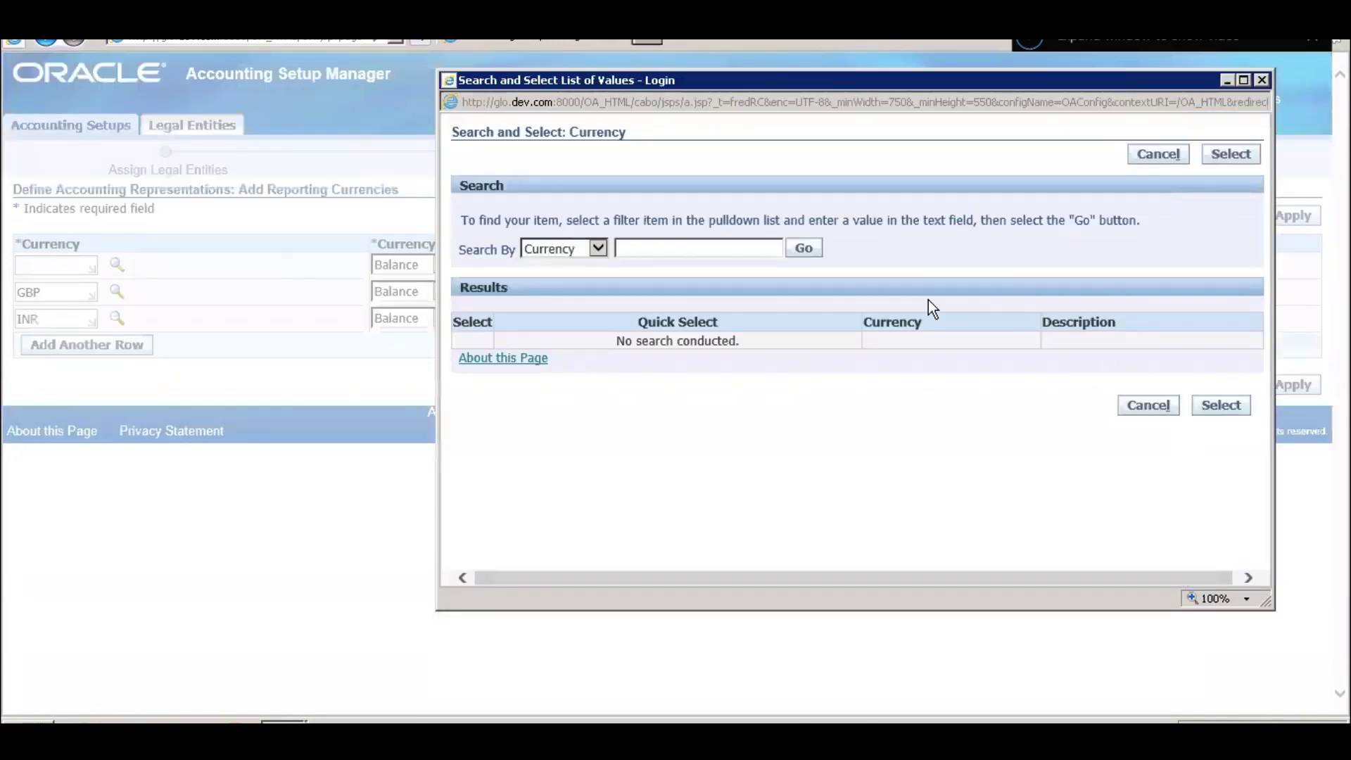
# - Find EUR with an 'E' search, keep its Balance conversion level, and apply the reporting currencies
pyautogui.click(697, 252)
pyautogui.write('Euro')
pyautogui.press('Return')
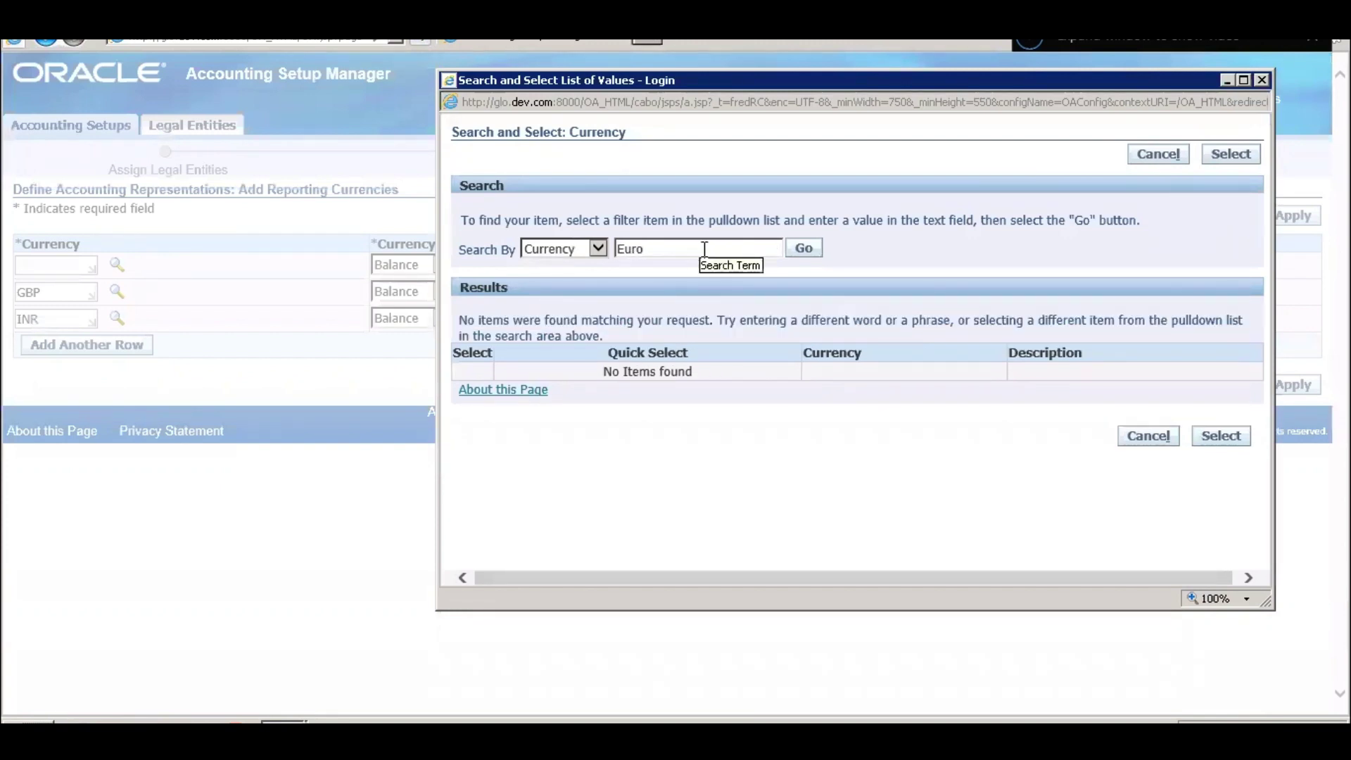
pyautogui.click(705, 249)
pyautogui.press('BackSpace')
pyautogui.press('BackSpace')
pyautogui.press('BackSpace')
pyautogui.press('Return')
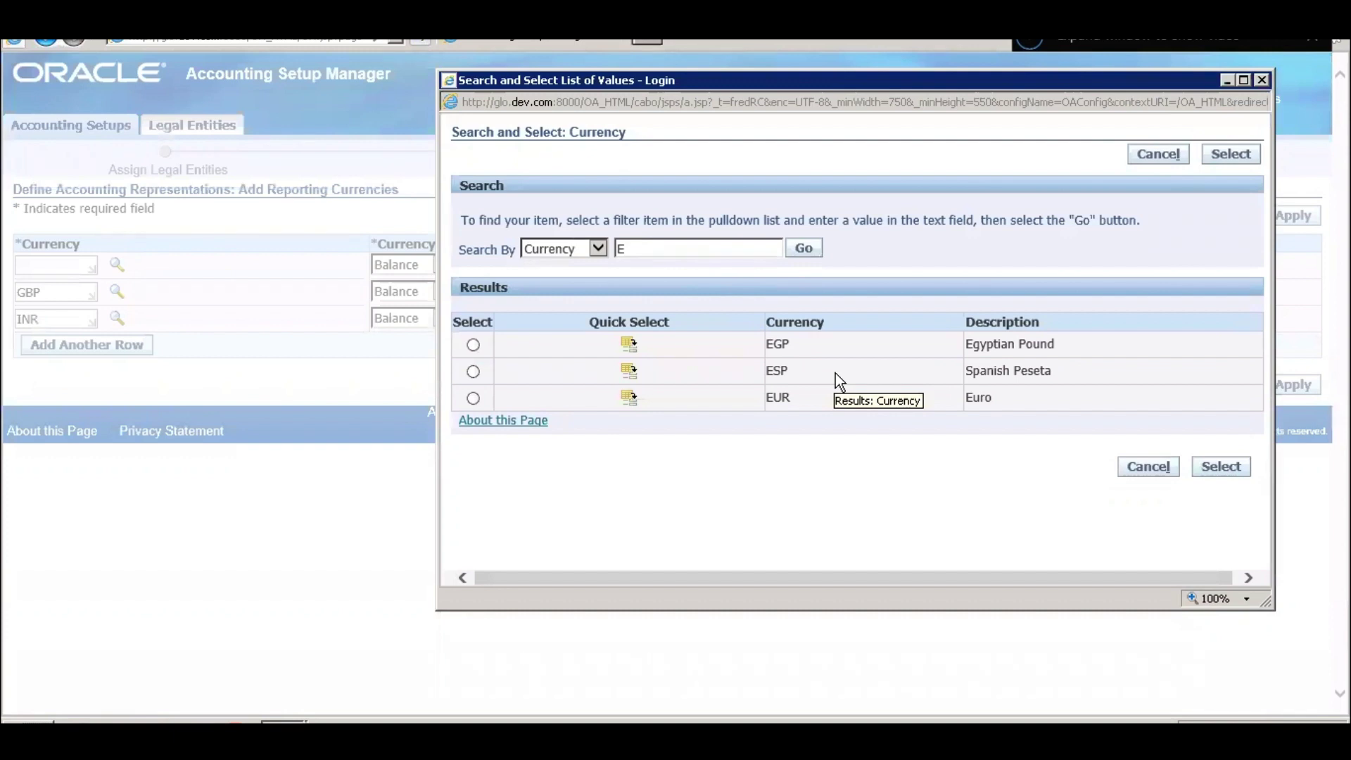
pyautogui.click(637, 400)
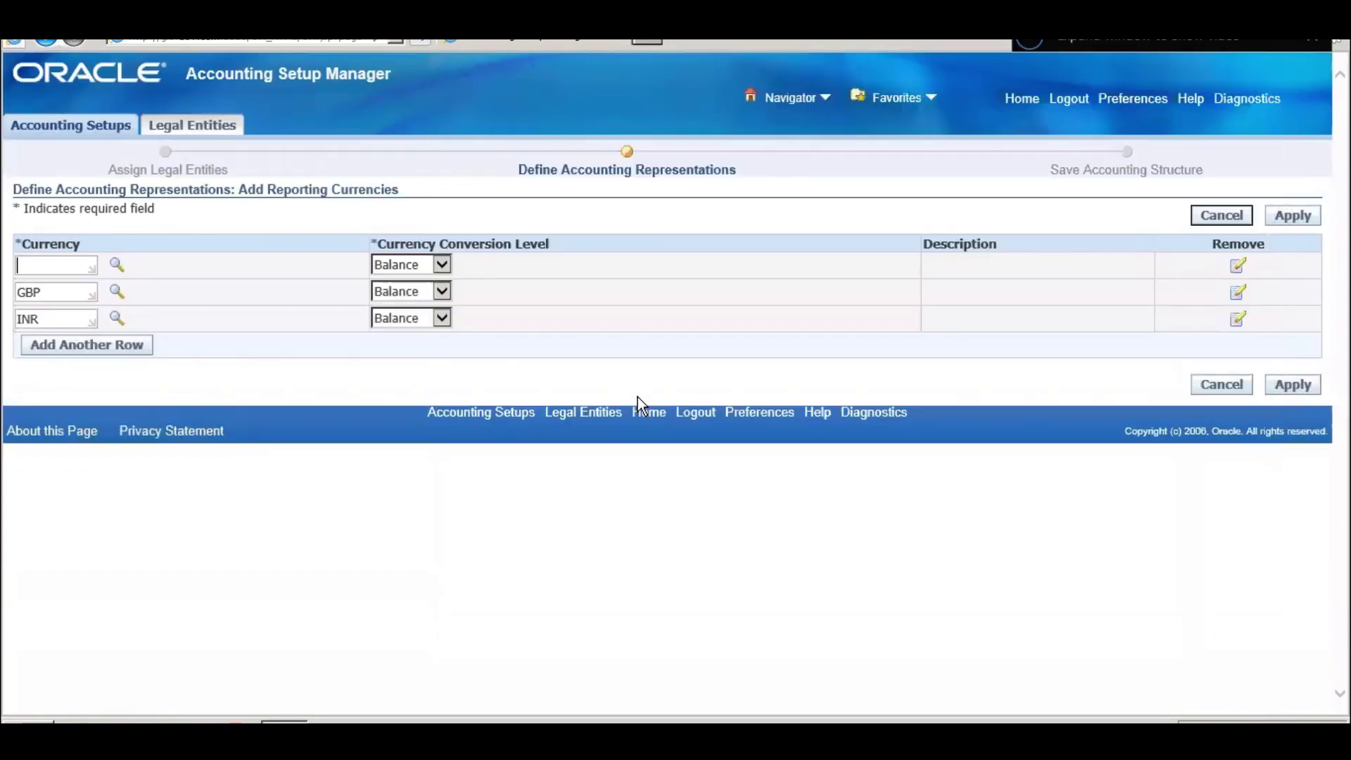
pyautogui.click(441, 266)
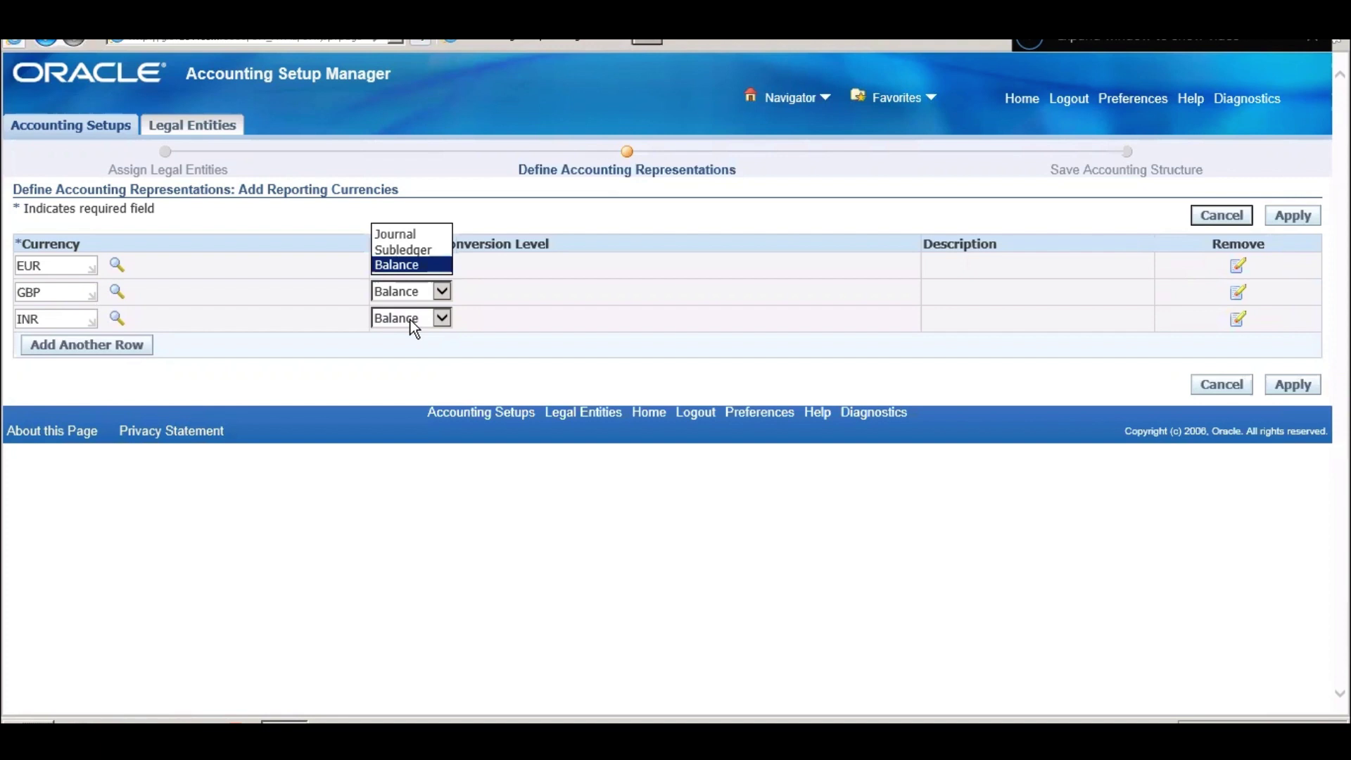
pyautogui.click(412, 265)
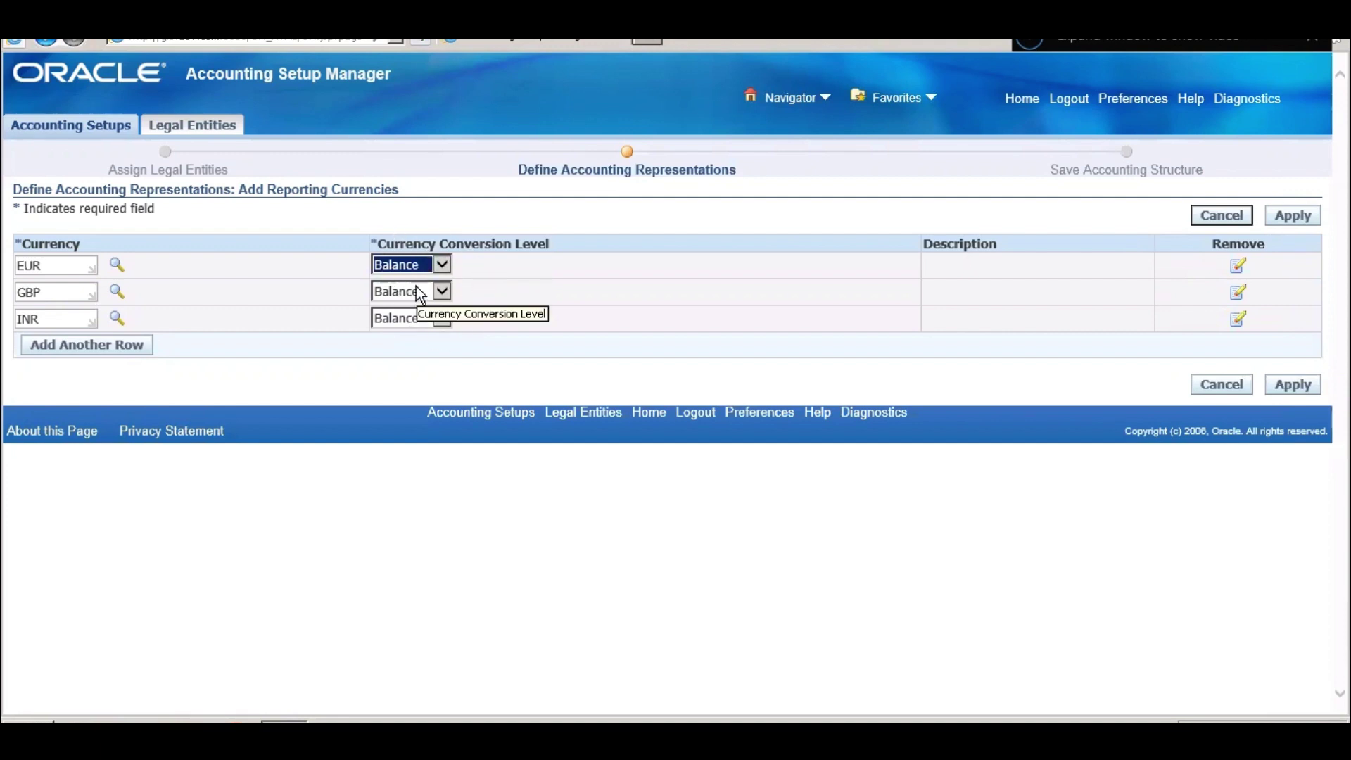
pyautogui.click(1301, 389)
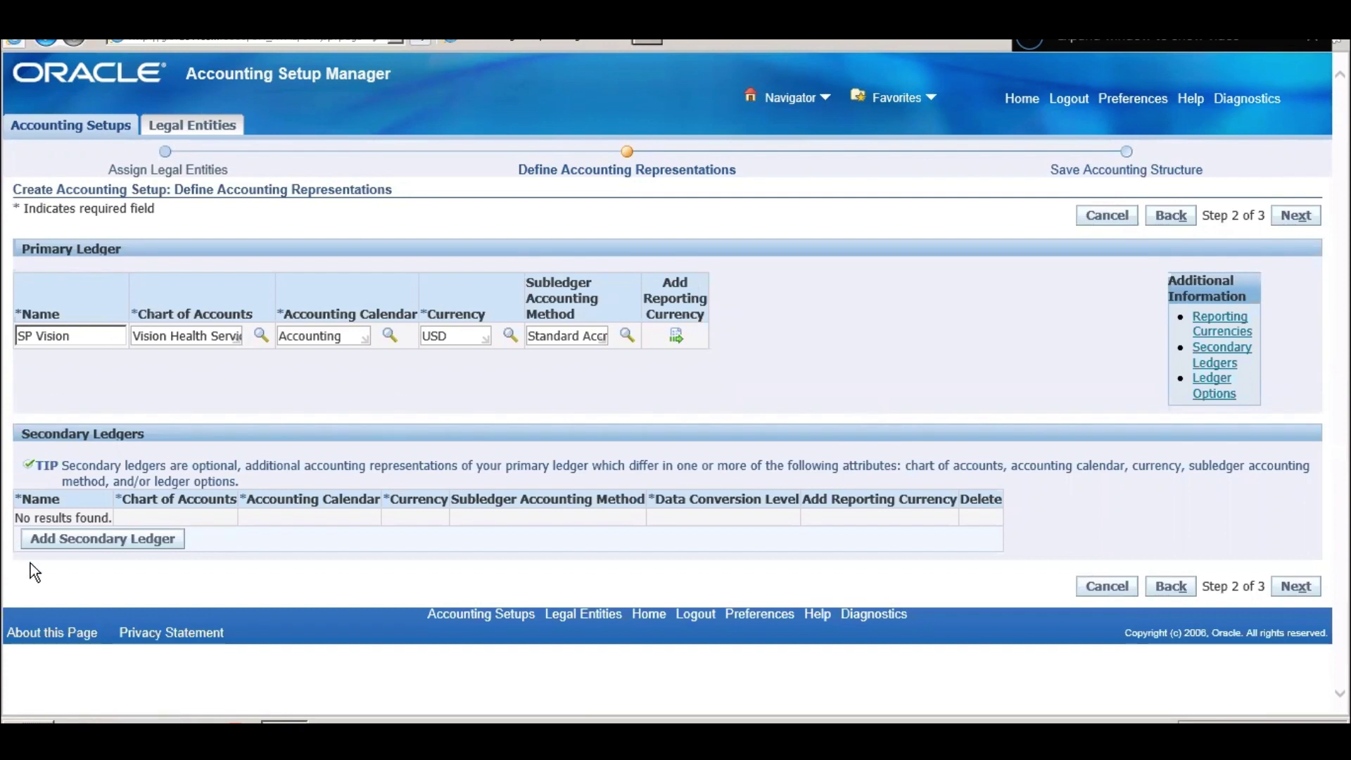
# - Add secondary ledger 'SP Second Vision' and paste in the primary's Vision Health chart of accounts
pyautogui.click(69, 541)
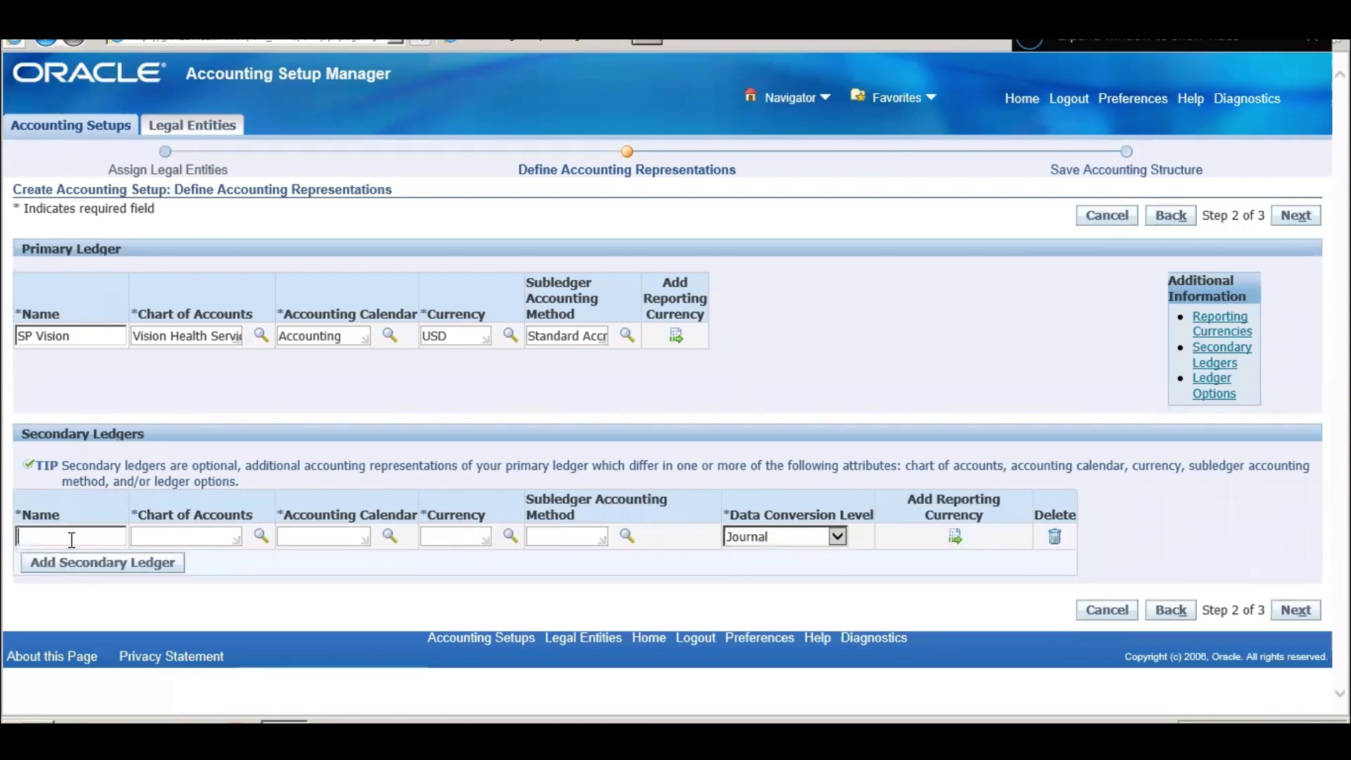
pyautogui.write('SP S')
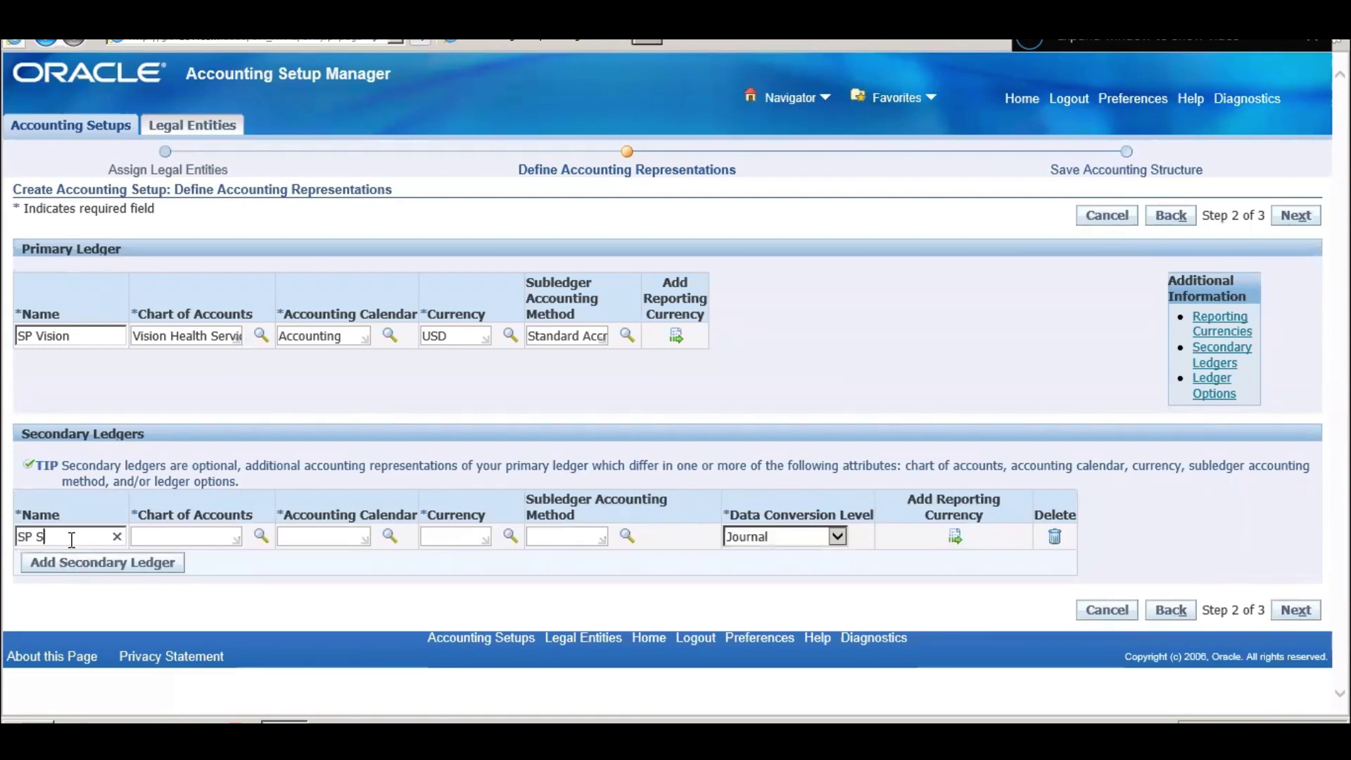
pyautogui.write('econd Vision')
pyautogui.press('Tab')
pyautogui.tripleClick(219, 333)
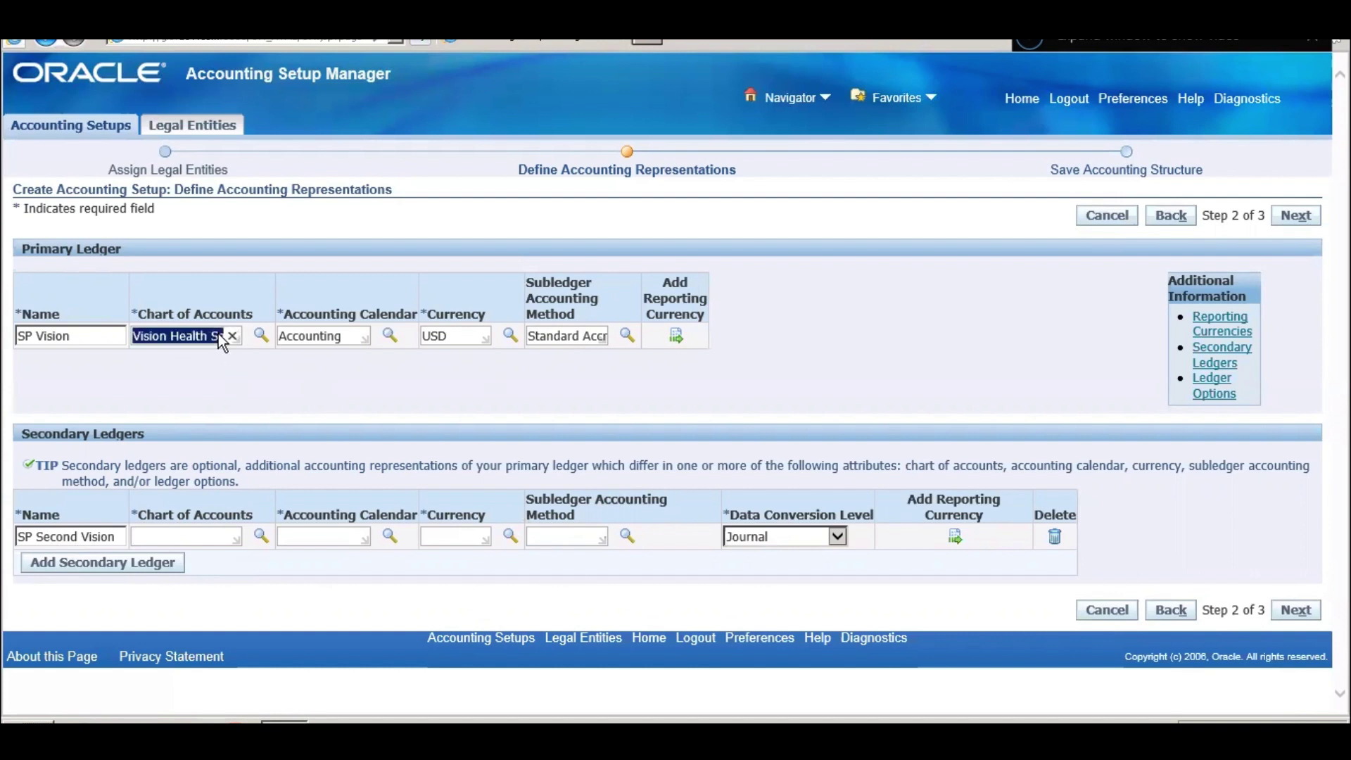
pyautogui.click(204, 531)
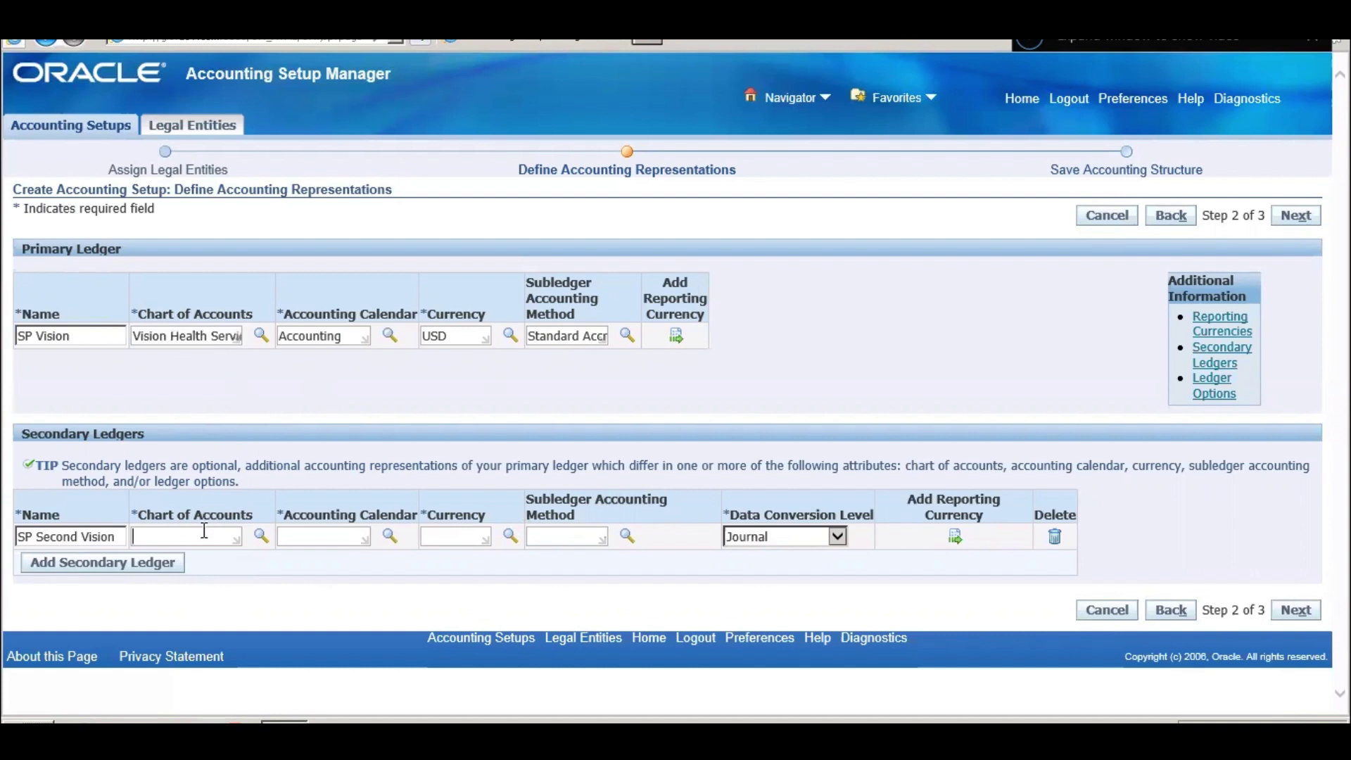
pyautogui.write('Vision Health Services Acc')
pyautogui.press('Tab')
# - Look up calendars matching 'Accounting' for the secondary ledger
pyautogui.click(308, 537)
pyautogui.write('Acc')
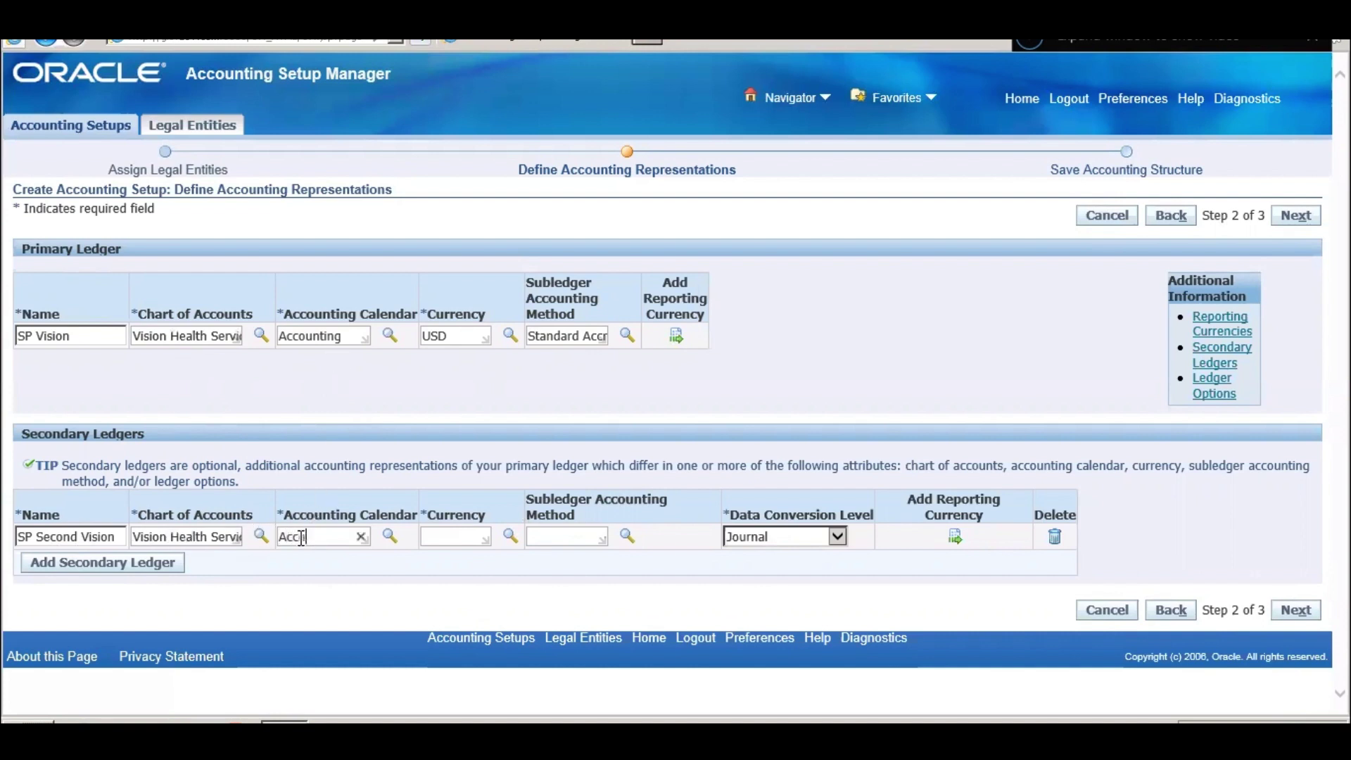
pyautogui.write('ounting')
pyautogui.press('Tab')
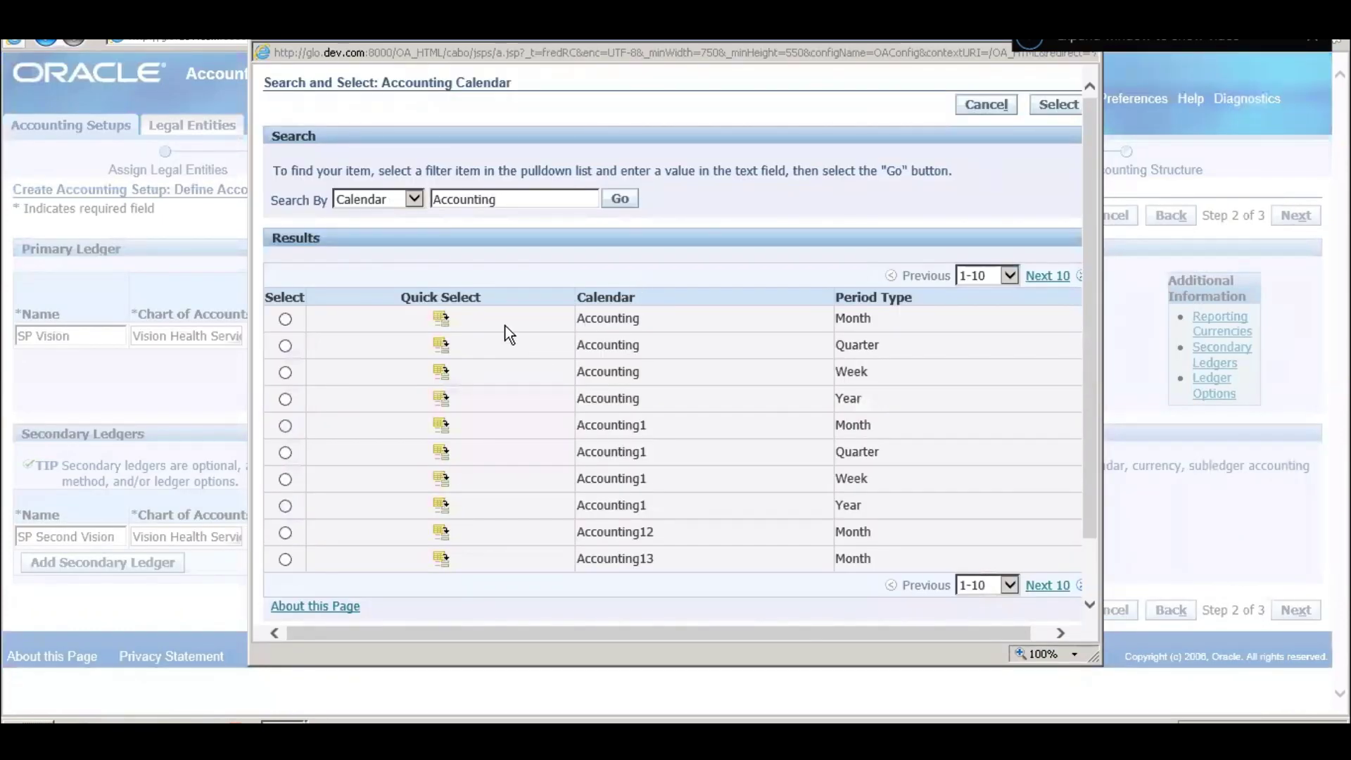
# - Pick the monthly Accounting calendar, then search currencies for 'Euro' and 'Yuan' without choosing
pyautogui.click(442, 320)
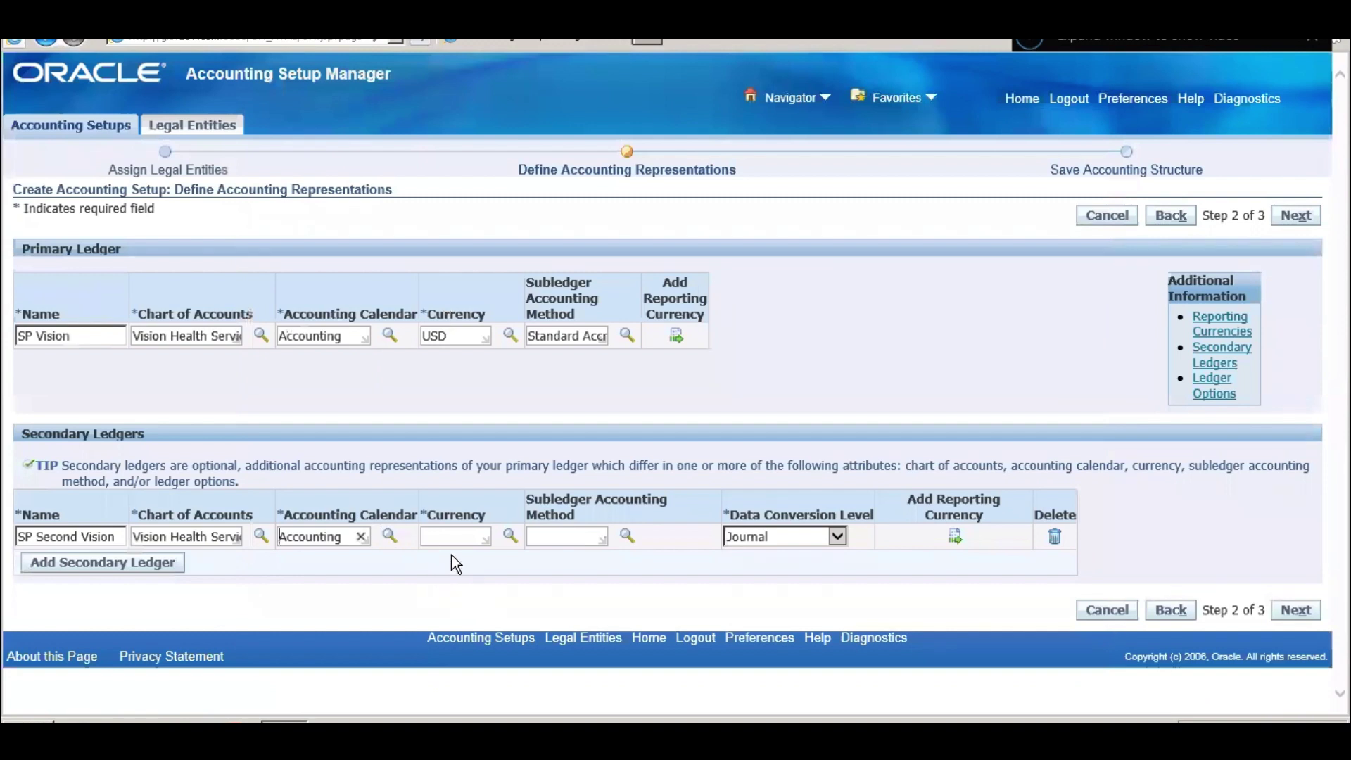
pyautogui.click(459, 537)
pyautogui.write('Euro')
pyautogui.press('Tab')
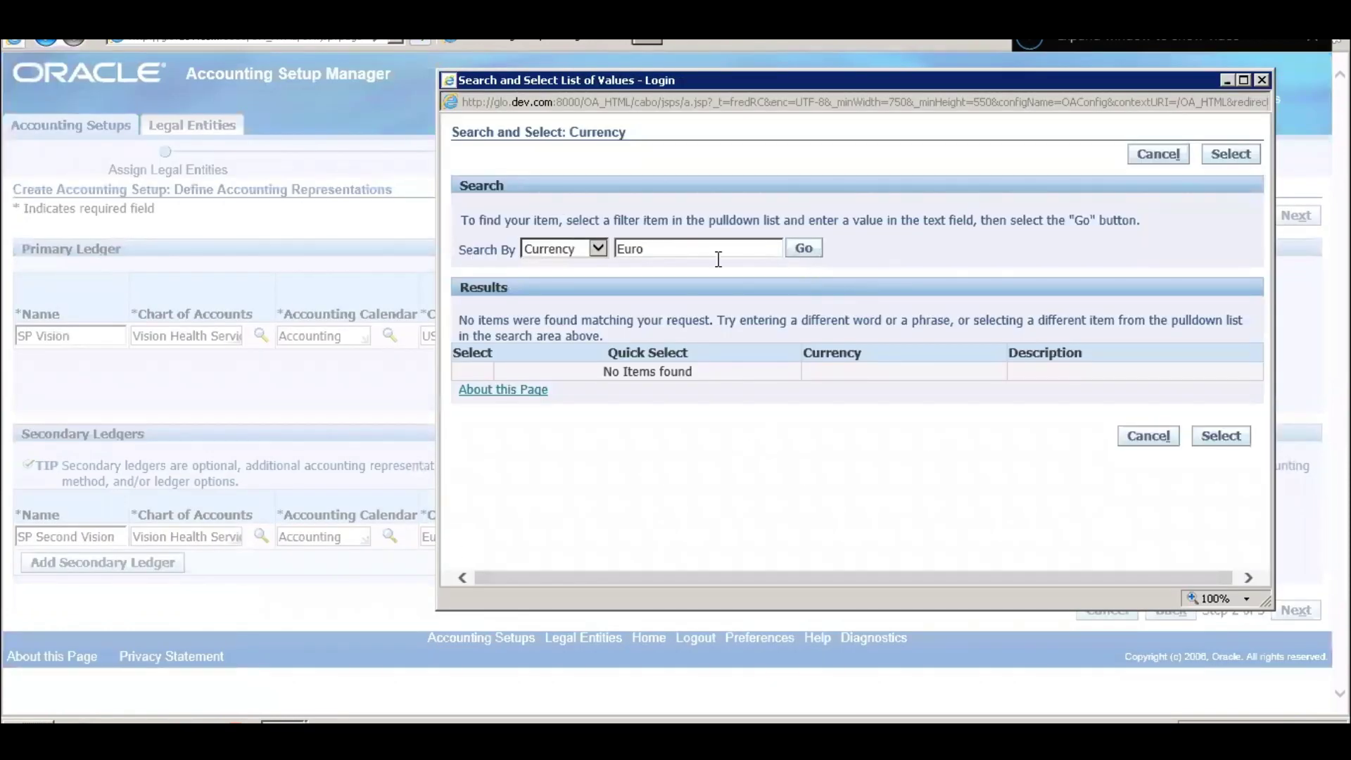
pyautogui.moveTo(717, 254); pyautogui.dragTo(574, 259)
pyautogui.write('Yuan')
pyautogui.click(804, 249)
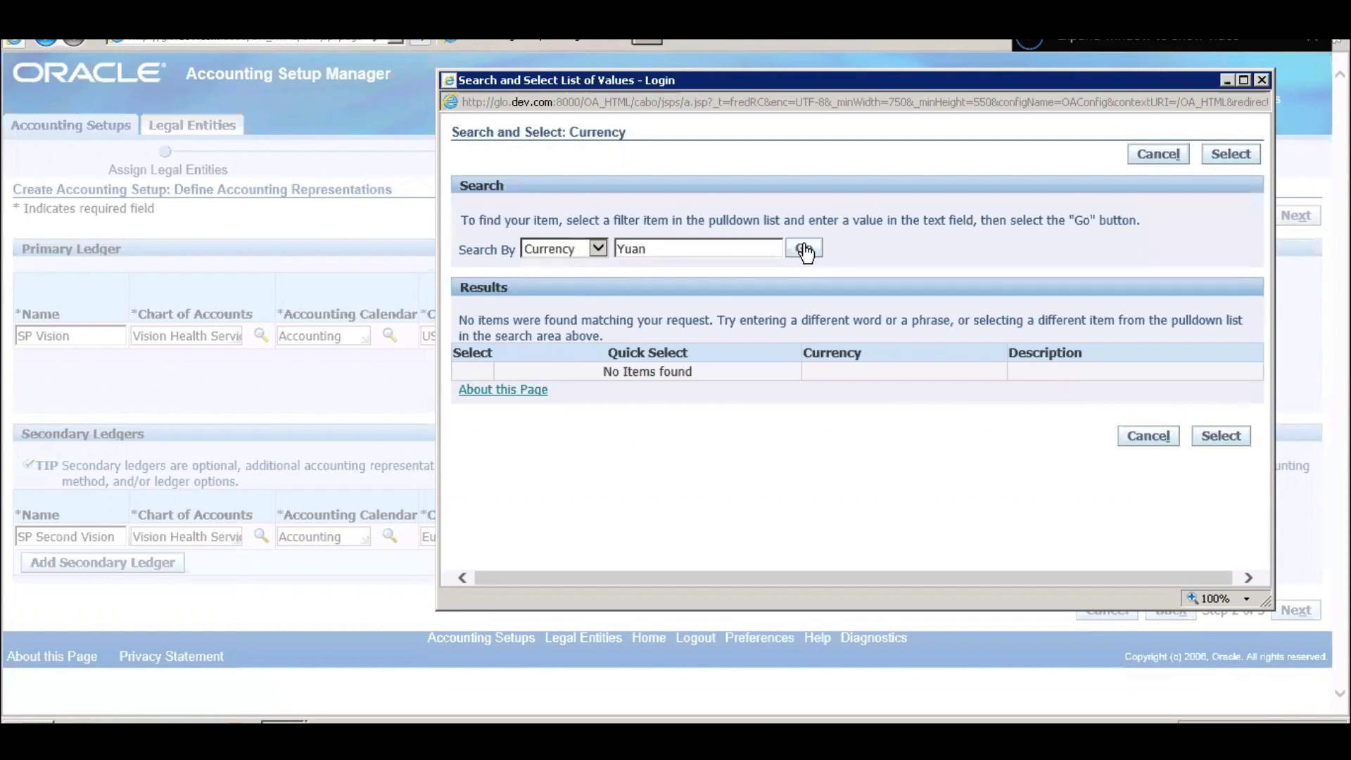
pyautogui.click(744, 251)
pyautogui.press('BackSpace')
pyautogui.press('BackSpace')
pyautogui.press('BackSpace')
pyautogui.click(1150, 438)
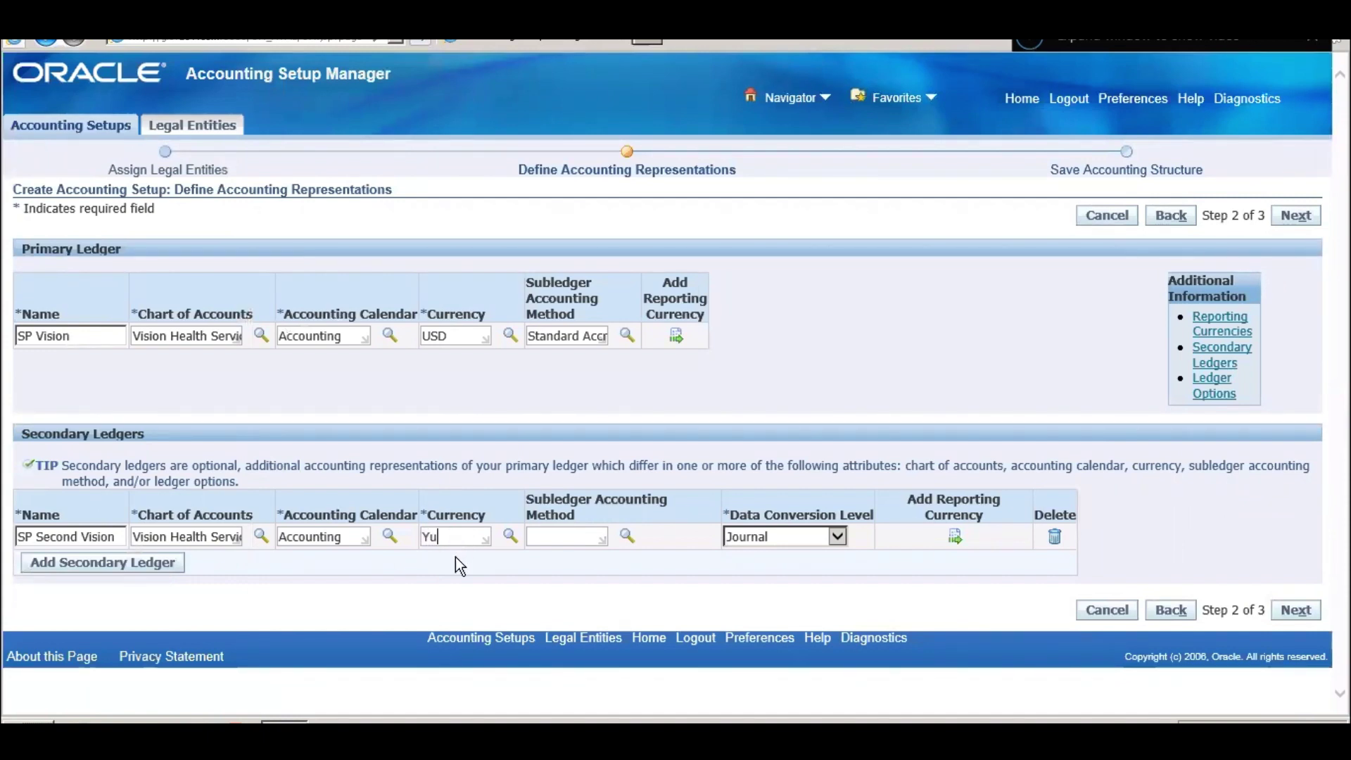
# - Search currencies again for 'Yuan' and 'Chin', then clear the term to list all currencies
pyautogui.press('Tab')
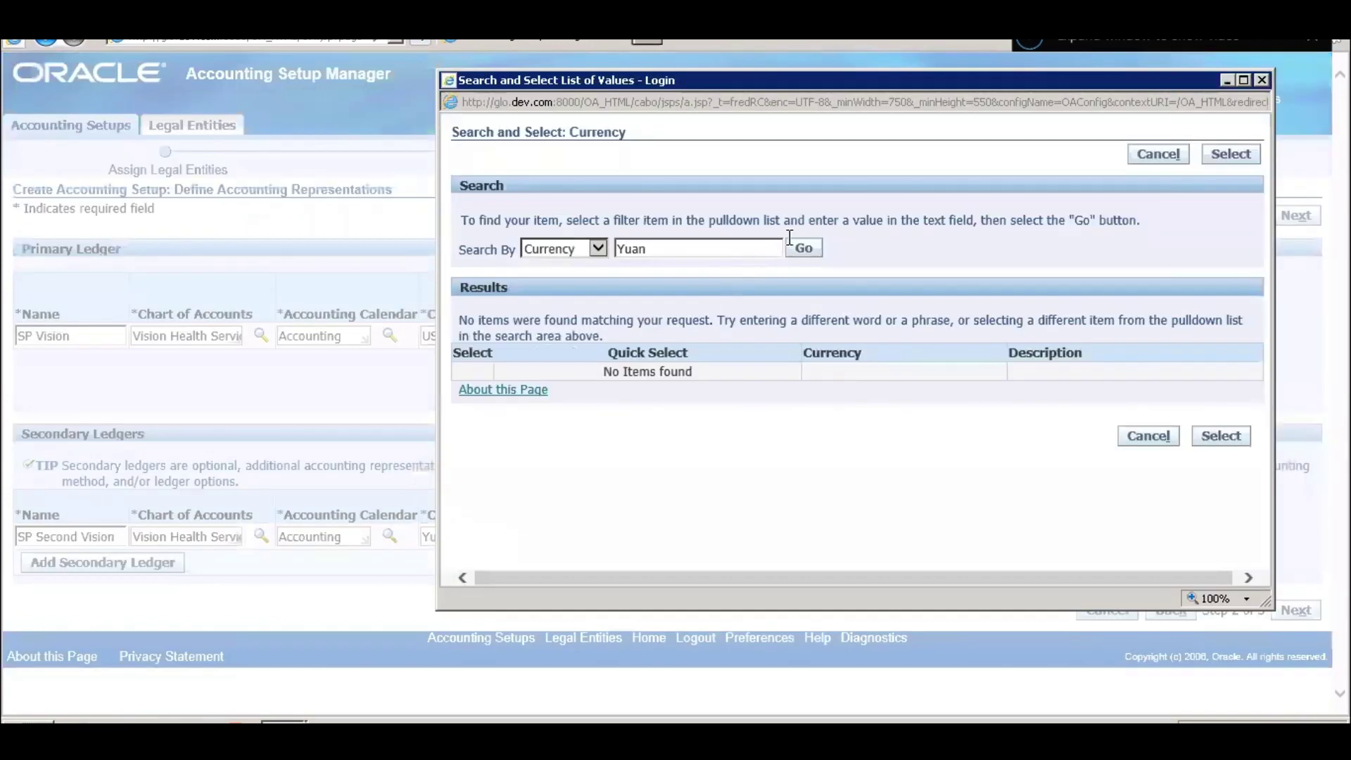
pyautogui.click(804, 248)
pyautogui.moveTo(750, 248); pyautogui.dragTo(517, 229)
pyautogui.write('Chin')
pyautogui.moveTo(712, 260); pyautogui.dragTo(681, 240)
pyautogui.doubleClick(679, 241)
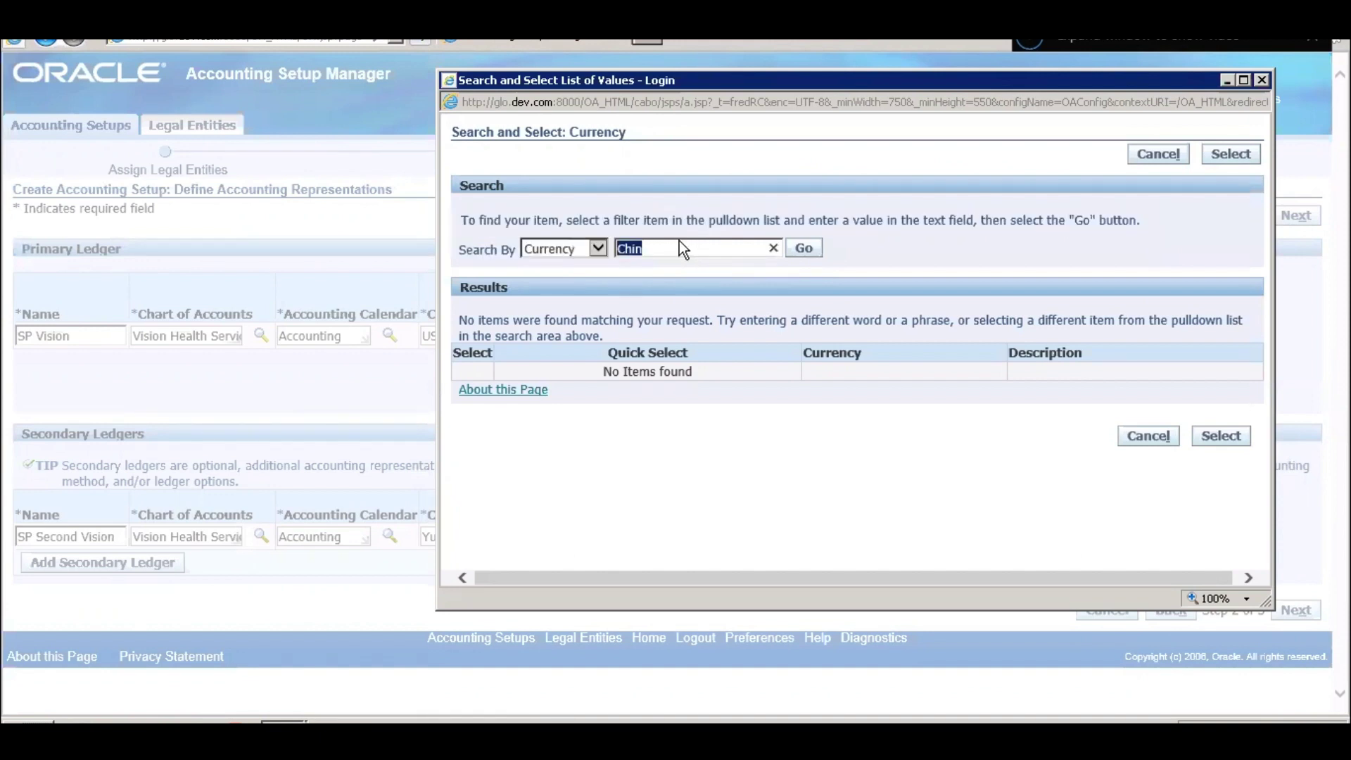
pyautogui.press('BackSpace')
pyautogui.press('Return')
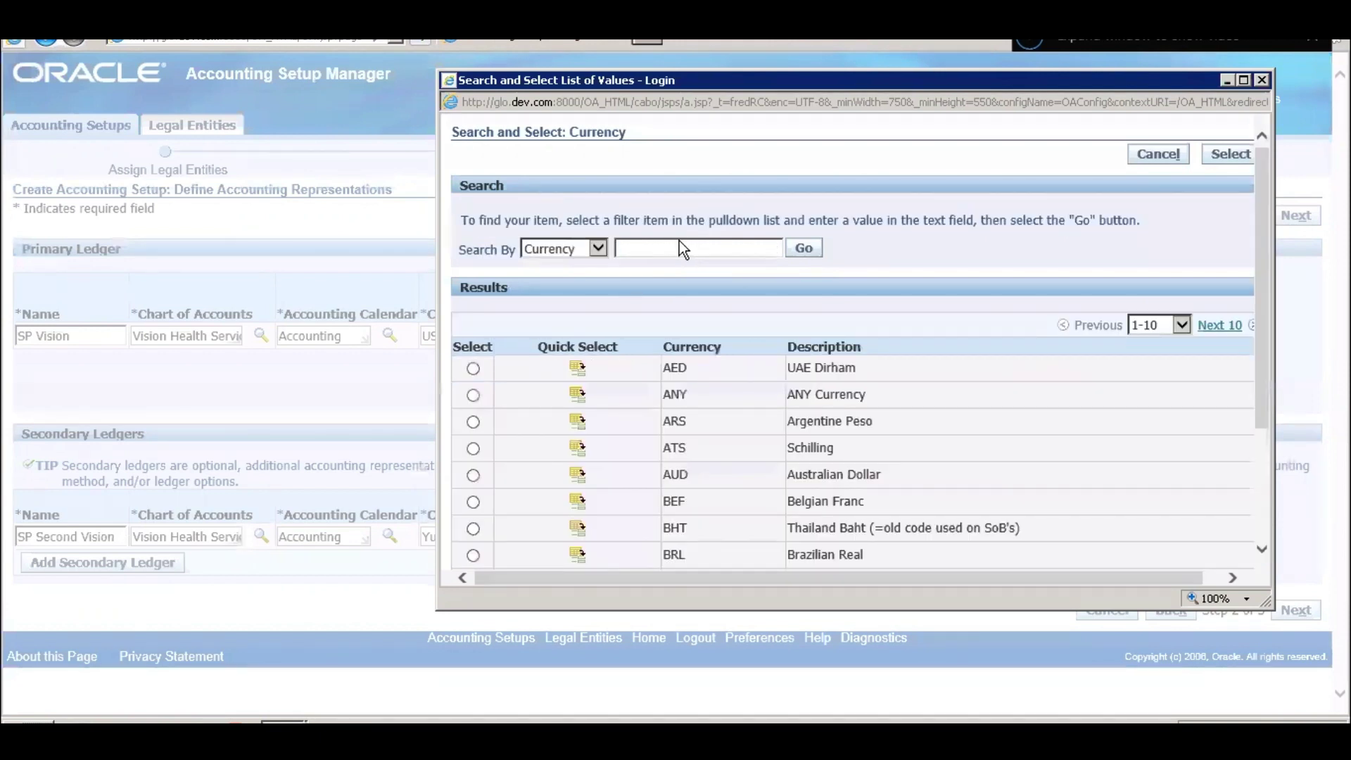
# - Page through the full currency list to the last ten, then close the lookup
pyautogui.scroll(-2, 857, 408)
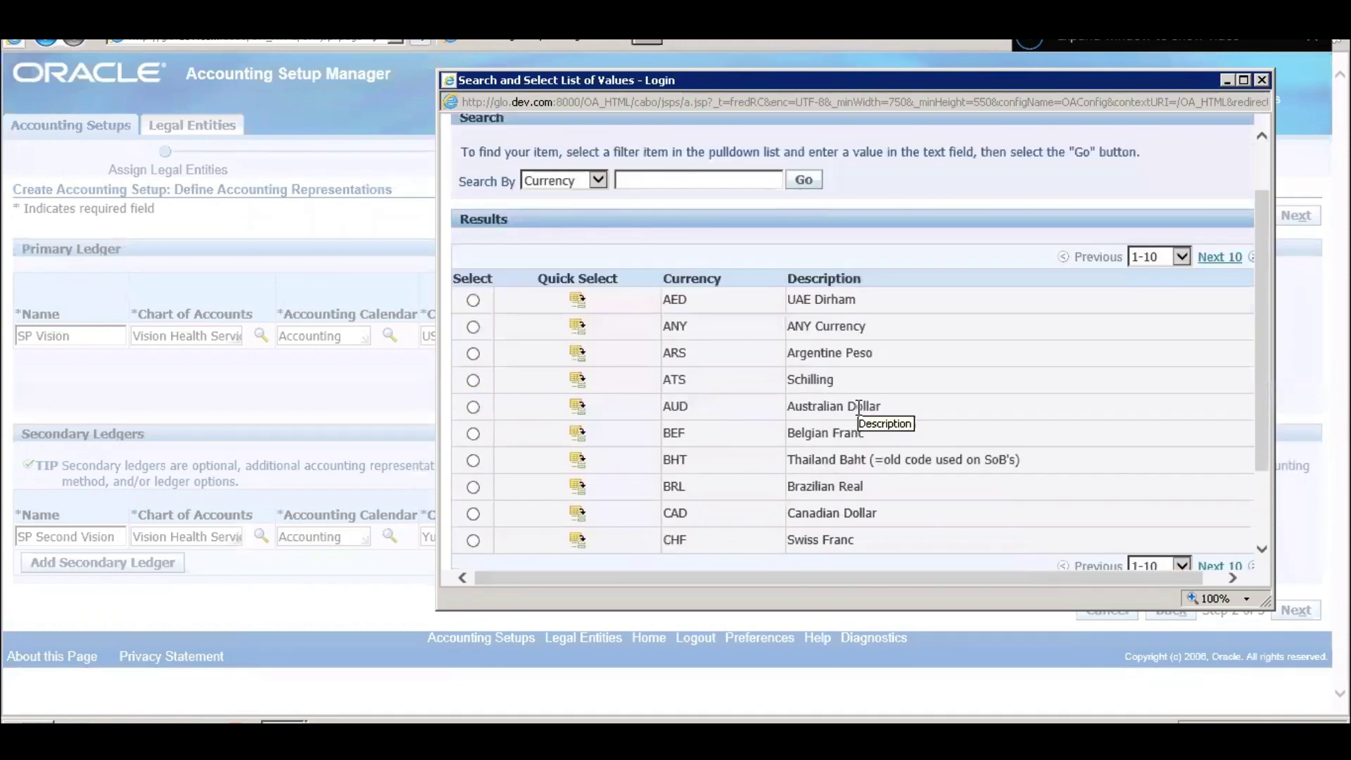
pyautogui.scroll(-2, 858, 408)
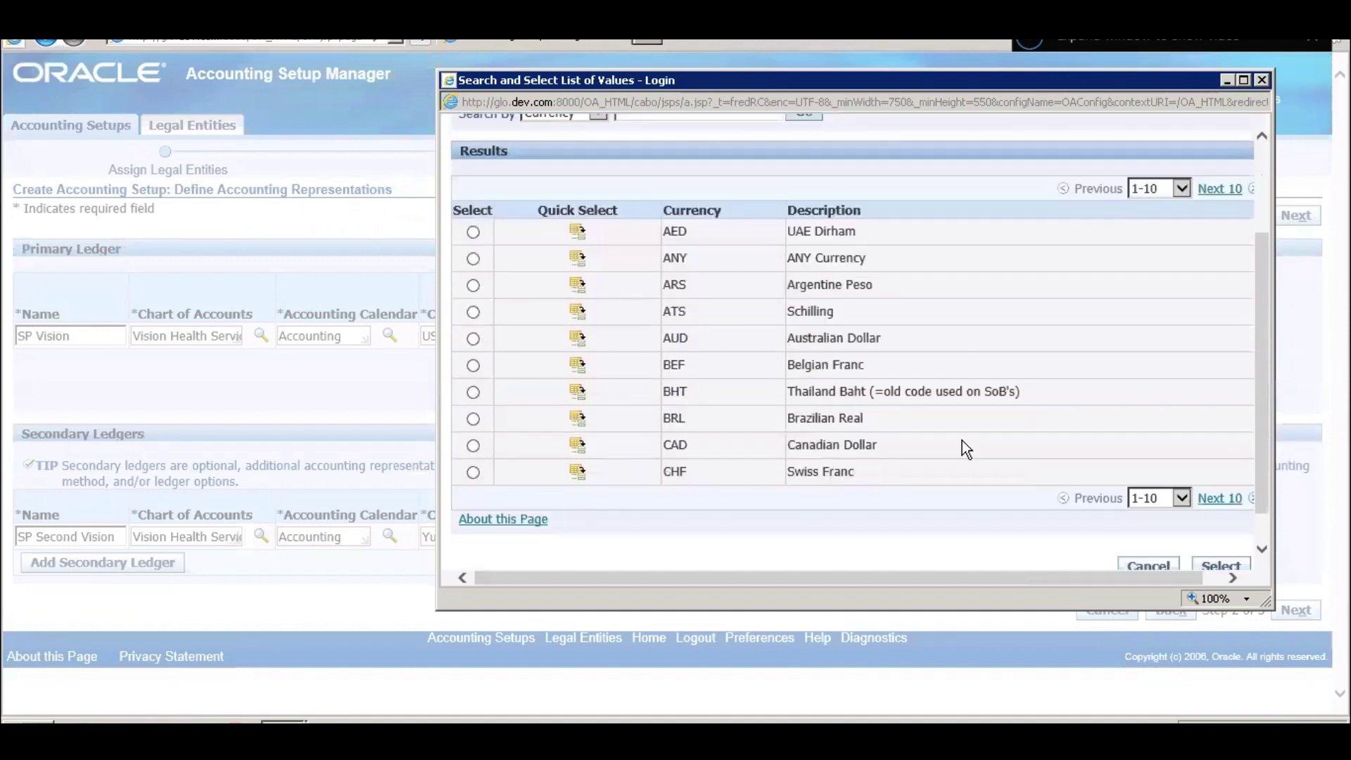
pyautogui.click(1224, 499)
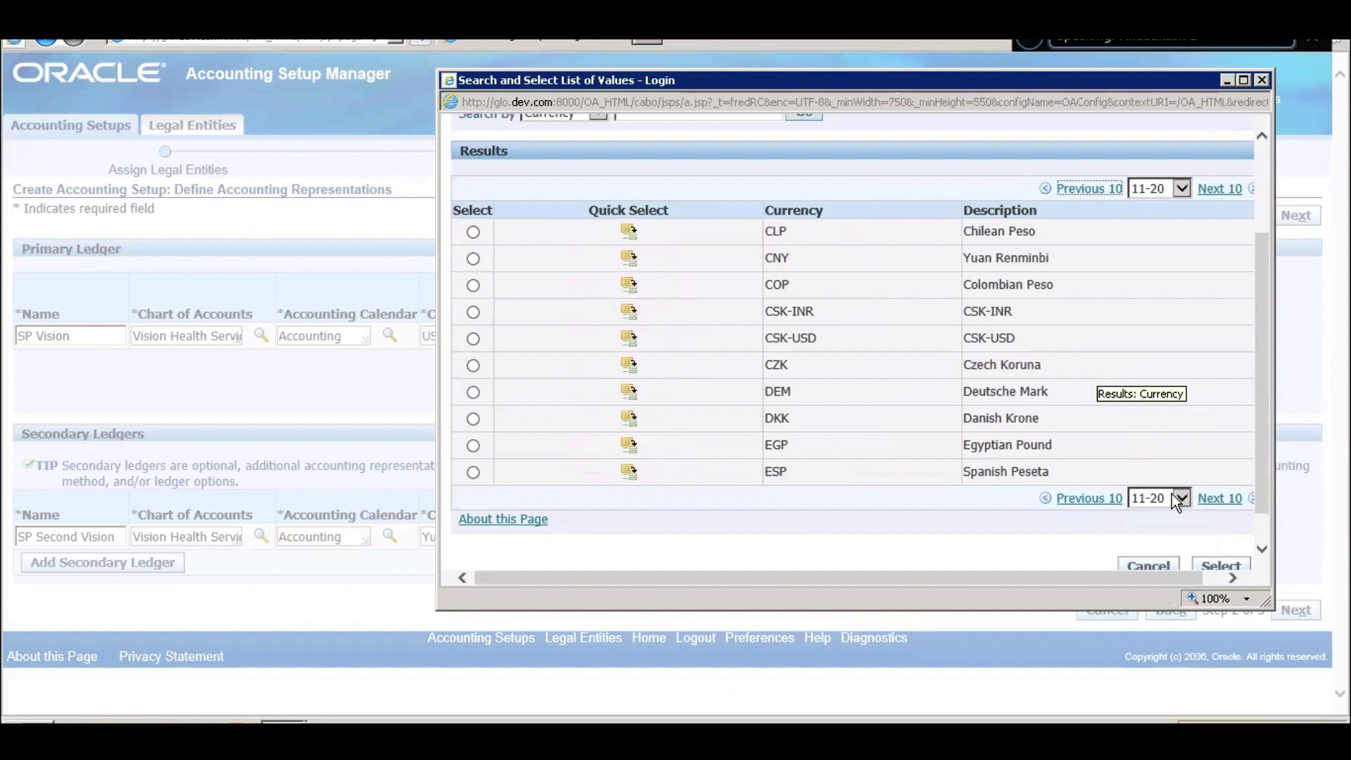
pyautogui.click(1210, 498)
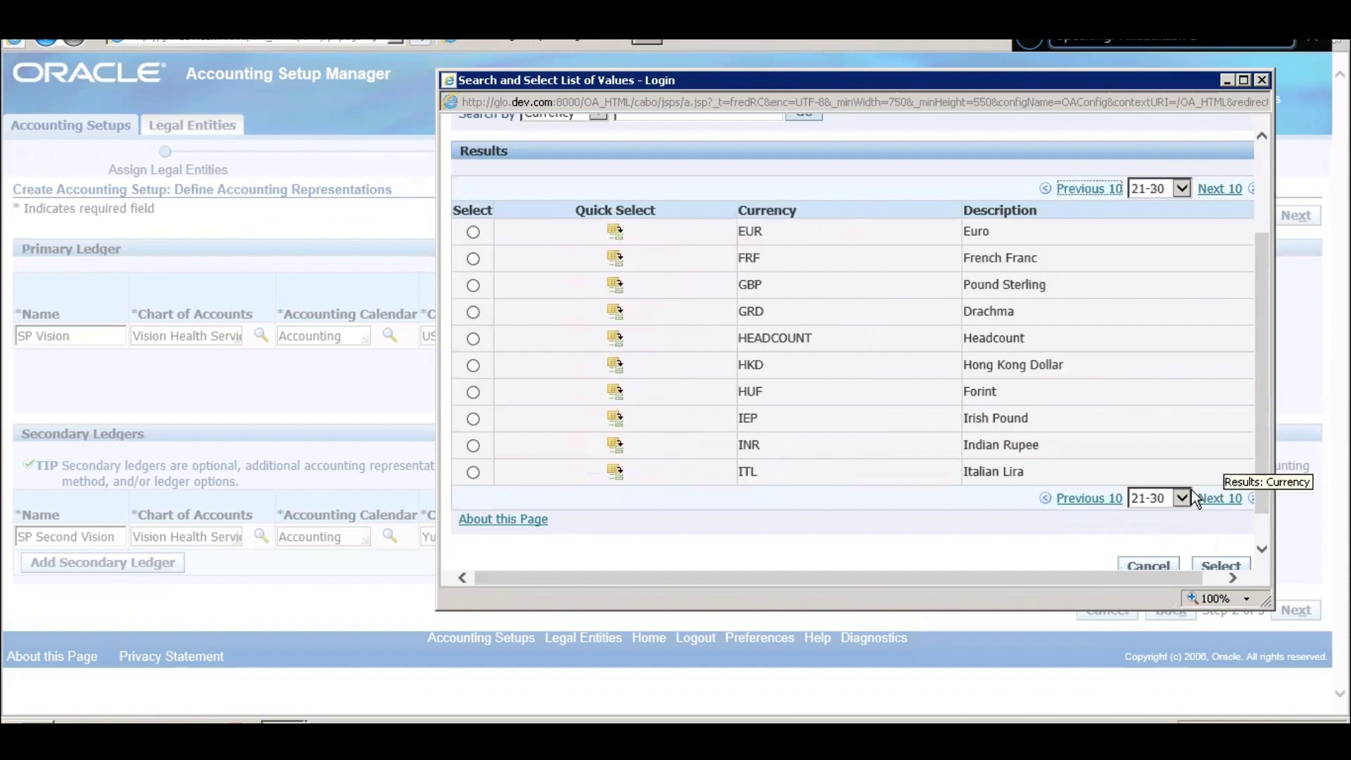
pyautogui.click(1206, 500)
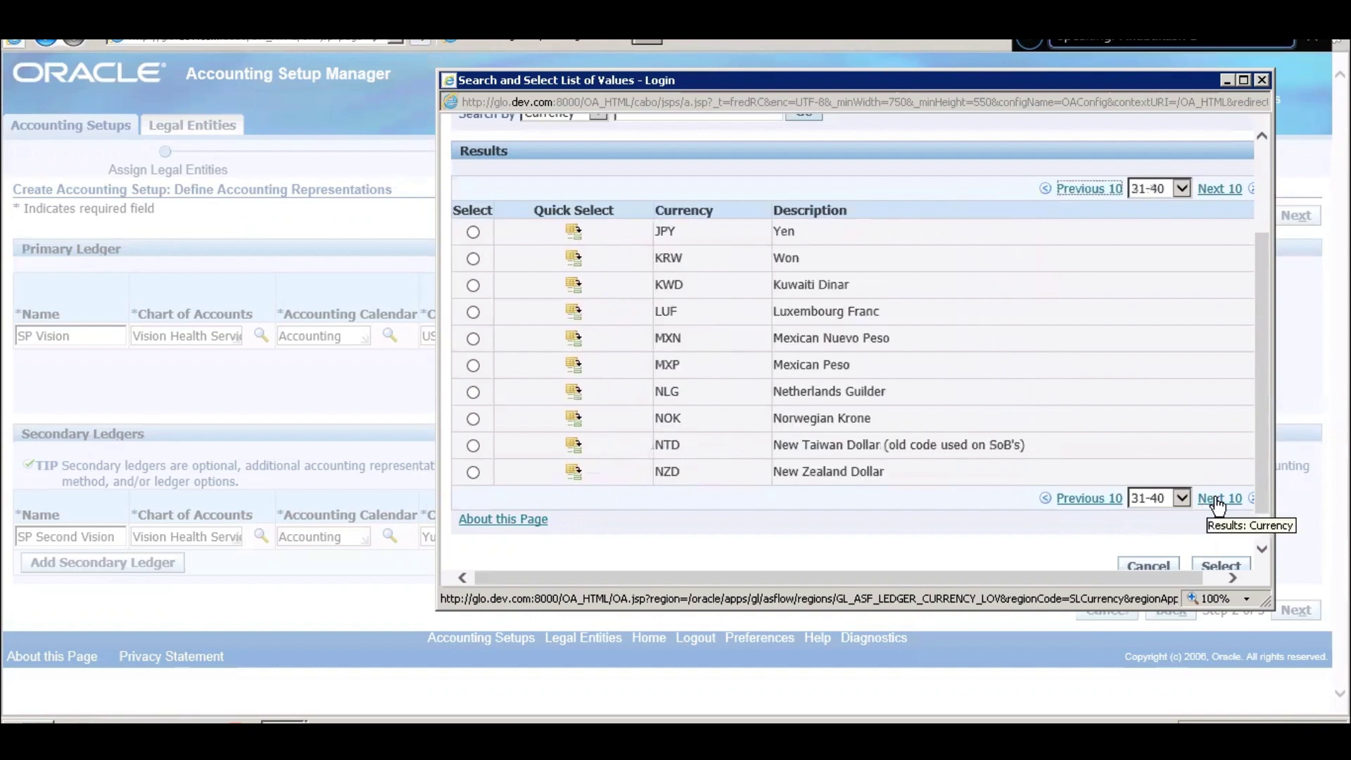
pyautogui.click(1220, 501)
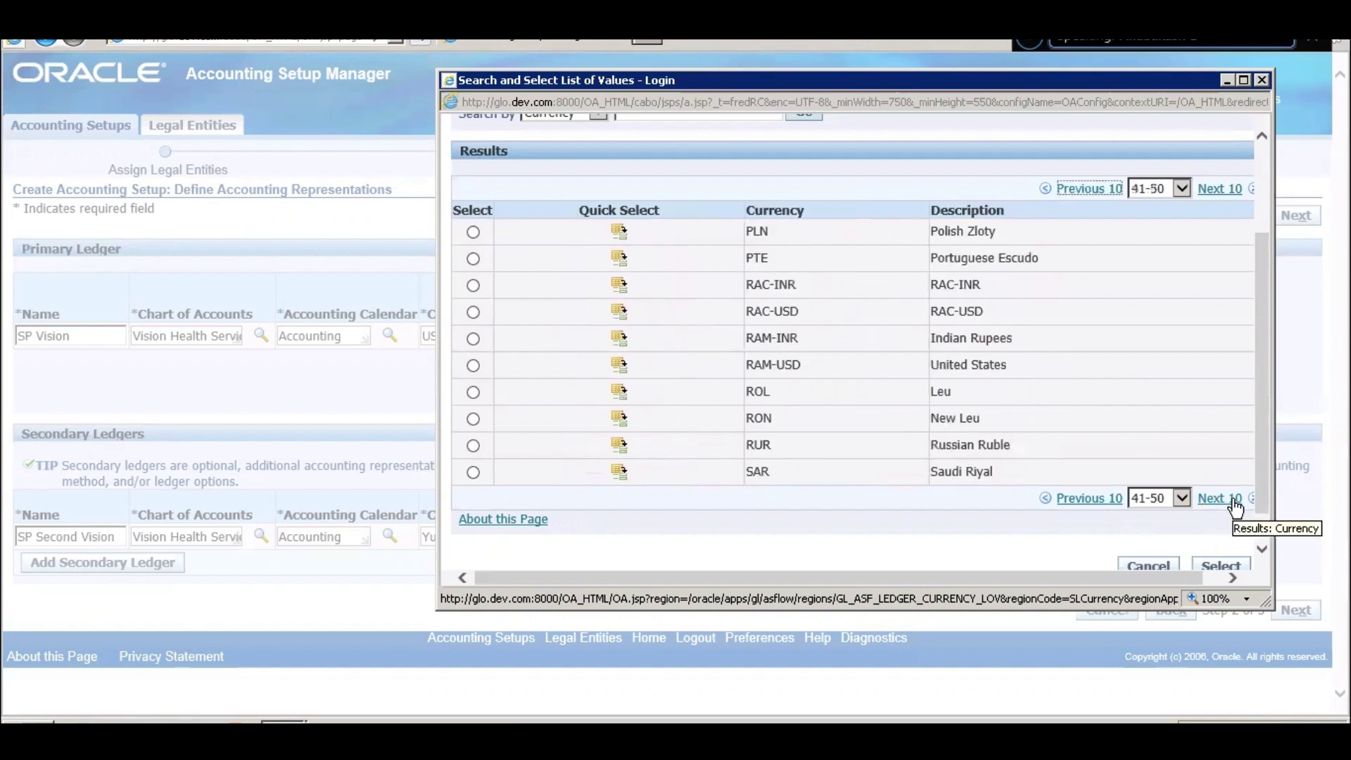
pyautogui.click(1231, 500)
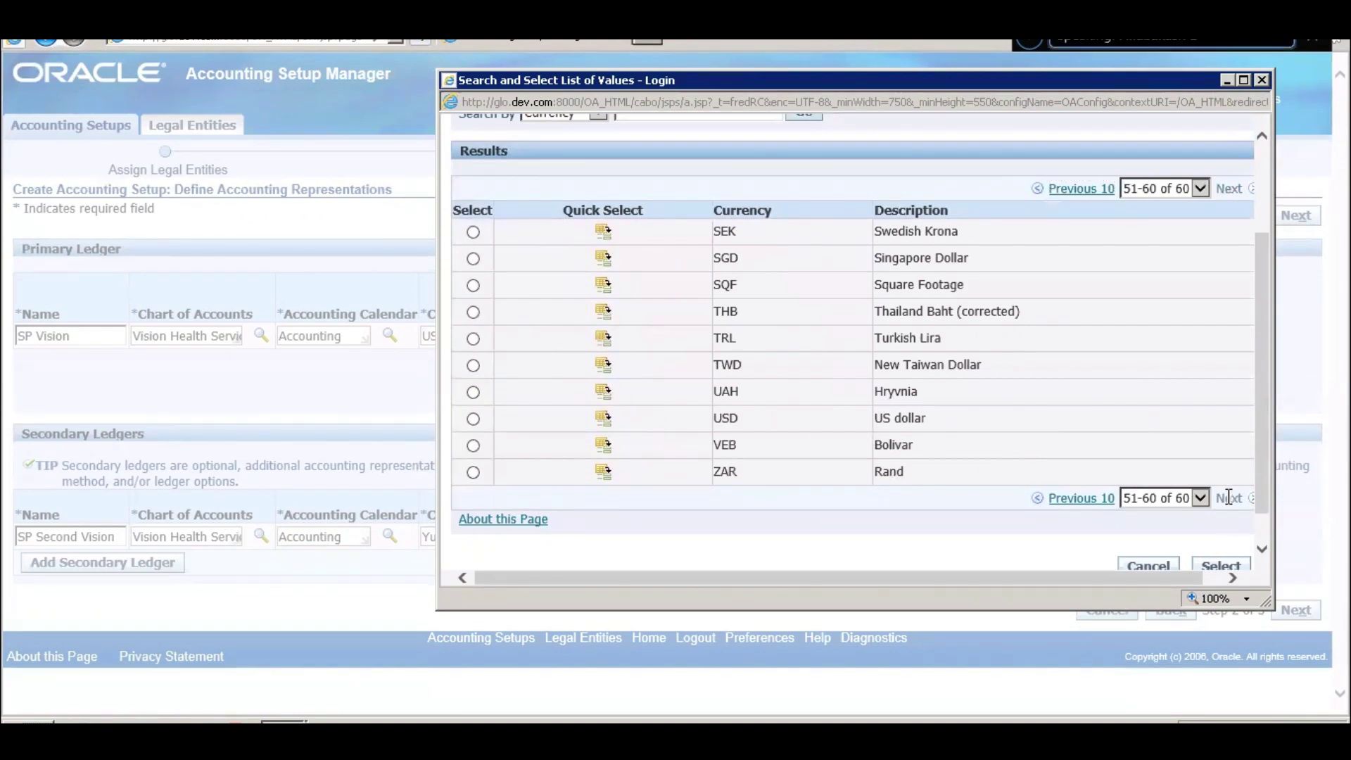
pyautogui.doubleClick(1228, 498)
pyautogui.scroll(2, 914, 302)
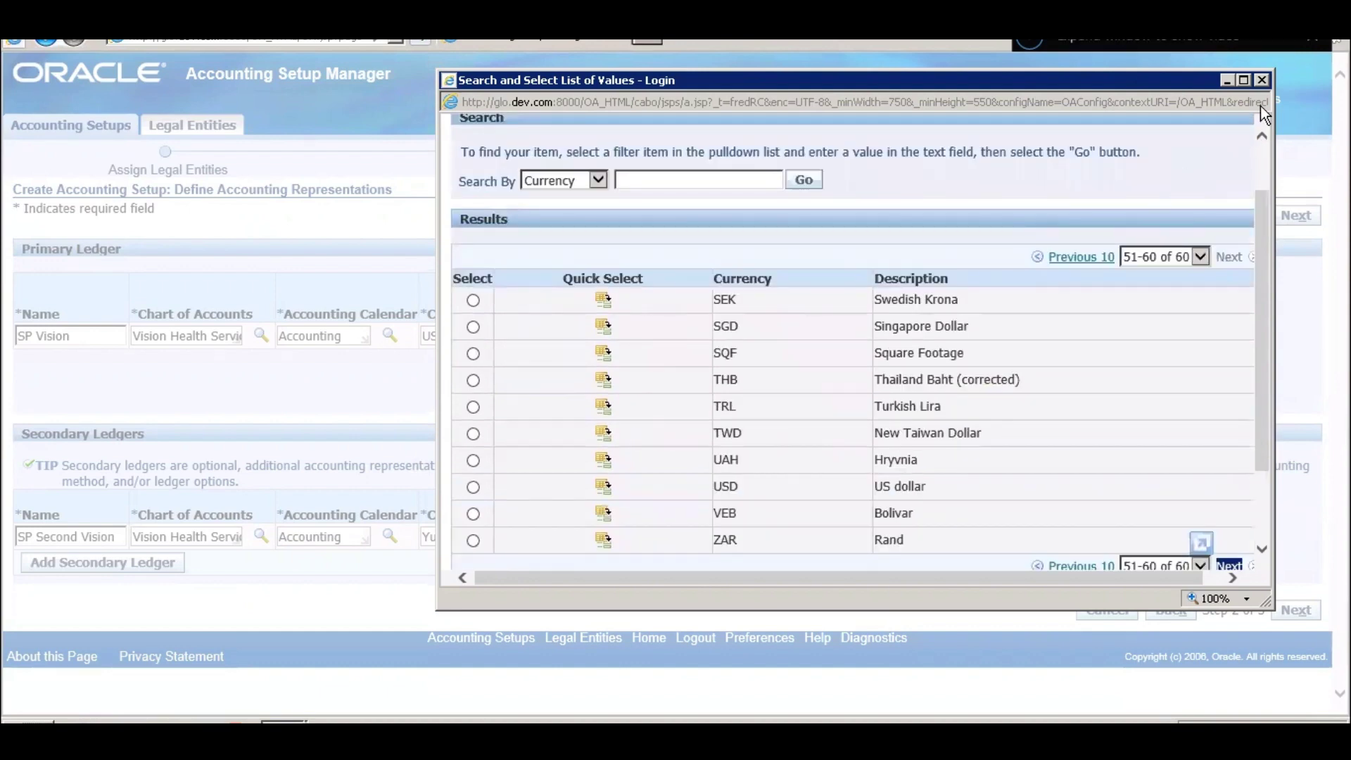
pyautogui.click(1261, 80)
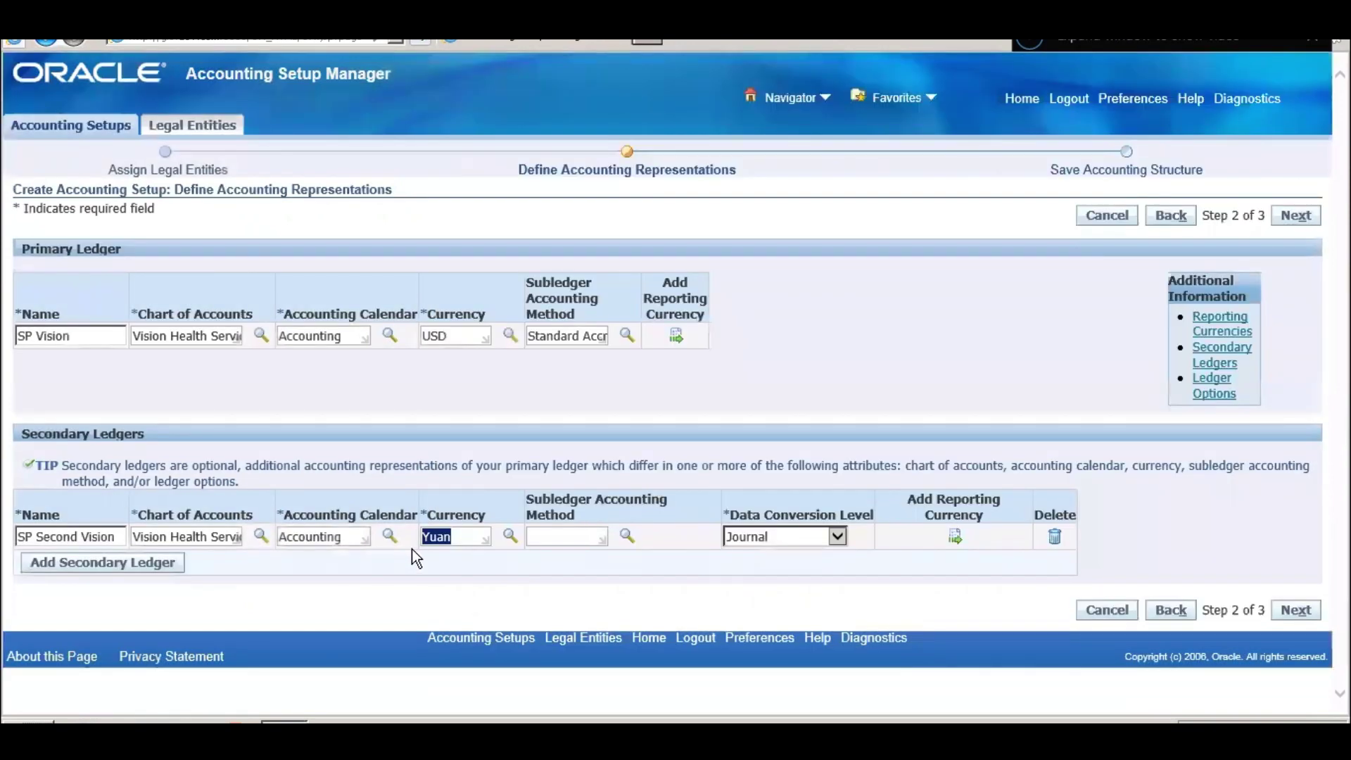
# - Set the secondary ledger currency to AED UAE Dirham from the look-ahead list
pyautogui.write('Y')
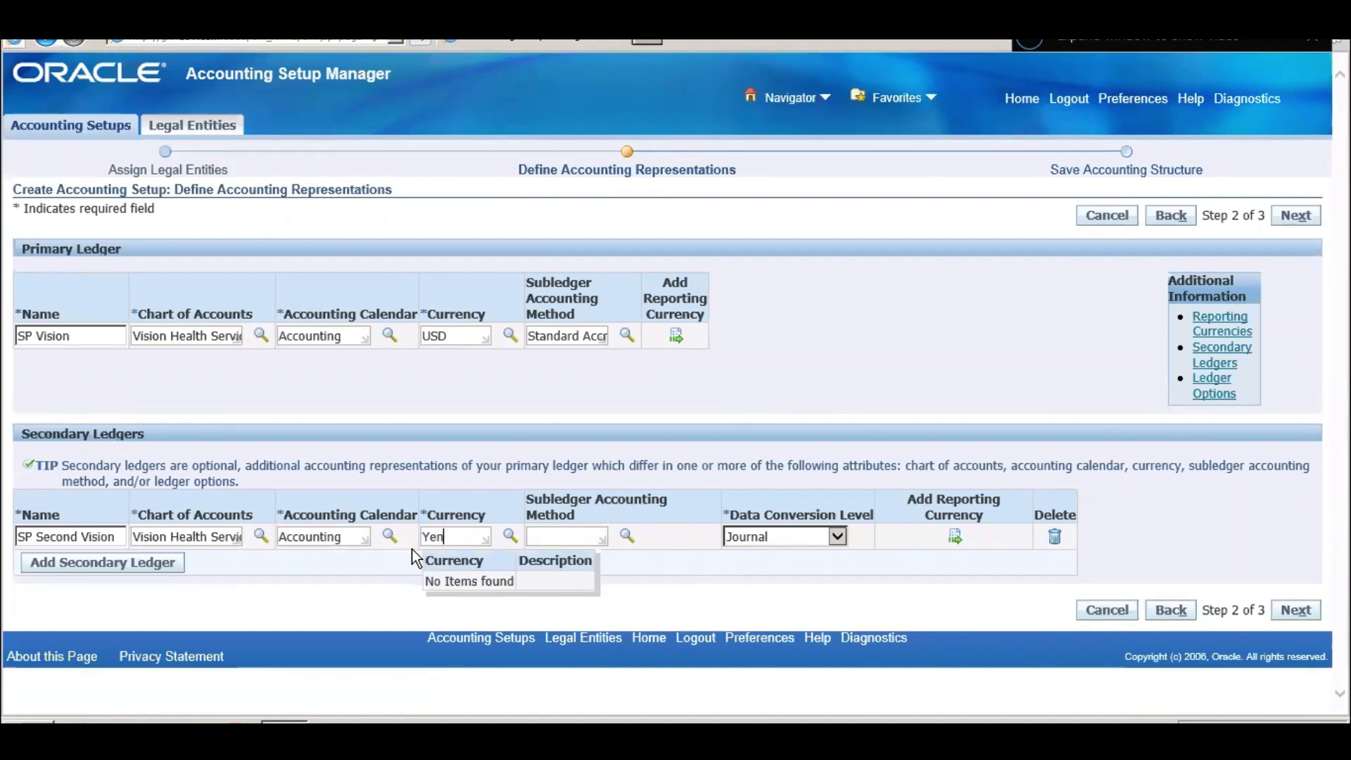
pyautogui.press('BackSpace')
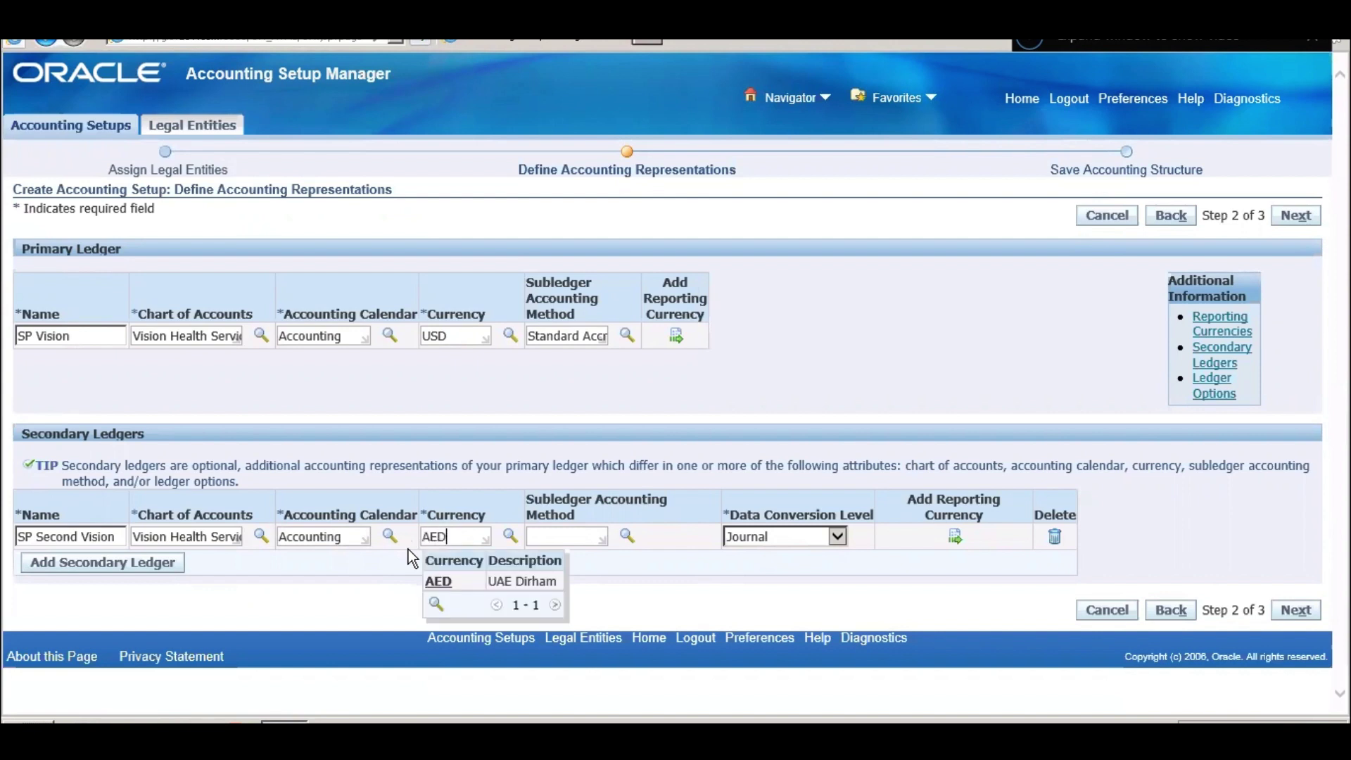
pyautogui.click(474, 584)
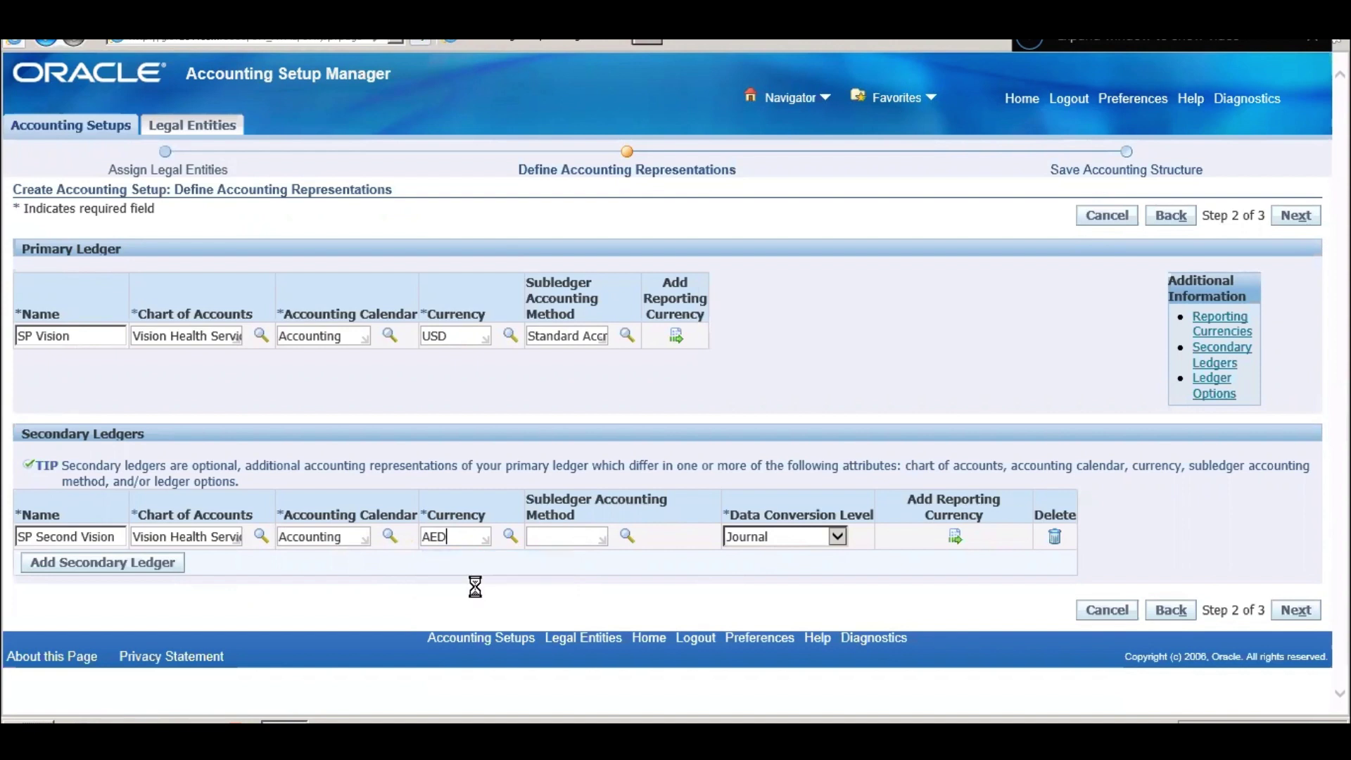
# - Enter 'Standard Acc' and choose Standard Accrual as the subledger accounting method
pyautogui.click(574, 534)
pyautogui.write('Standard Acc')
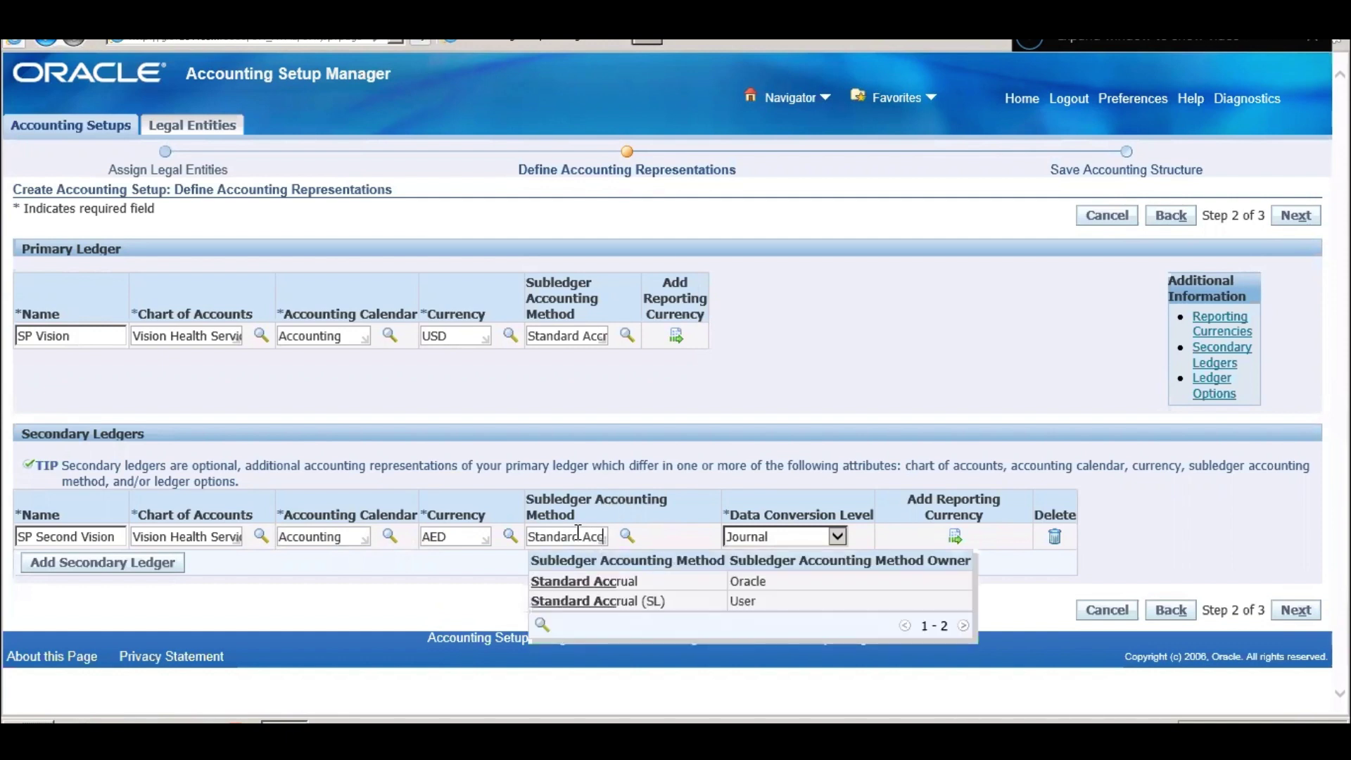
pyautogui.click(643, 580)
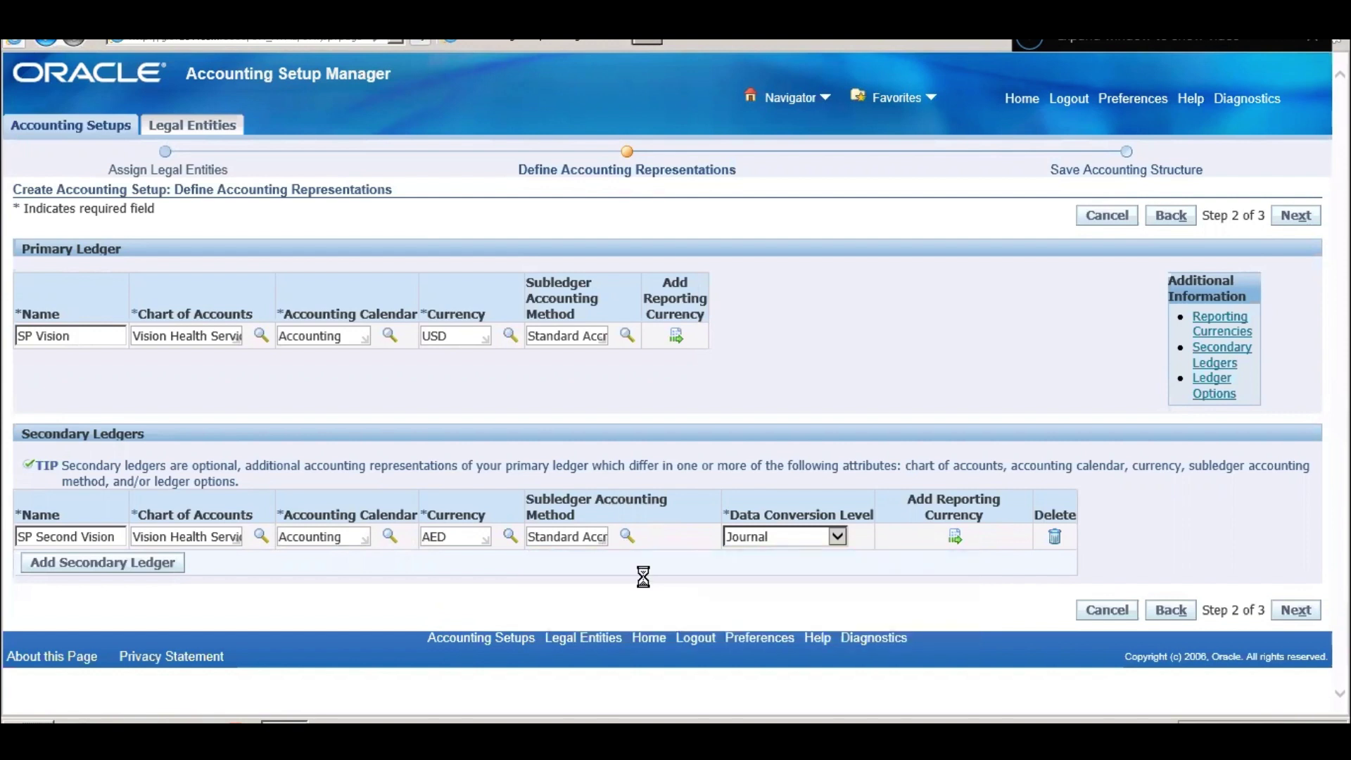
pyautogui.tripleClick(563, 535)
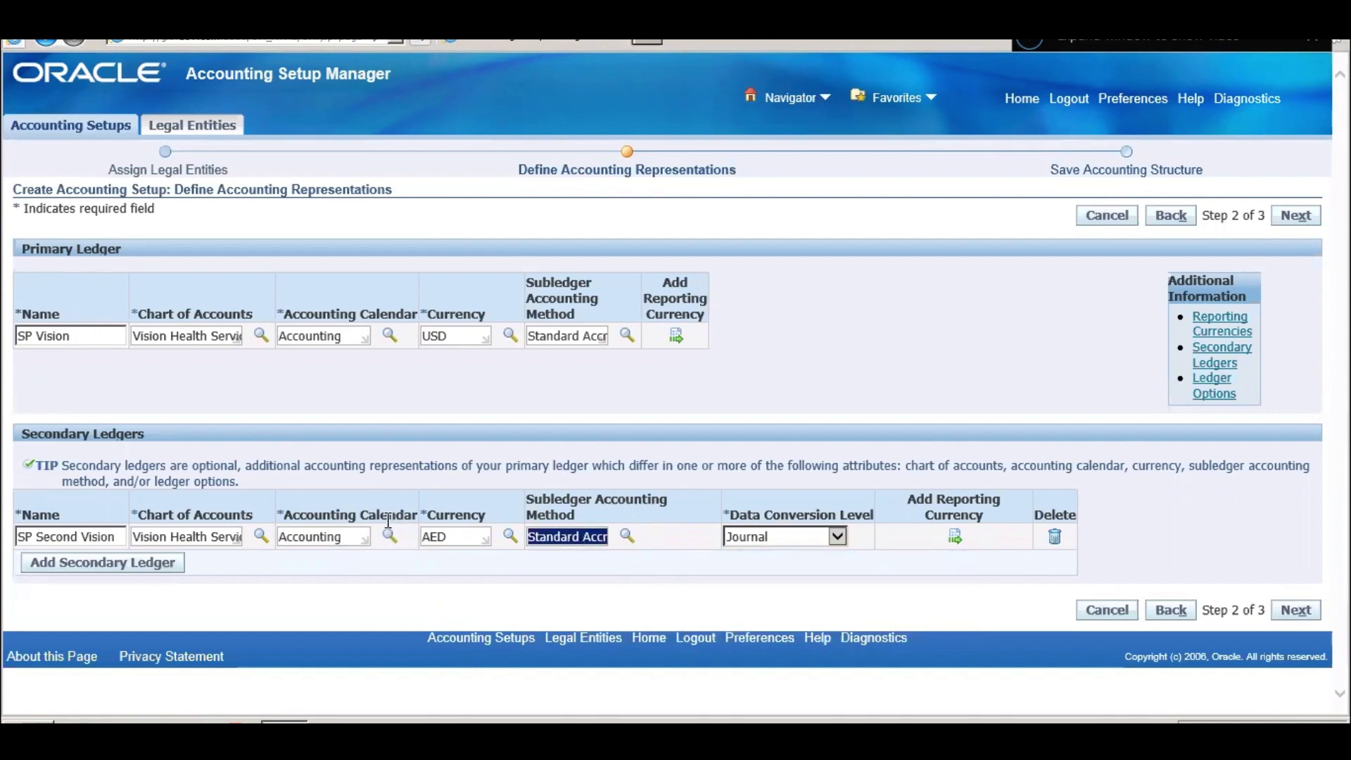
# - Clear the secondary accounting calendar and open its calendar lookup
pyautogui.moveTo(341, 537); pyautogui.dragTo(282, 533)
pyautogui.press('BackSpace')
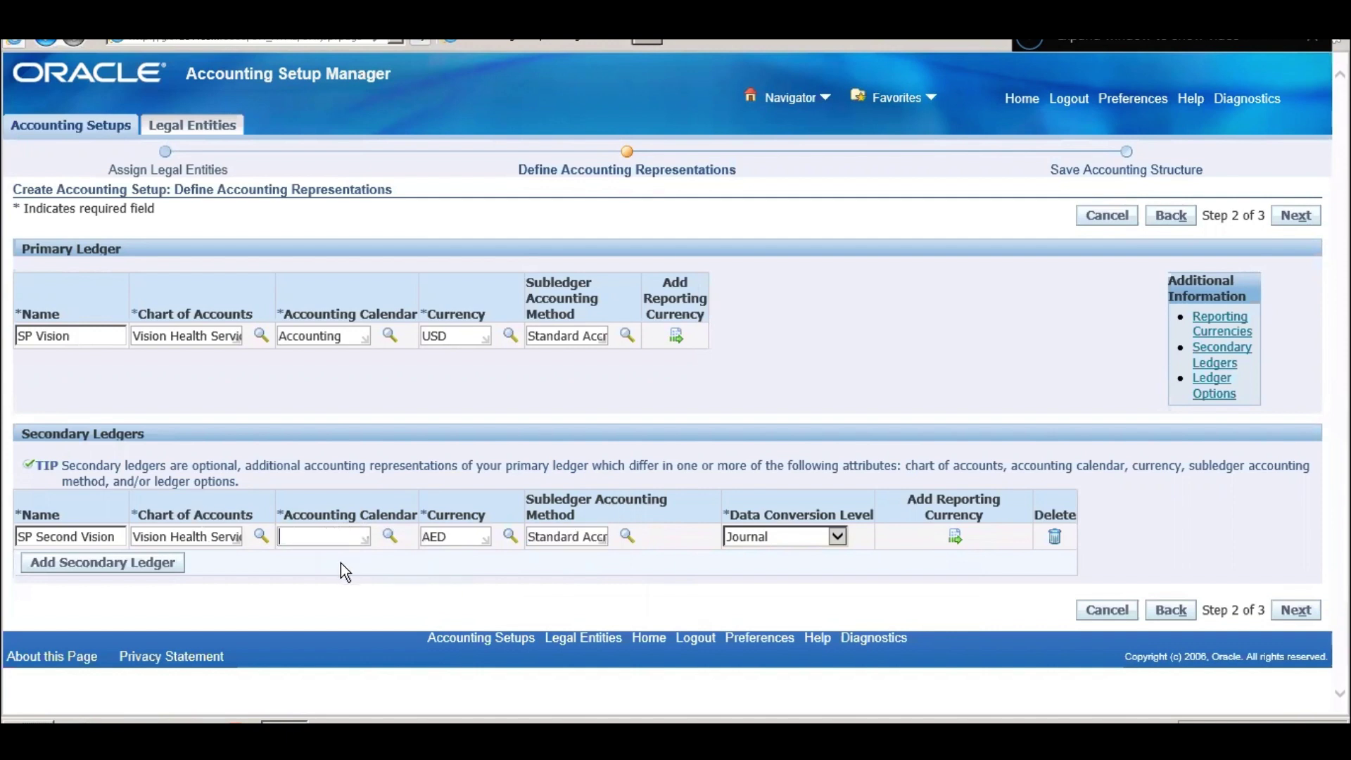
pyautogui.click(390, 537)
# - Choose the 4-4-5 Calendar for the secondary ledger and continue
pyautogui.click(807, 248)
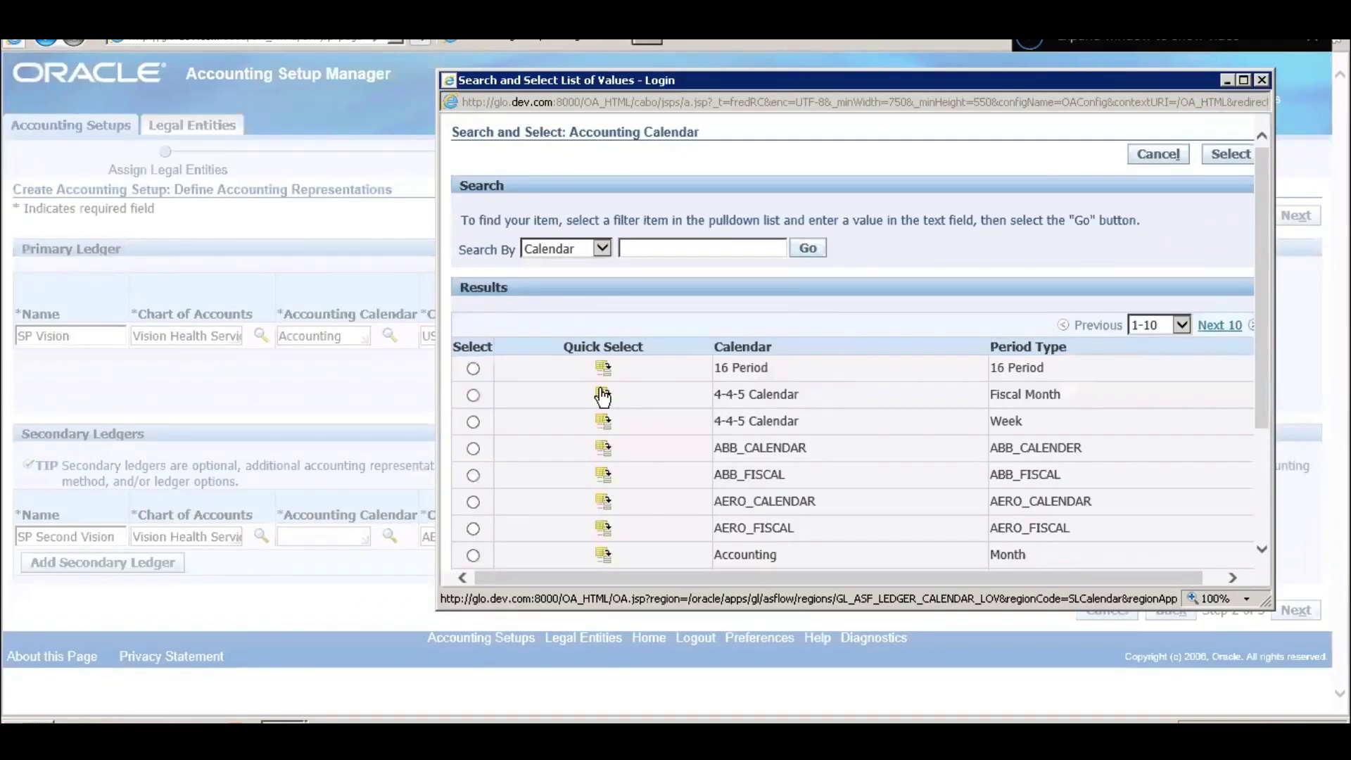
pyautogui.click(602, 394)
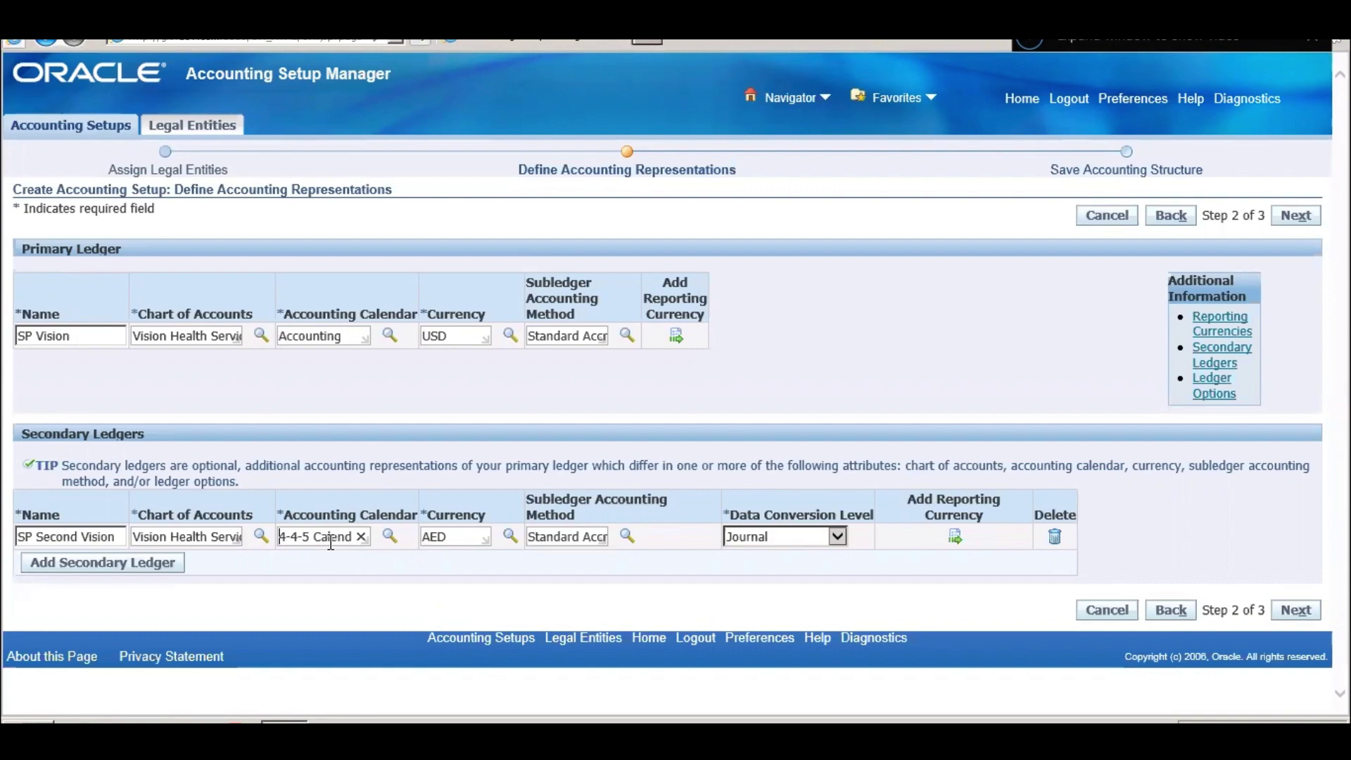
pyautogui.click(1295, 611)
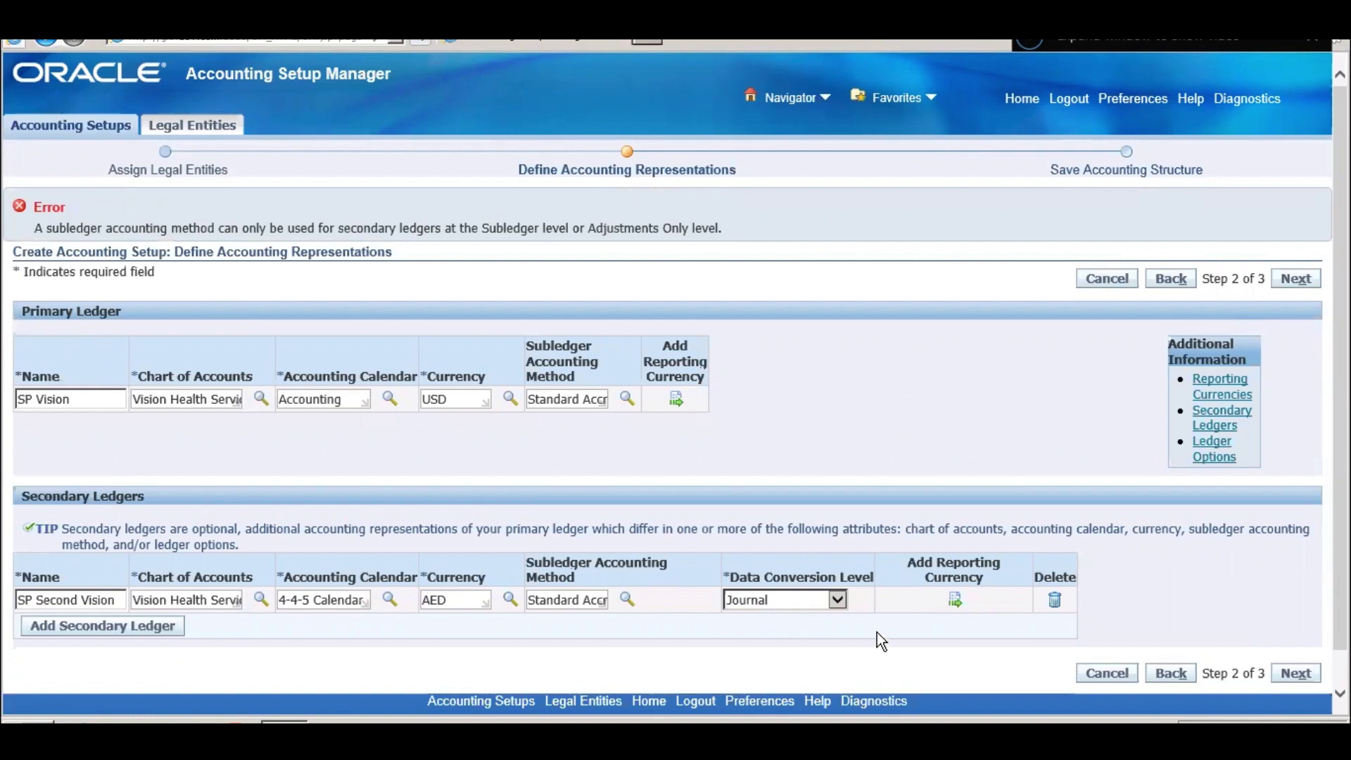
# - Change the data conversion level to Subledger and proceed to the review step
pyautogui.click(838, 600)
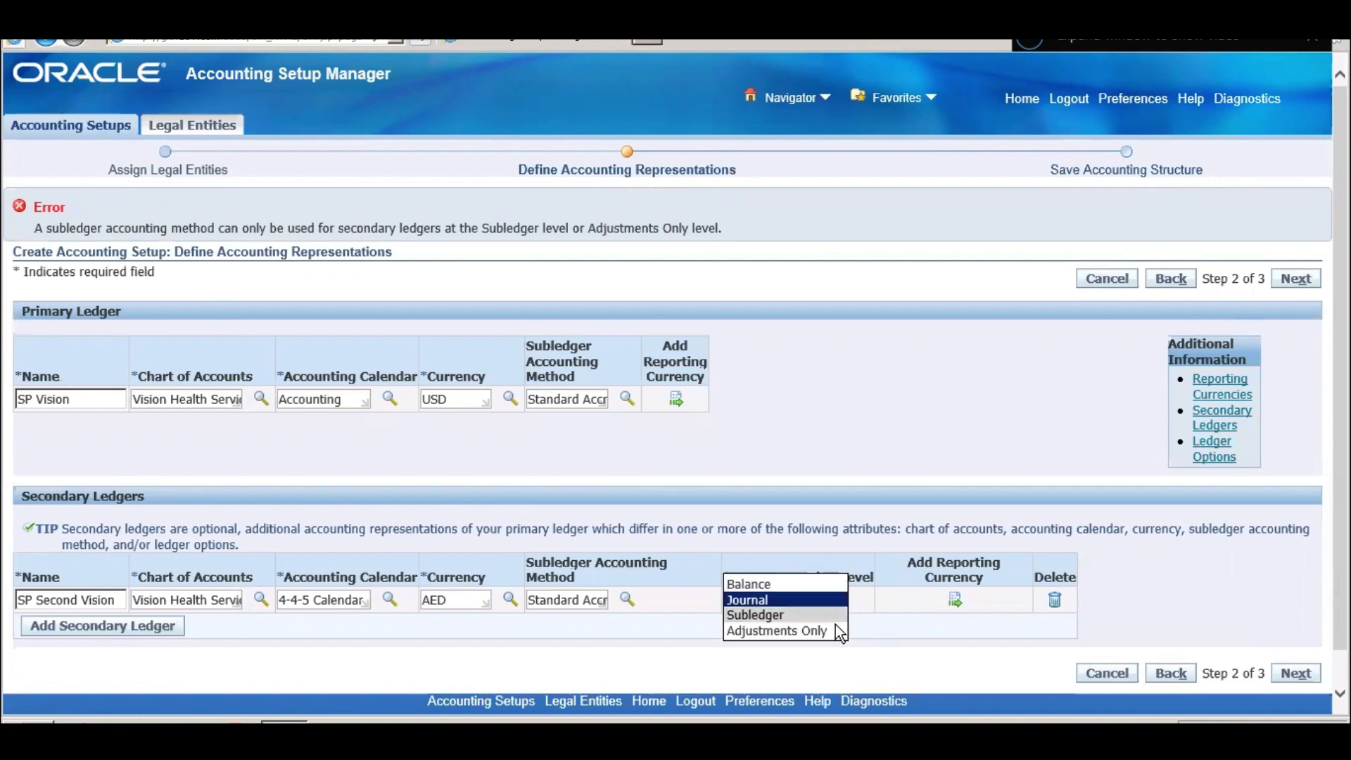
pyautogui.click(833, 617)
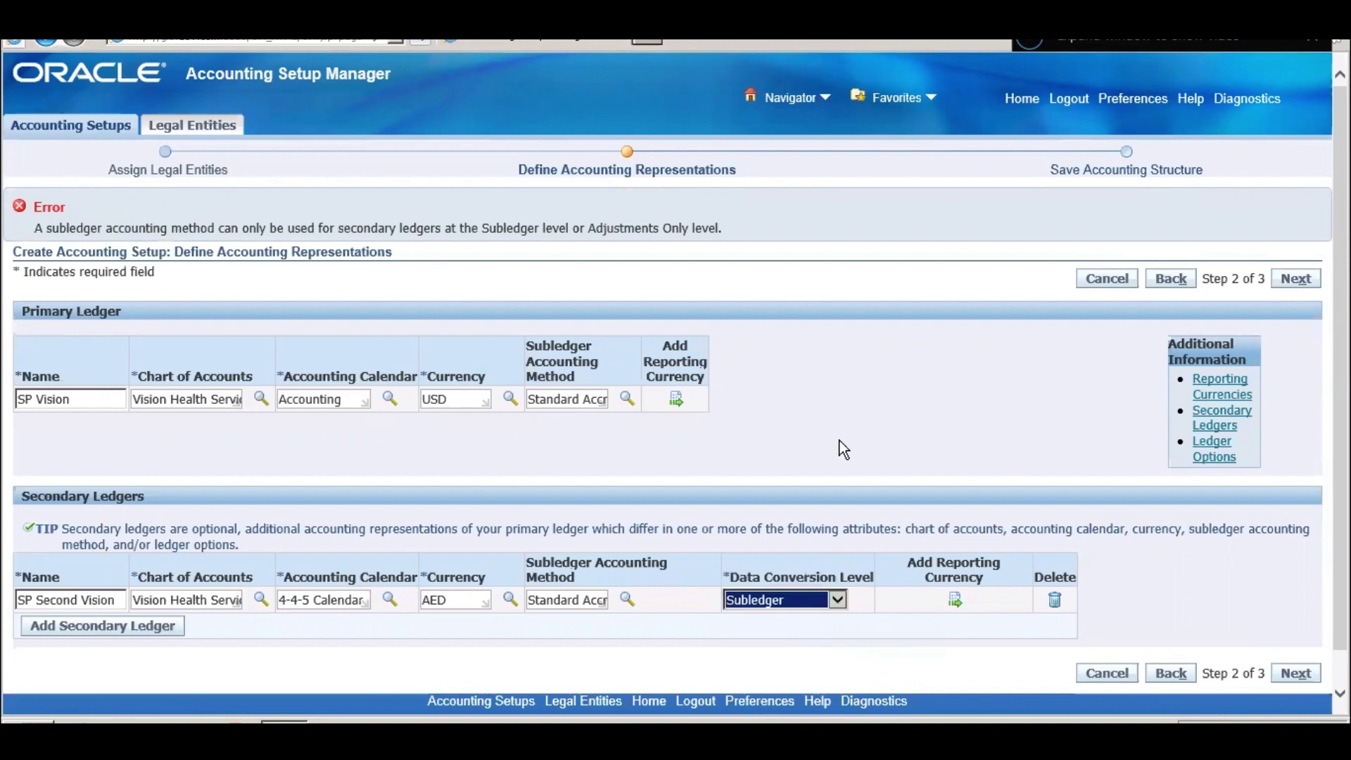
pyautogui.click(1294, 674)
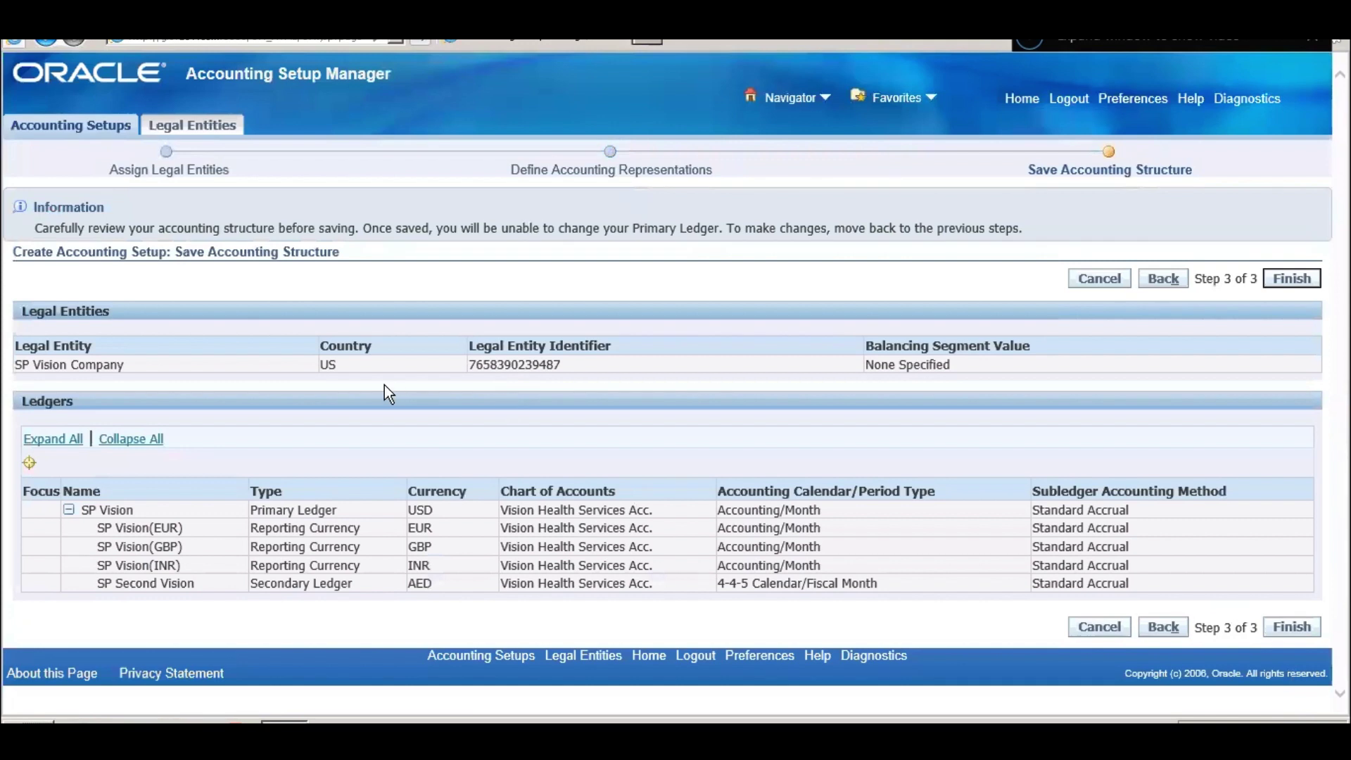
# - Review the legal entity, EUR ledger and secondary ledger, then finish the accounting structure
pyautogui.tripleClick(70, 363)
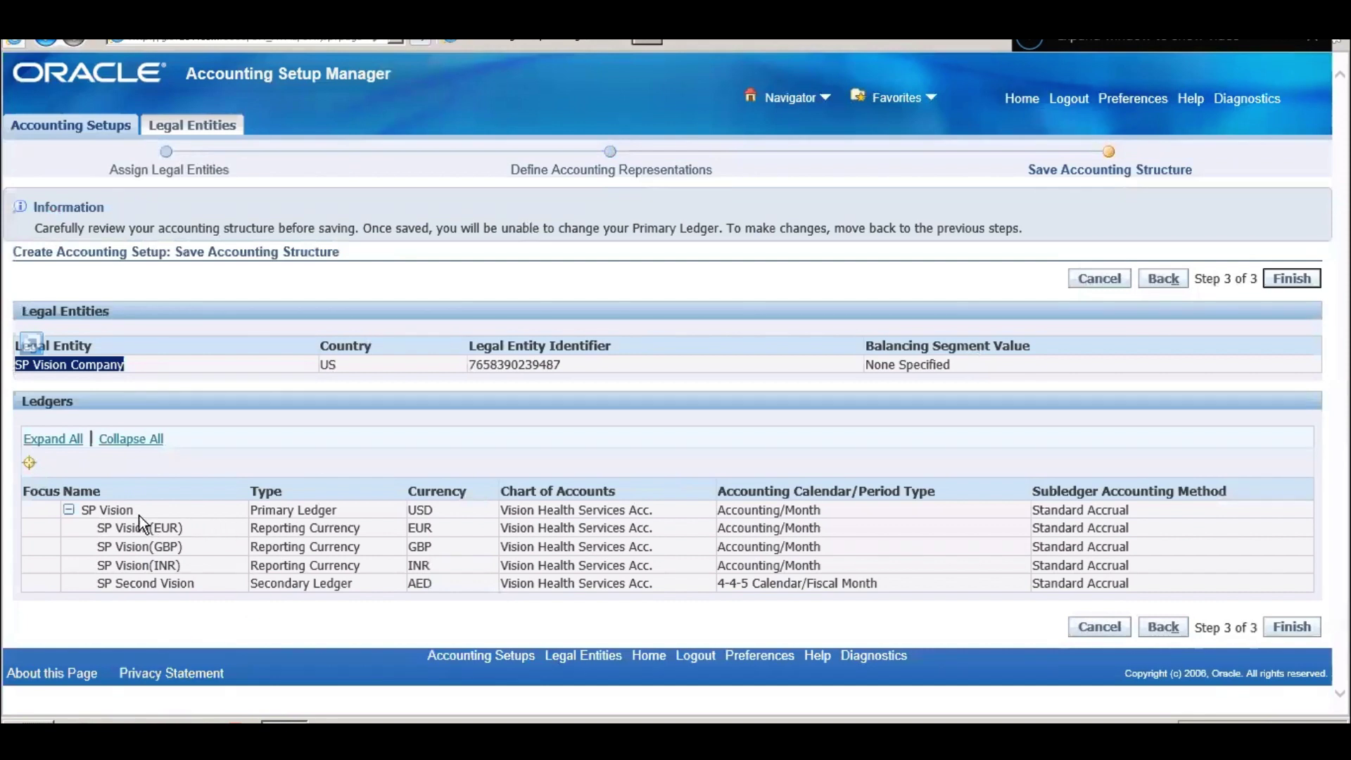
pyautogui.click(301, 509)
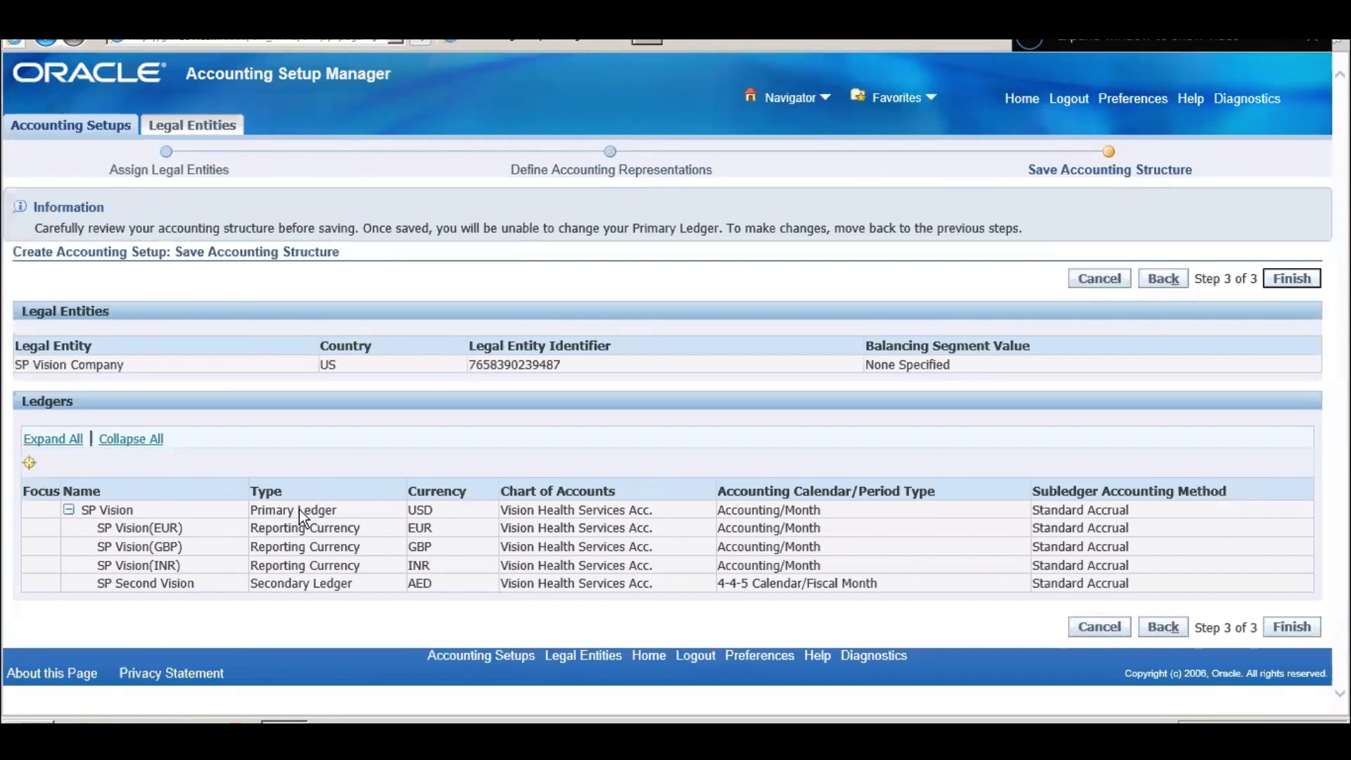
pyautogui.tripleClick(303, 533)
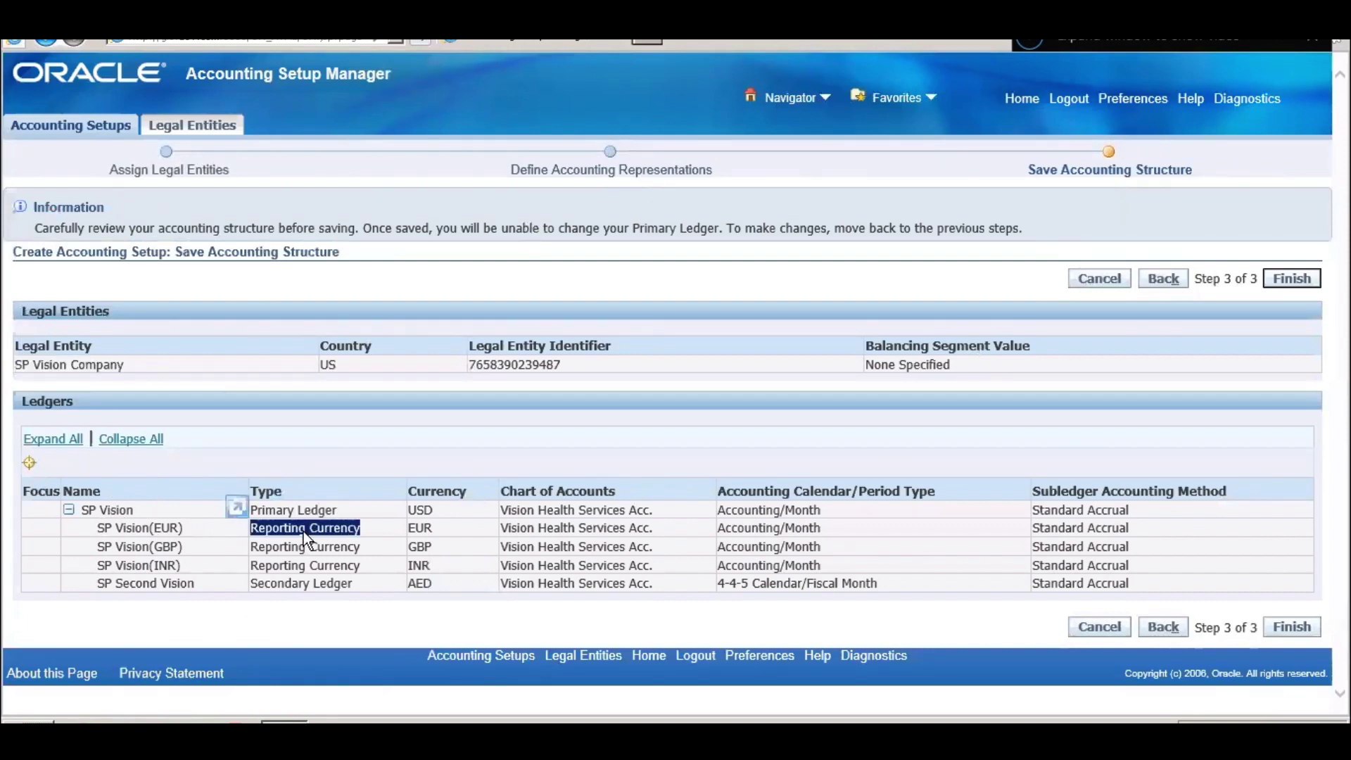
pyautogui.tripleClick(328, 585)
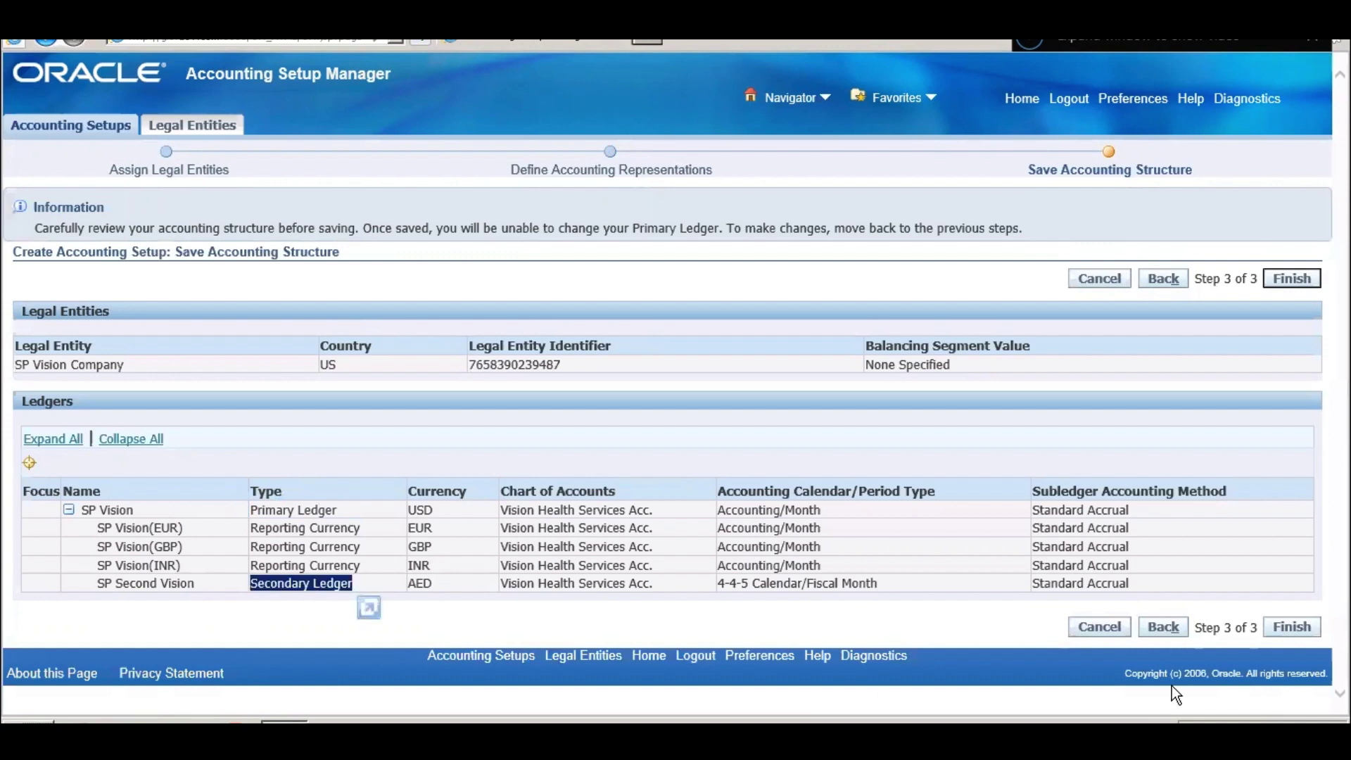
pyautogui.click(1292, 627)
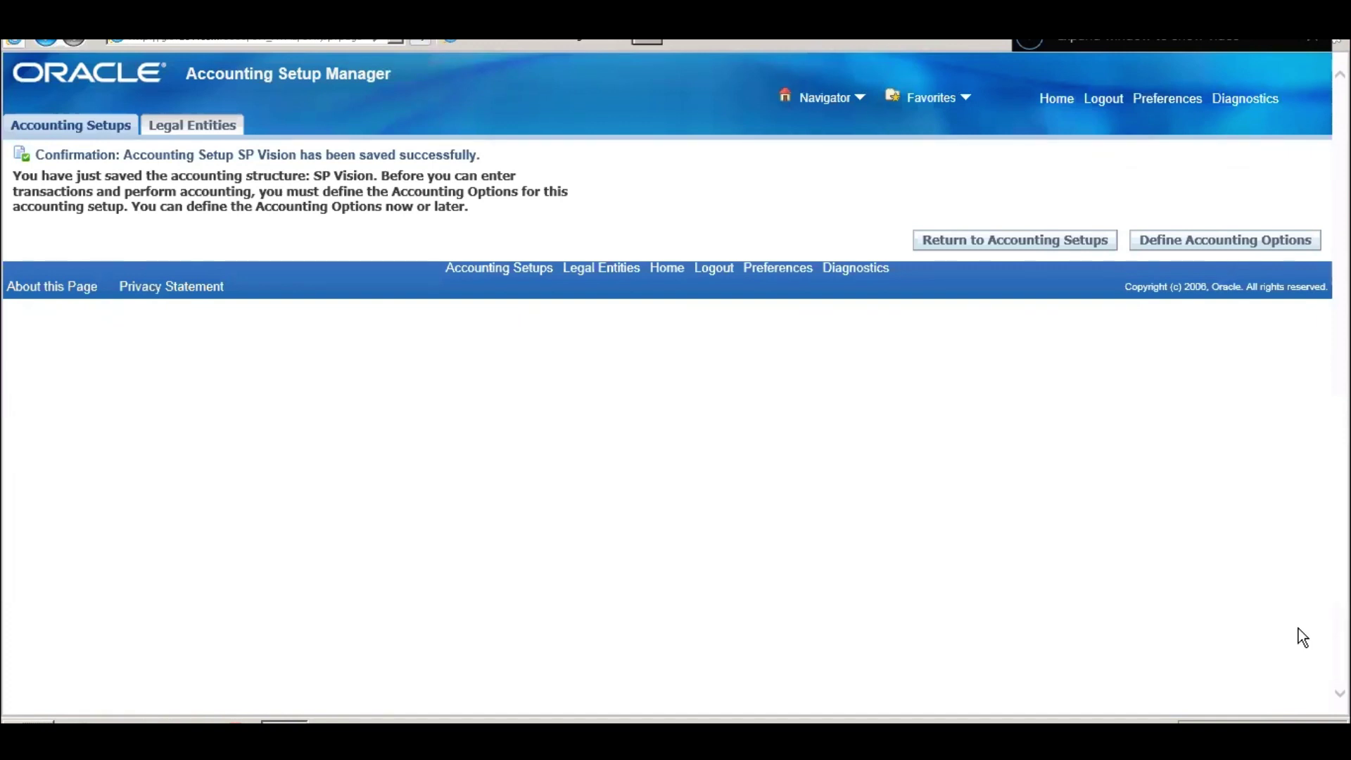
# - Go to Define Accounting Options and update the Ledger Options row
pyautogui.click(1273, 238)
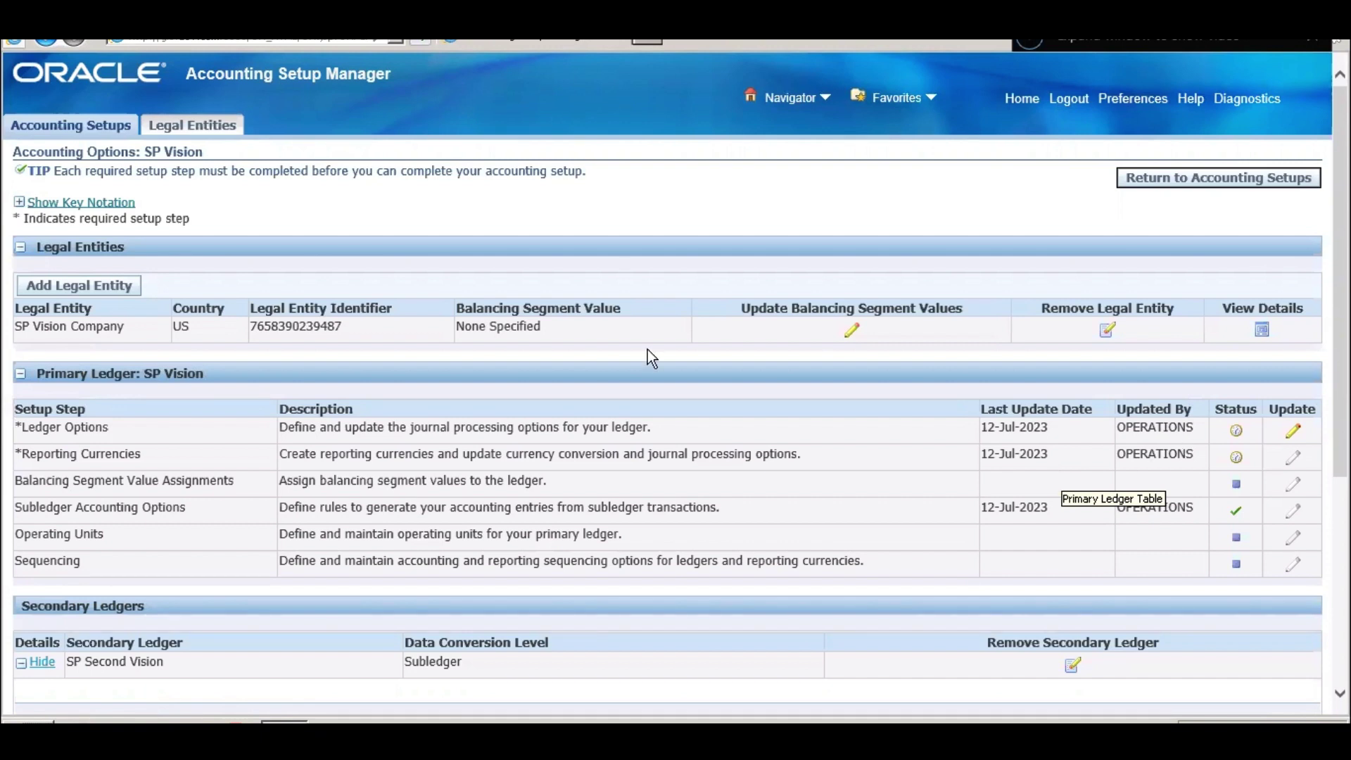
pyautogui.tripleClick(62, 434)
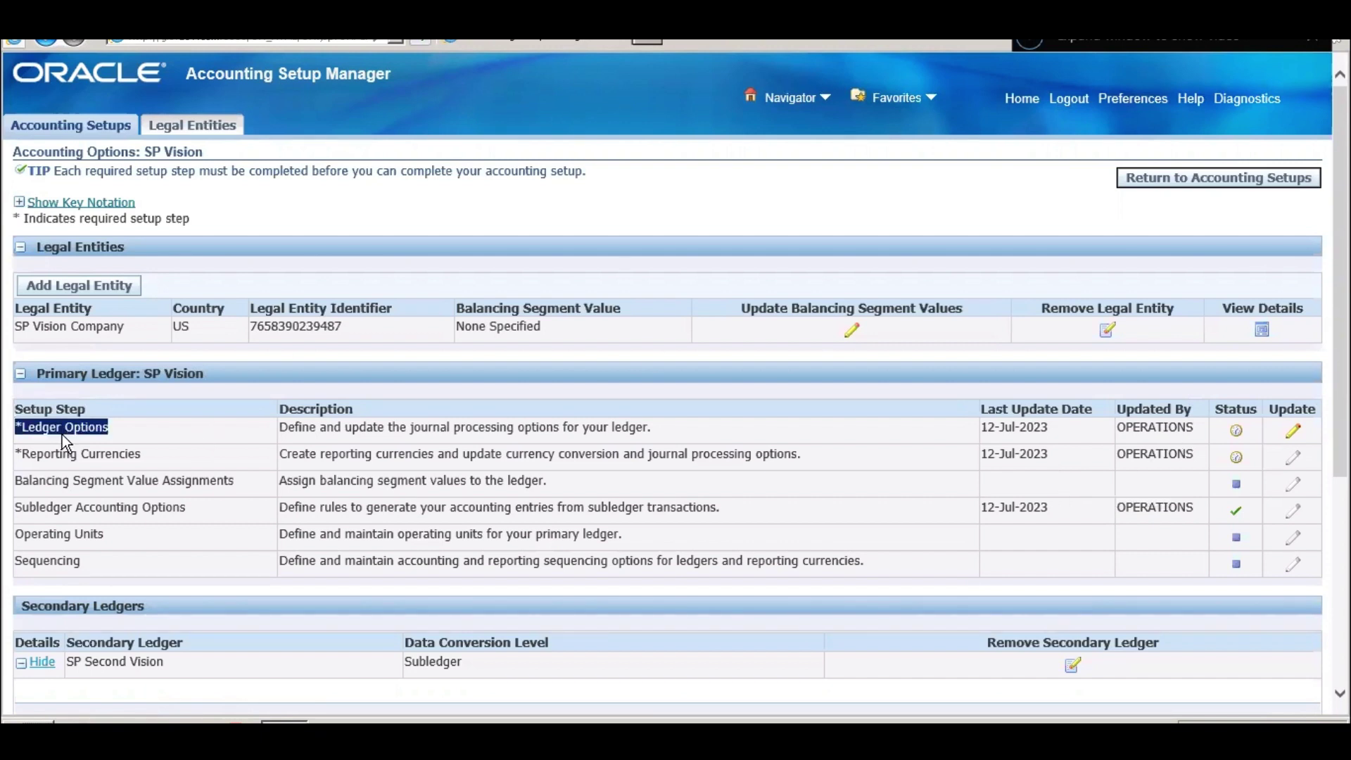
pyautogui.tripleClick(70, 450)
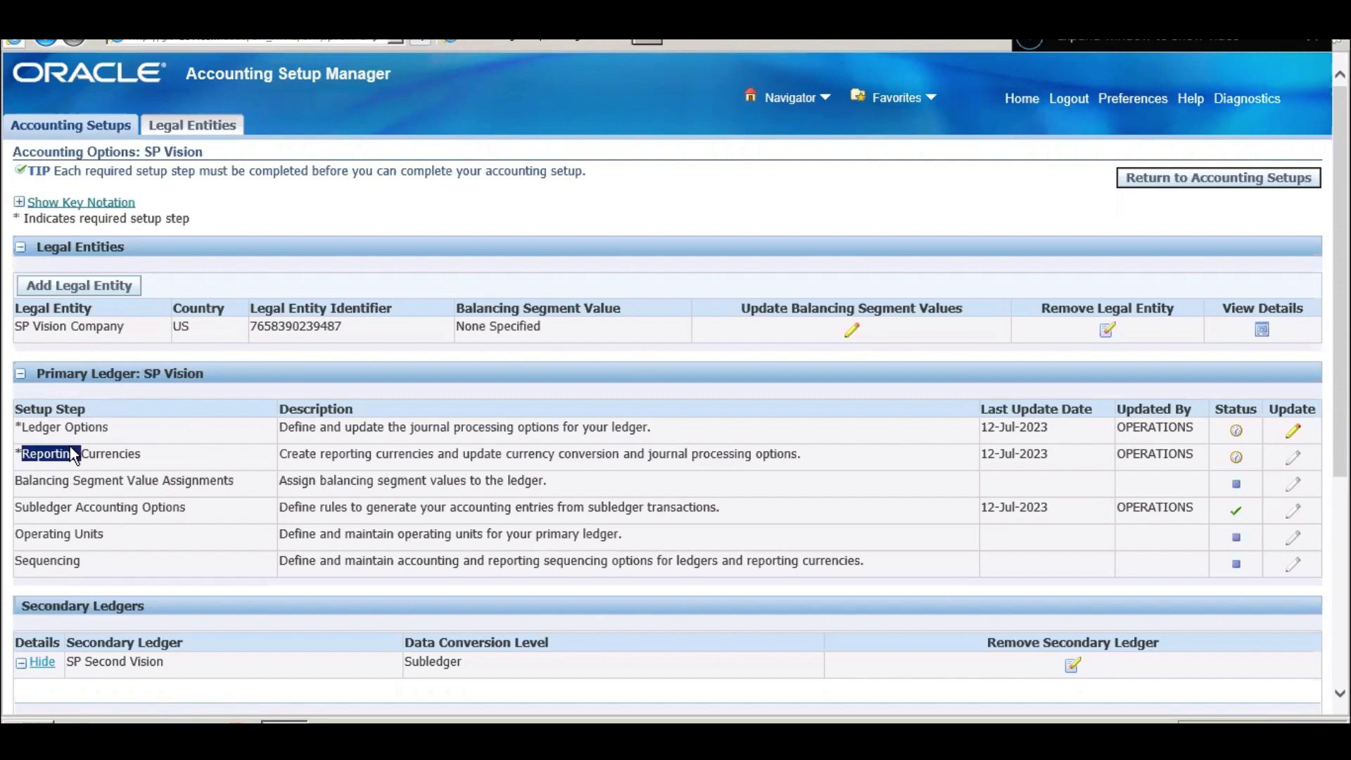
pyautogui.click(1293, 435)
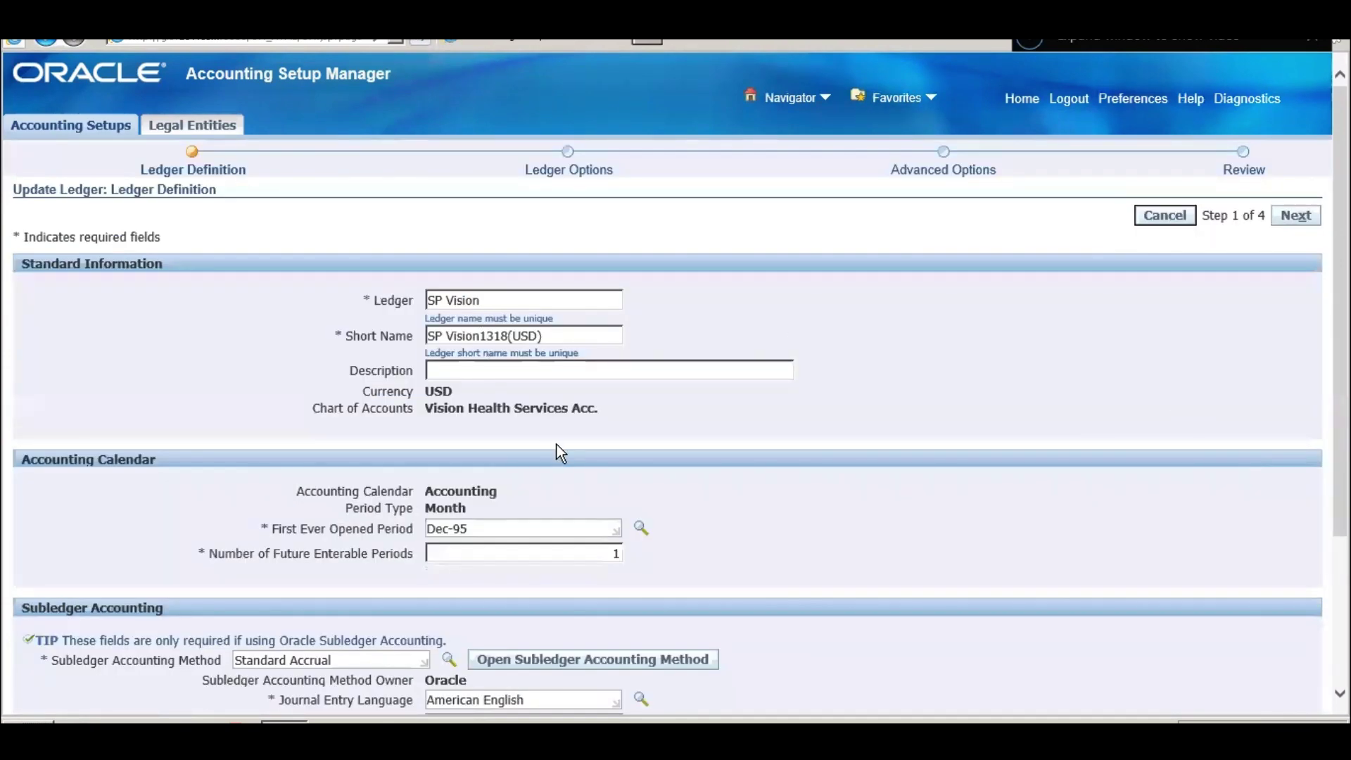
# - Replace Dec-95 in First Ever Opened Period, trying several years before choosing Dec-12
pyautogui.scroll(-3, 555, 446)
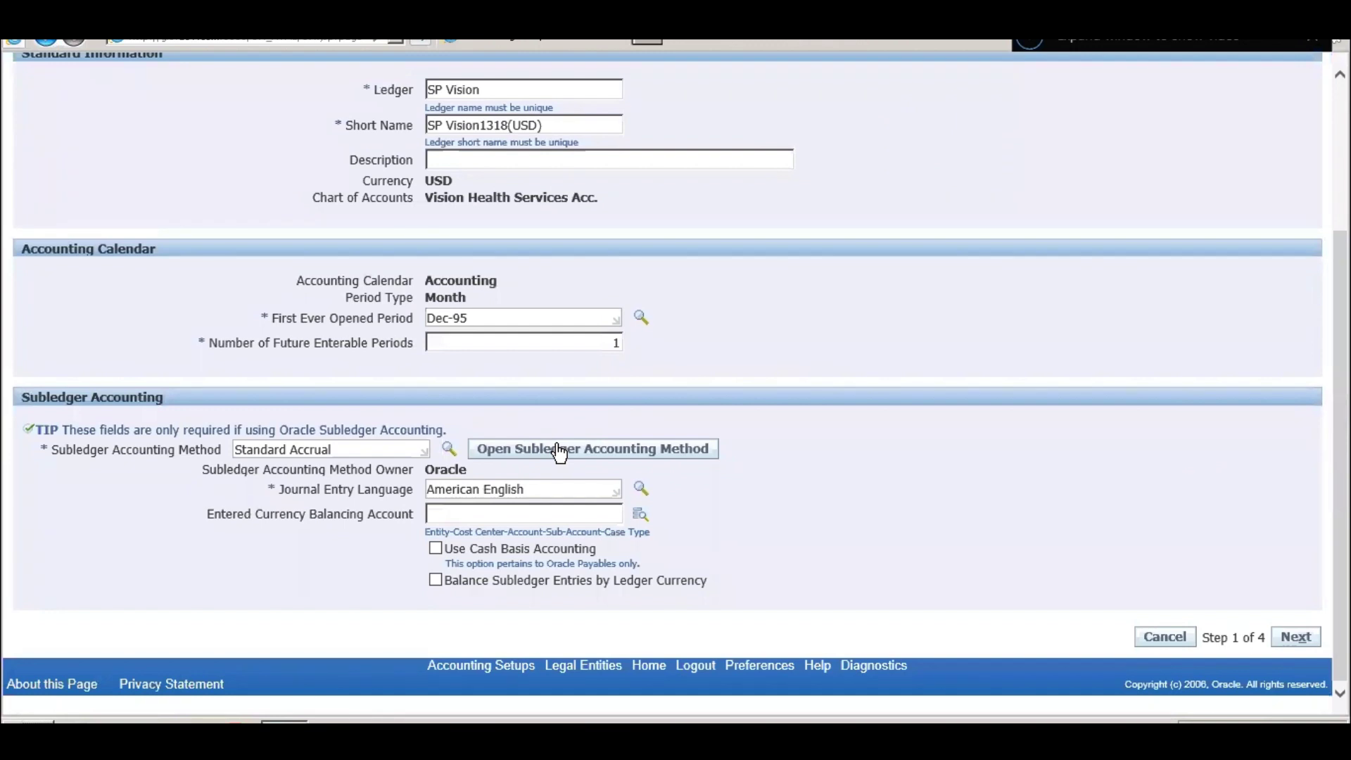
pyautogui.click(491, 320)
pyautogui.press('BackSpace')
pyautogui.press('BackSpace')
pyautogui.write('22')
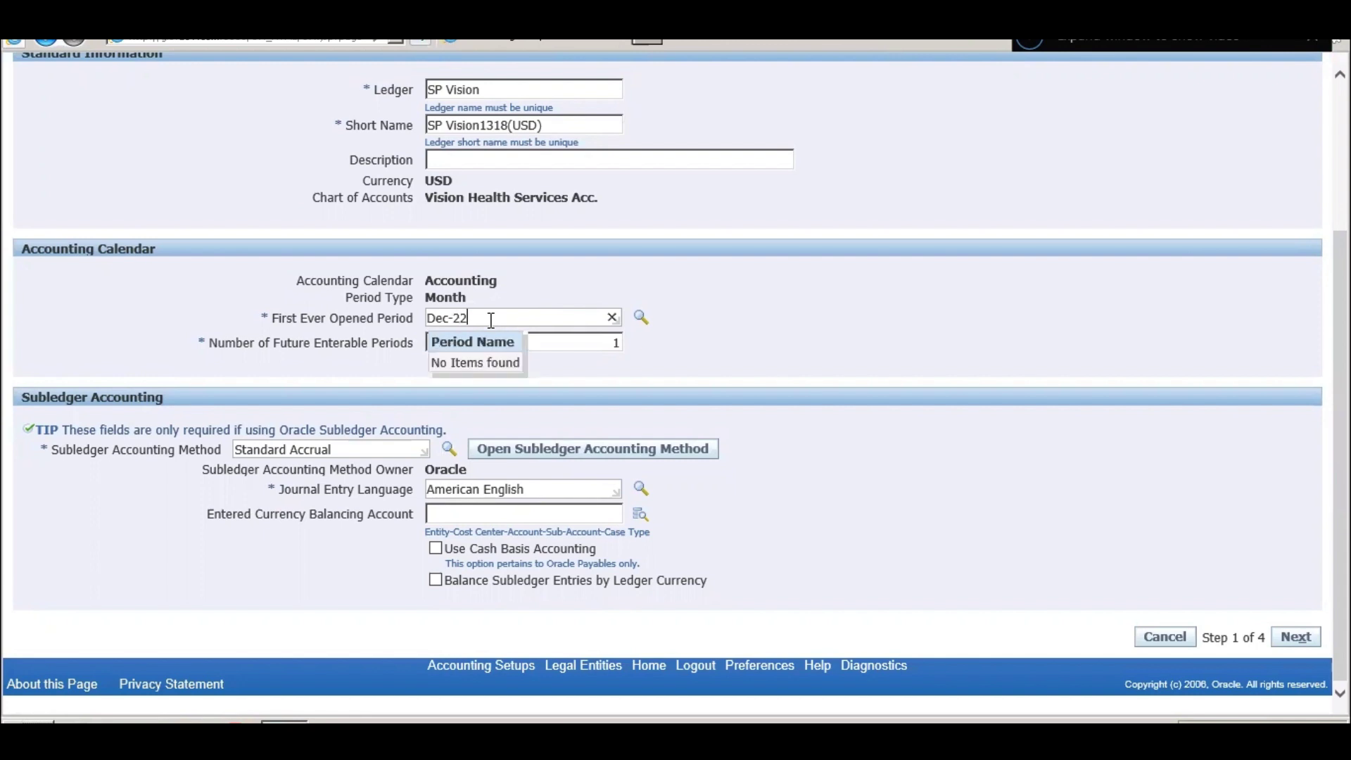
pyautogui.press('BackSpace')
pyautogui.write('1')
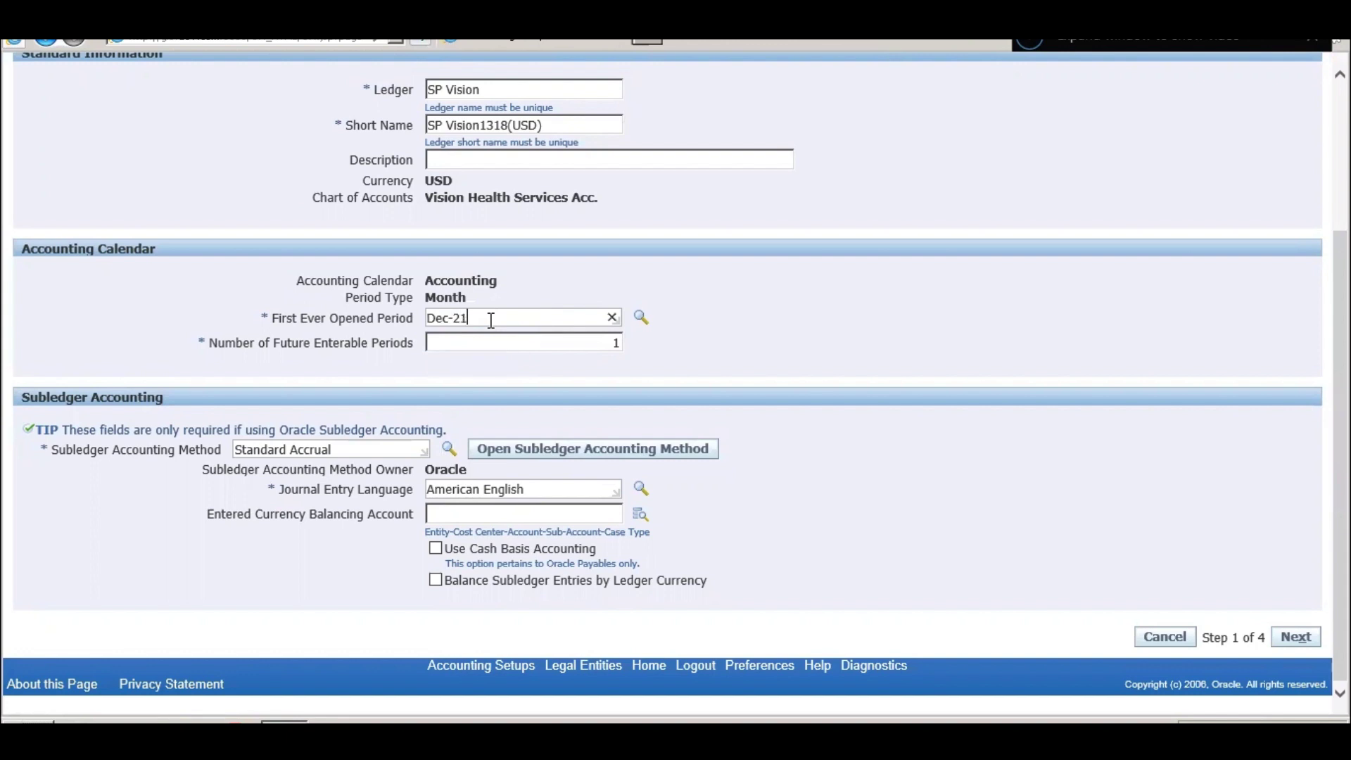
pyautogui.press('BackSpace')
pyautogui.write('0')
pyautogui.press('BackSpace')
pyautogui.press('BackSpace')
pyautogui.write('19')
pyautogui.press('BackSpace')
pyautogui.press('BackSpace')
pyautogui.write('1')
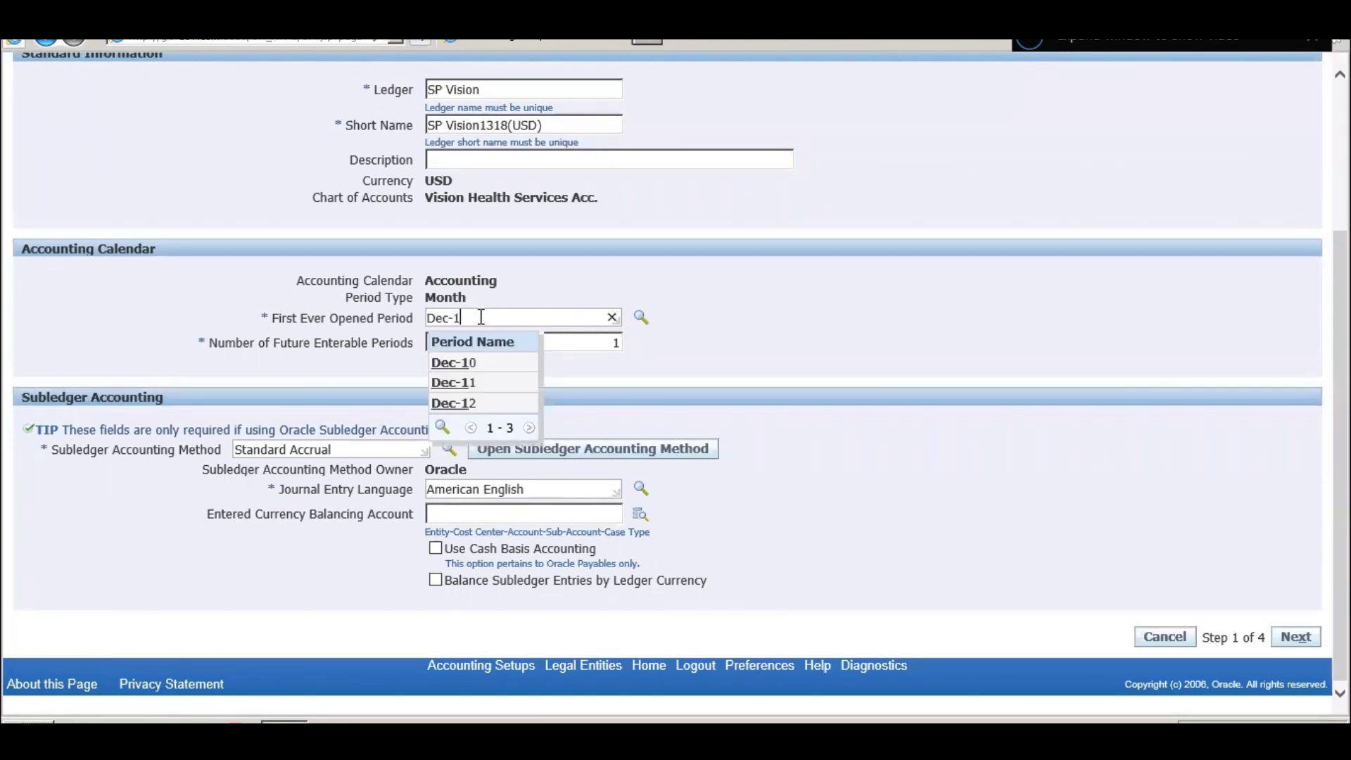
pyautogui.press('BackSpace')
pyautogui.write('2')
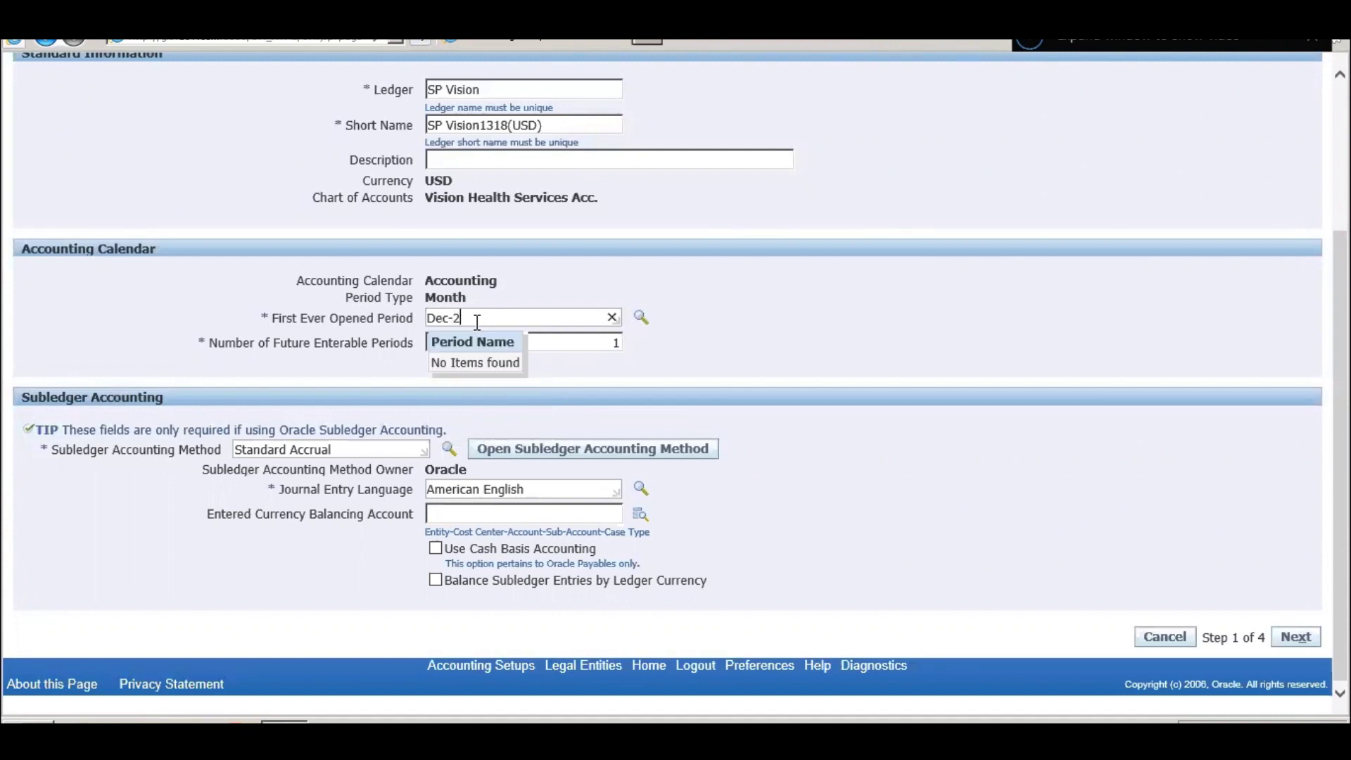
pyautogui.press('BackSpace')
pyautogui.write('1')
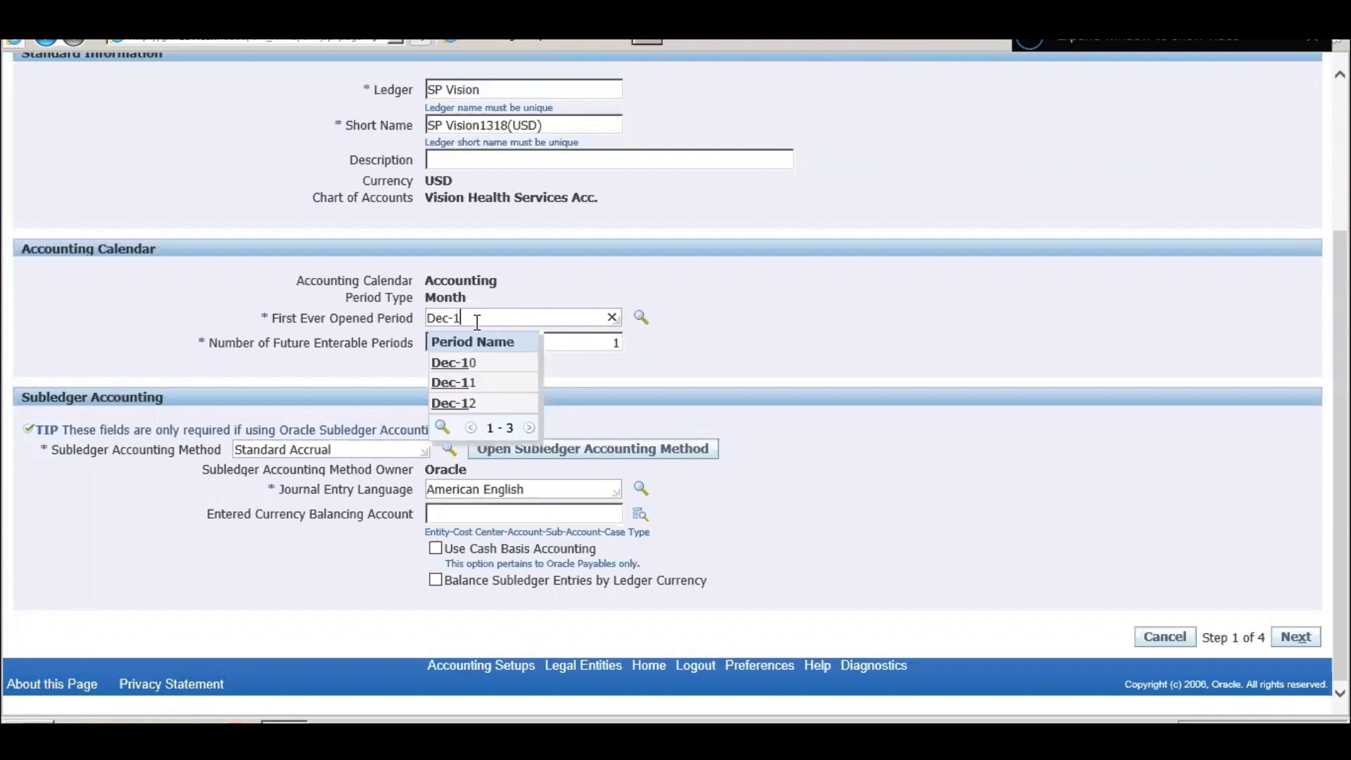
pyautogui.click(516, 403)
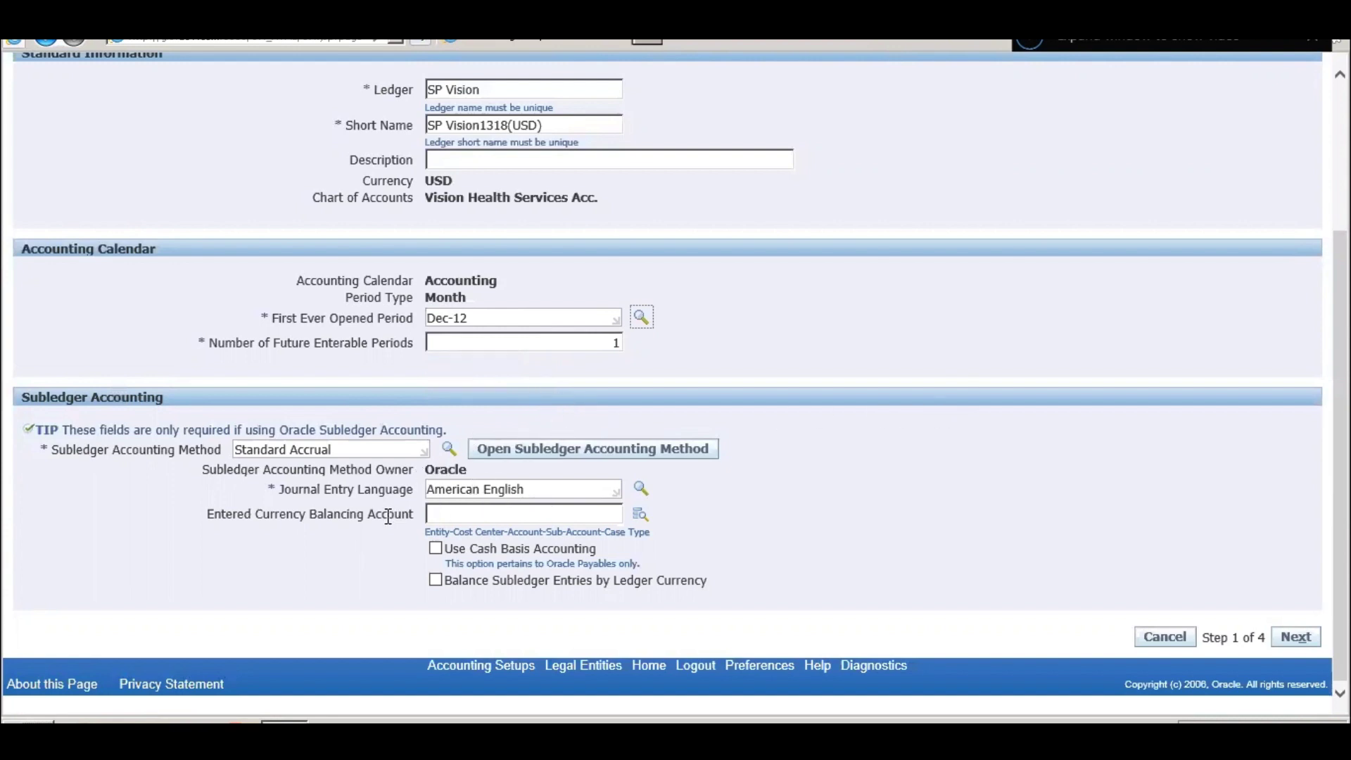
# - In the Entered Currency Balancing Account search, quick-select Cost Center 0000 and bring up the Account lookup
pyautogui.click(455, 516)
pyautogui.click(636, 516)
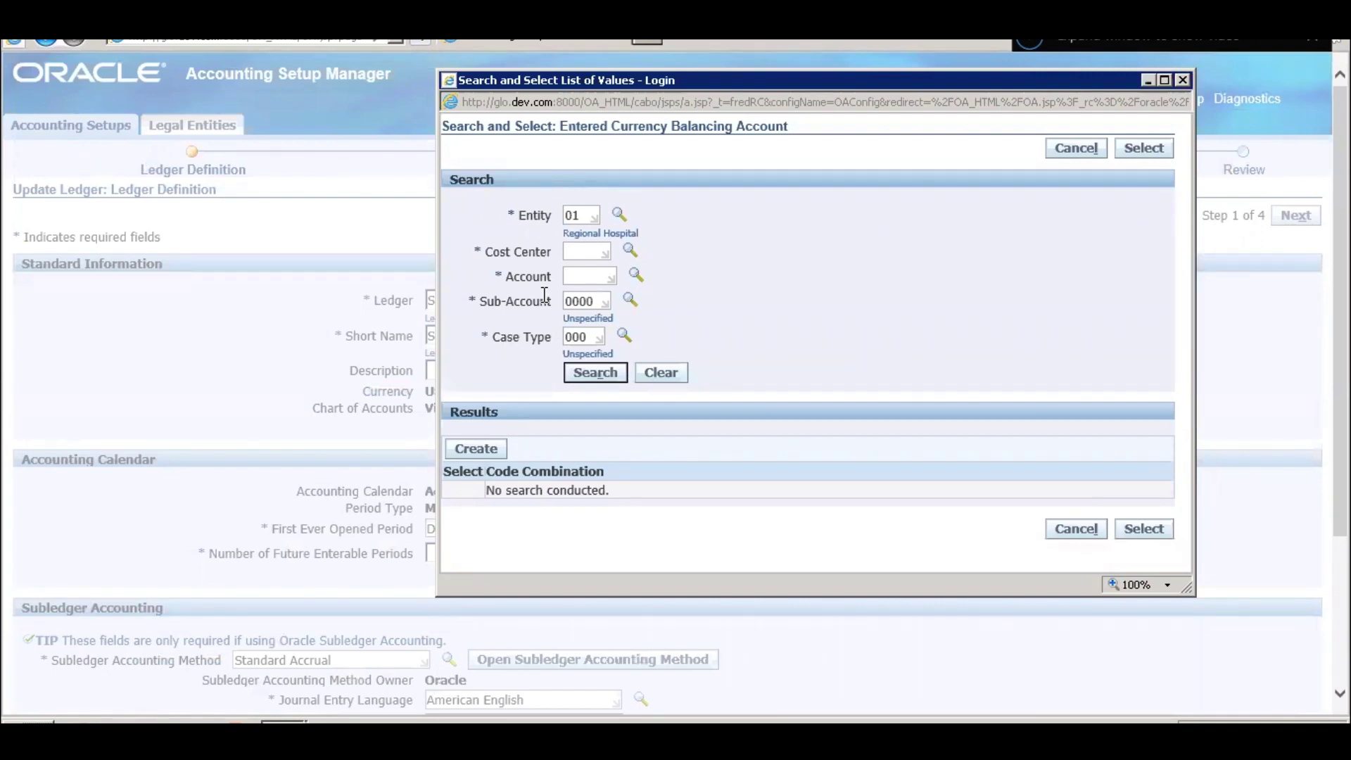
pyautogui.click(587, 248)
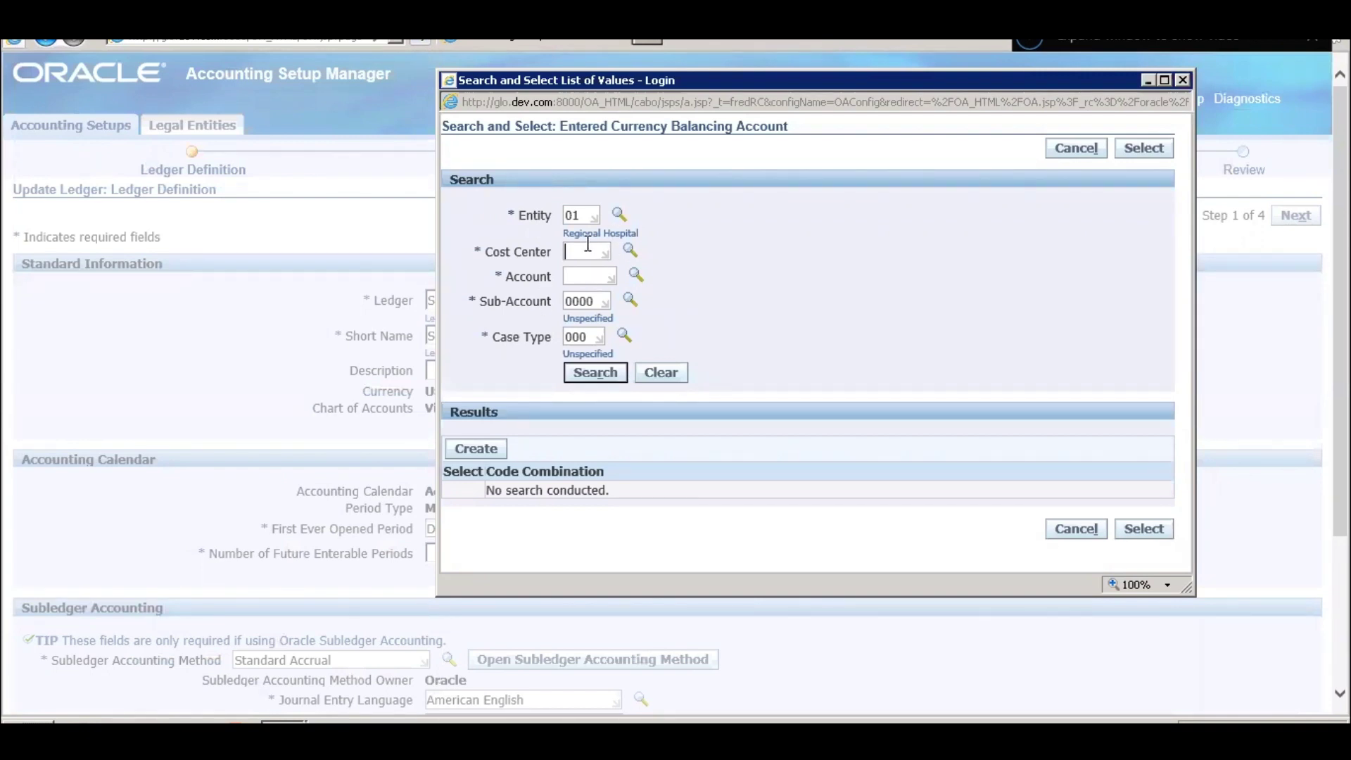
pyautogui.click(631, 251)
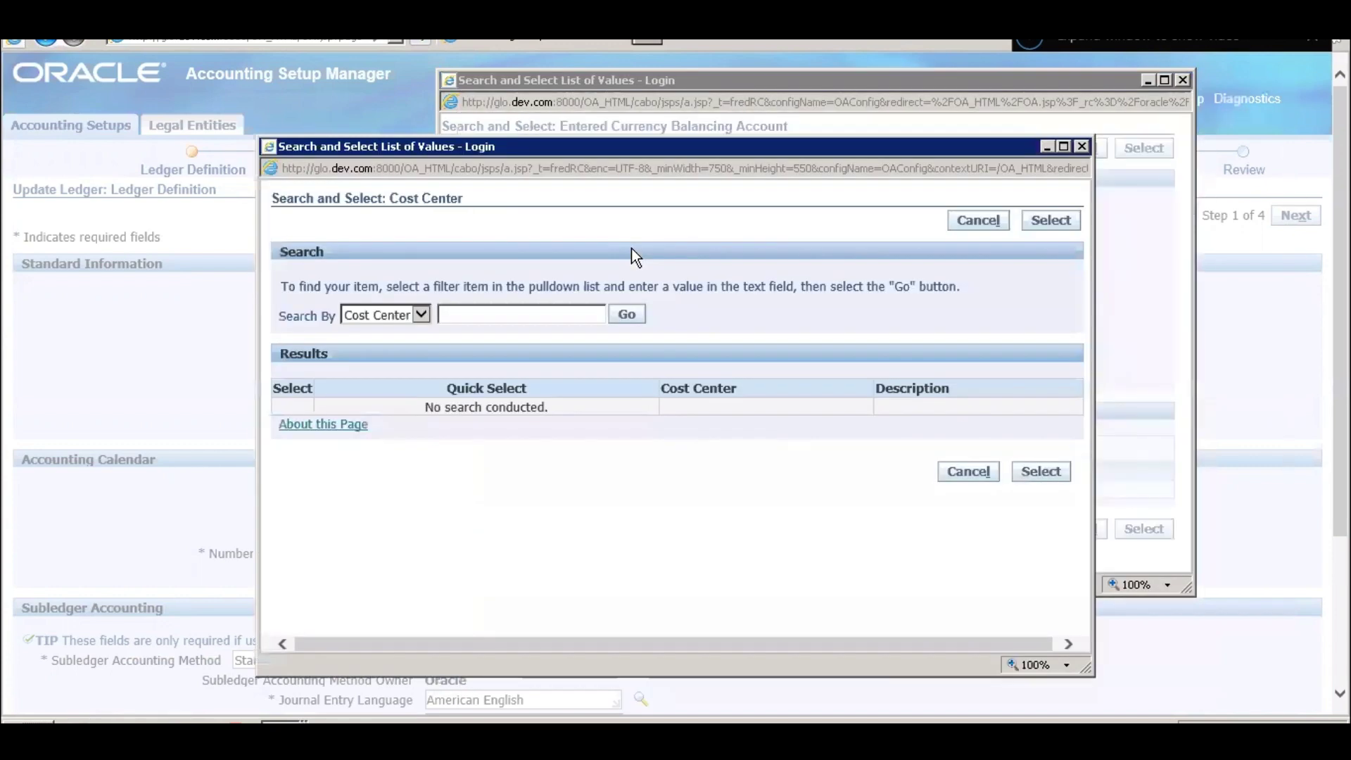
pyautogui.click(628, 315)
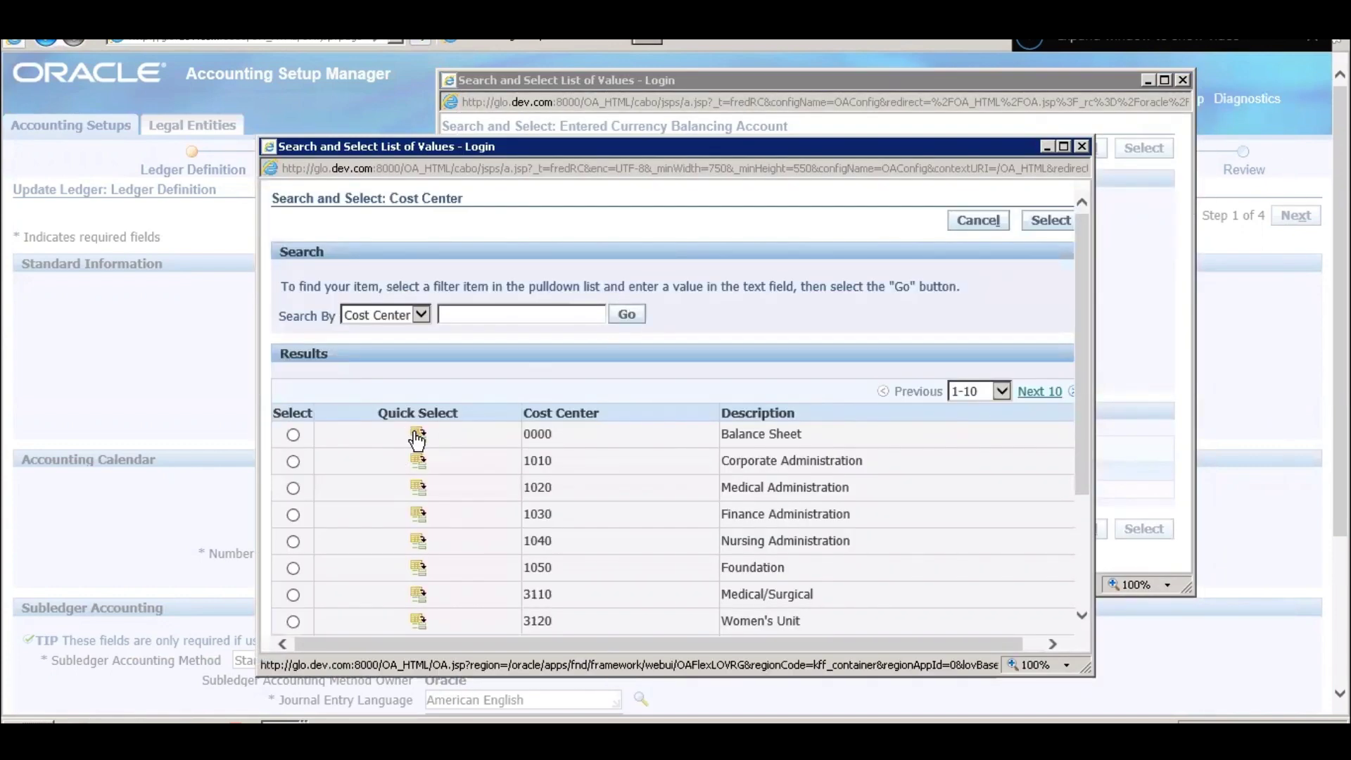
pyautogui.click(418, 434)
pyautogui.click(588, 276)
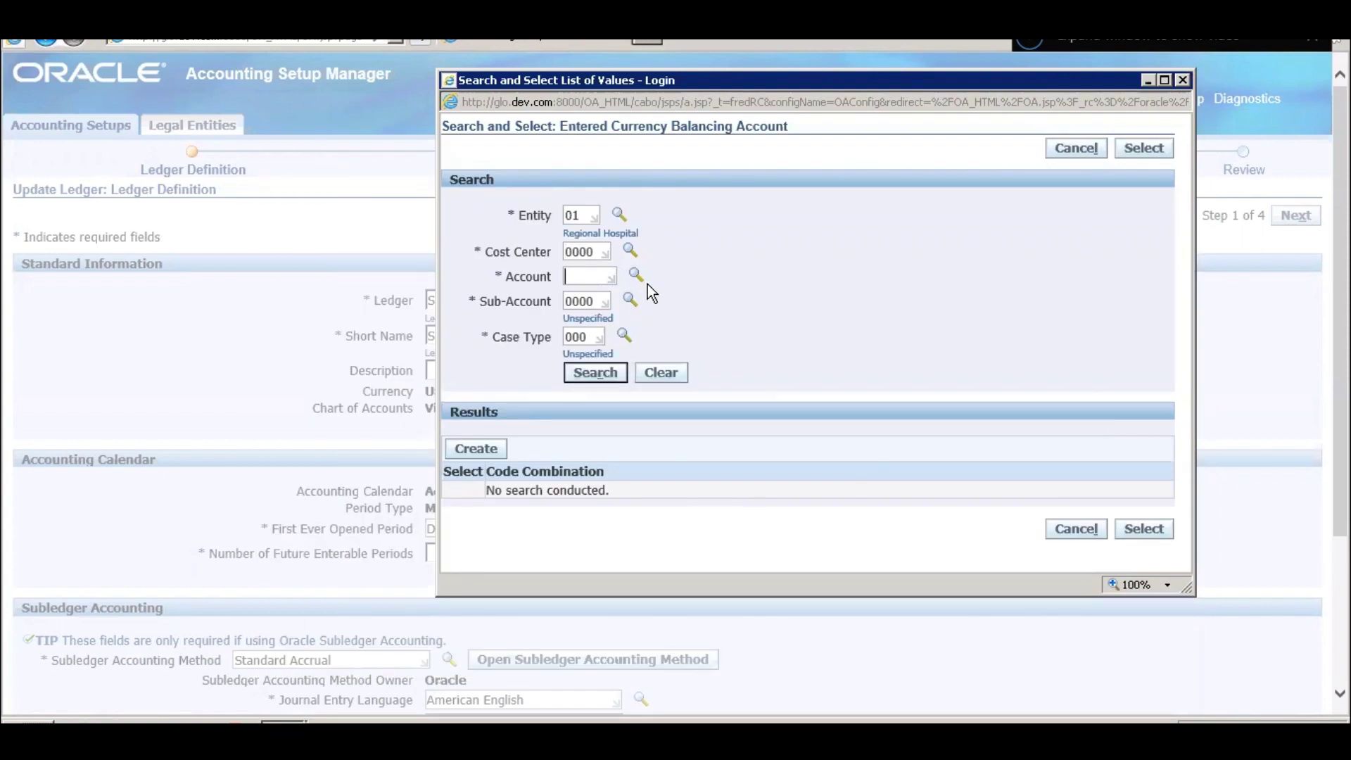
pyautogui.click(637, 275)
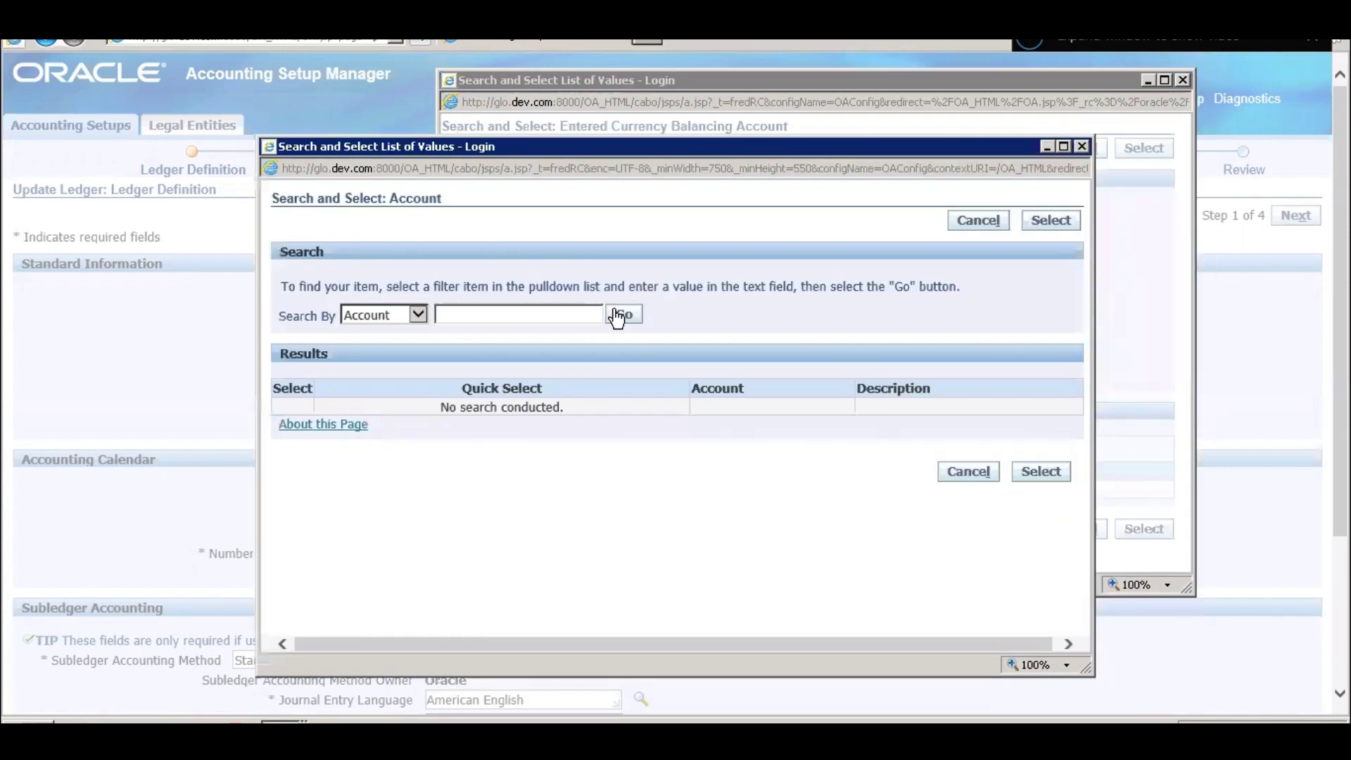
pyautogui.click(619, 315)
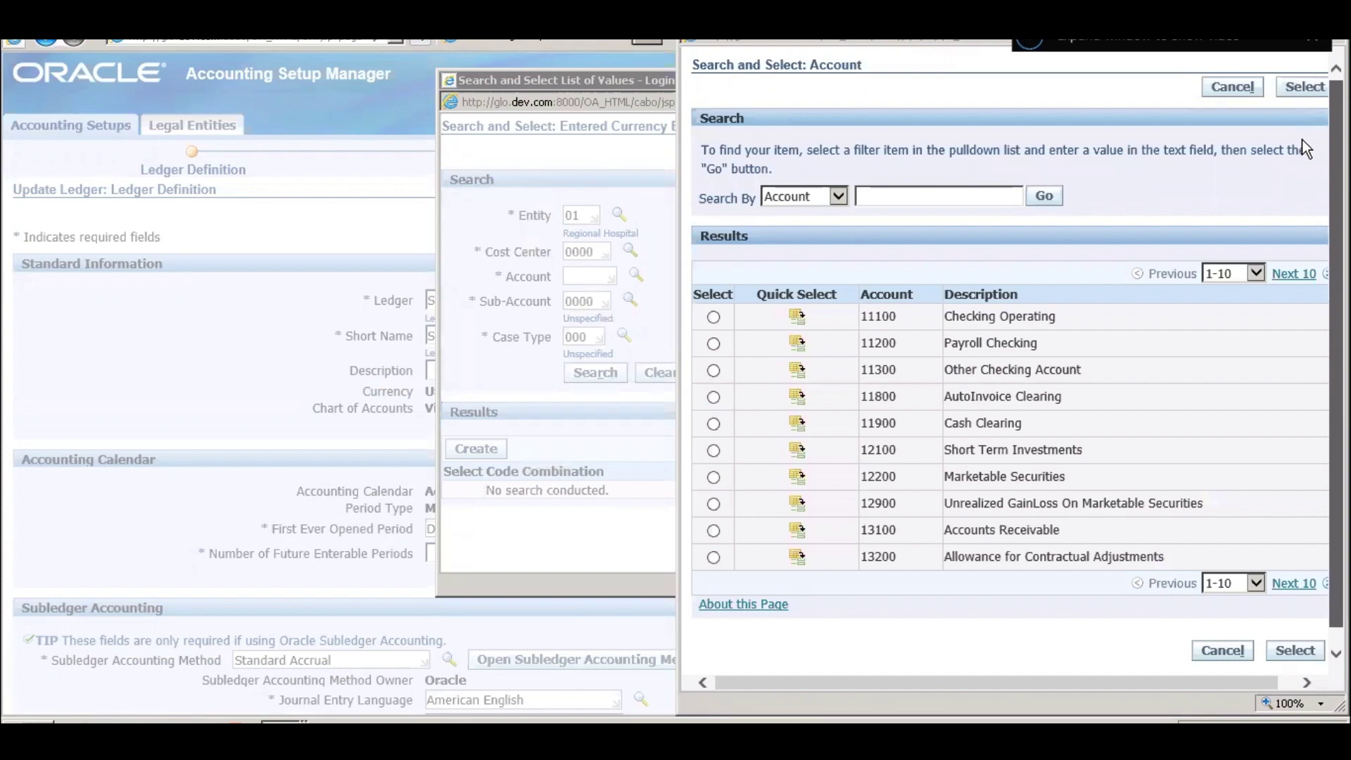
pyautogui.scroll(-1, 1057, 307)
pyautogui.scroll(1, 985, 212)
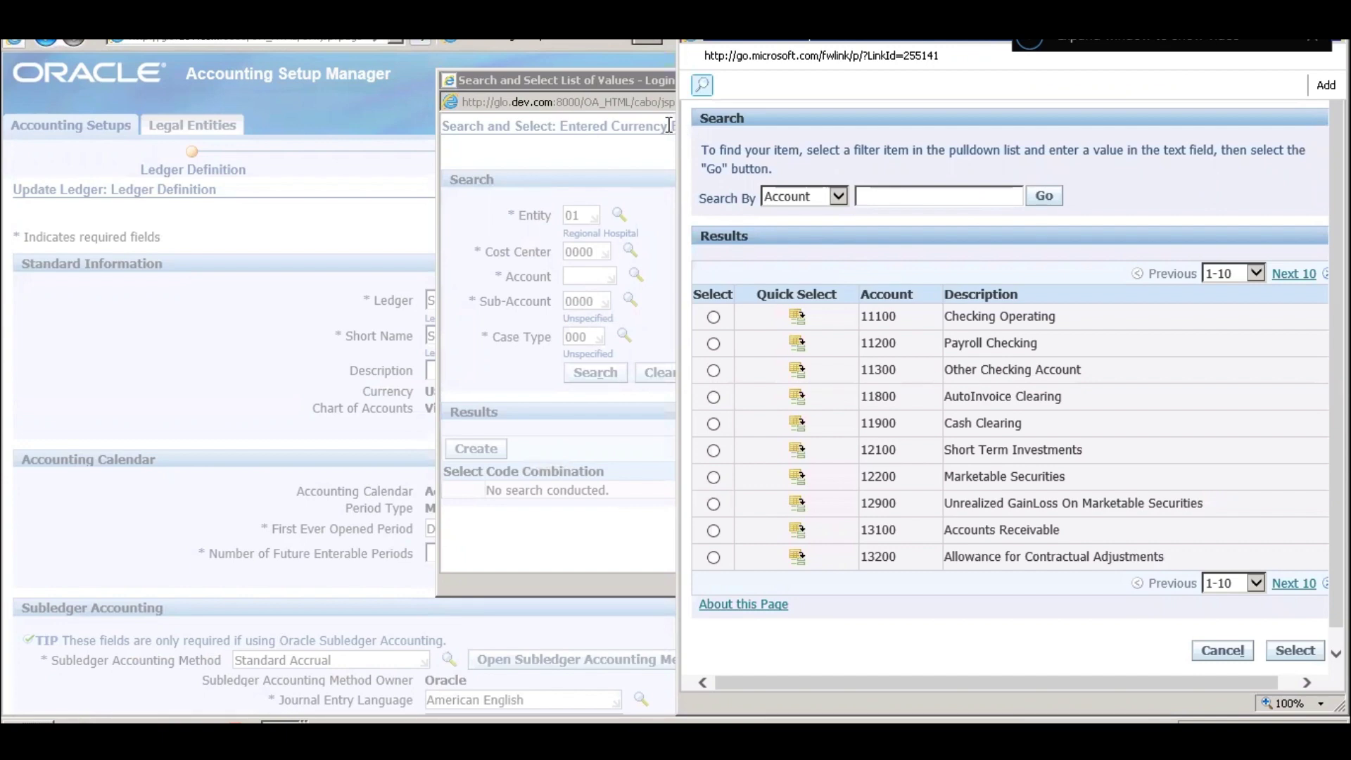
pyautogui.moveTo(678, 123); pyautogui.dragTo(956, 140)
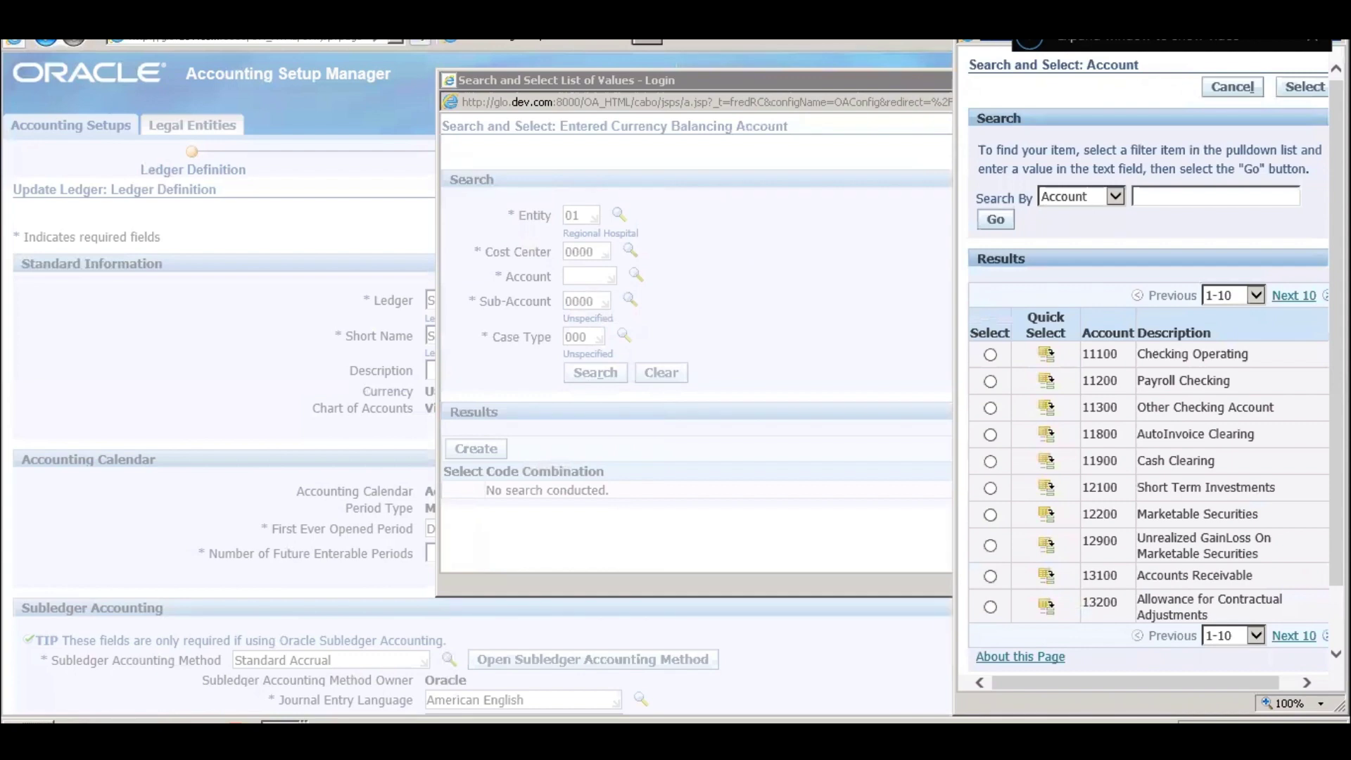
pyautogui.moveTo(955, 42); pyautogui.dragTo(506, 72)
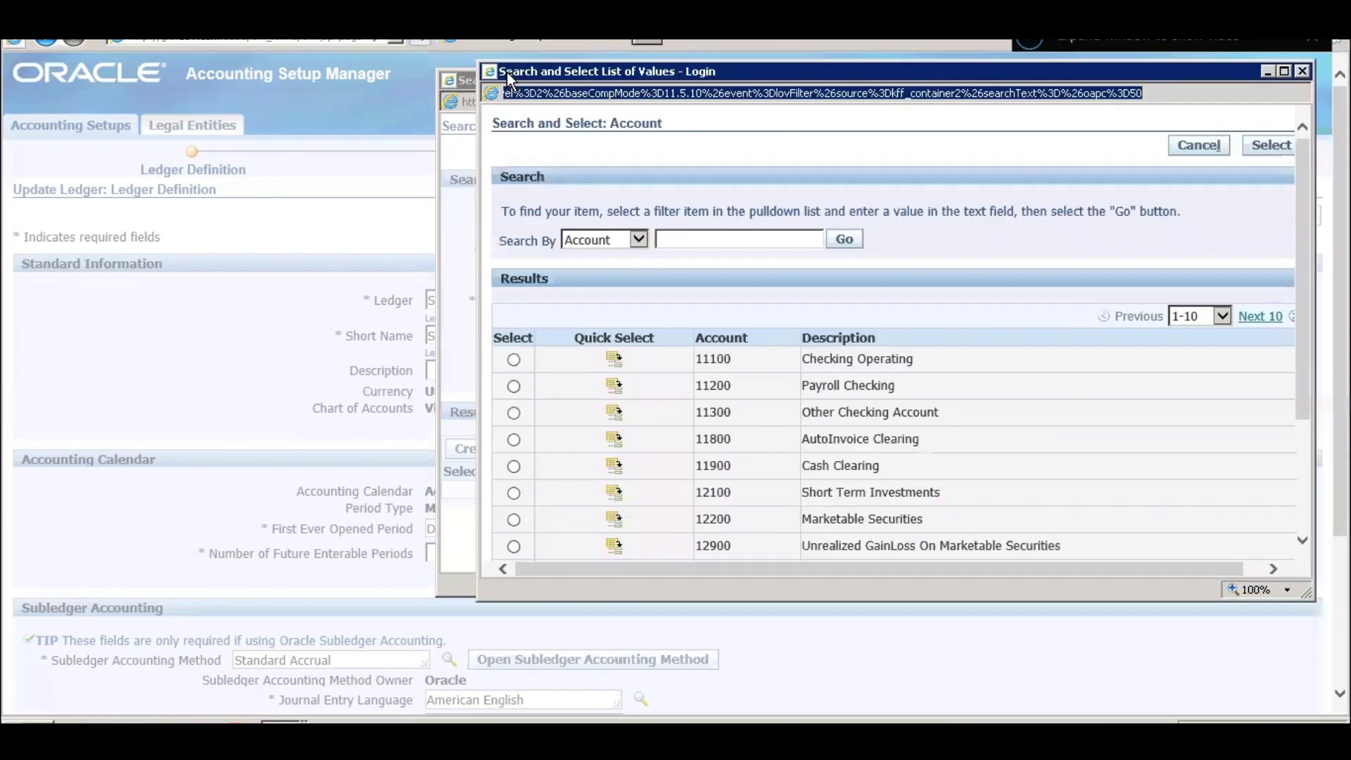
pyautogui.click(787, 245)
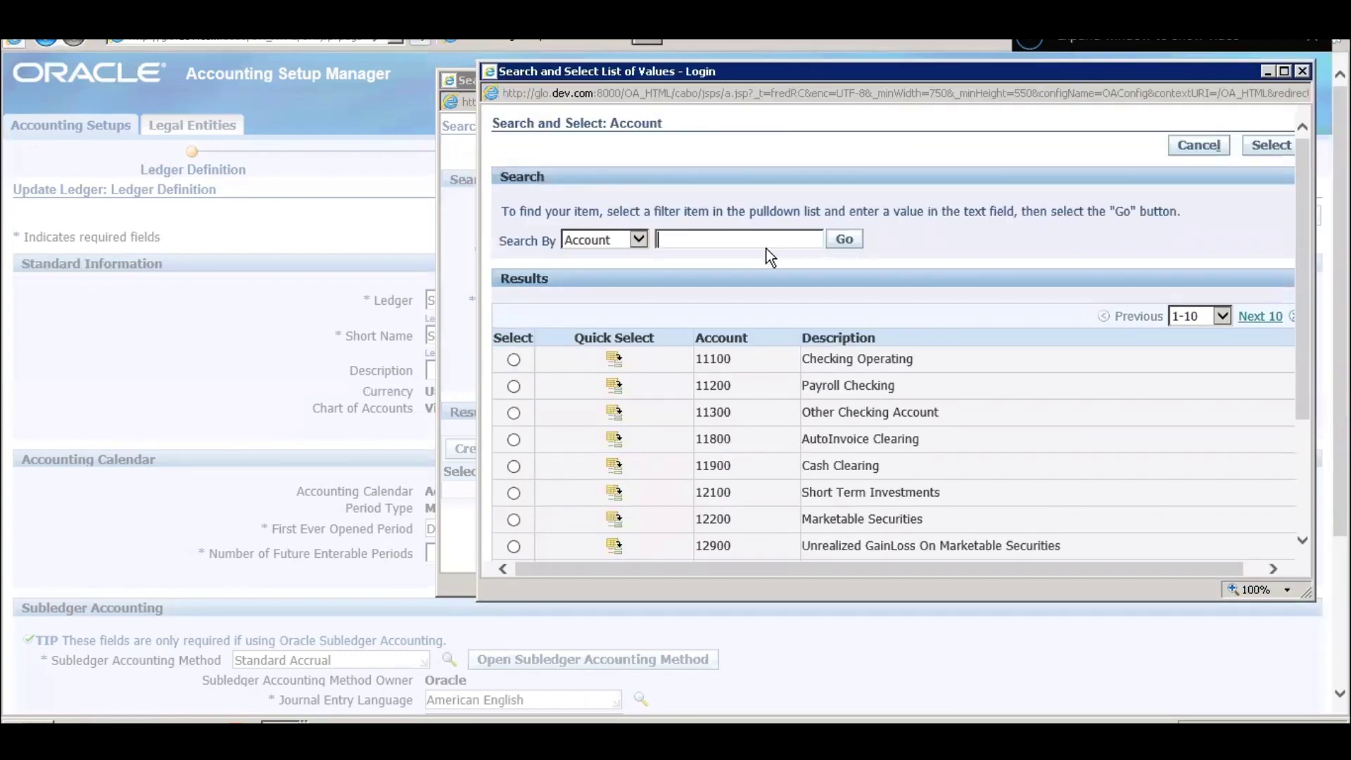
pyautogui.write('Currenchy')
pyautogui.press('BackSpace')
pyautogui.press('BackSpace')
pyautogui.write('y')
pyautogui.press('Return')
pyautogui.click(754, 237)
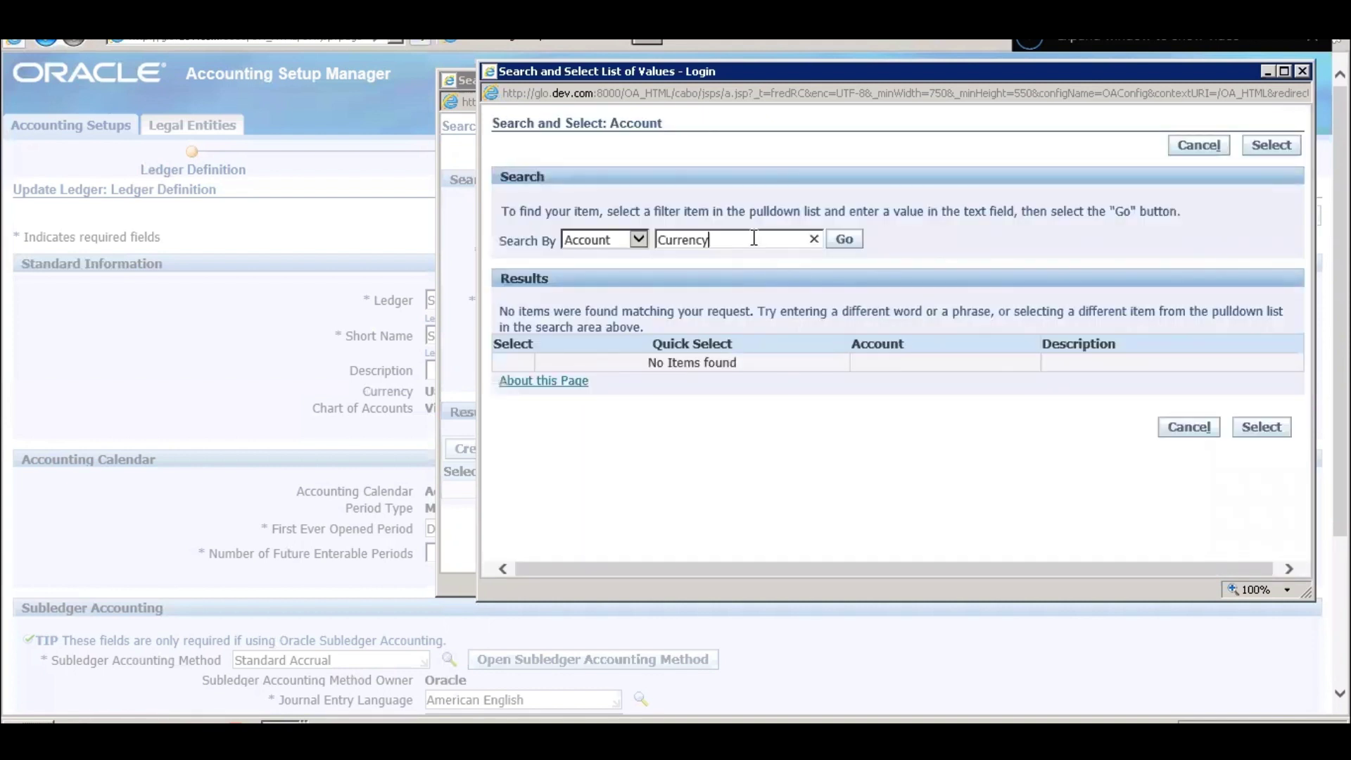
pyautogui.press('BackSpace')
pyautogui.press('BackSpace')
pyautogui.press('BackSpace')
pyautogui.press('BackSpace')
pyautogui.press('BackSpace')
pyautogui.press('BackSpace')
pyautogui.press('BackSpace')
pyautogui.press('BackSpace')
pyautogui.press('Return')
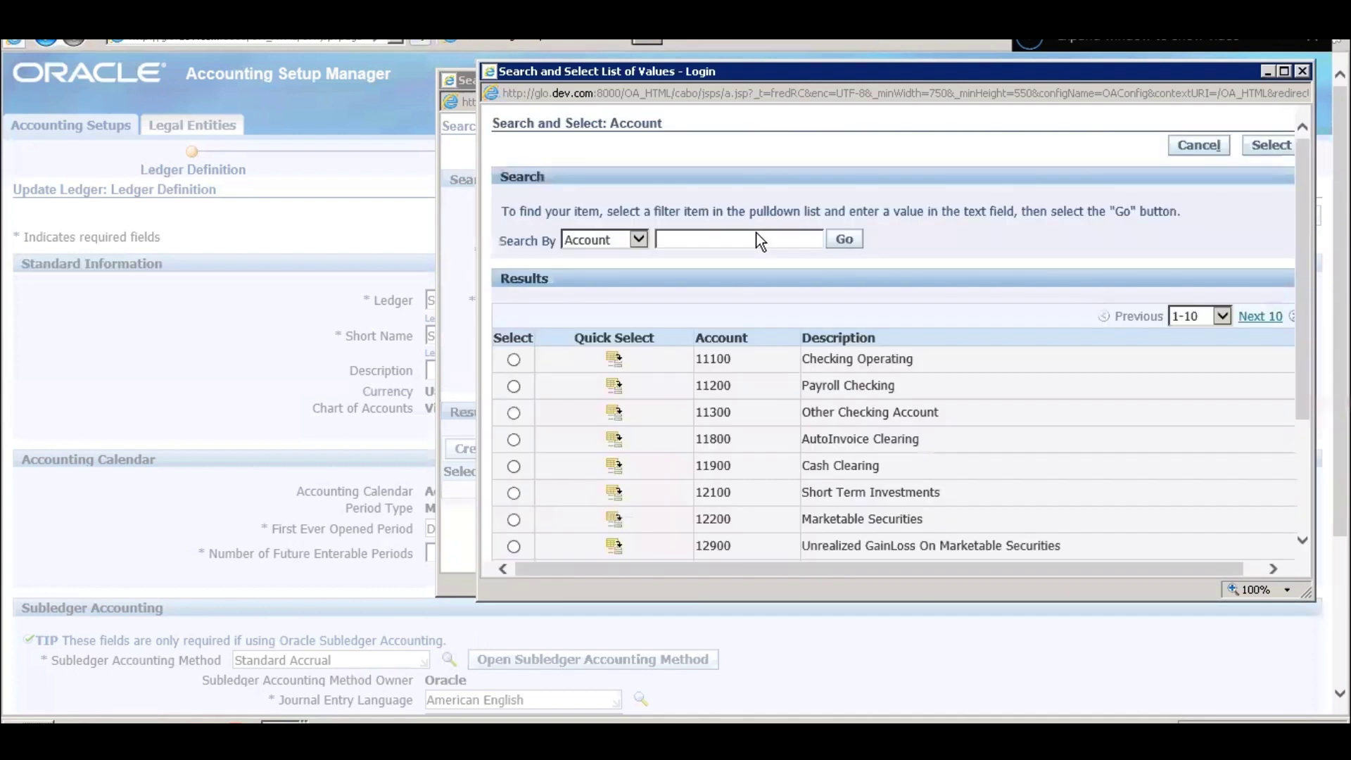
pyautogui.click(760, 240)
pyautogui.write('Balancing')
pyautogui.press('Return')
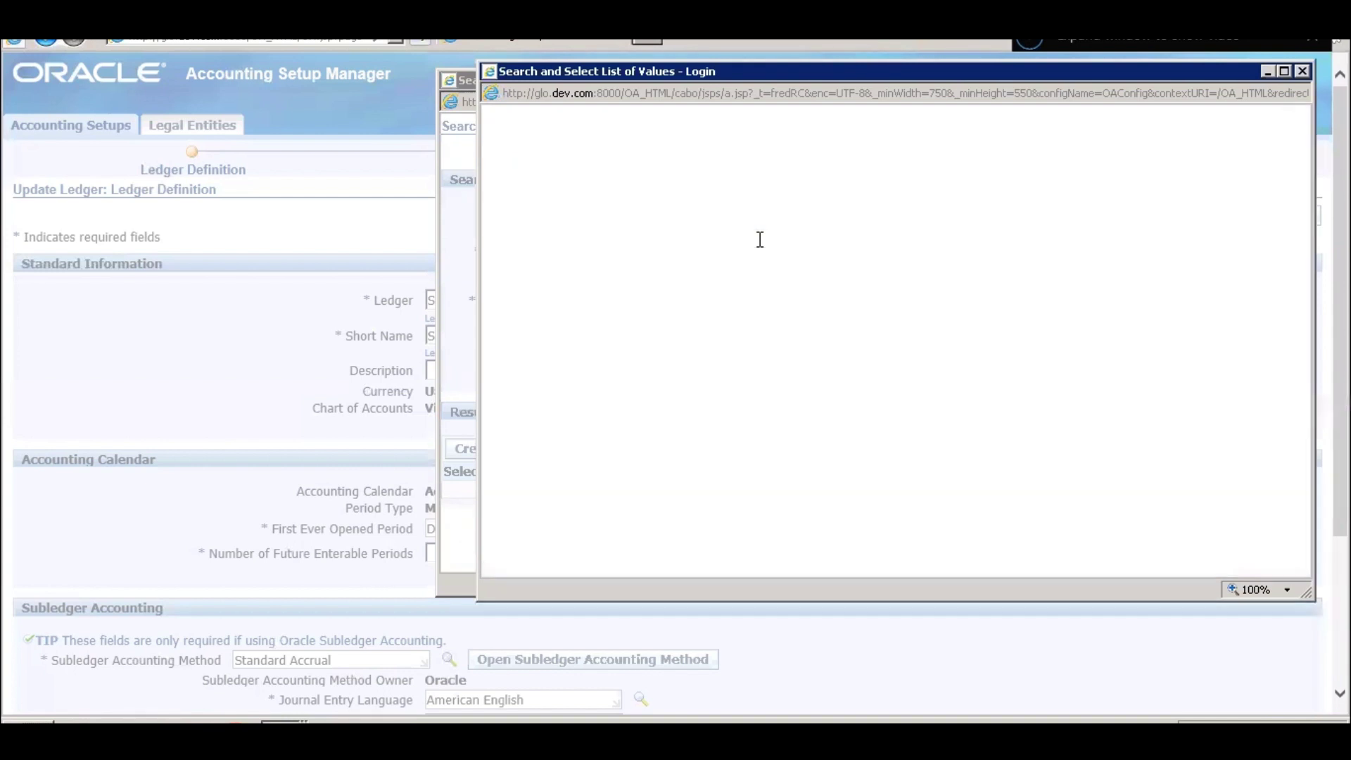
pyautogui.doubleClick(760, 239)
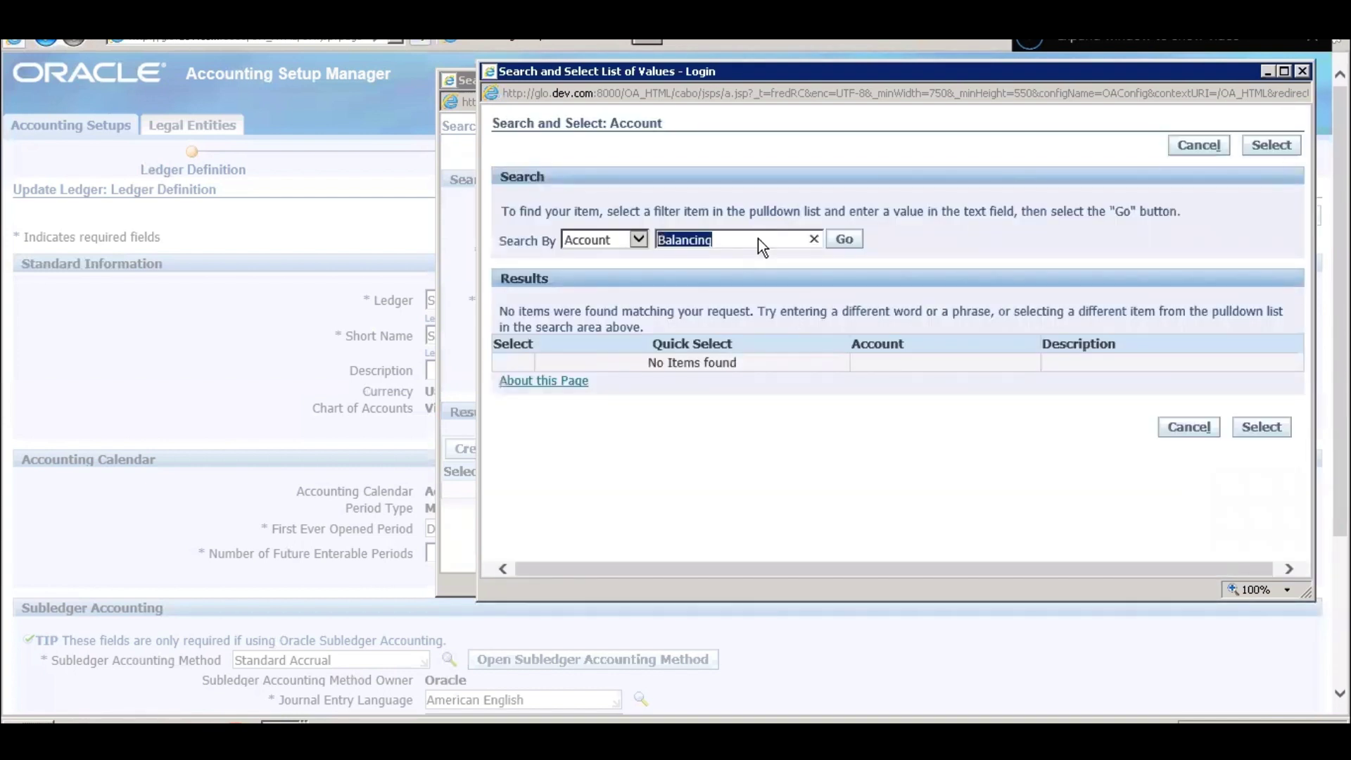
pyautogui.press('BackSpace')
pyautogui.press('Return')
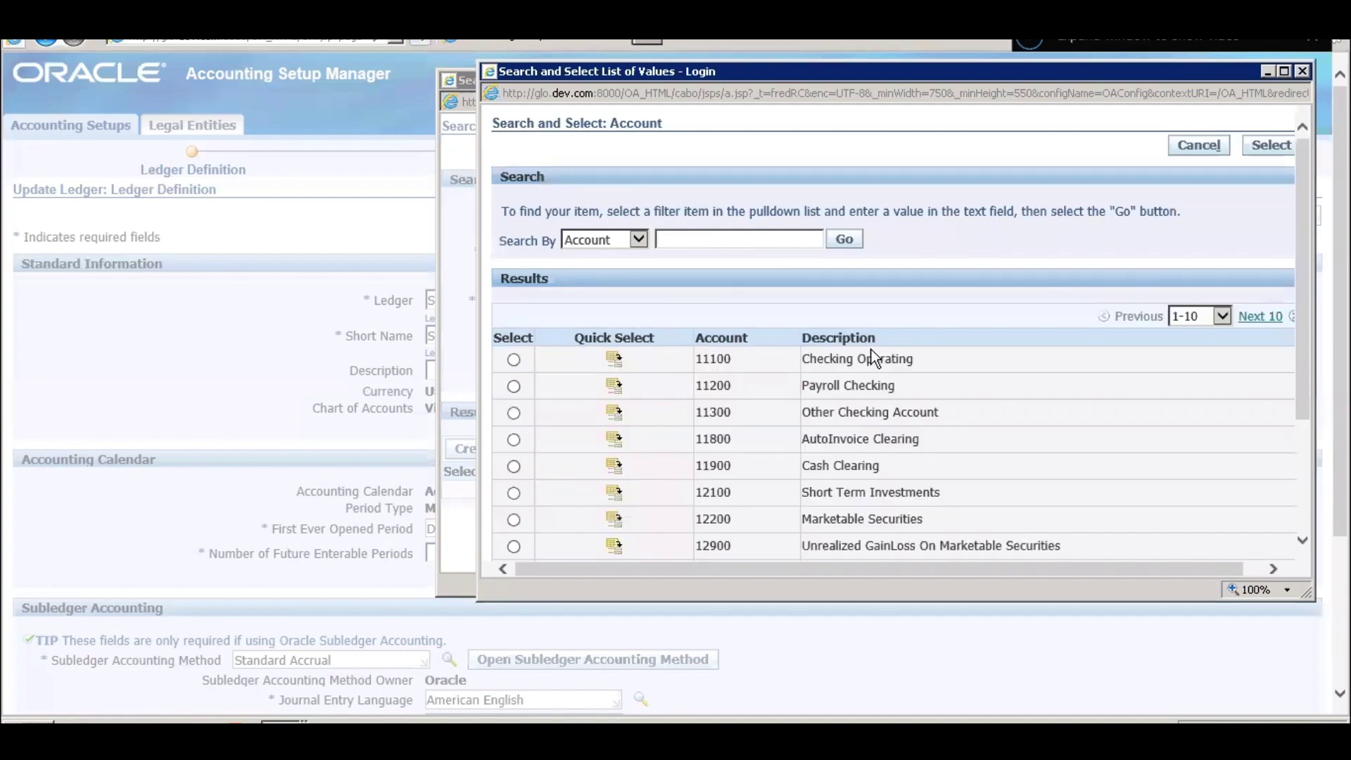
# - Page through the Account results back to the 81-90 page and quick-select 25900 Suspense
pyautogui.scroll(-1, 873, 358)
pyautogui.scroll(-2, 894, 340)
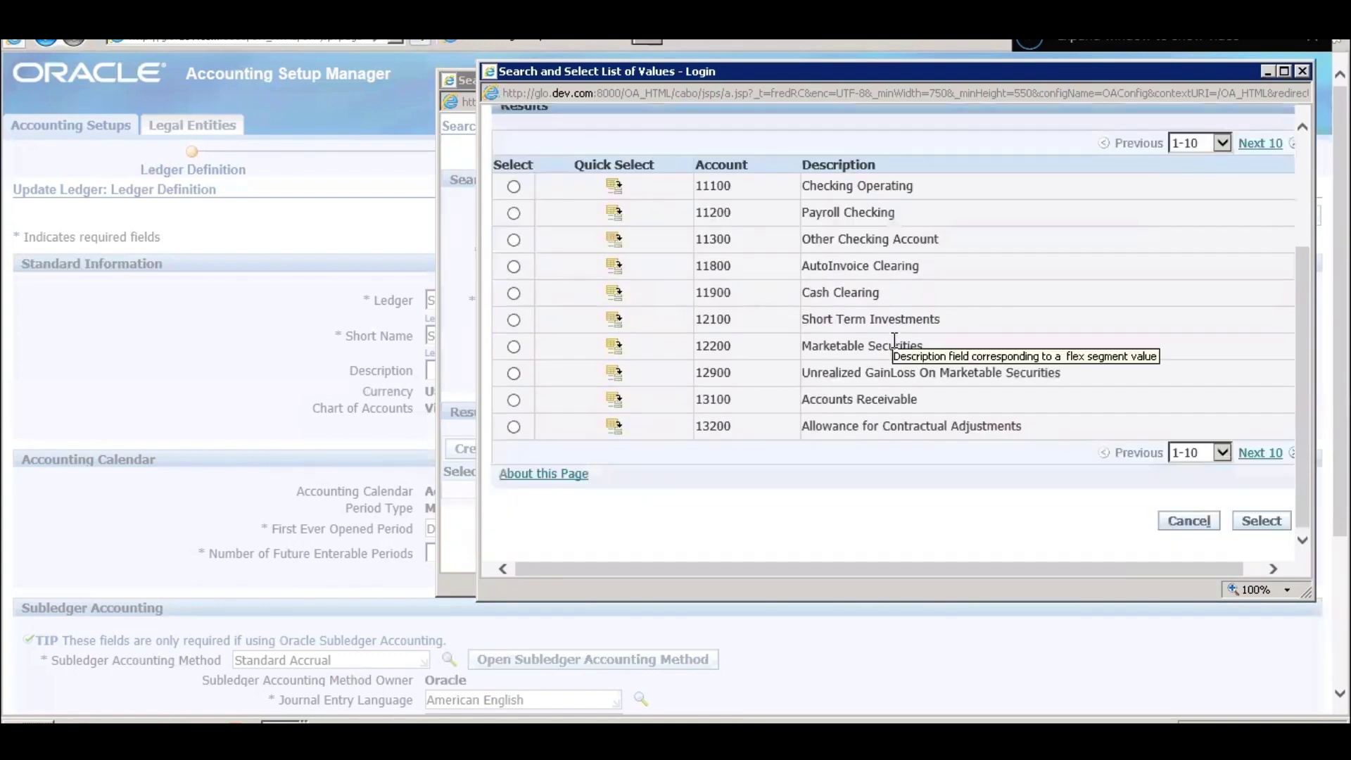
pyautogui.click(1256, 457)
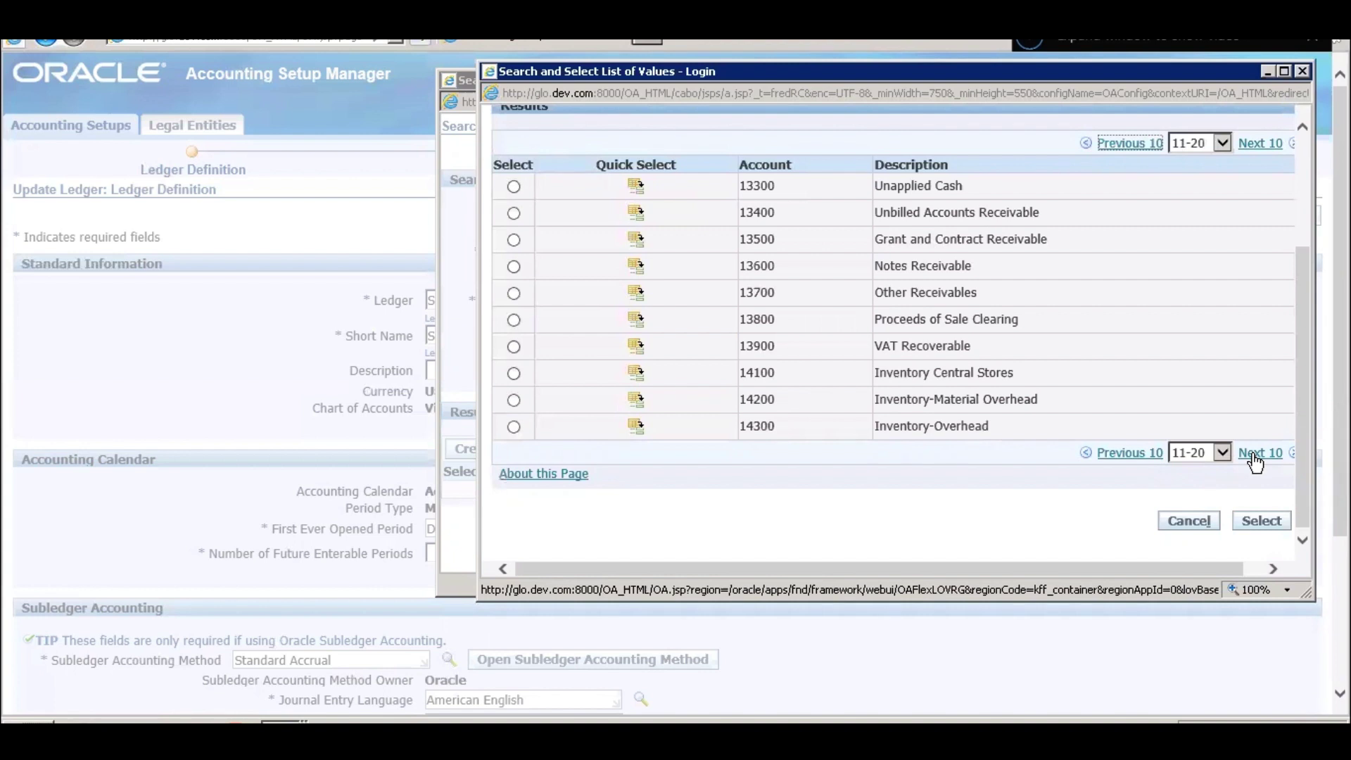
pyautogui.click(1255, 457)
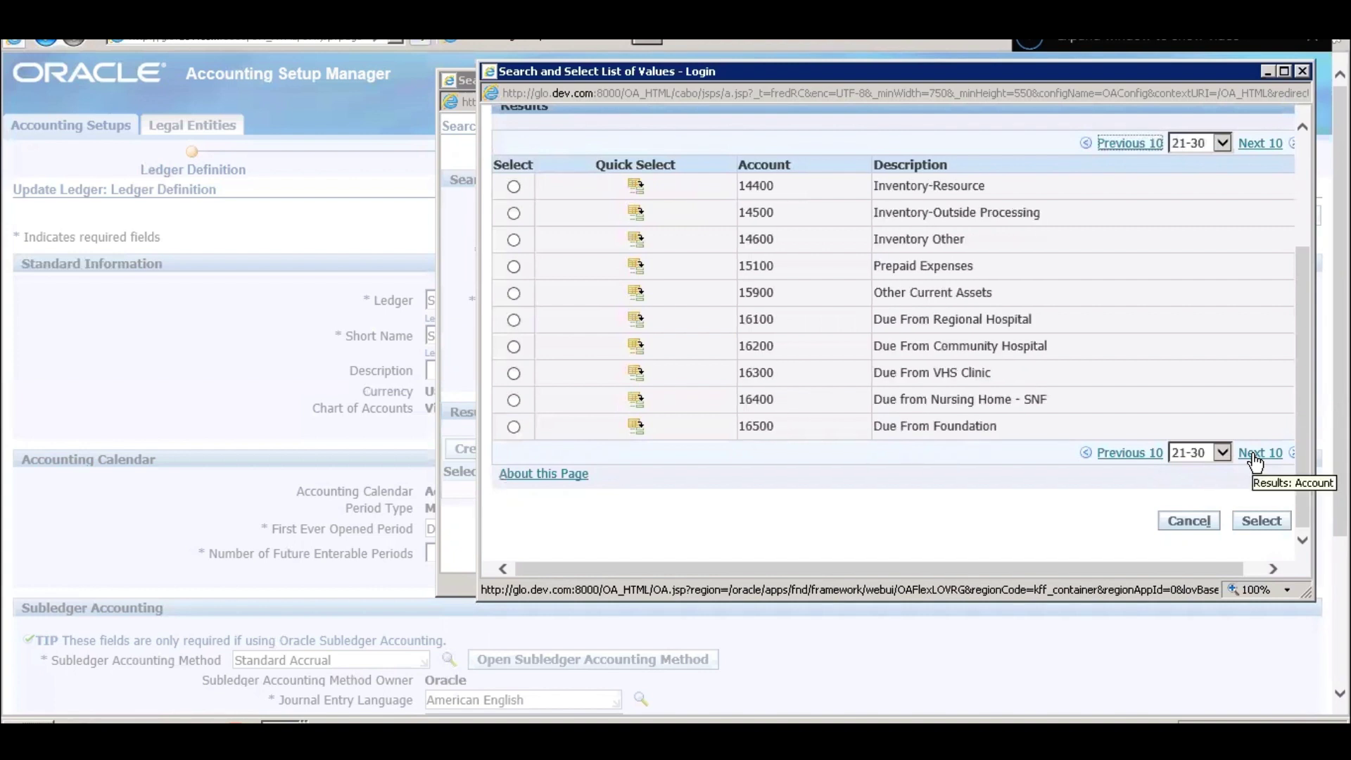
pyautogui.click(1255, 457)
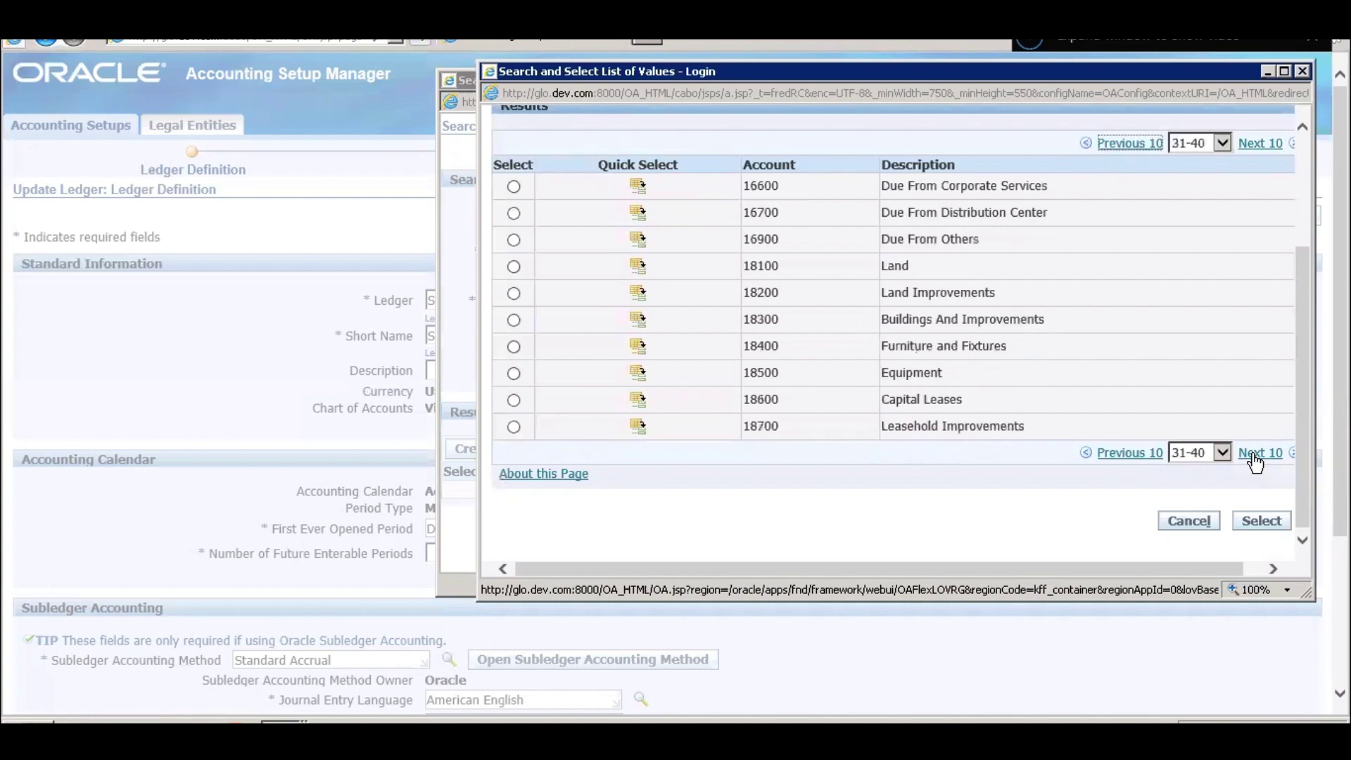
pyautogui.click(1256, 458)
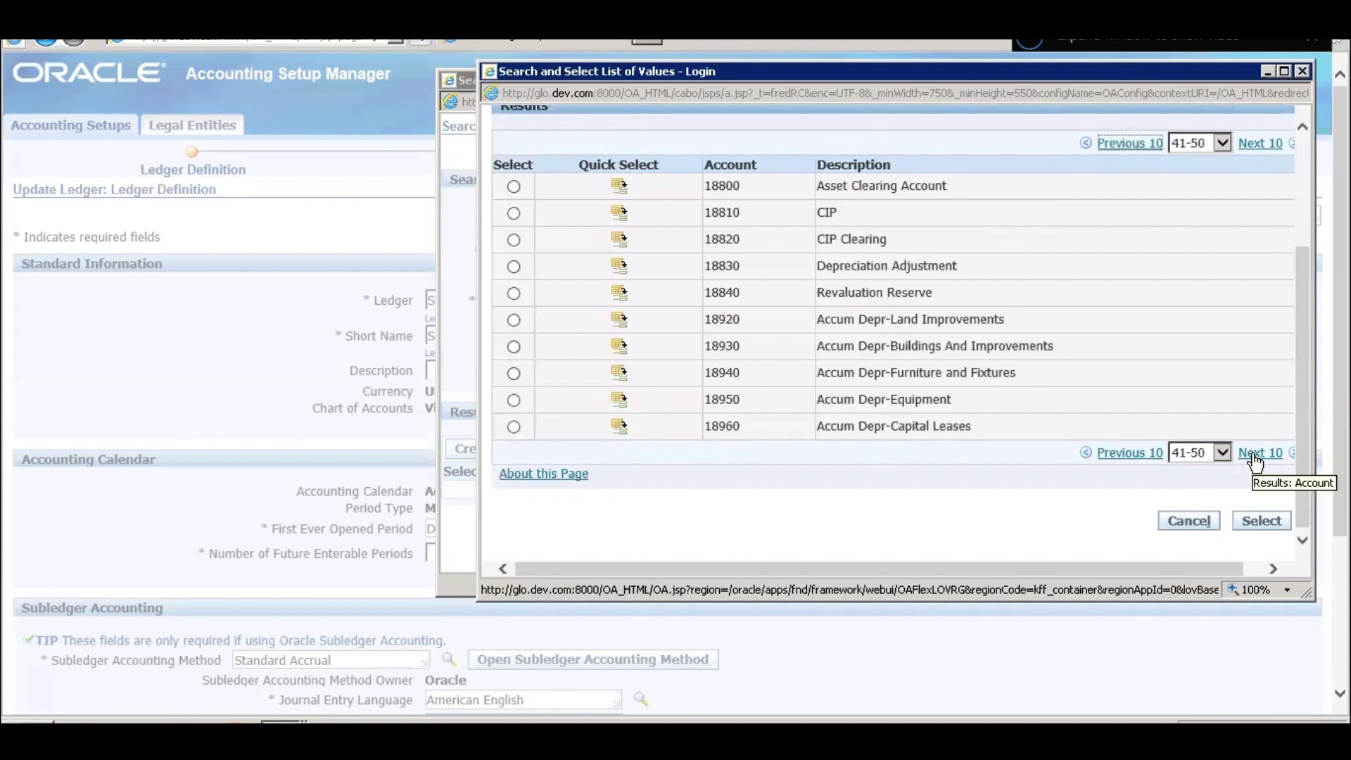
pyautogui.click(1256, 457)
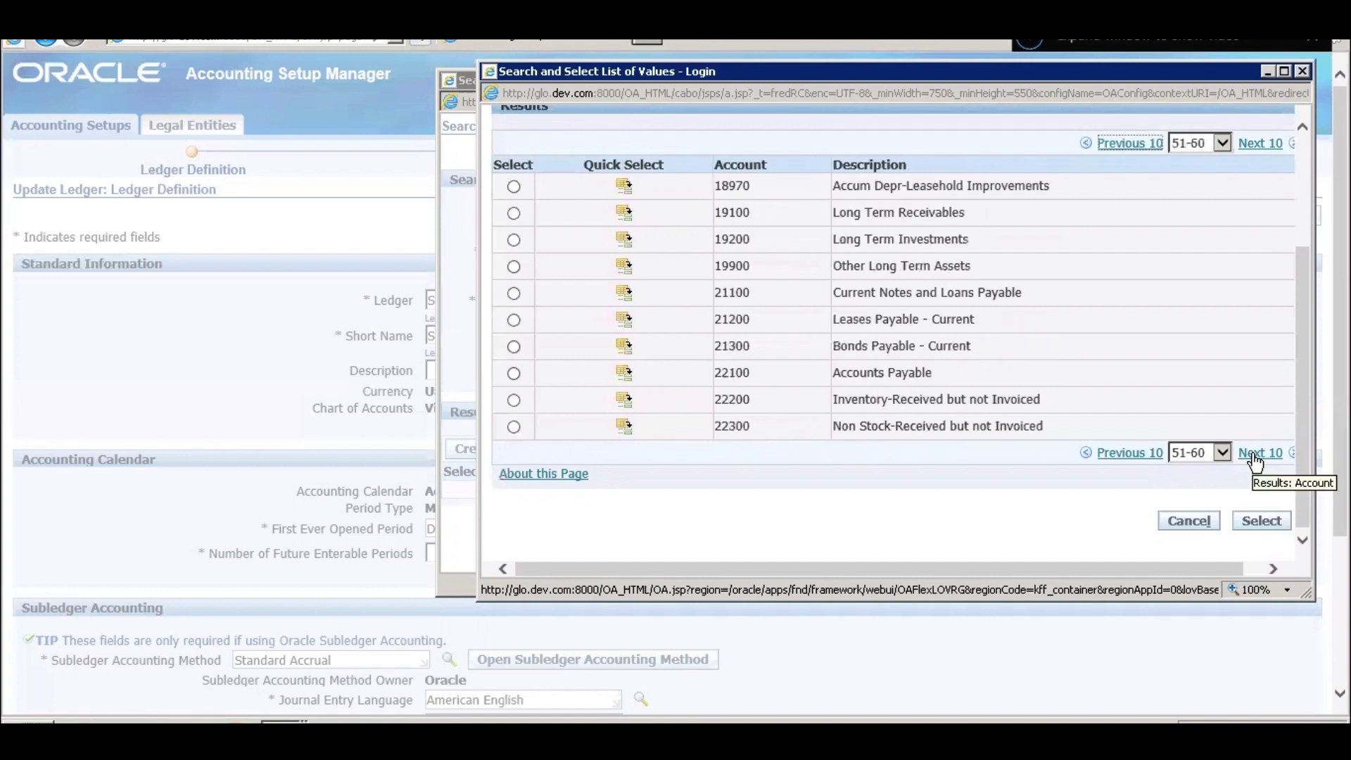
pyautogui.click(1256, 457)
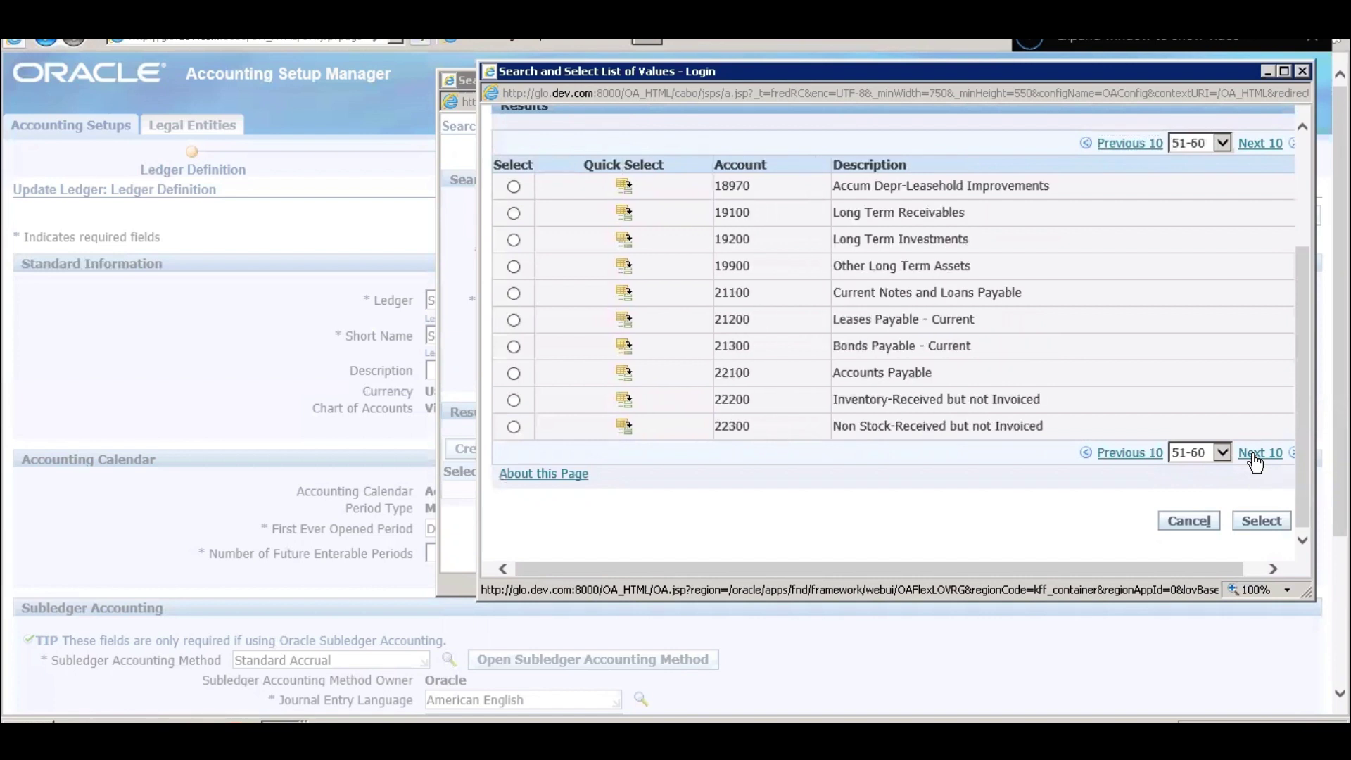
pyautogui.click(1255, 457)
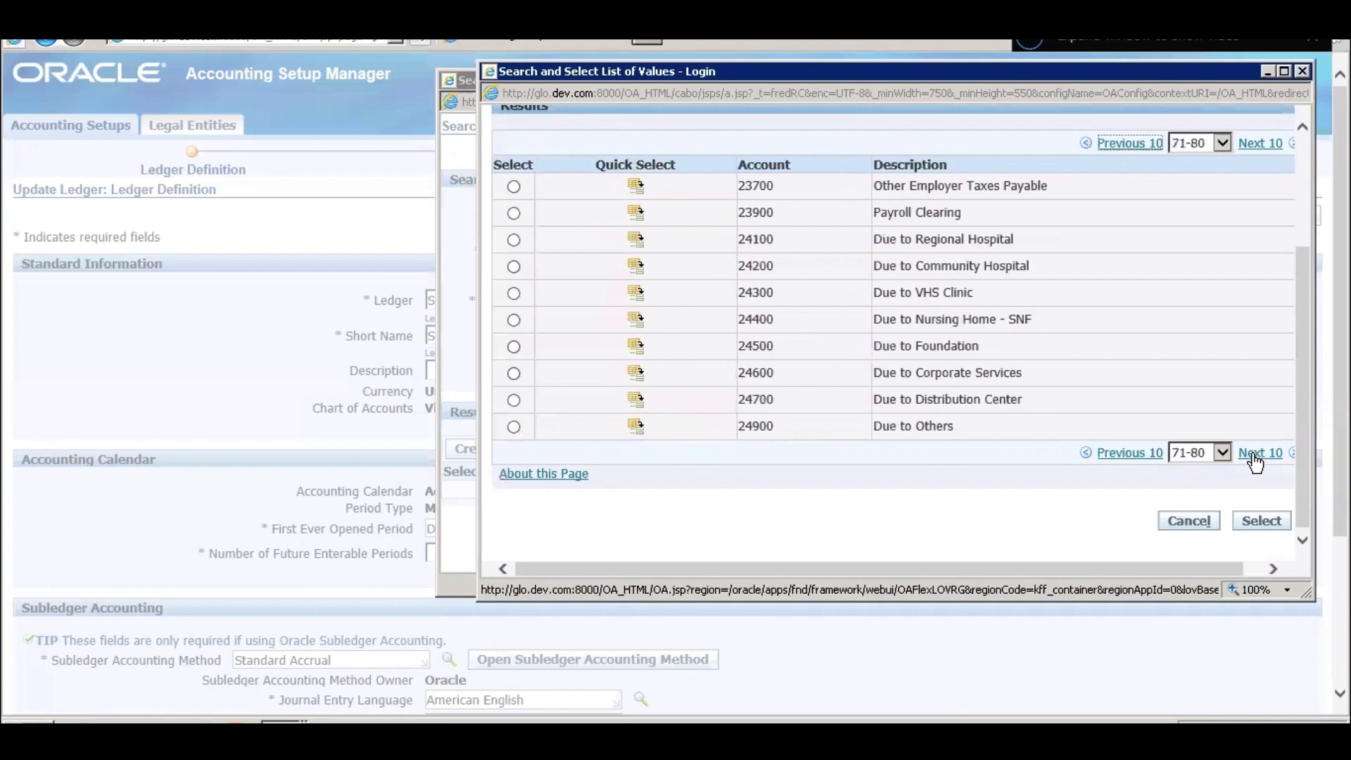
pyautogui.click(1256, 458)
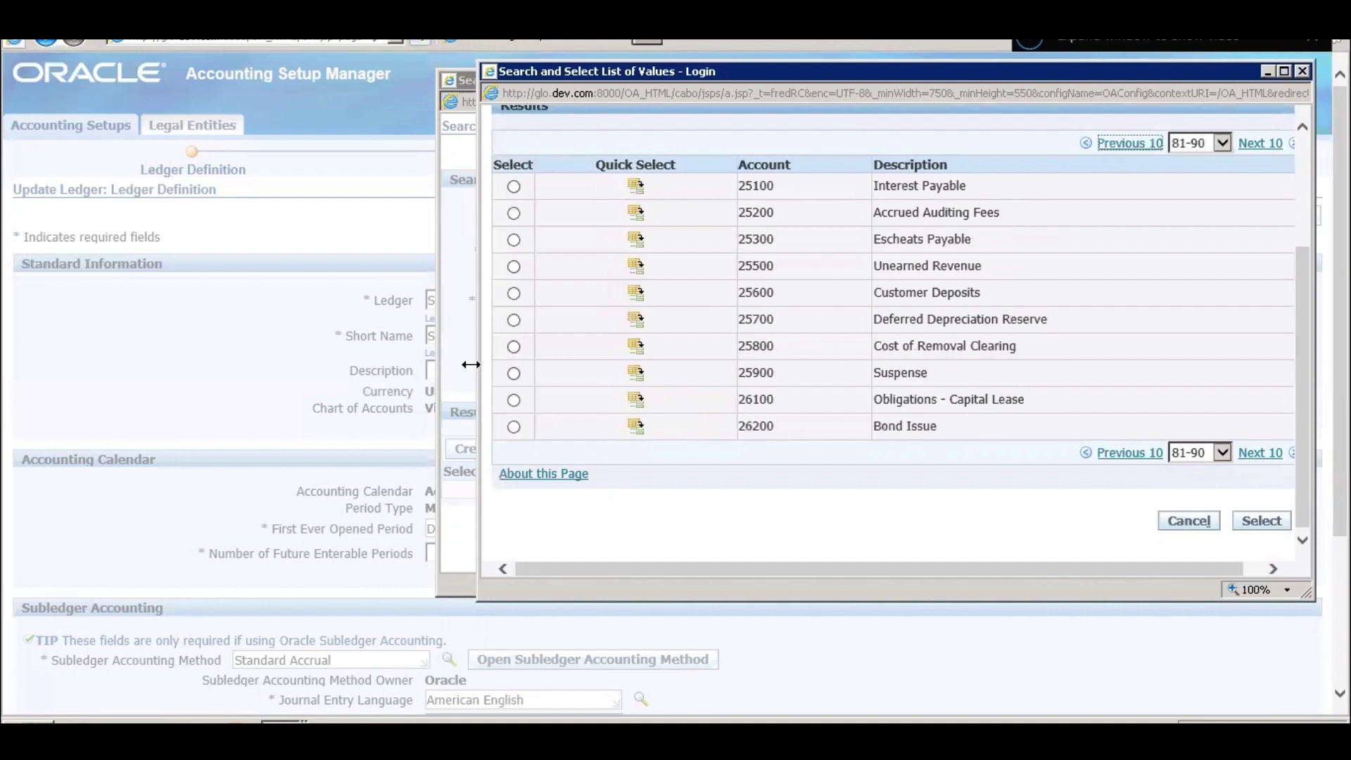
pyautogui.click(1262, 456)
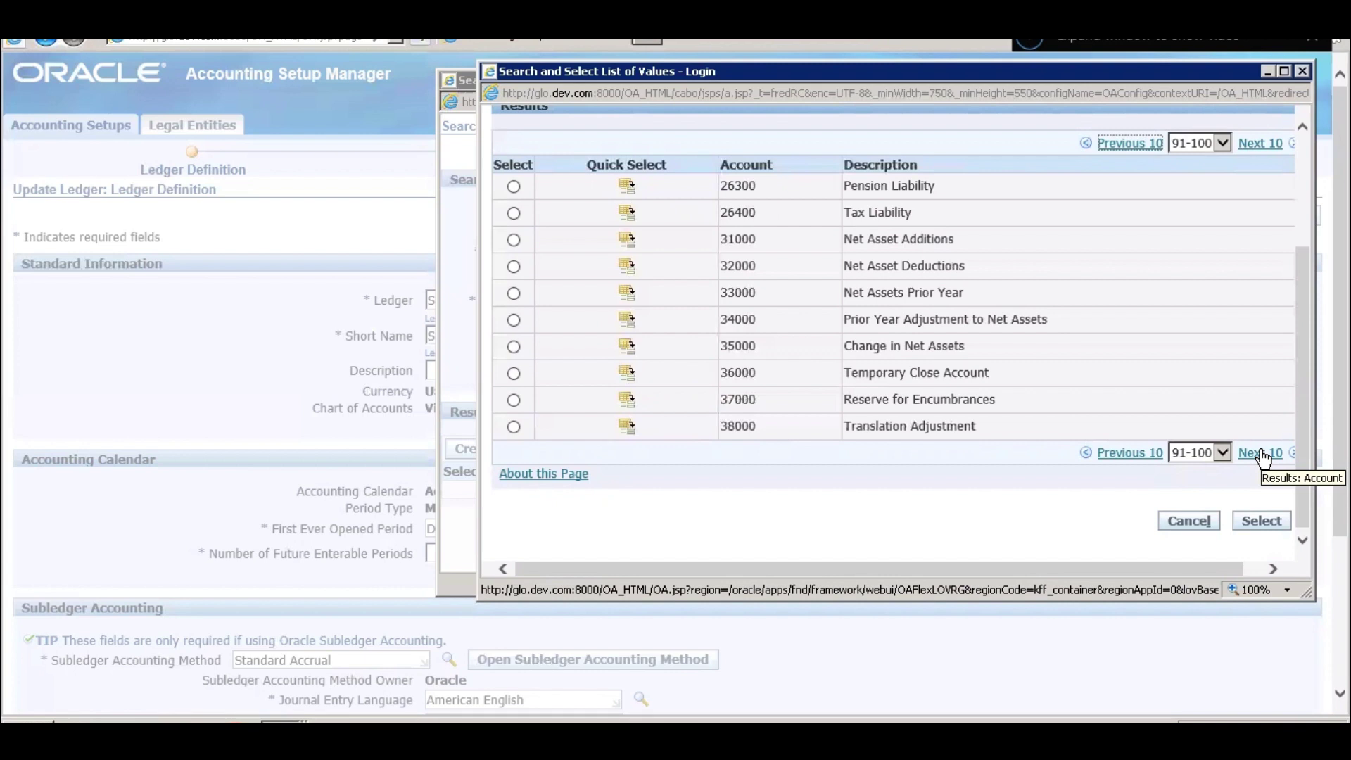
pyautogui.click(1128, 455)
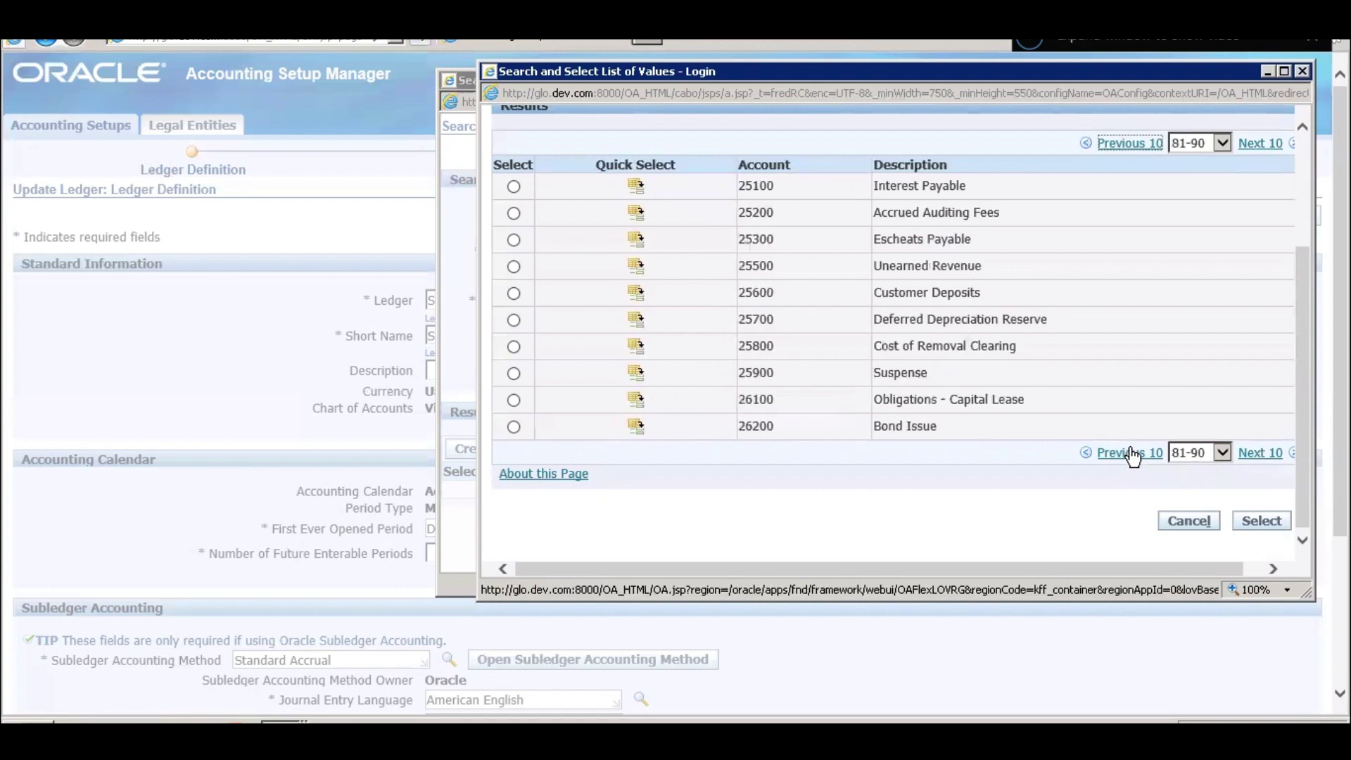
pyautogui.click(637, 373)
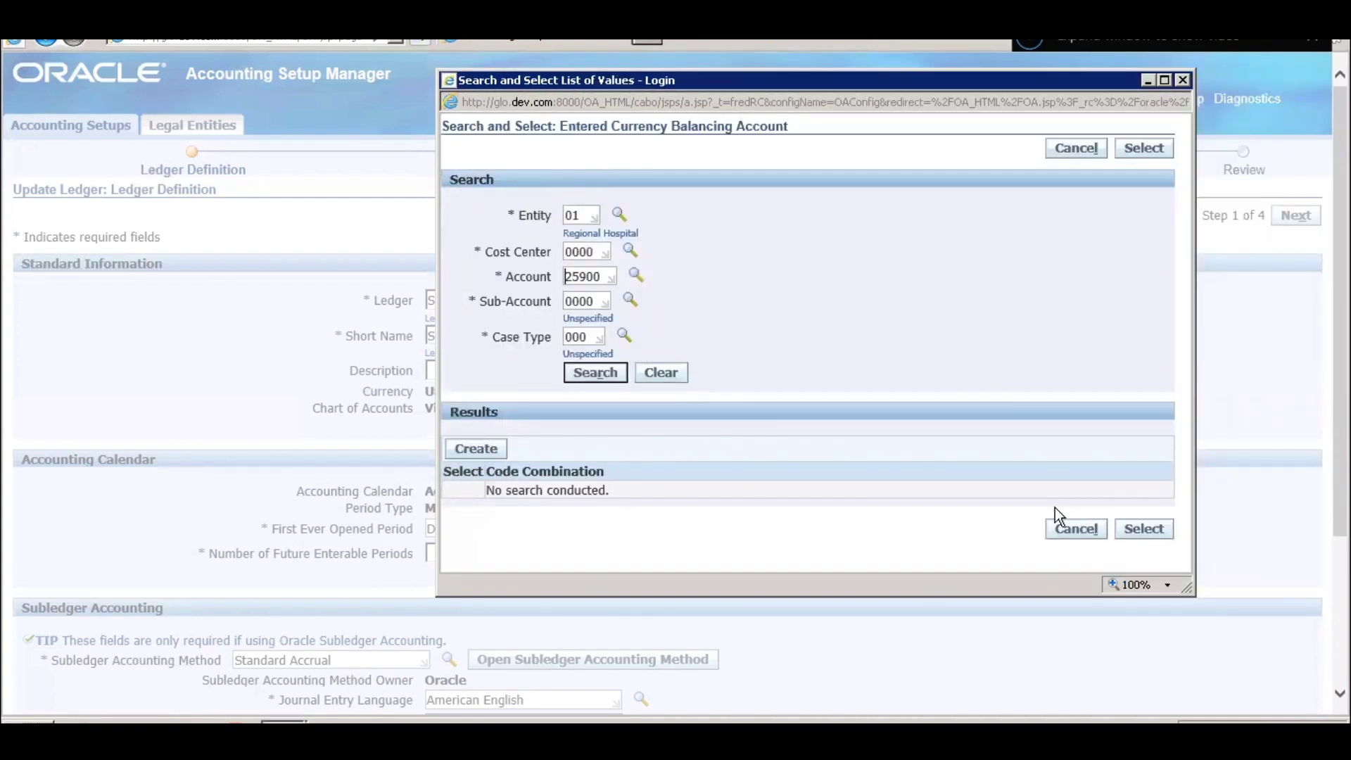
pyautogui.click(595, 372)
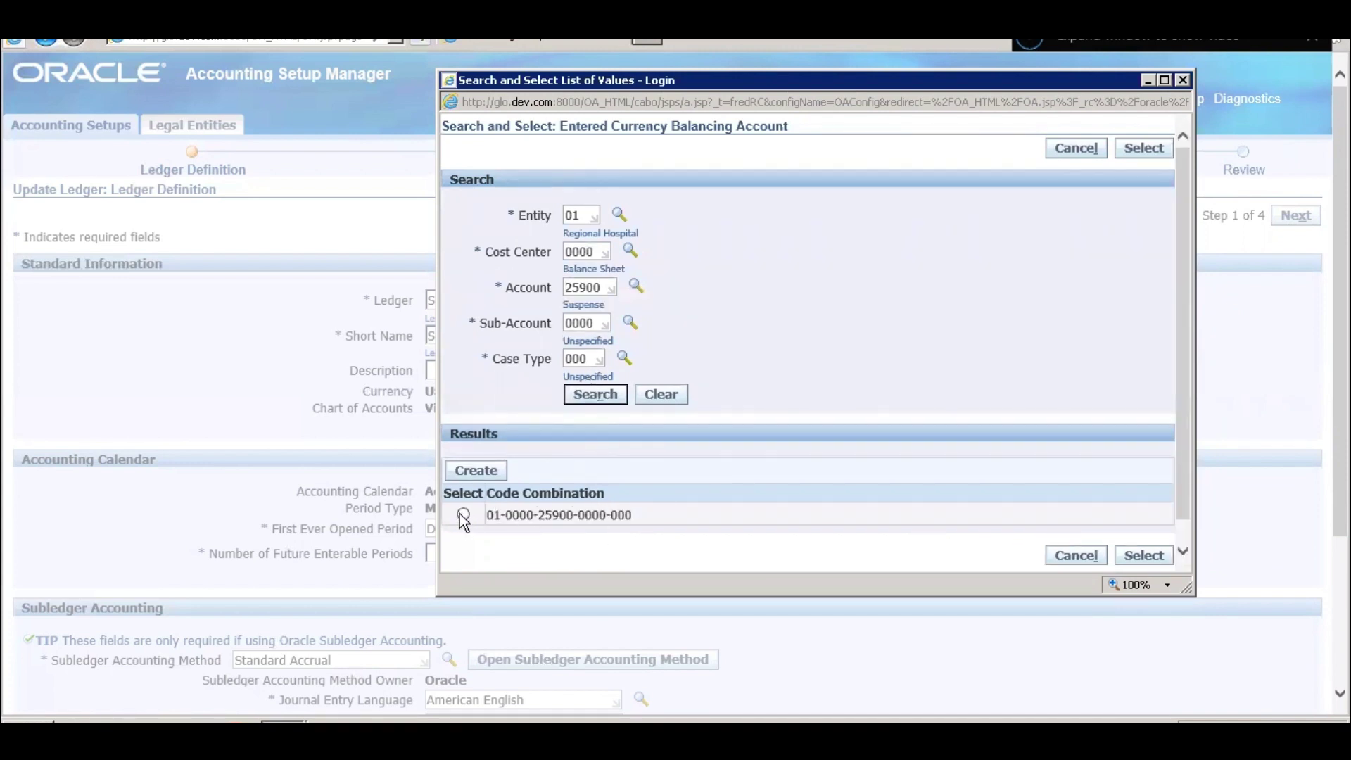
pyautogui.click(1143, 555)
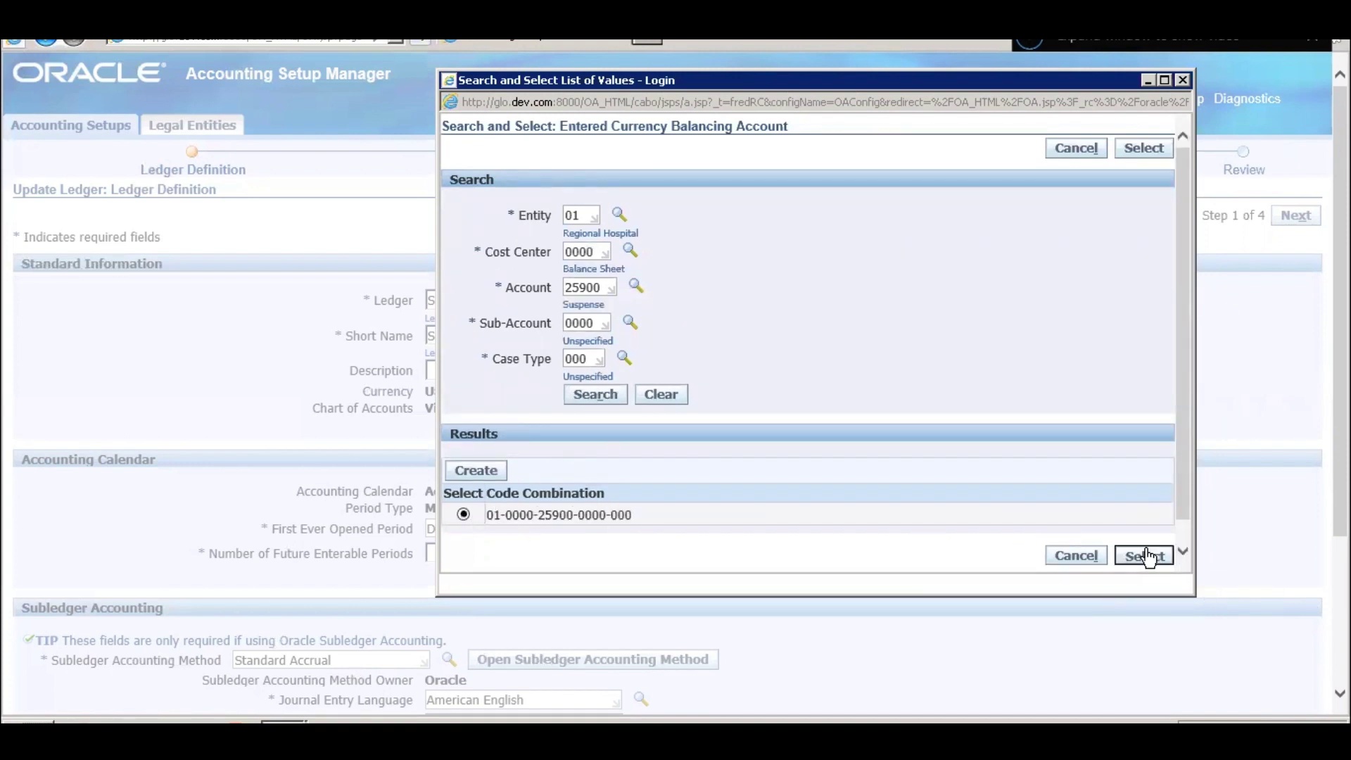
pyautogui.scroll(-3, 875, 495)
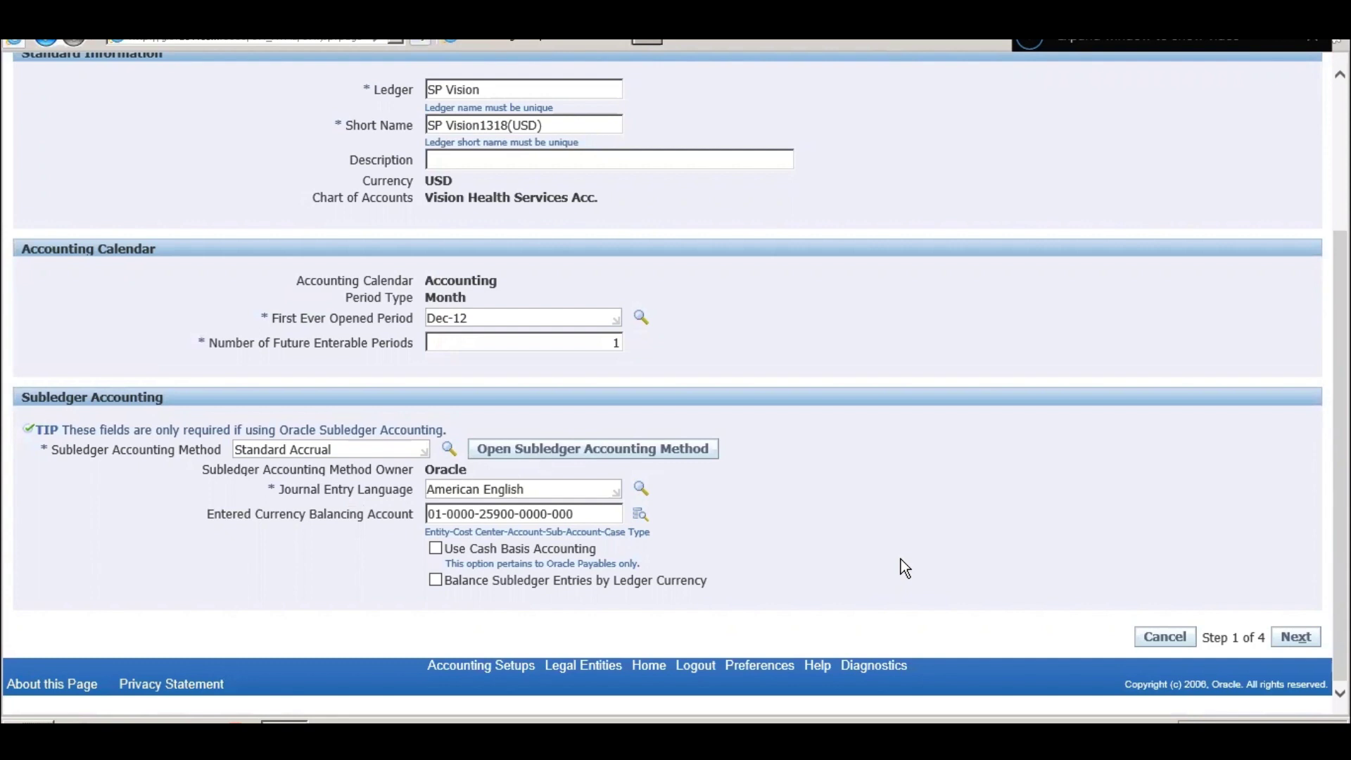
# - Review the Use Cash Basis Accounting option and continue to Ledger Options
pyautogui.tripleClick(539, 548)
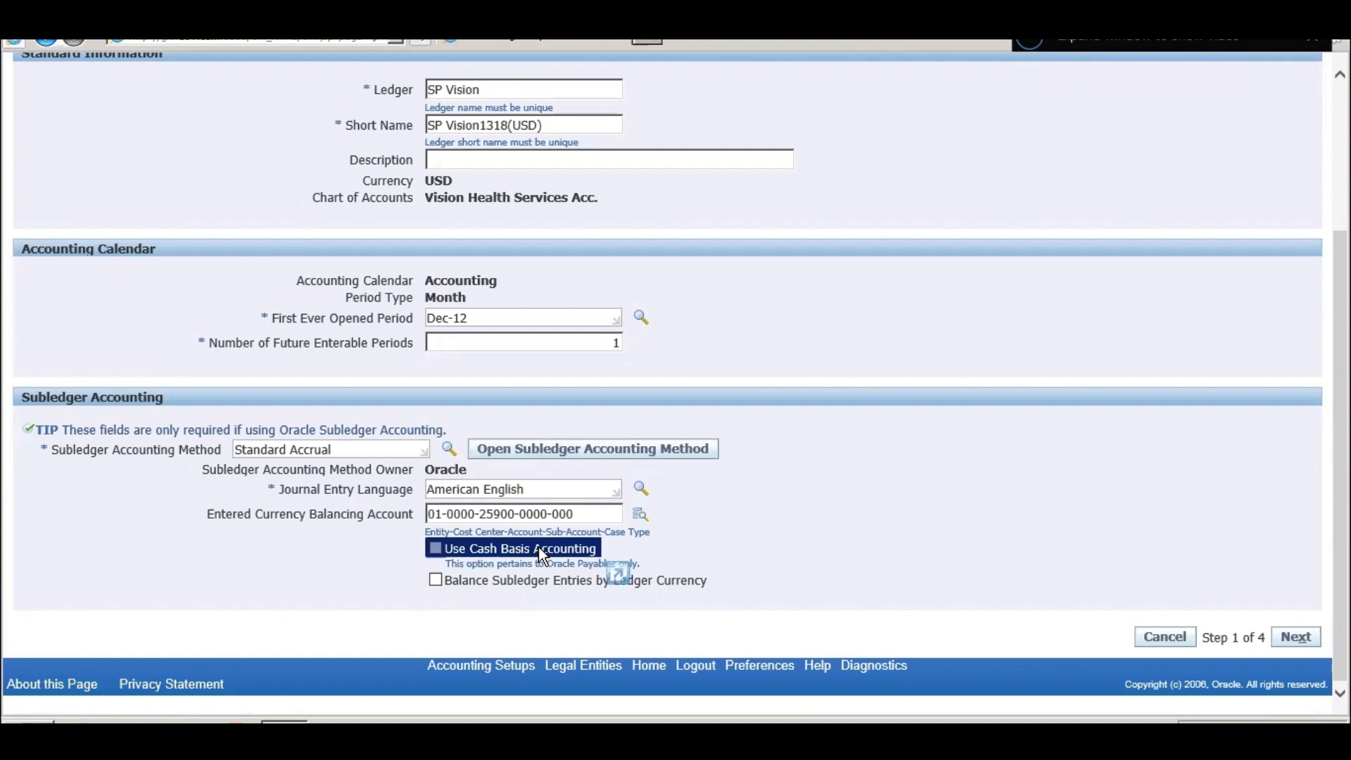
pyautogui.click(921, 524)
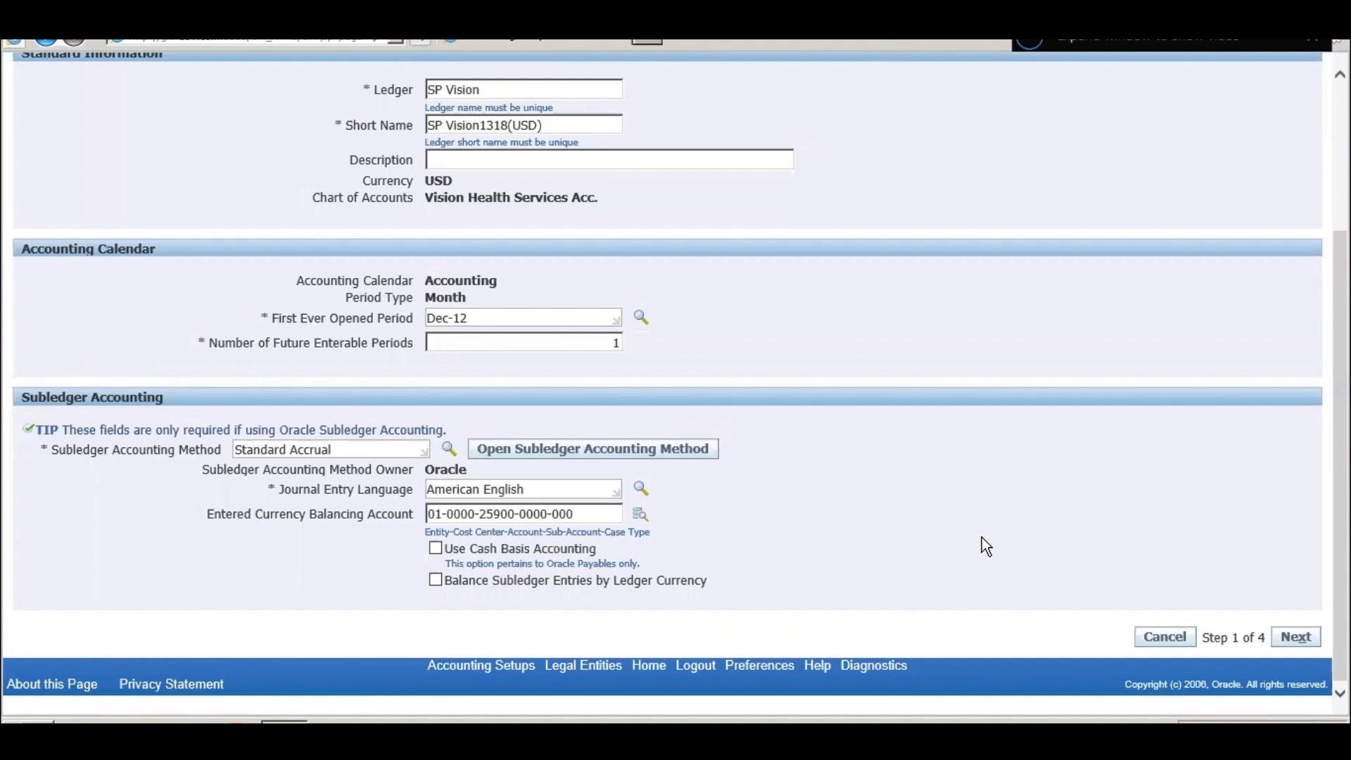
pyautogui.click(1293, 639)
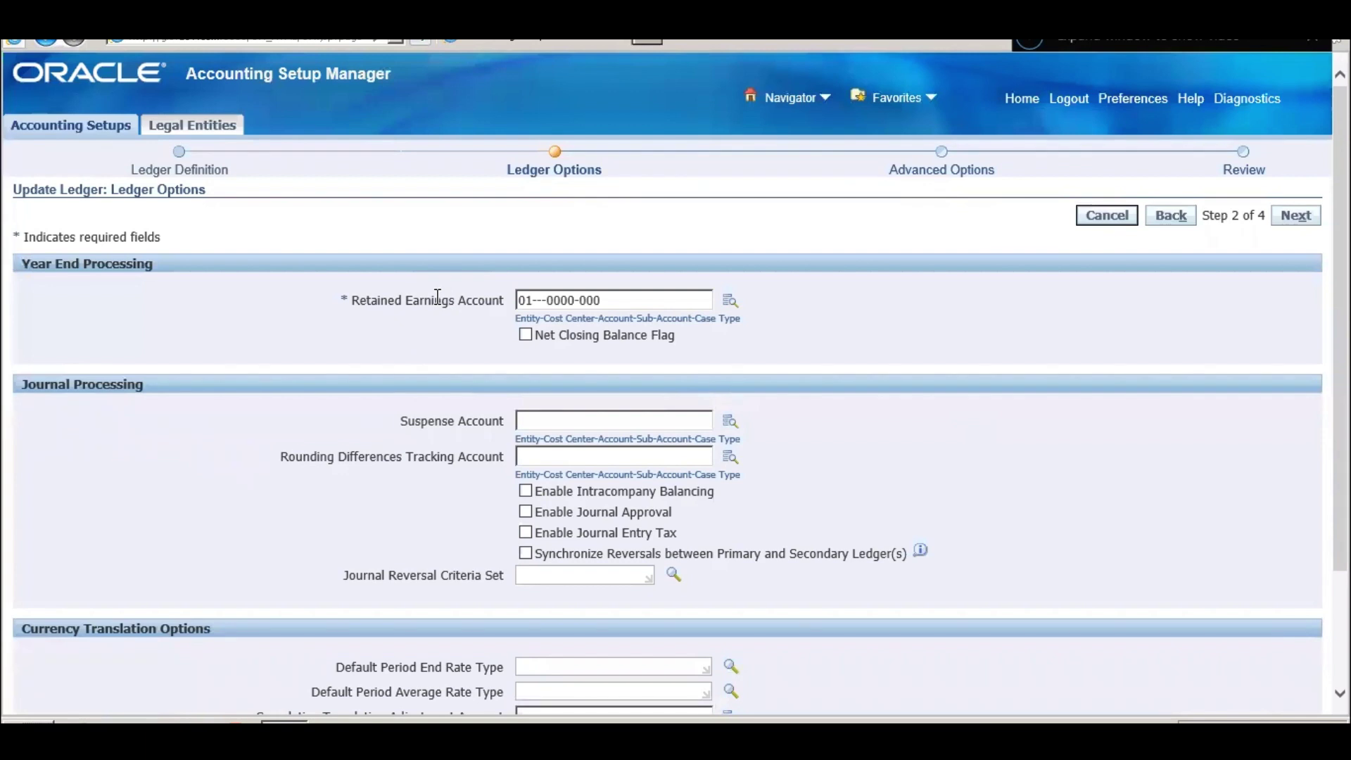
pyautogui.click(561, 300)
pyautogui.click(729, 302)
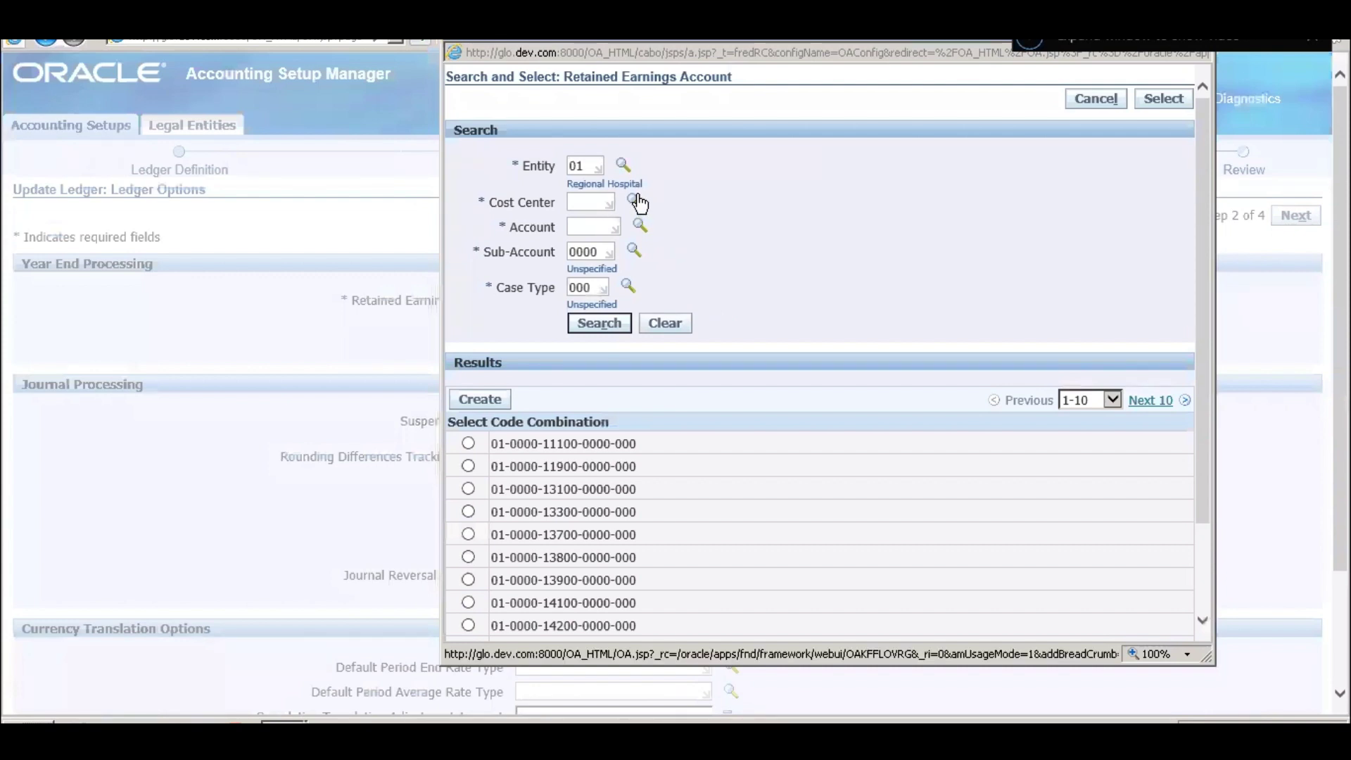
pyautogui.click(635, 199)
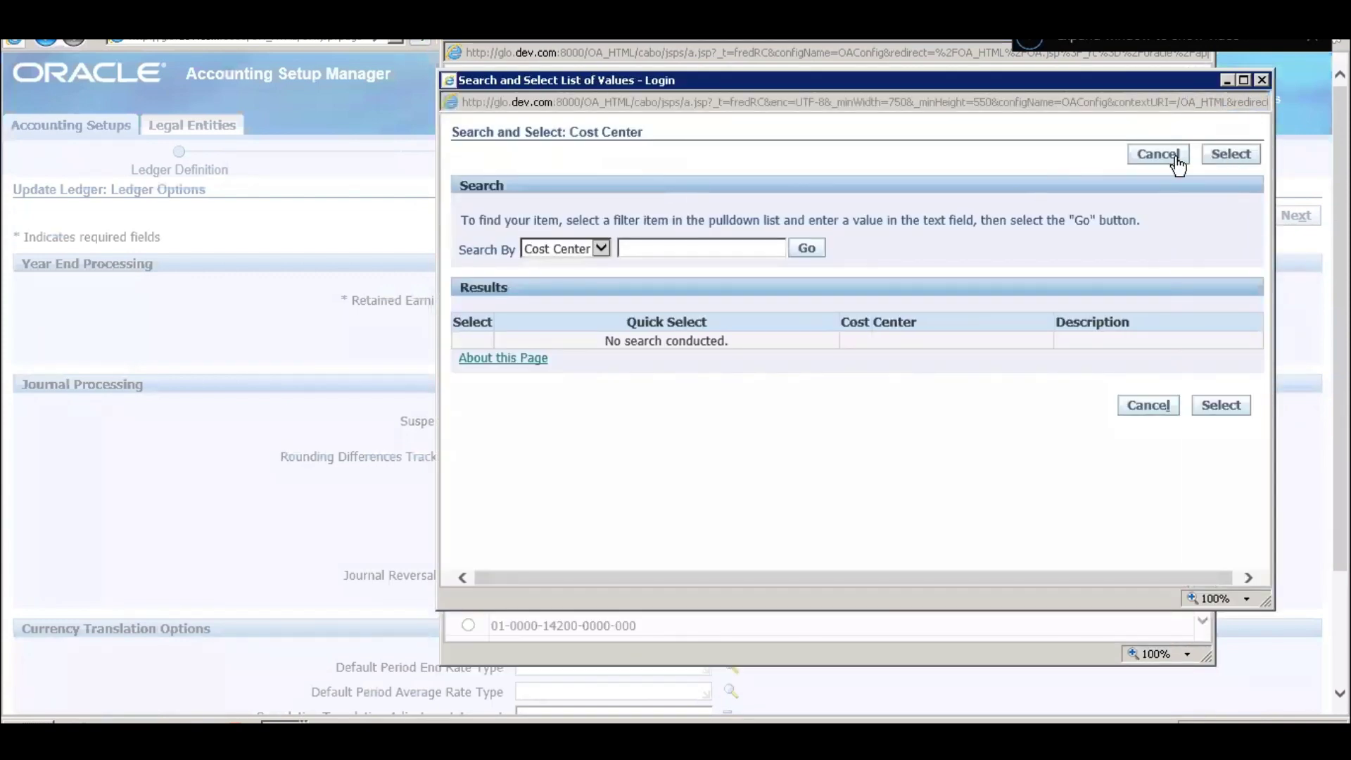
pyautogui.click(1173, 158)
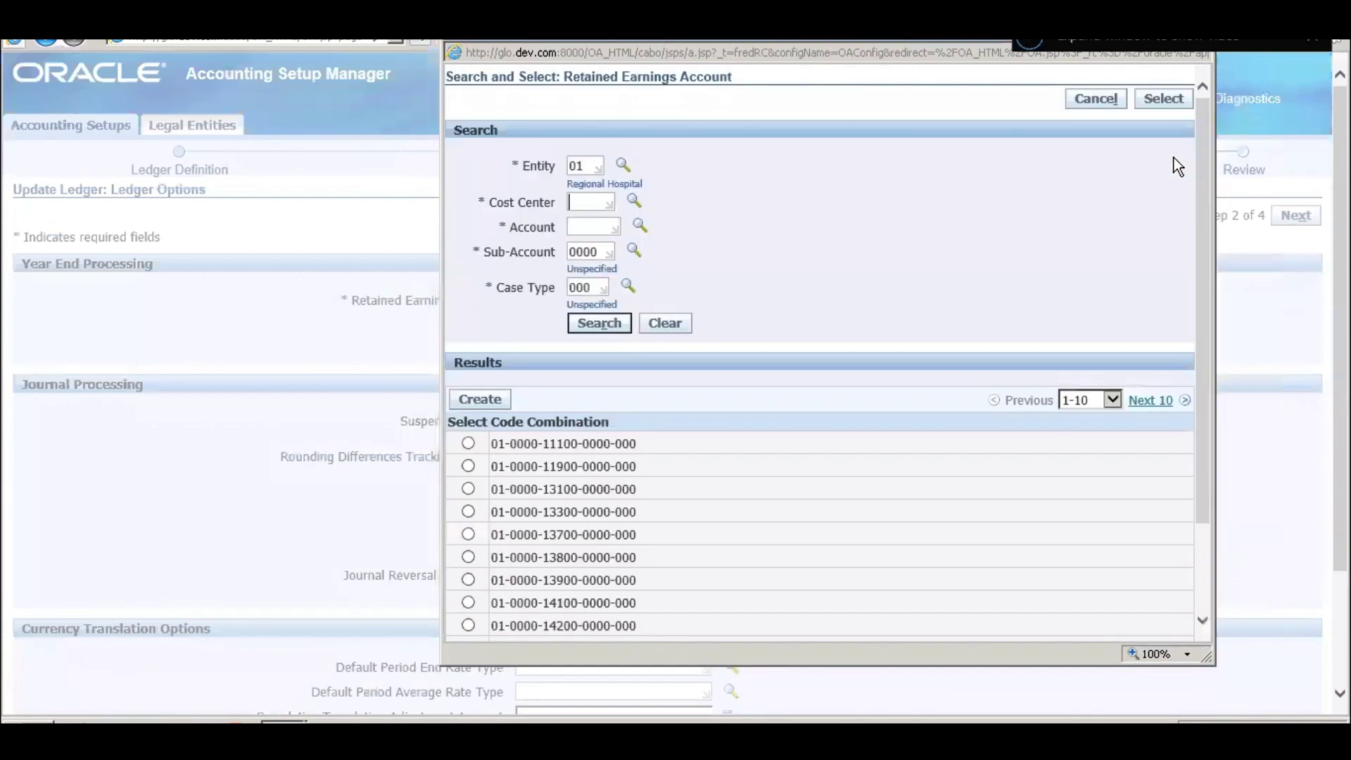
pyautogui.click(469, 443)
pyautogui.scroll(-3, 1205, 564)
pyautogui.click(1165, 603)
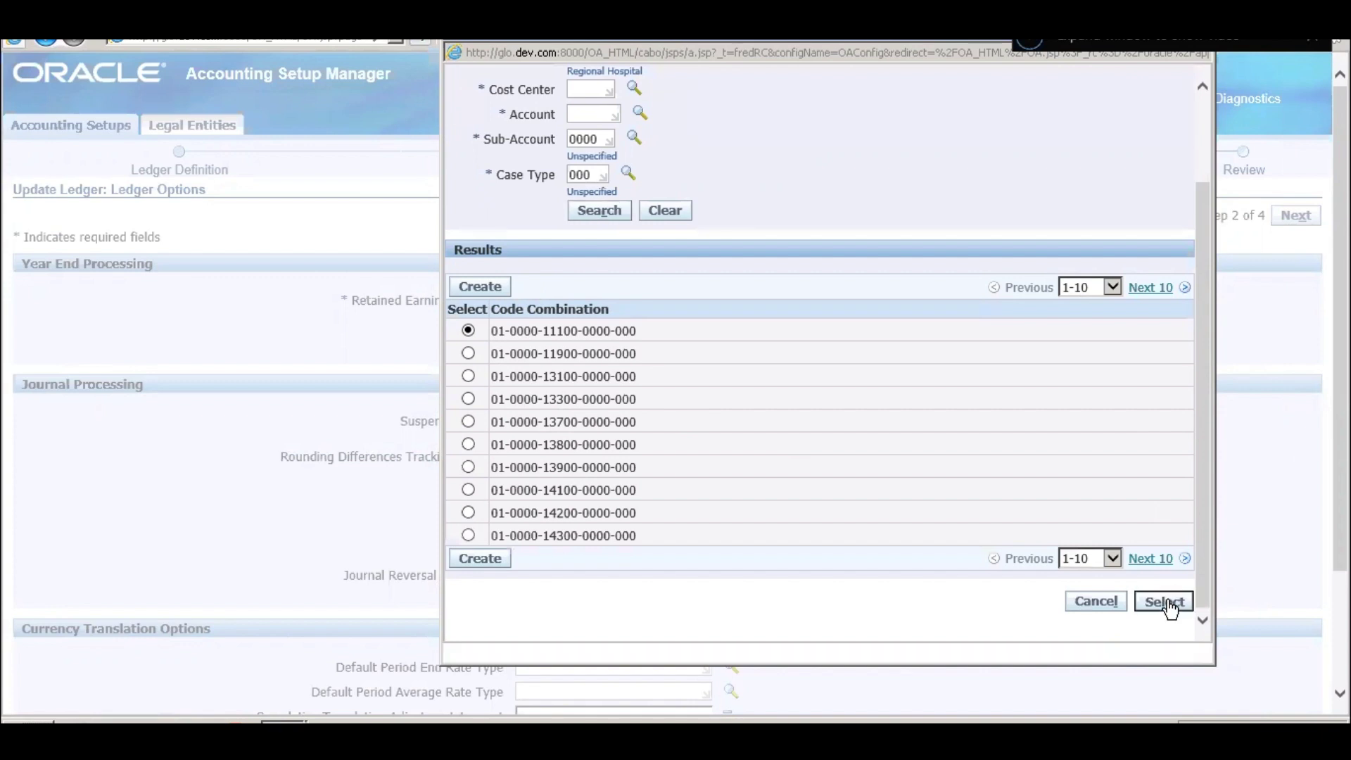
pyautogui.click(624, 419)
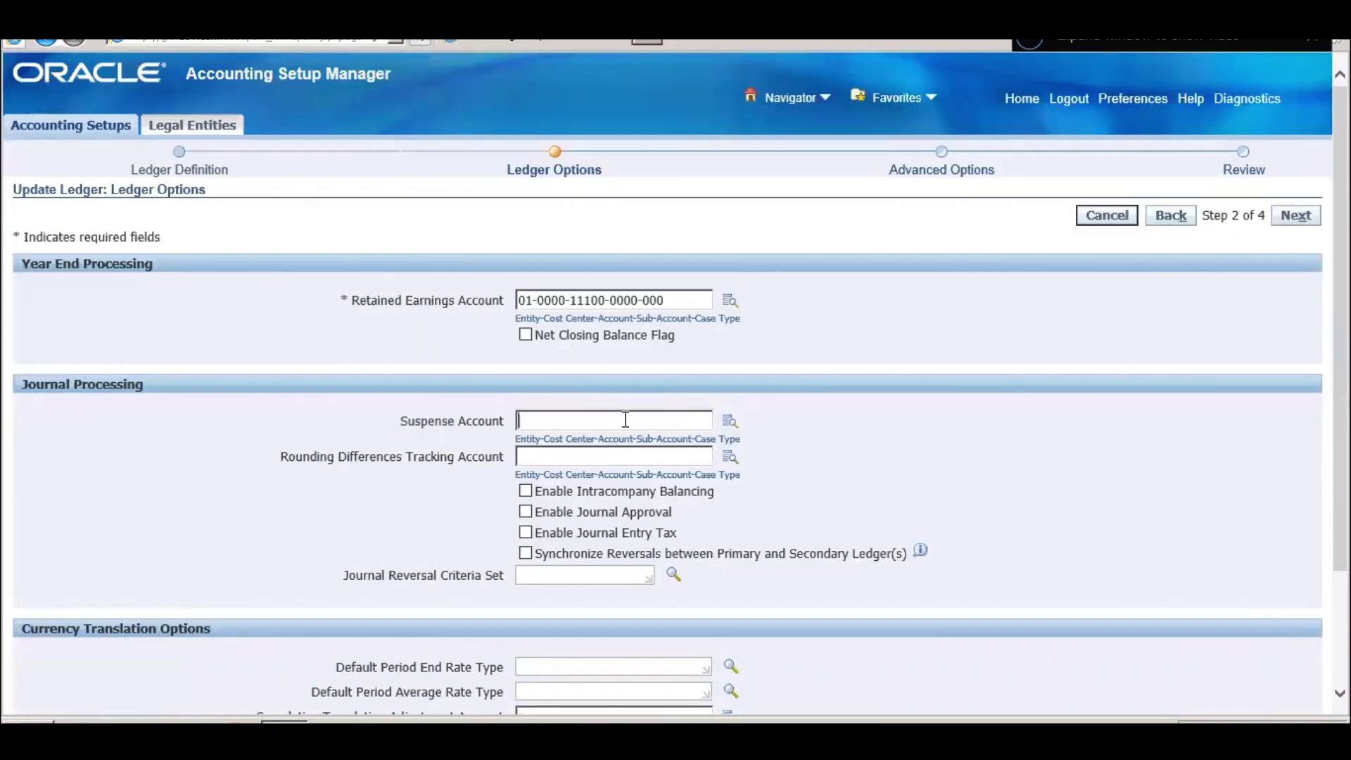
# - Open the Suspense Account lookup and enter Cost Center 0000, clearing mistyped Account text
pyautogui.click(735, 418)
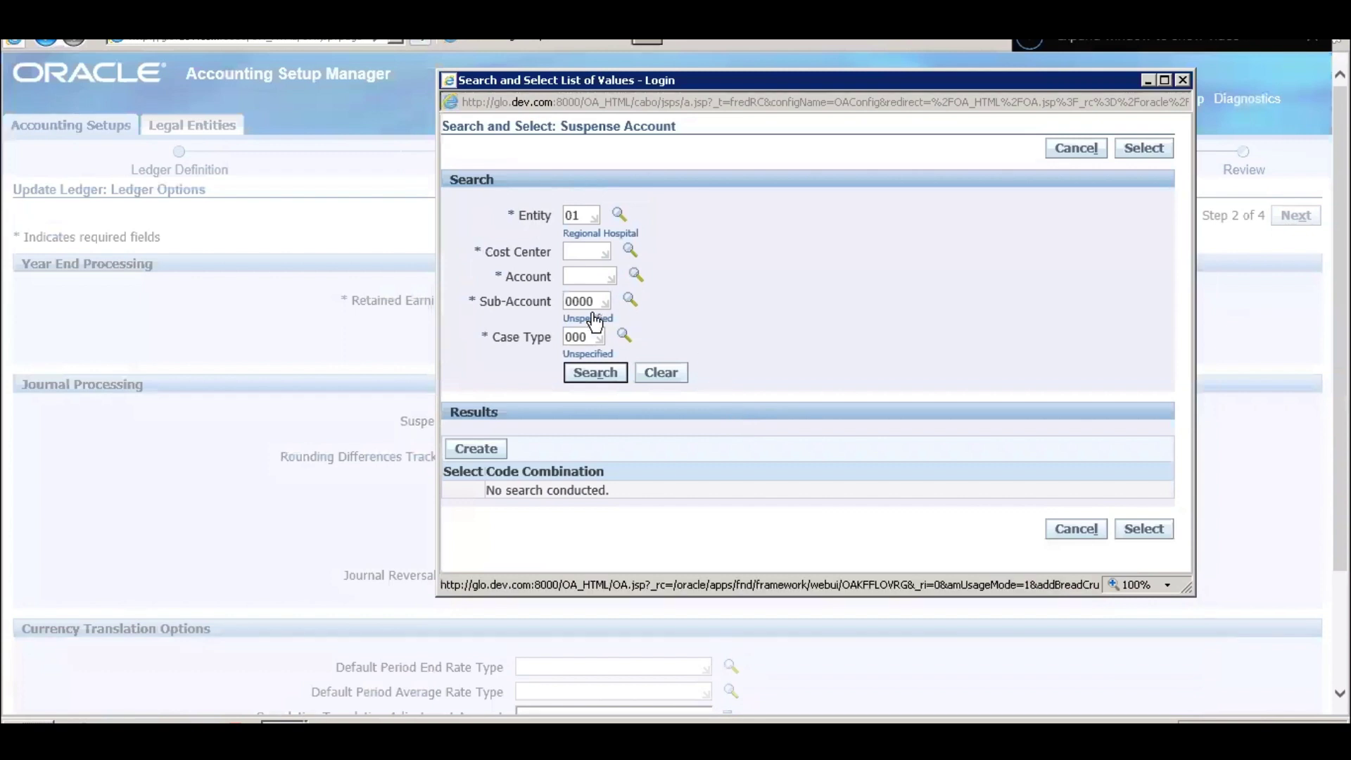
pyautogui.click(599, 378)
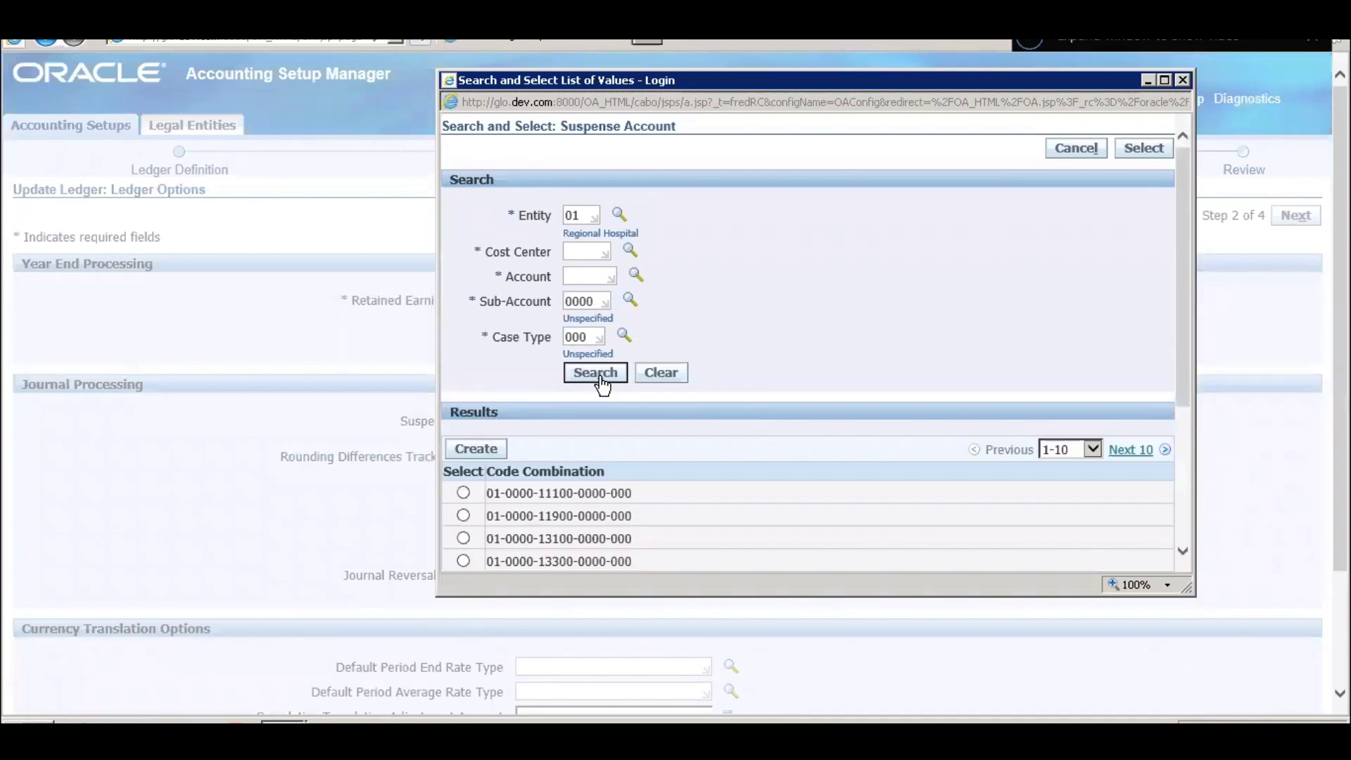
pyautogui.click(595, 283)
pyautogui.write('Visio')
pyautogui.moveTo(603, 279); pyautogui.dragTo(479, 284)
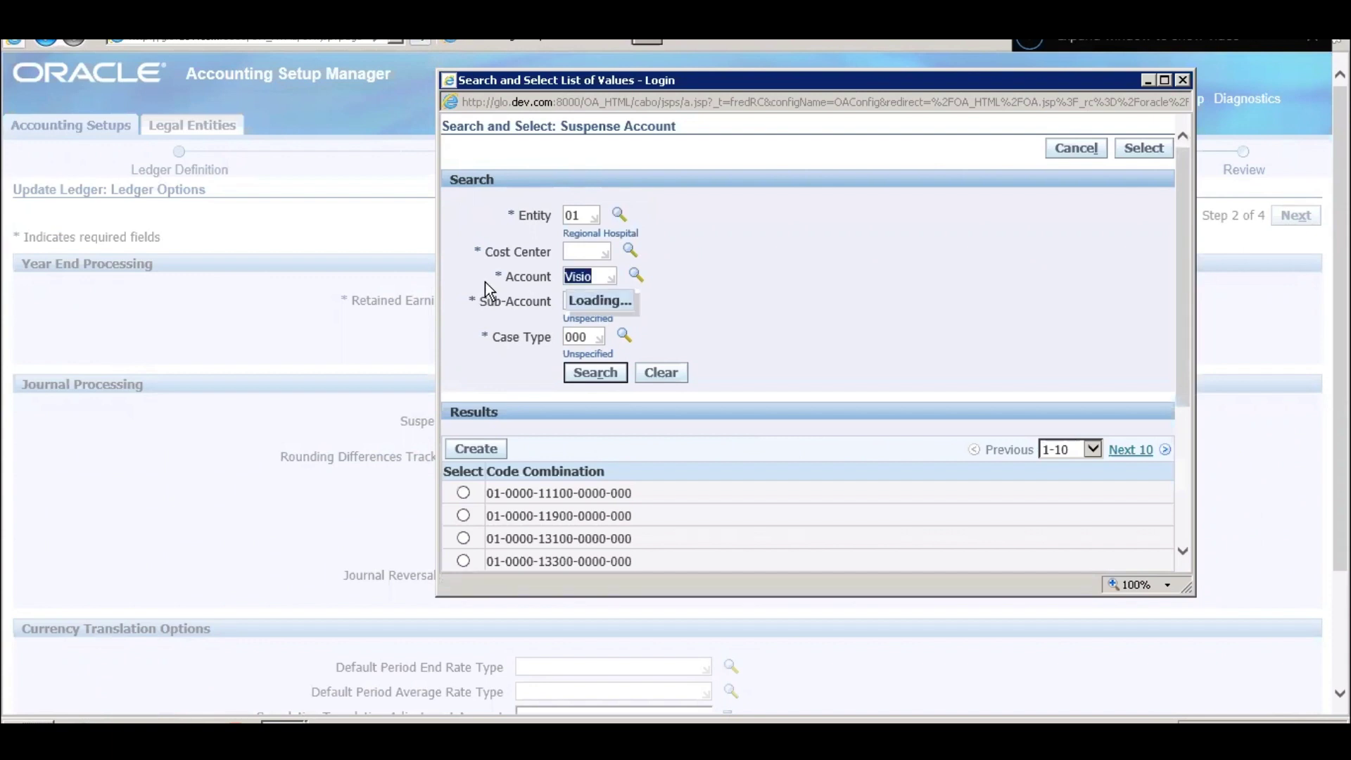
pyautogui.press('BackSpace')
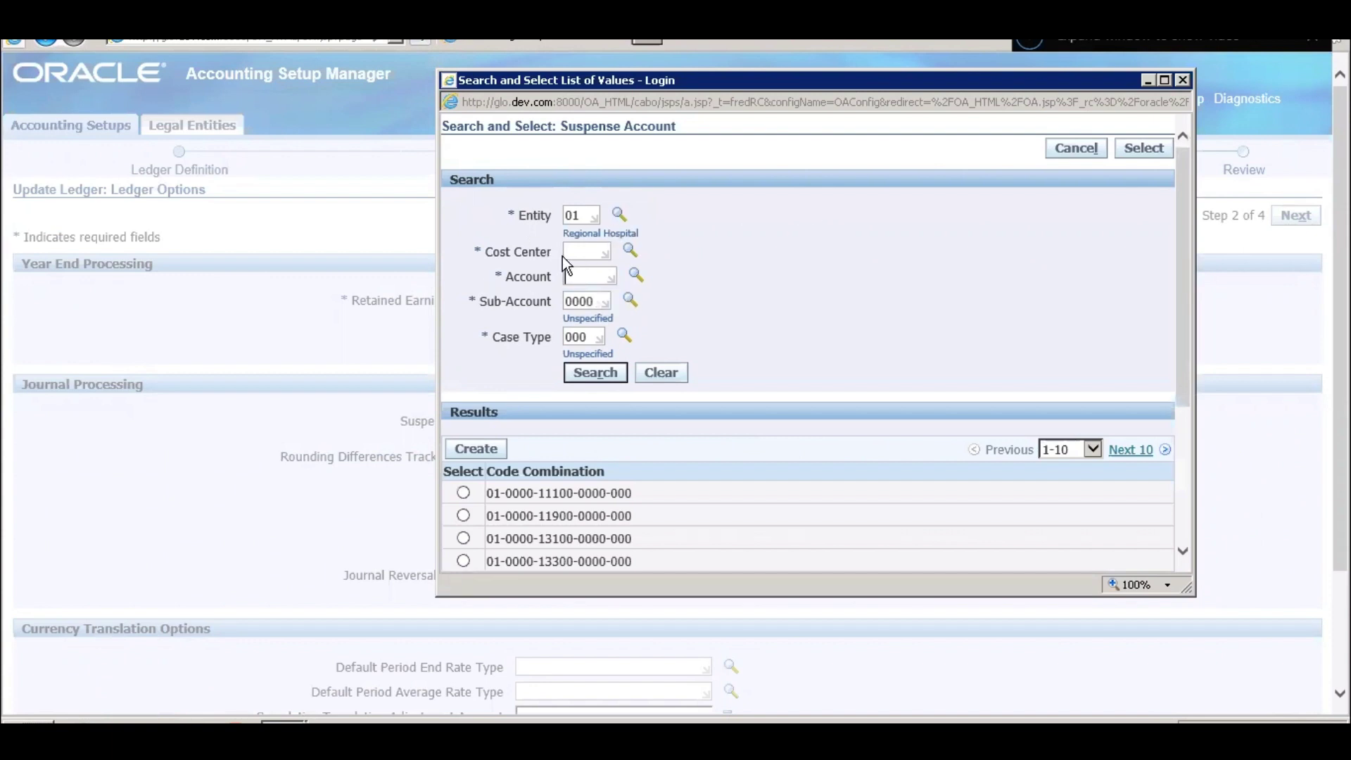
pyautogui.click(567, 253)
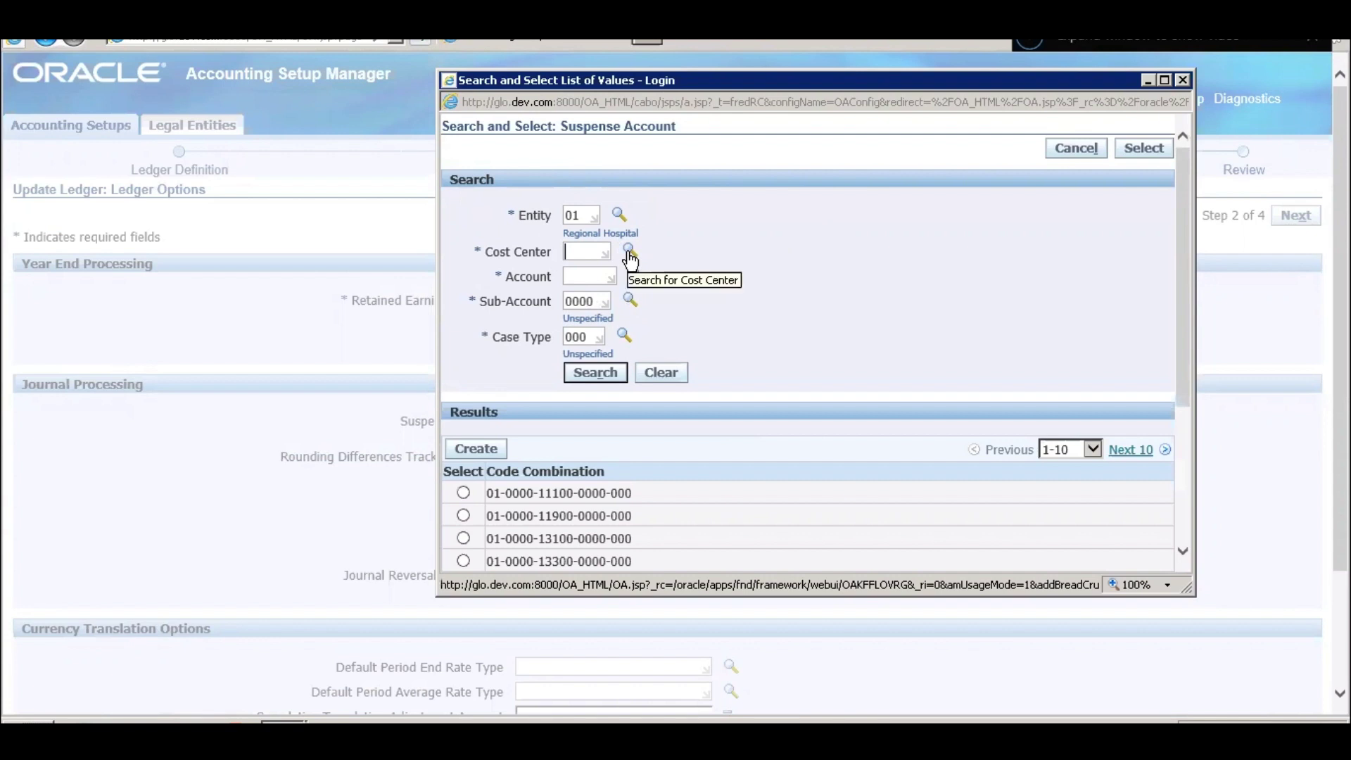
pyautogui.write('000')
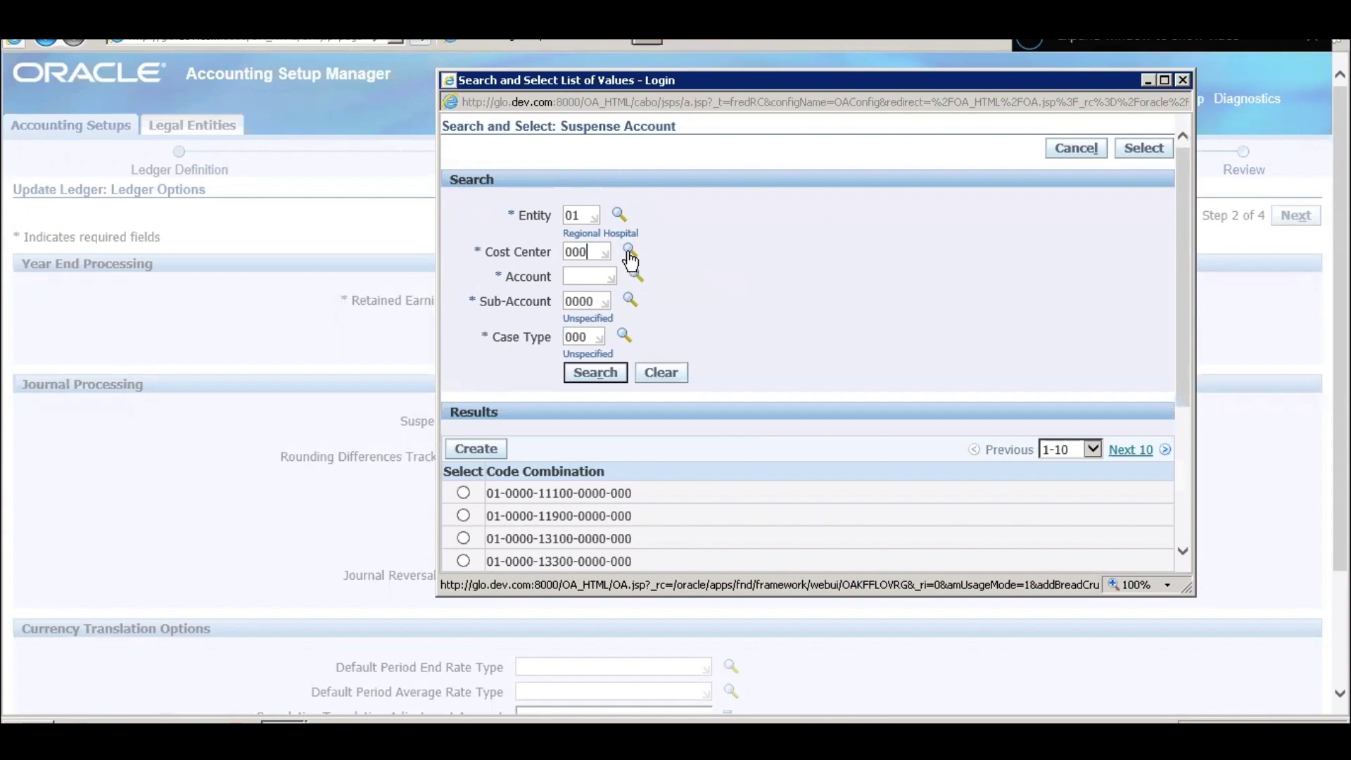
pyautogui.write('0')
pyautogui.press('Tab')
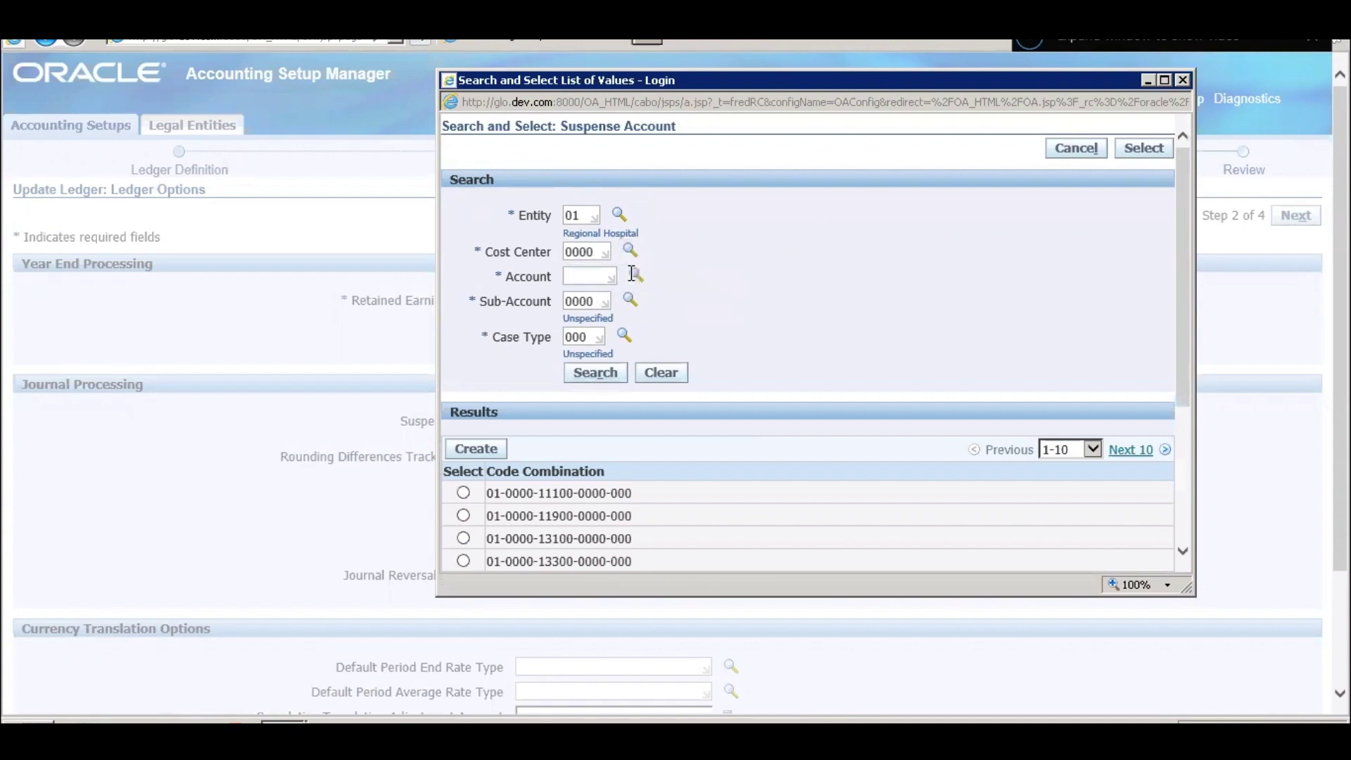
# - Search the account values for 'Suspense', then clear the search to list all accounts
pyautogui.click(635, 274)
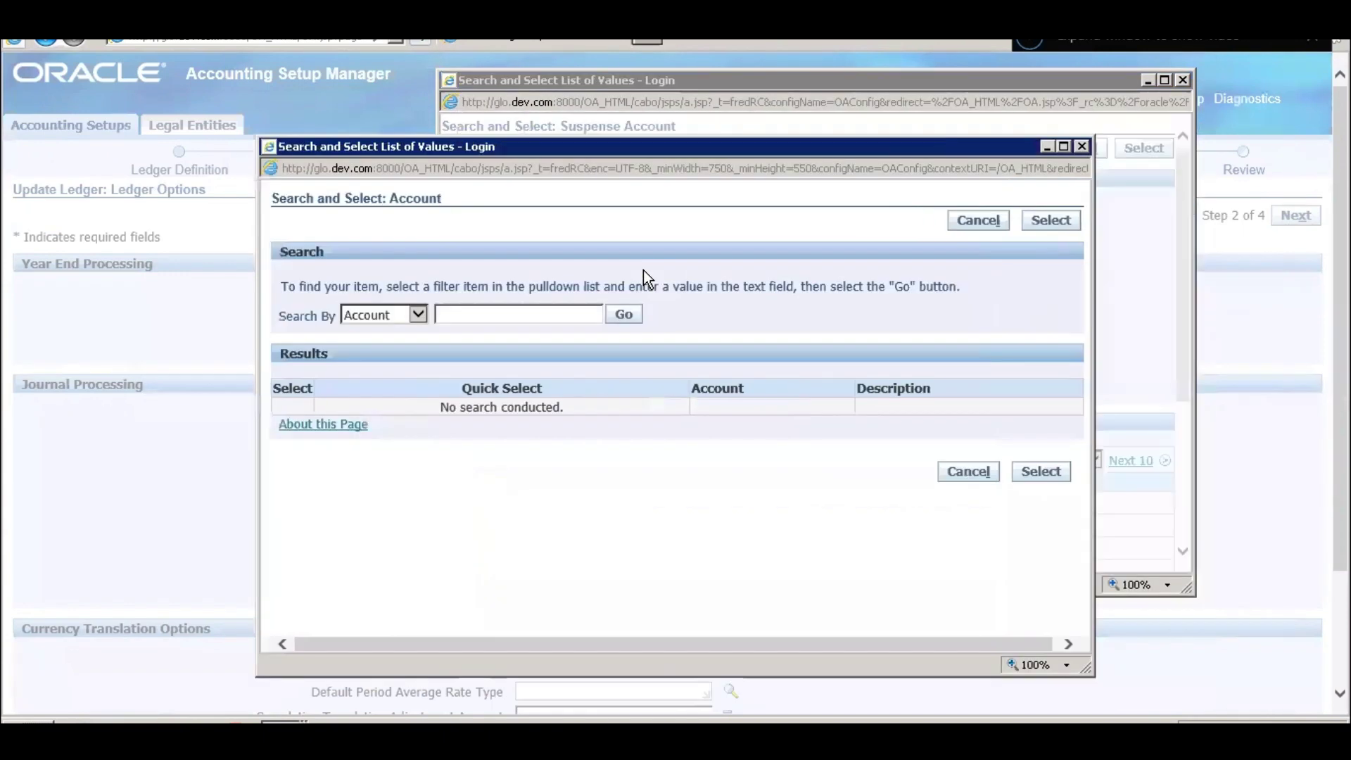
pyautogui.click(624, 316)
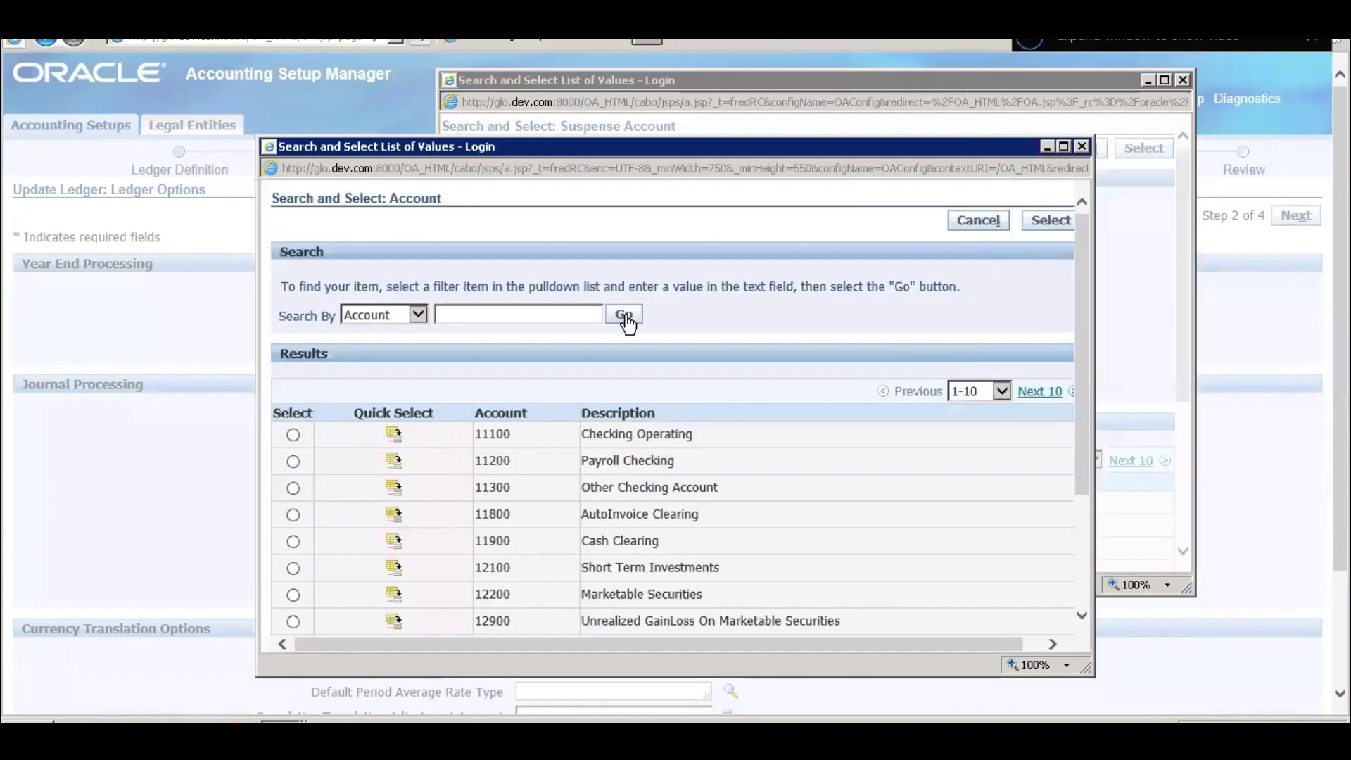
pyautogui.scroll(-3, 674, 404)
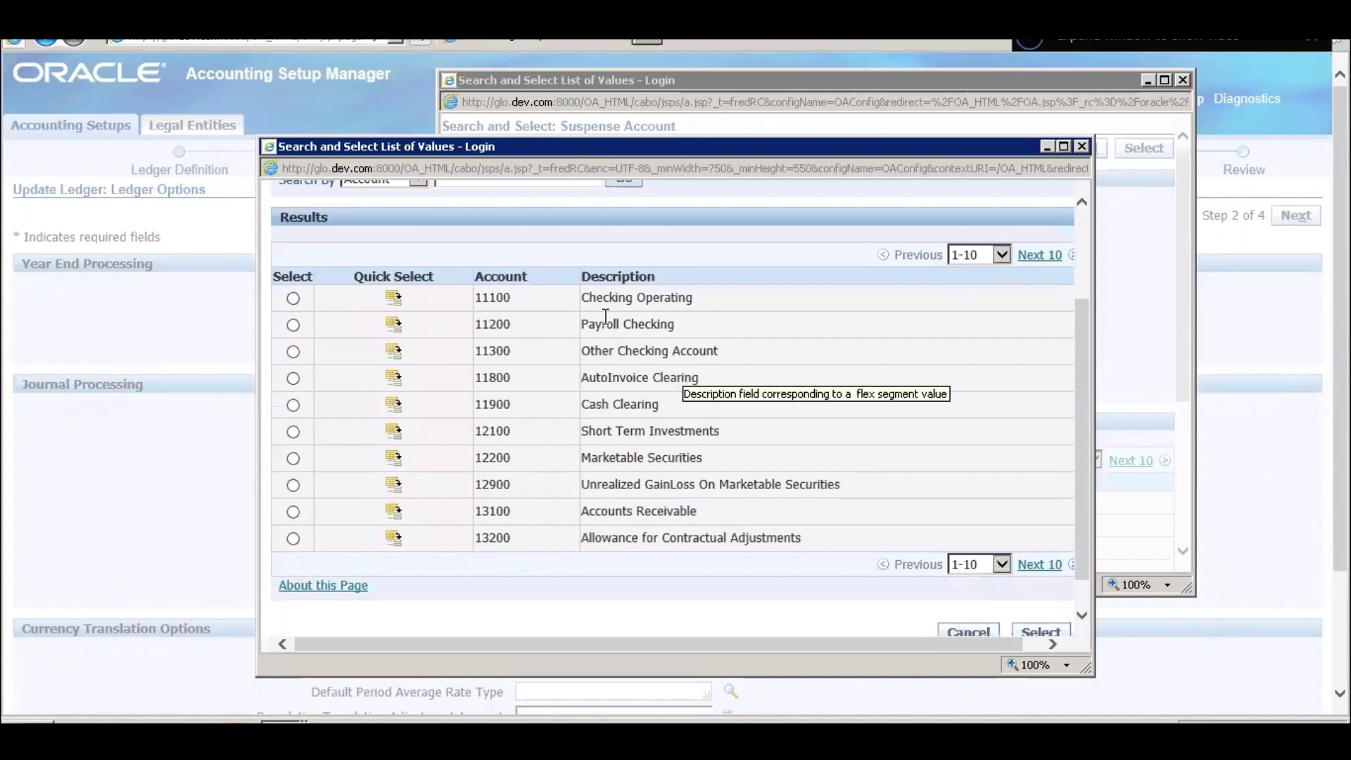
pyautogui.scroll(2, 609, 313)
pyautogui.scroll(2, 611, 320)
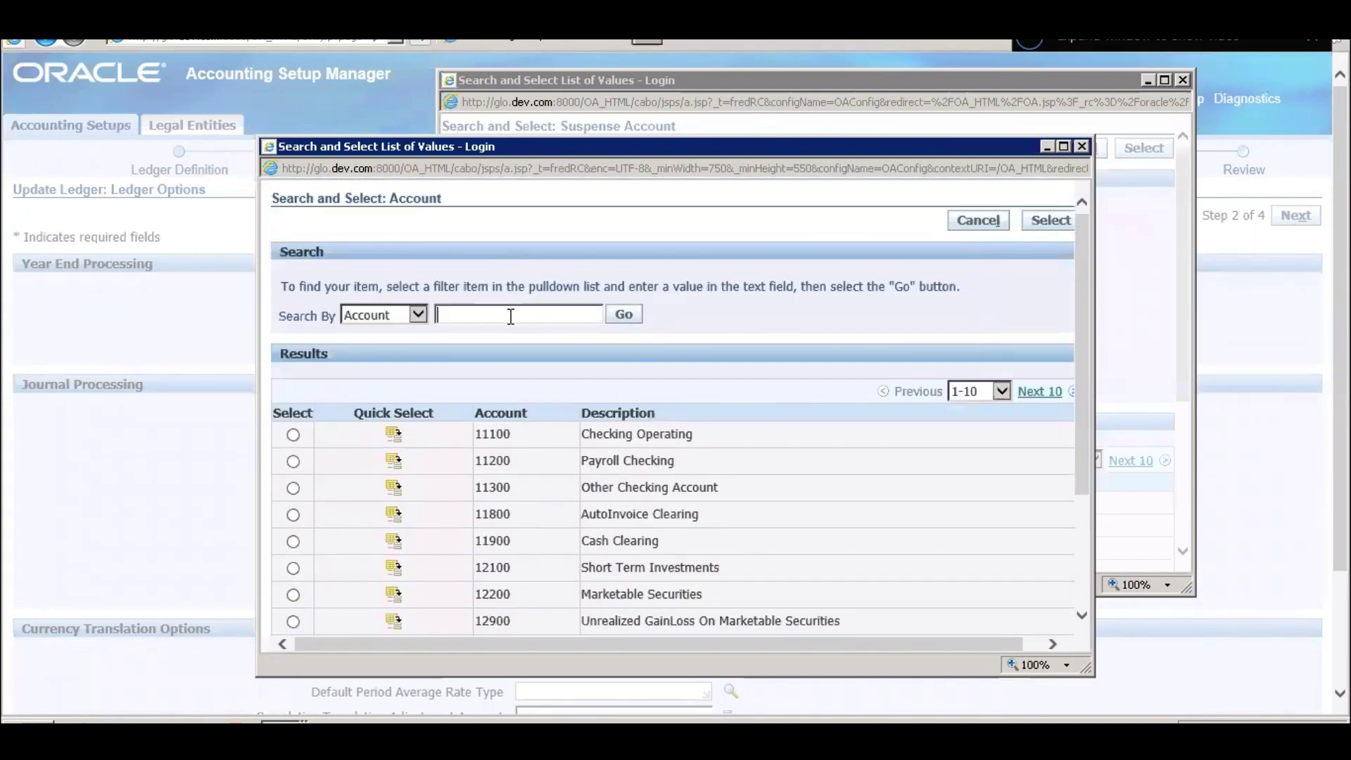
pyautogui.write('Suspense')
pyautogui.press('Return')
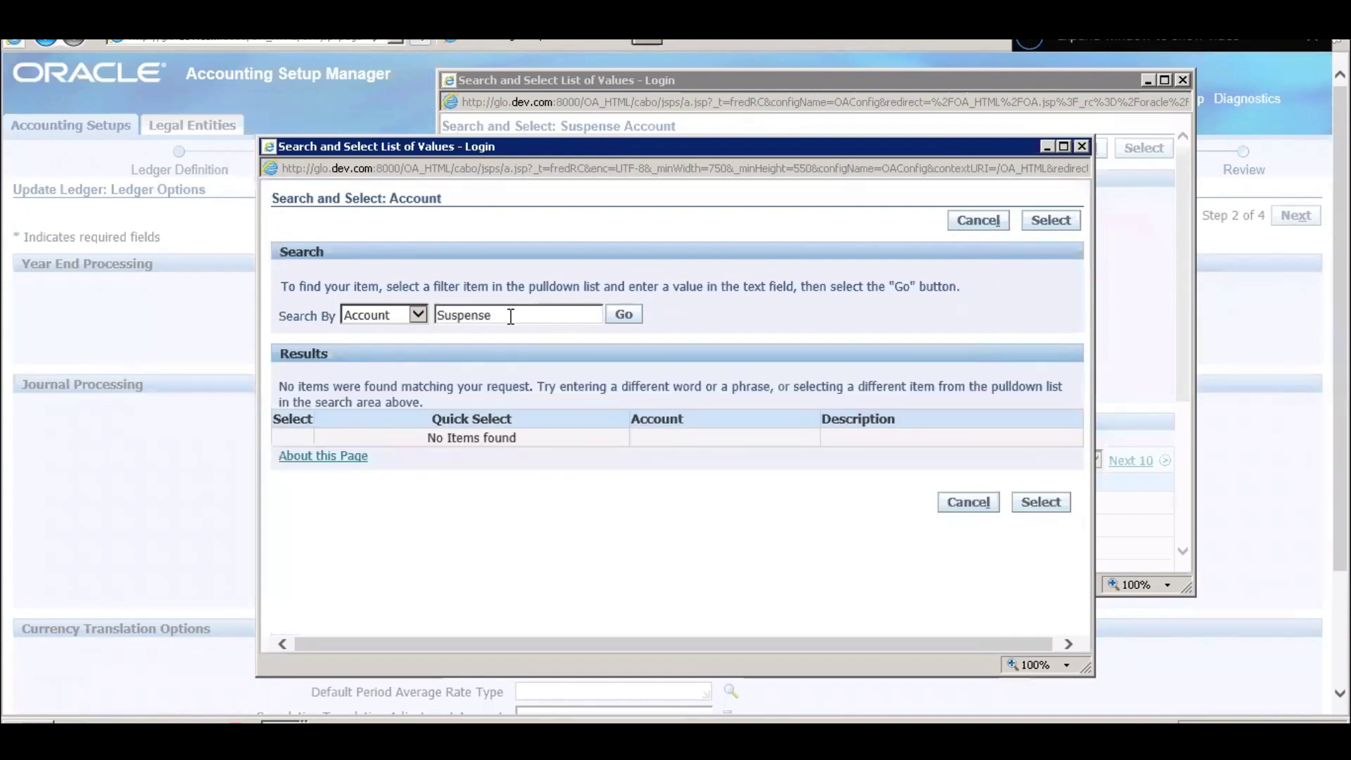
pyautogui.moveTo(511, 315); pyautogui.dragTo(395, 314)
pyautogui.press('BackSpace')
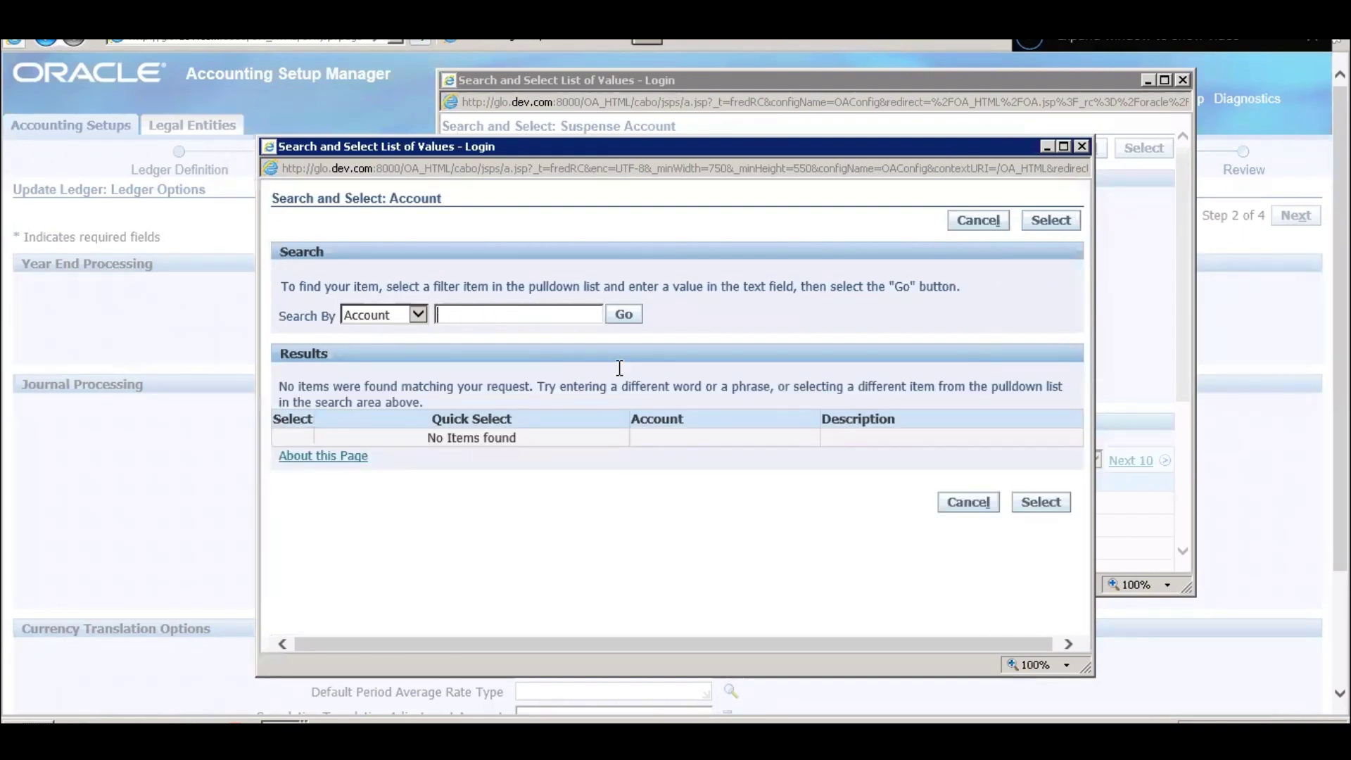
pyautogui.click(624, 314)
# - Page through the account list and quick-select account 25900 Suspense
pyautogui.scroll(-5, 719, 467)
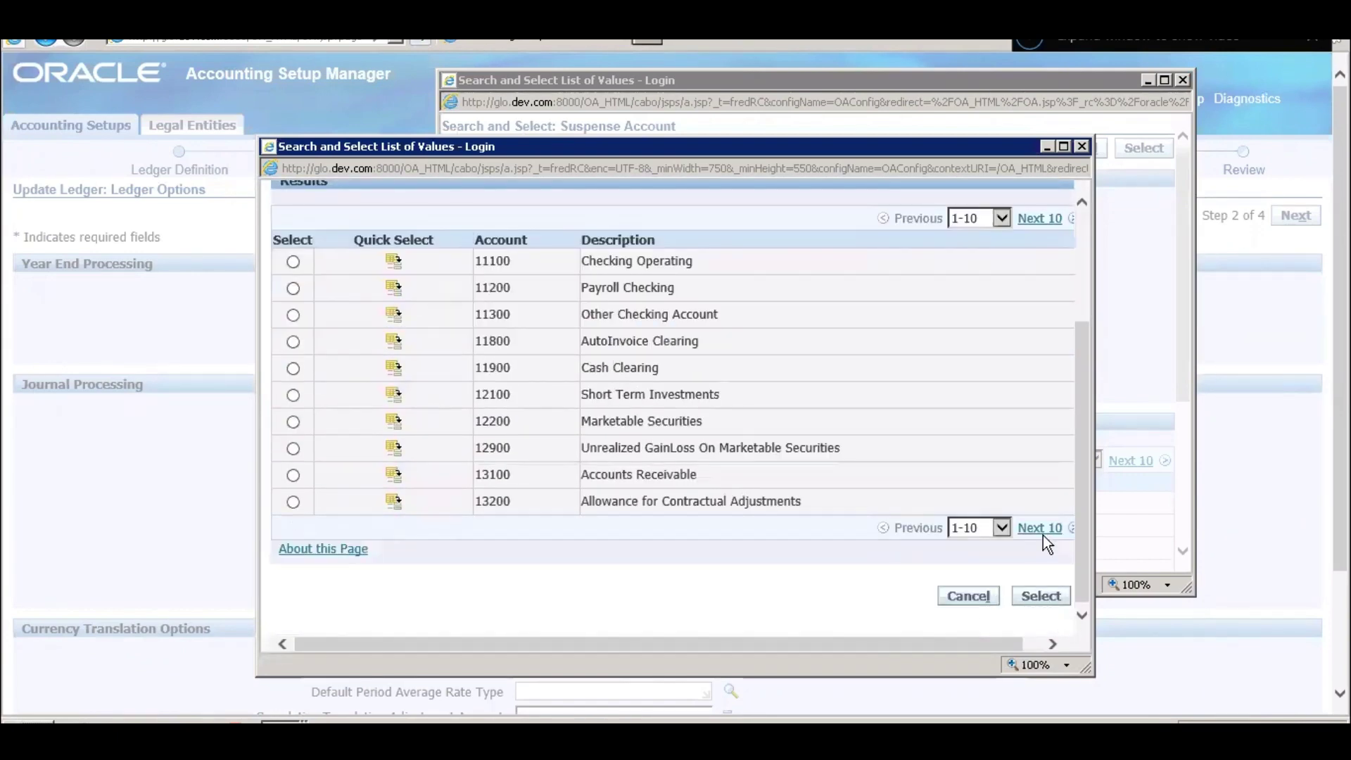
pyautogui.click(1041, 529)
pyautogui.click(1042, 529)
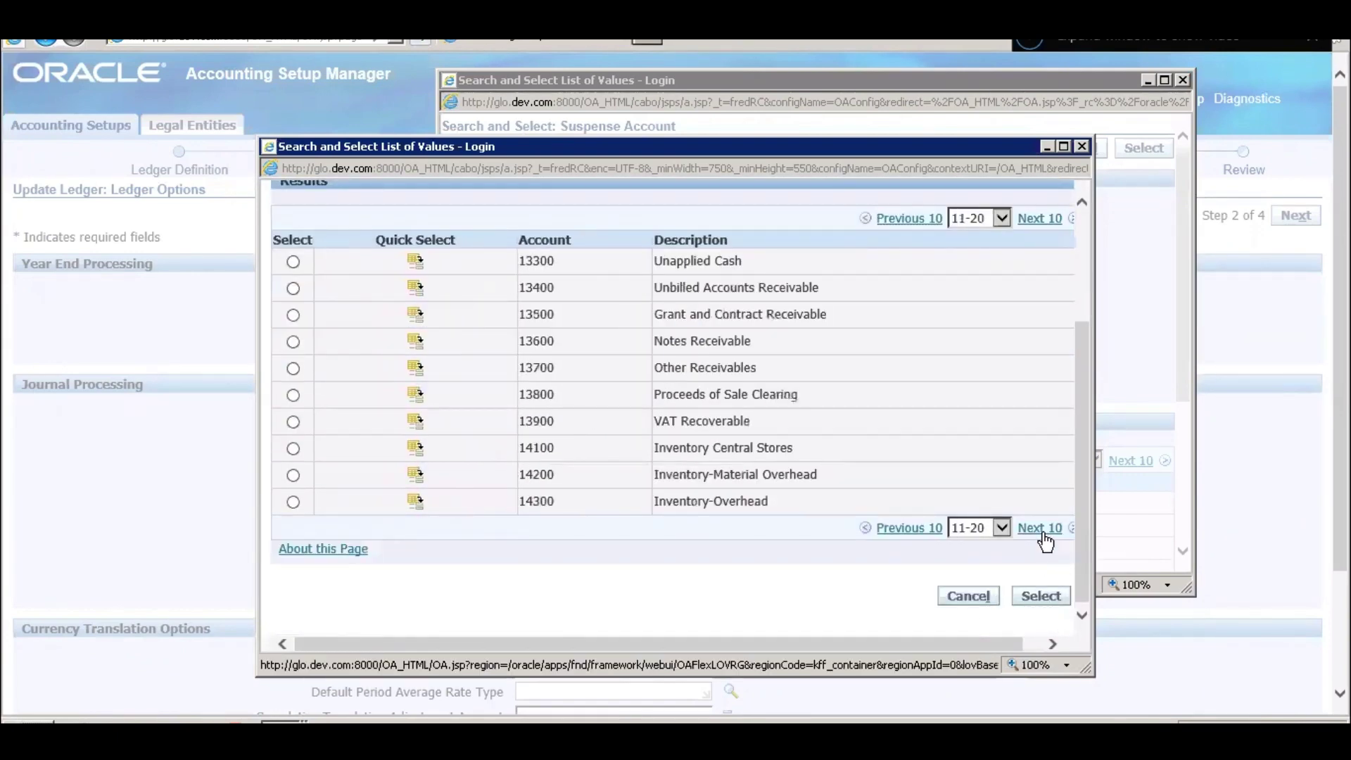
pyautogui.click(1041, 529)
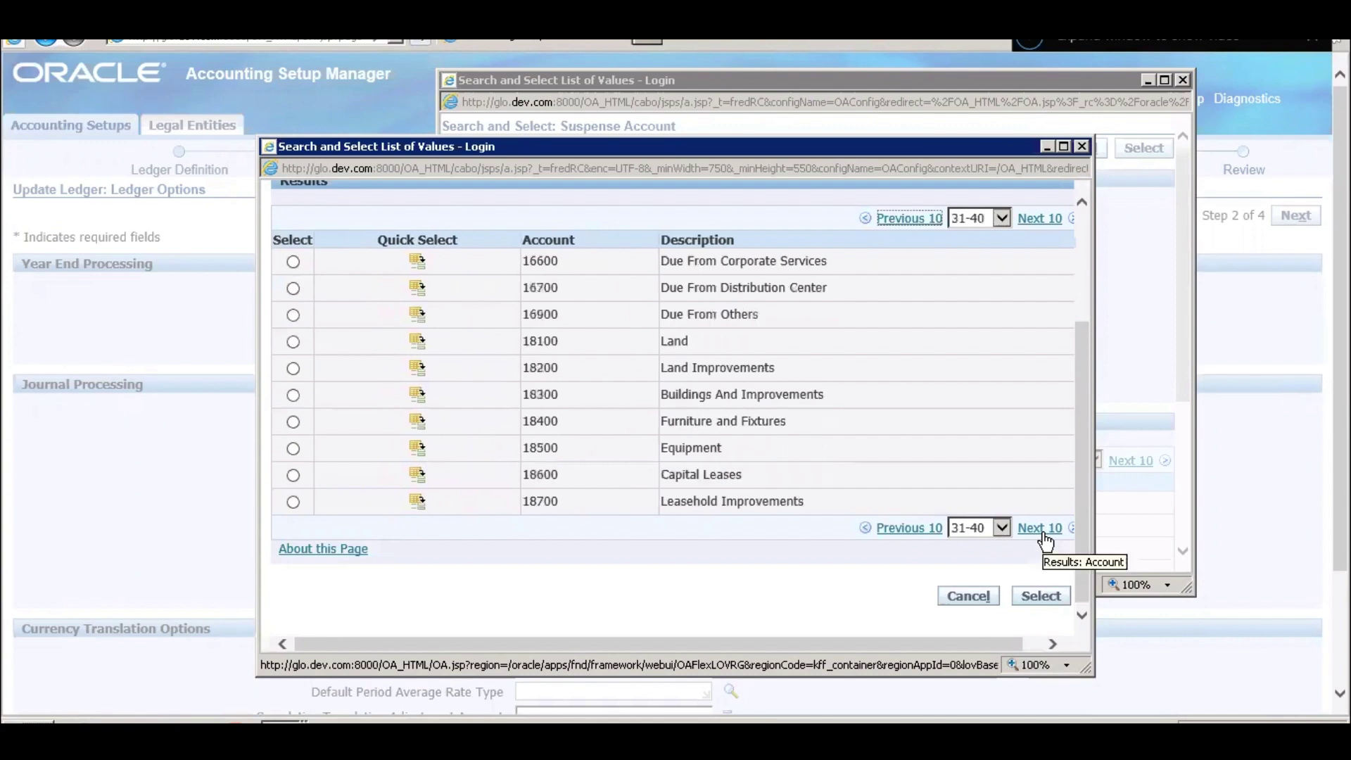
pyautogui.click(1042, 529)
pyautogui.click(1041, 529)
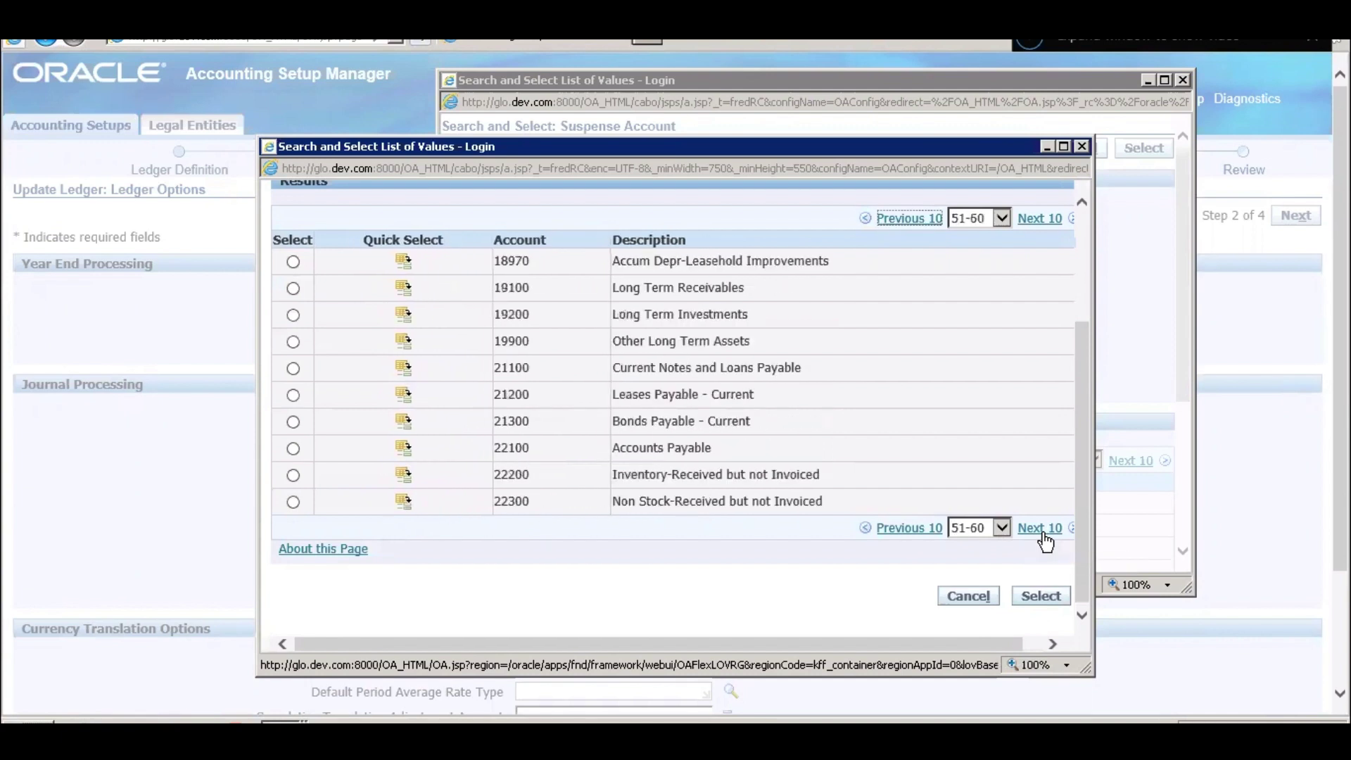
pyautogui.click(1042, 529)
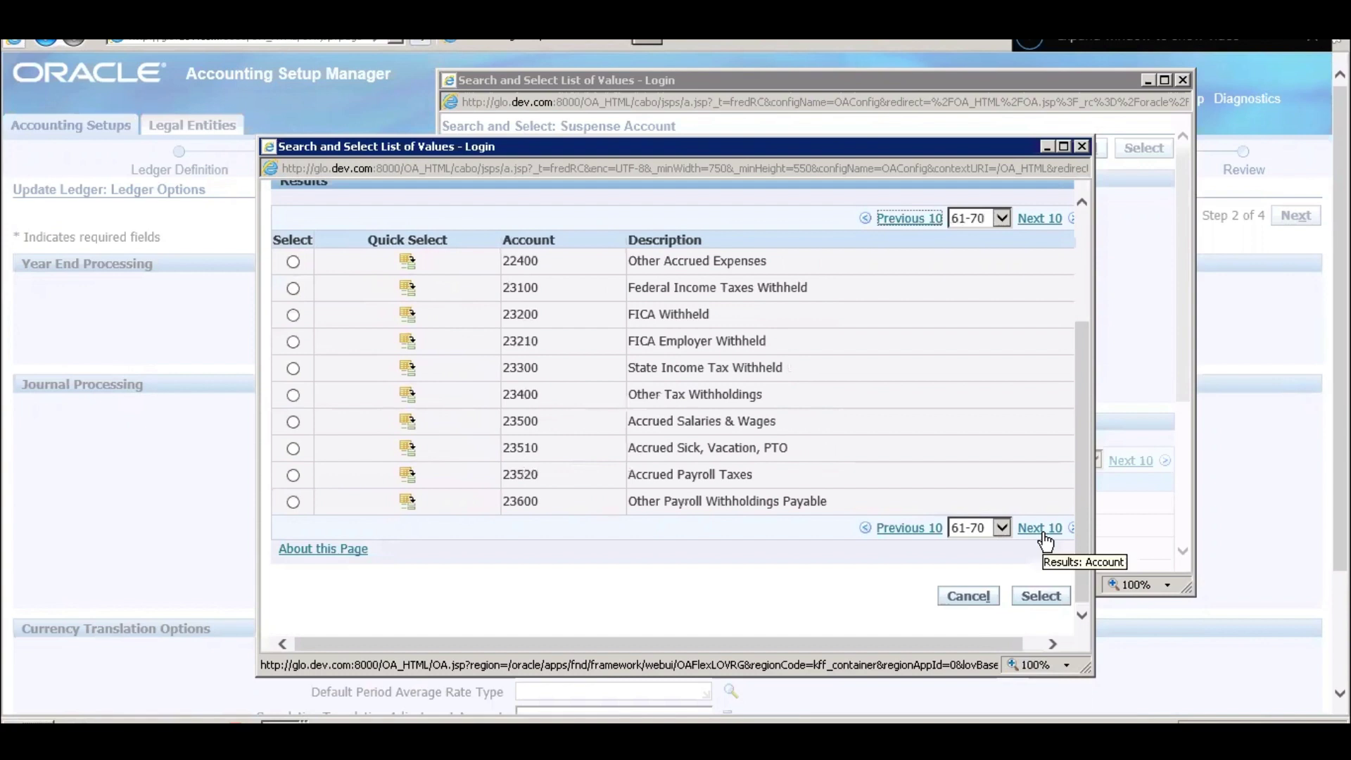
pyautogui.click(1041, 529)
pyautogui.click(1041, 529)
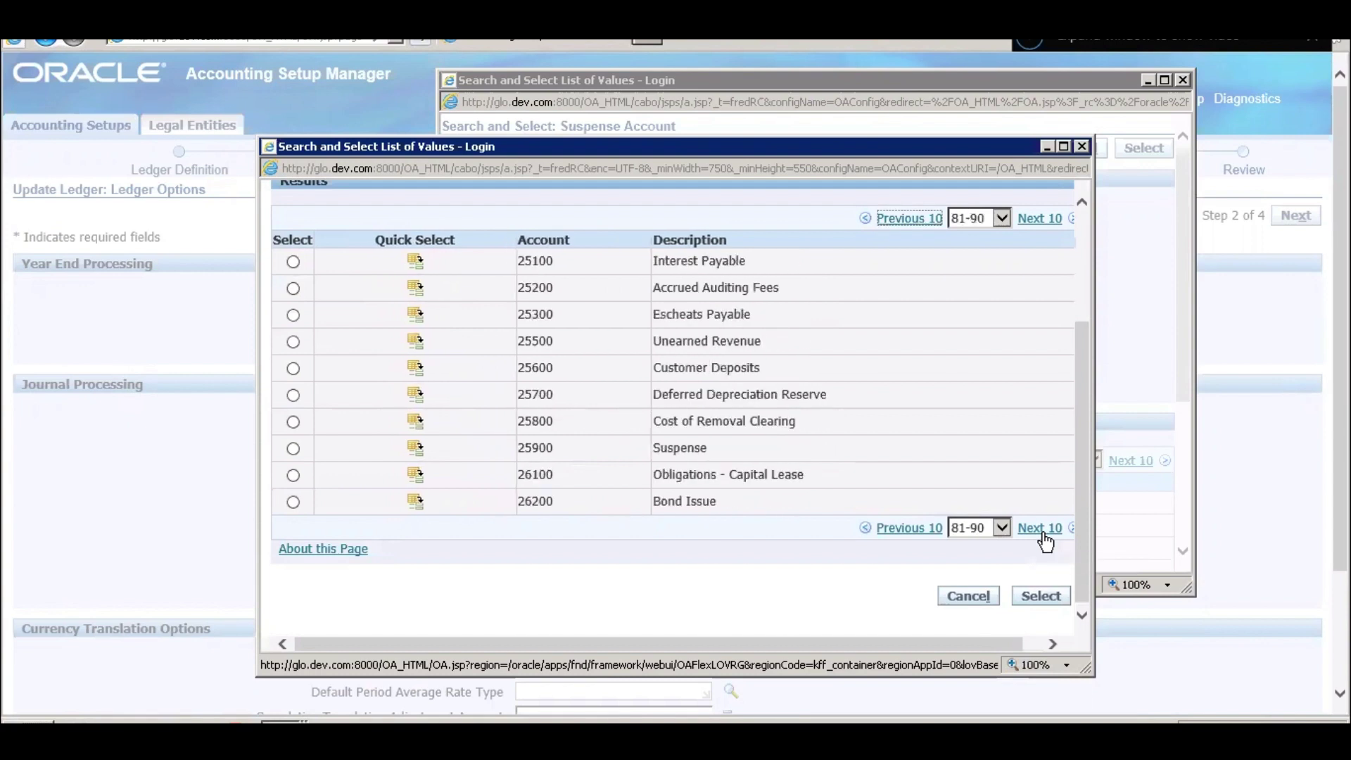
pyautogui.click(415, 448)
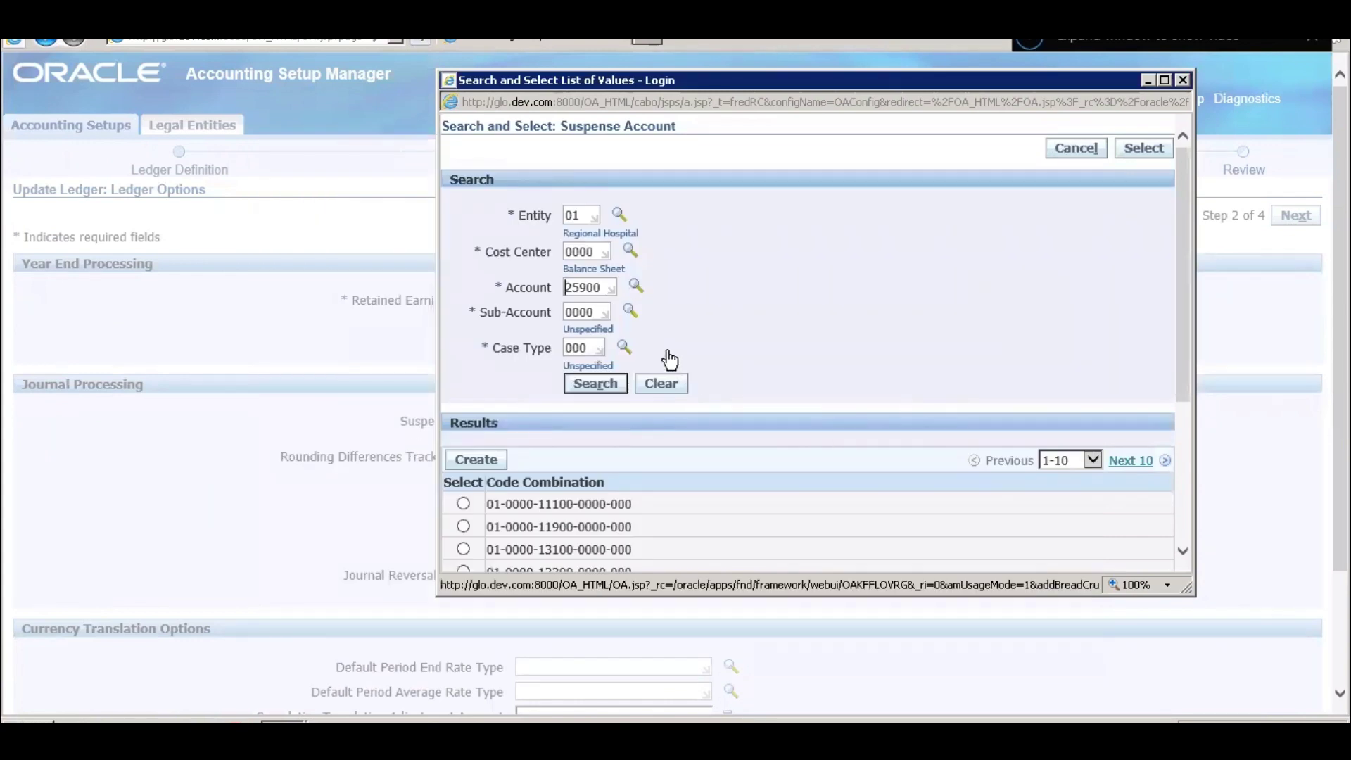
pyautogui.click(595, 384)
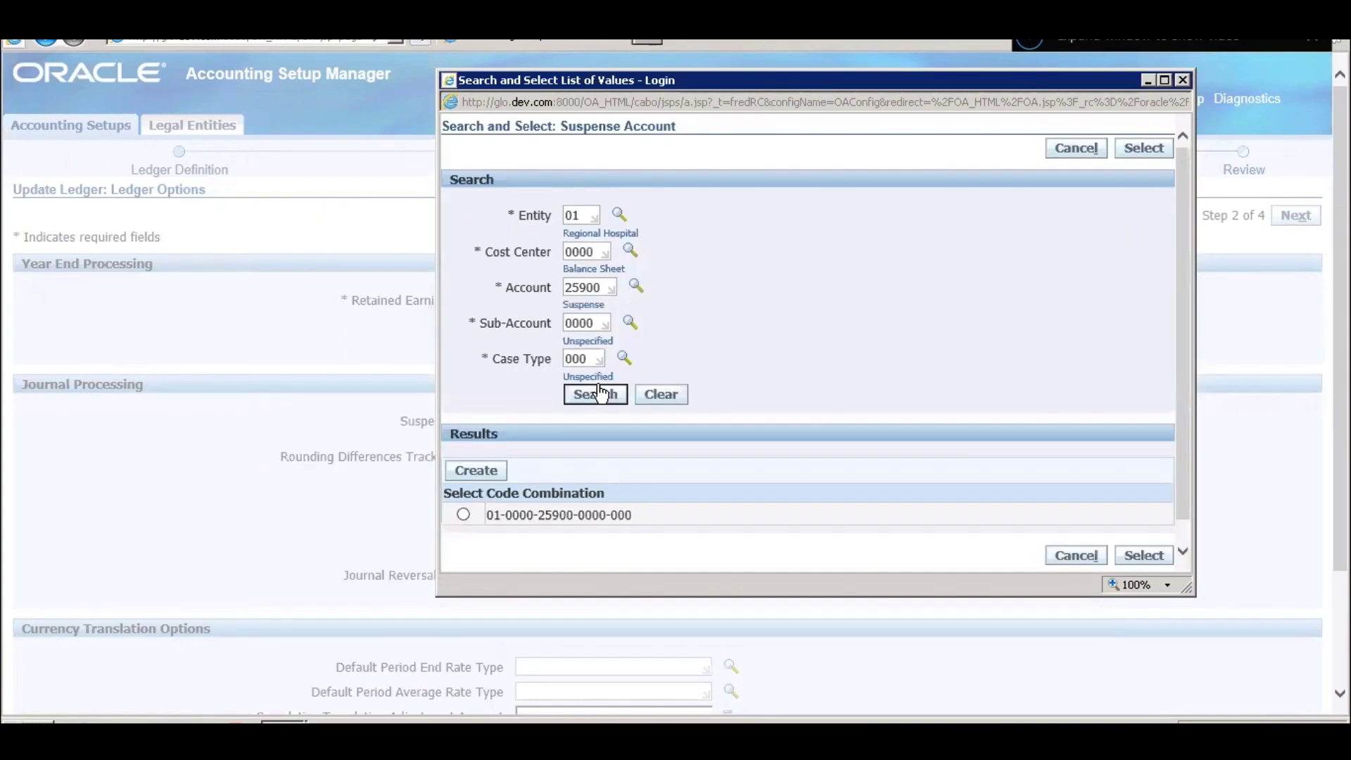
pyautogui.click(463, 514)
pyautogui.click(1145, 555)
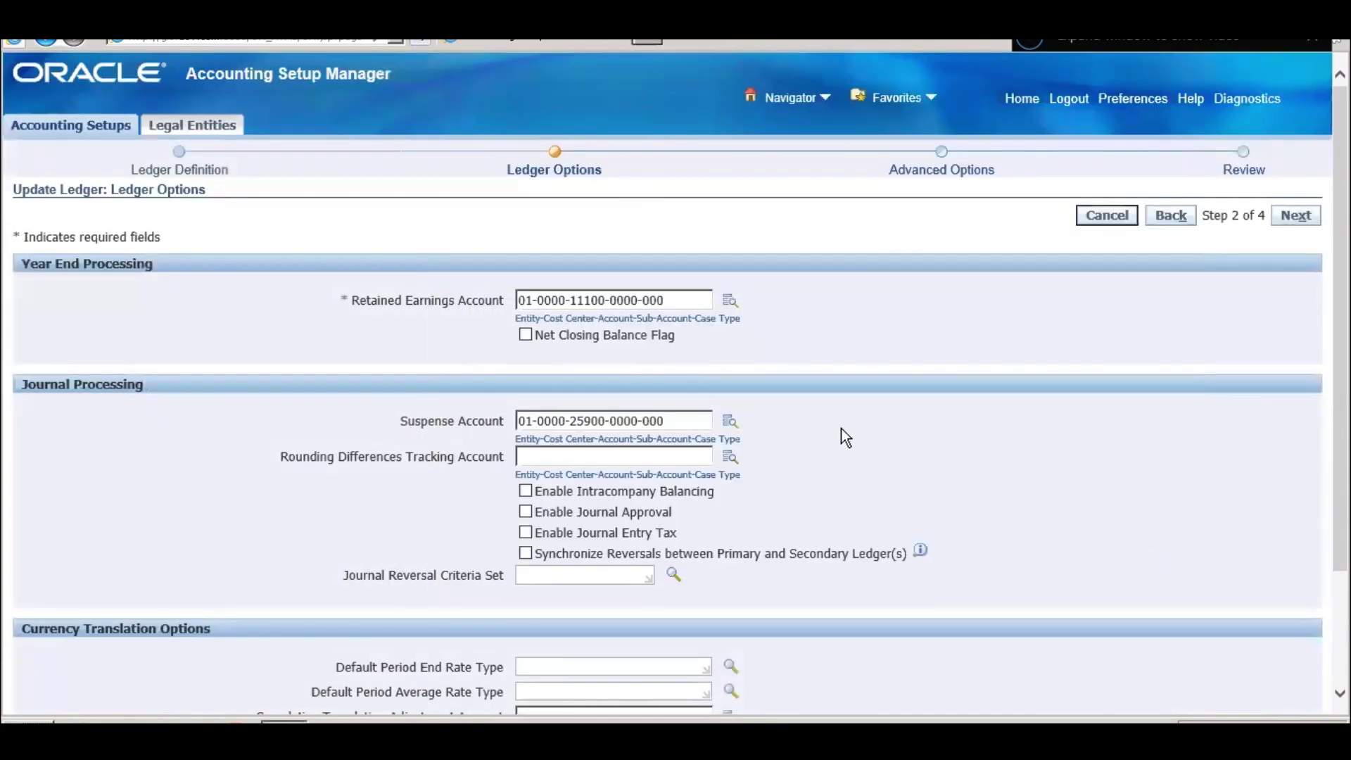
# - Open the Rounding Differences Tracking Account lookup, enter Cost Center 0000, and open the Account list
pyautogui.click(656, 462)
pyautogui.click(731, 458)
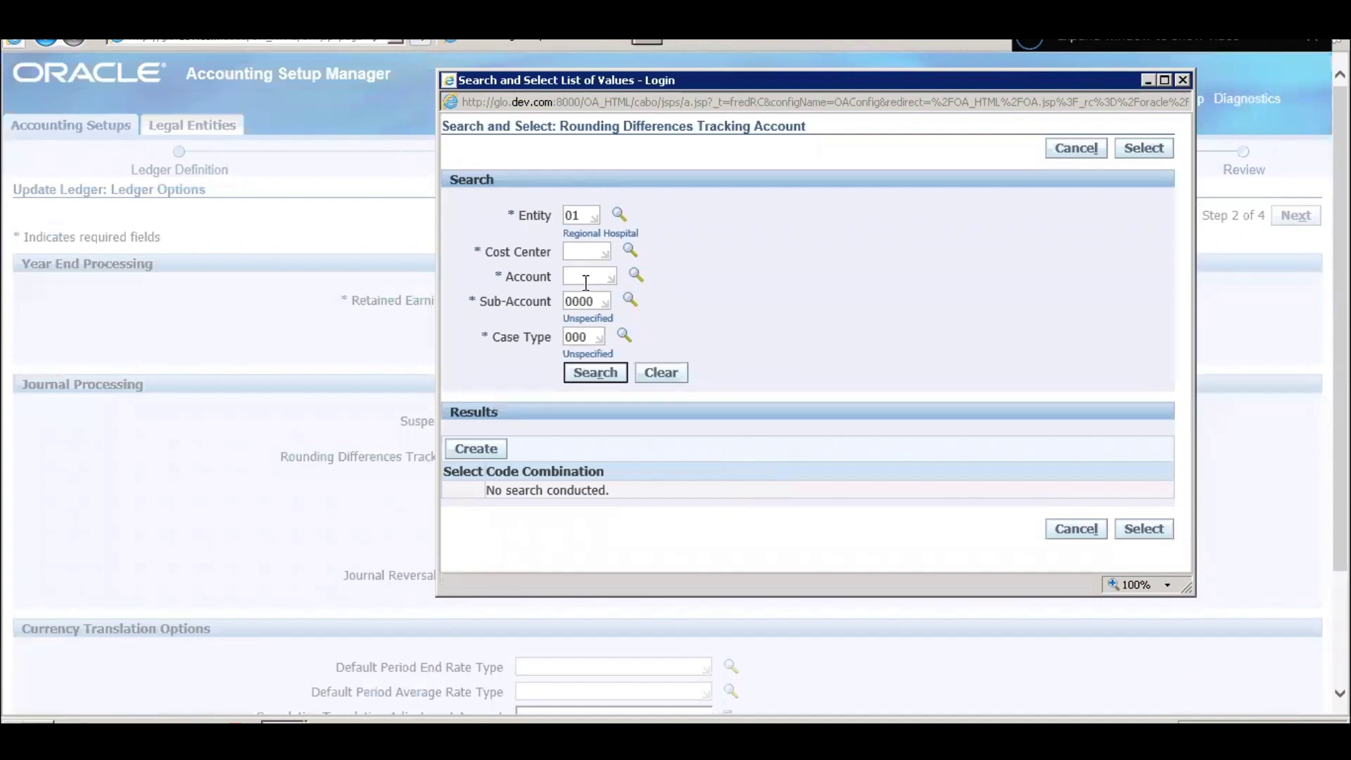
pyautogui.click(580, 255)
pyautogui.write('0000')
pyautogui.click(581, 276)
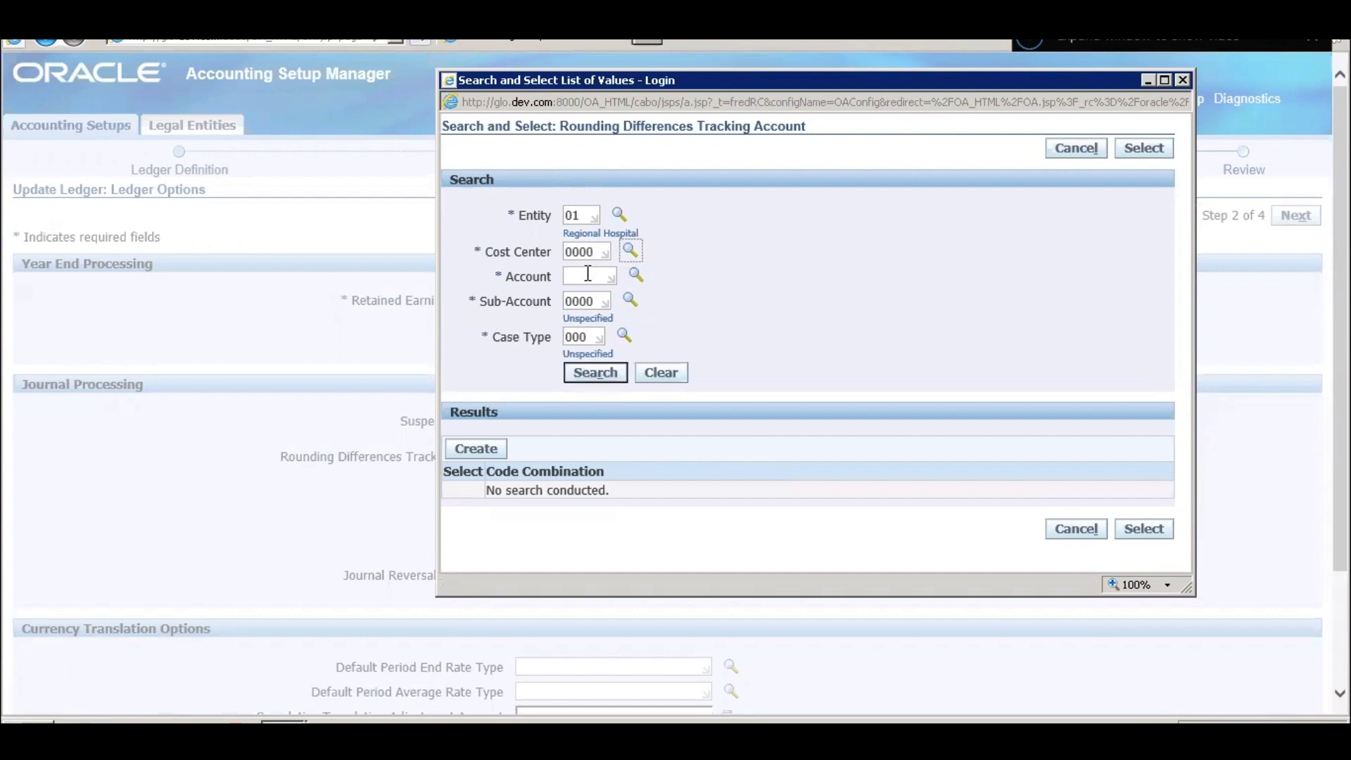
pyautogui.click(635, 275)
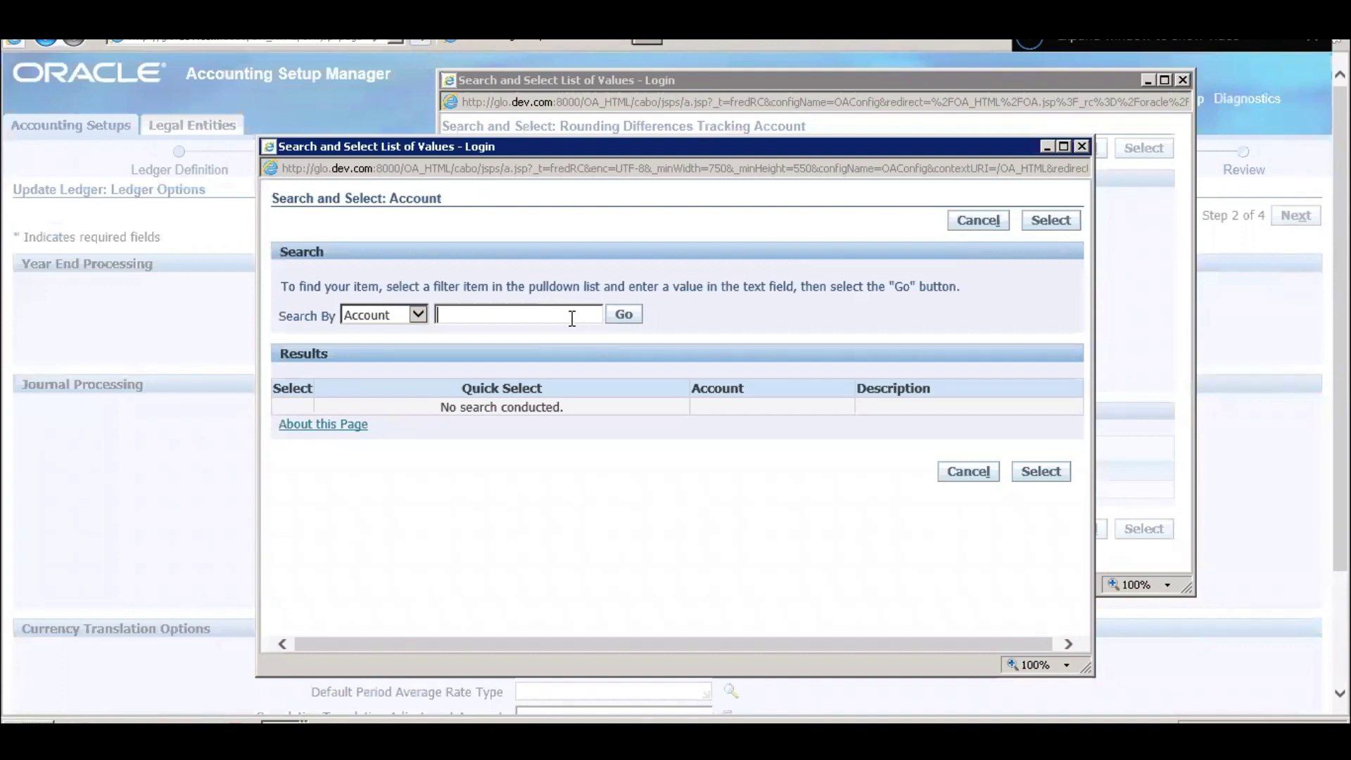
# - Search accounts for 'Rounding', trimming the text until it is cleared and all accounts are listed
pyautogui.write('Rounding')
pyautogui.press('Return')
pyautogui.click(572, 318)
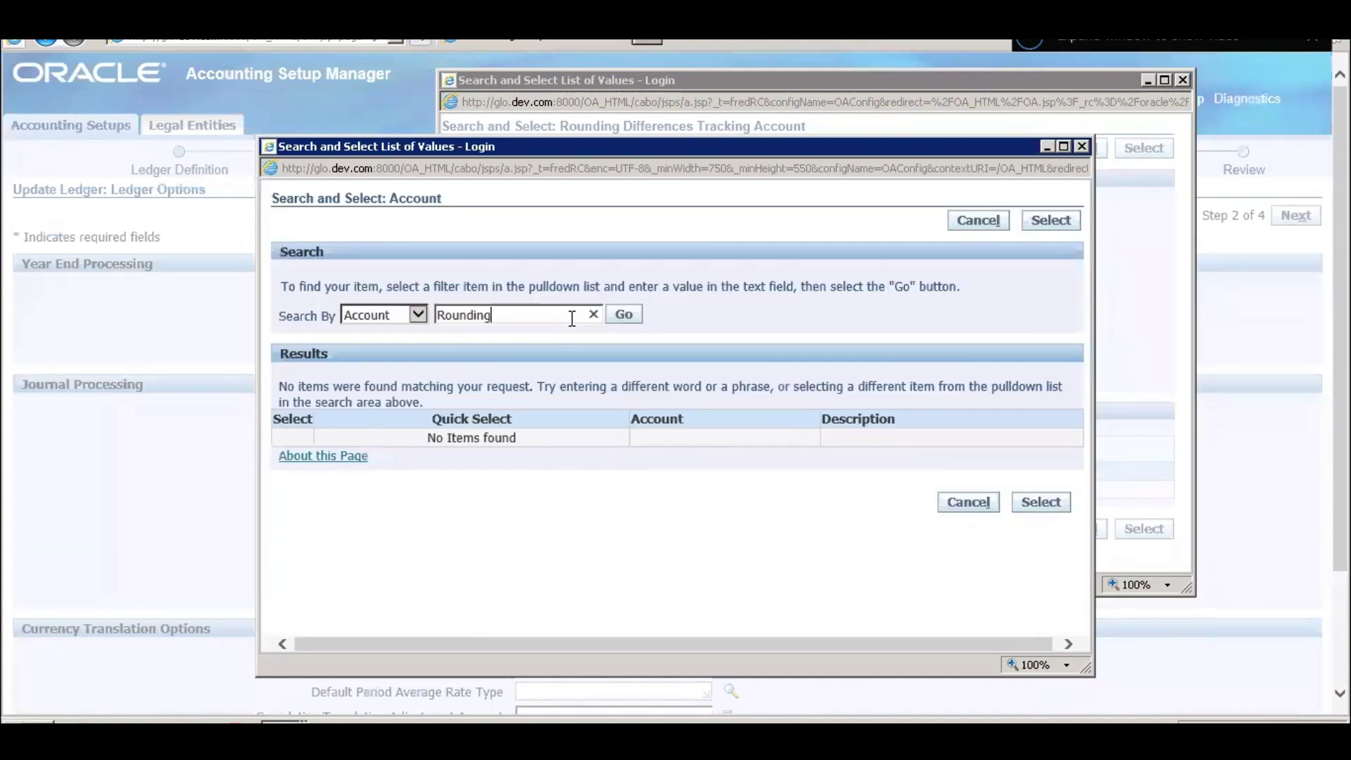
pyautogui.press('BackSpace')
pyautogui.press('BackSpace')
pyautogui.press('BackSpace')
pyautogui.press('Return')
pyautogui.click(572, 318)
pyautogui.press('BackSpace')
pyautogui.press('Return')
pyautogui.click(572, 318)
pyautogui.press('BackSpace')
pyautogui.press('BackSpace')
pyautogui.press('BackSpace')
pyautogui.press('BackSpace')
pyautogui.click(624, 315)
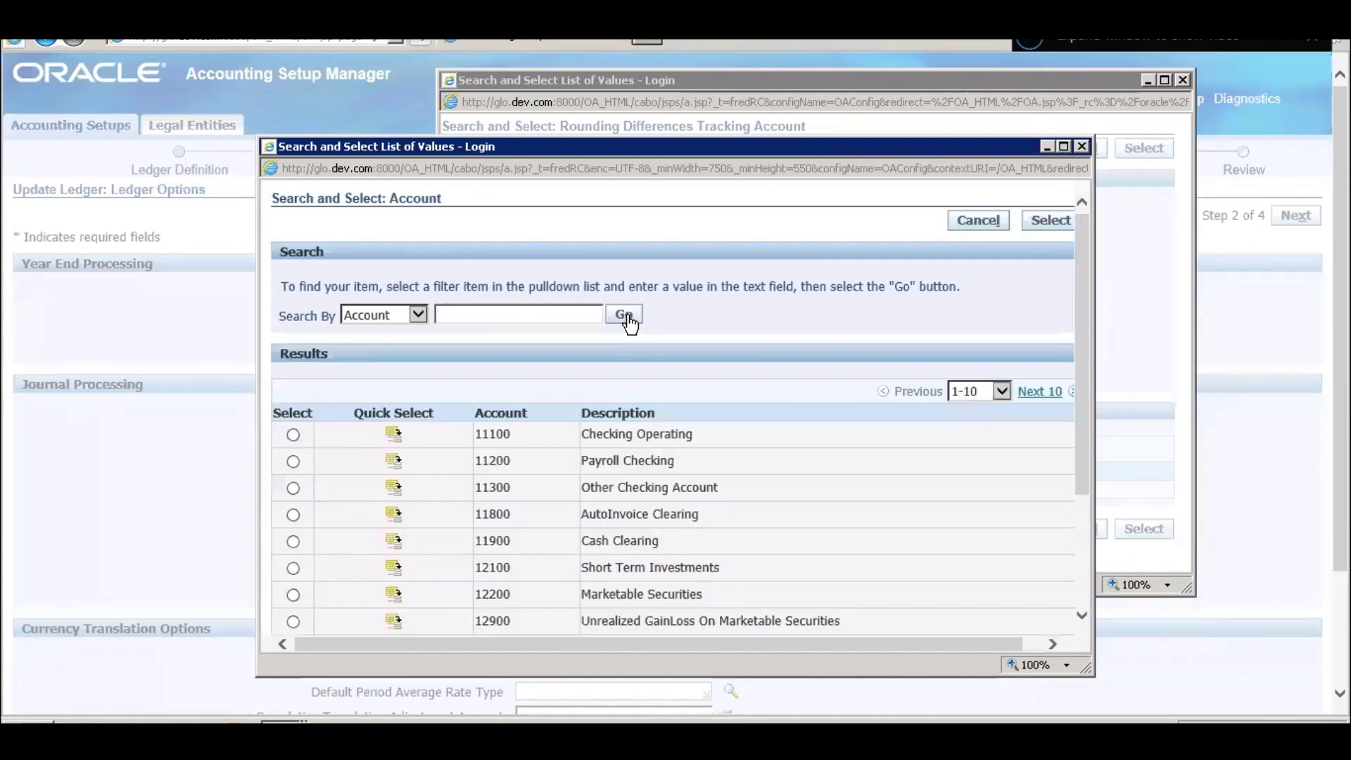
# - Page through the account list to the page containing account 69999 Rounding
pyautogui.scroll(-2, 583, 390)
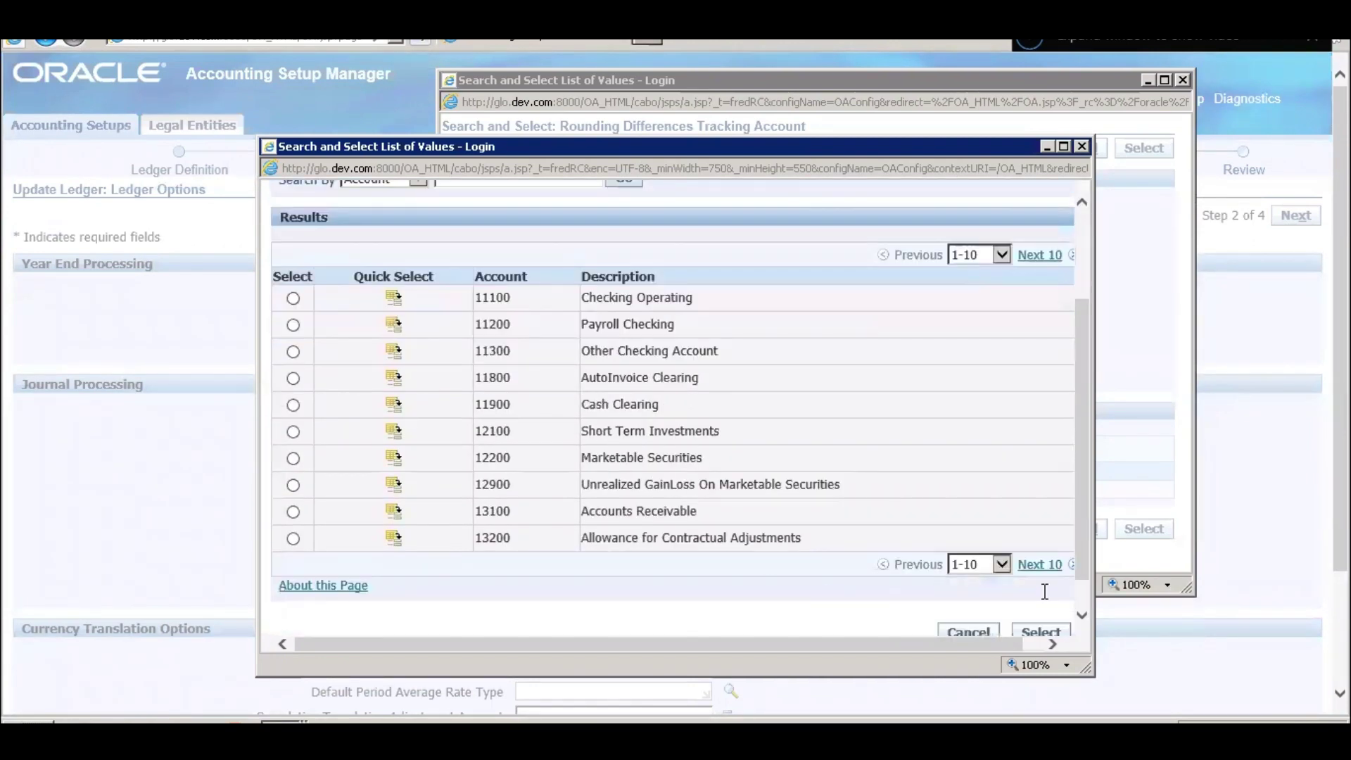
pyautogui.click(1040, 567)
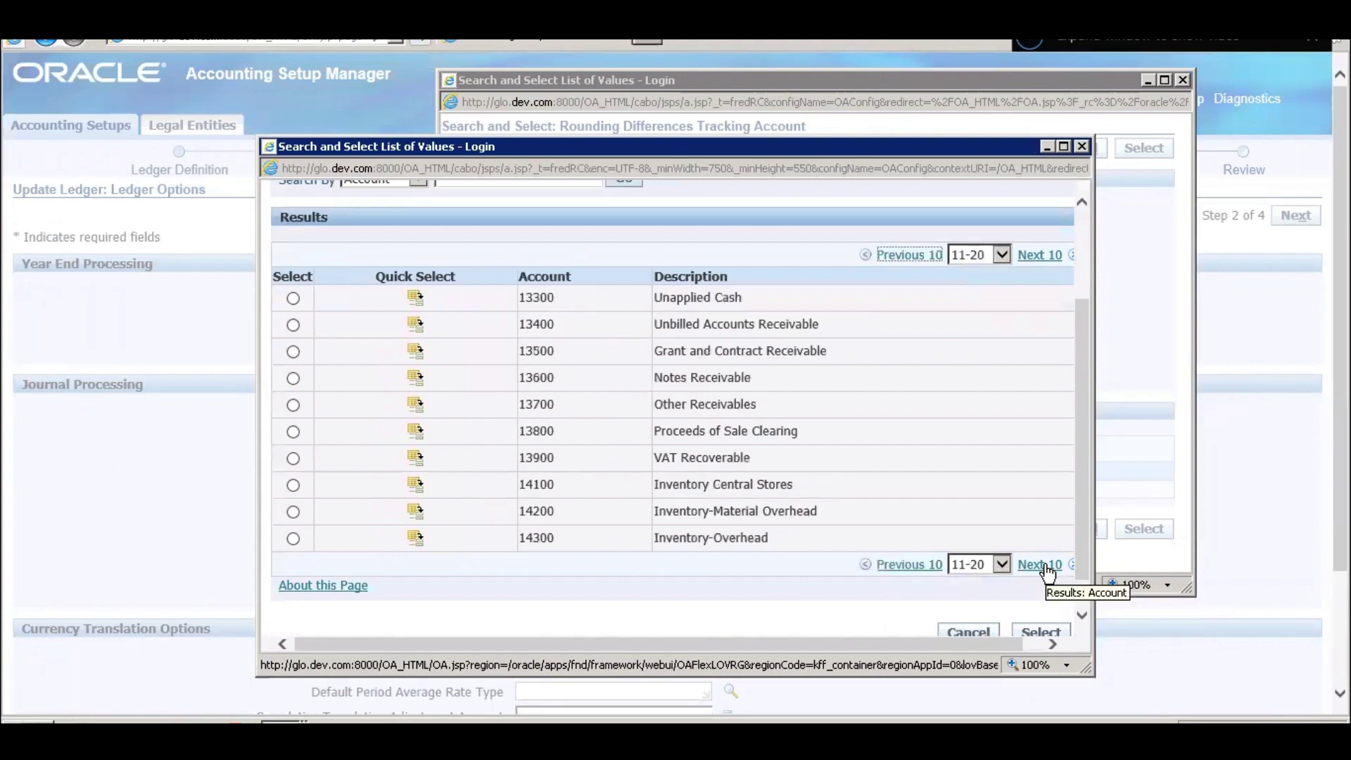
pyautogui.click(1044, 567)
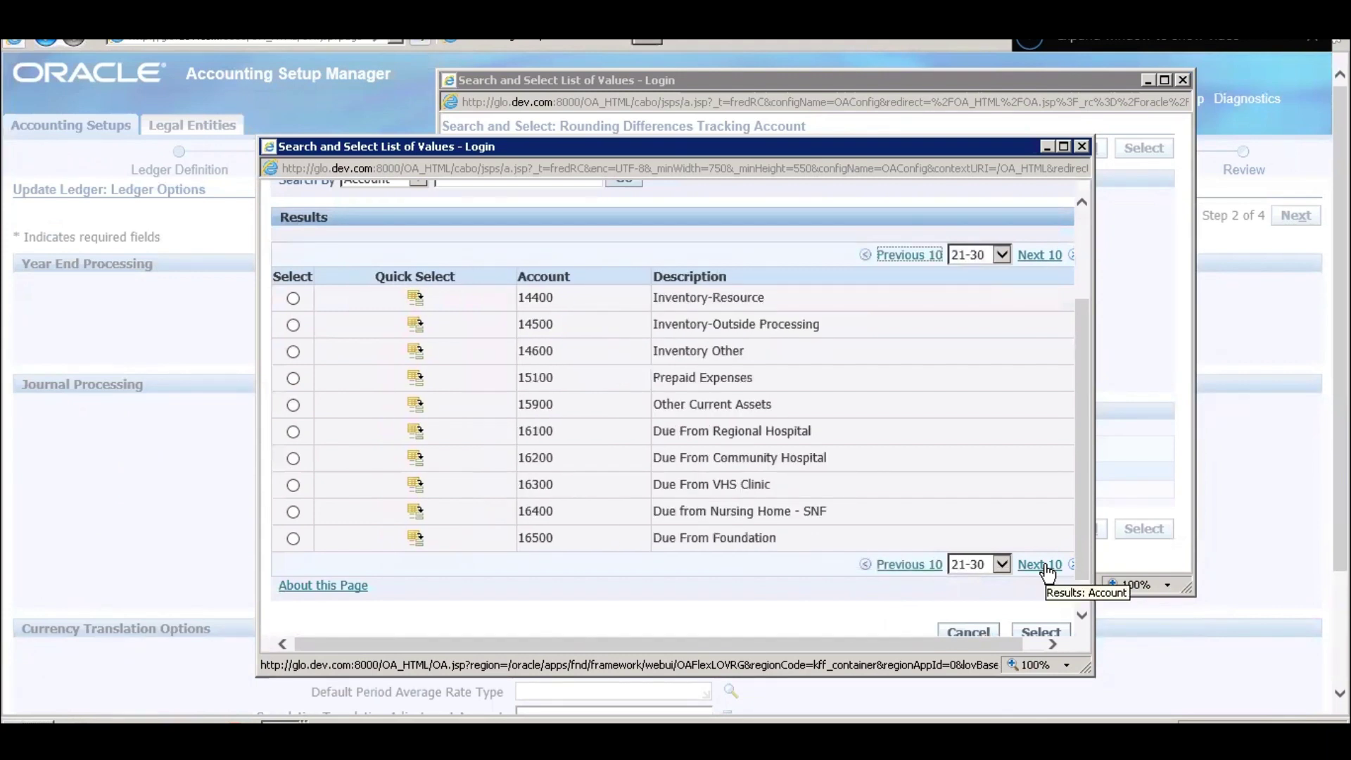
pyautogui.click(1044, 567)
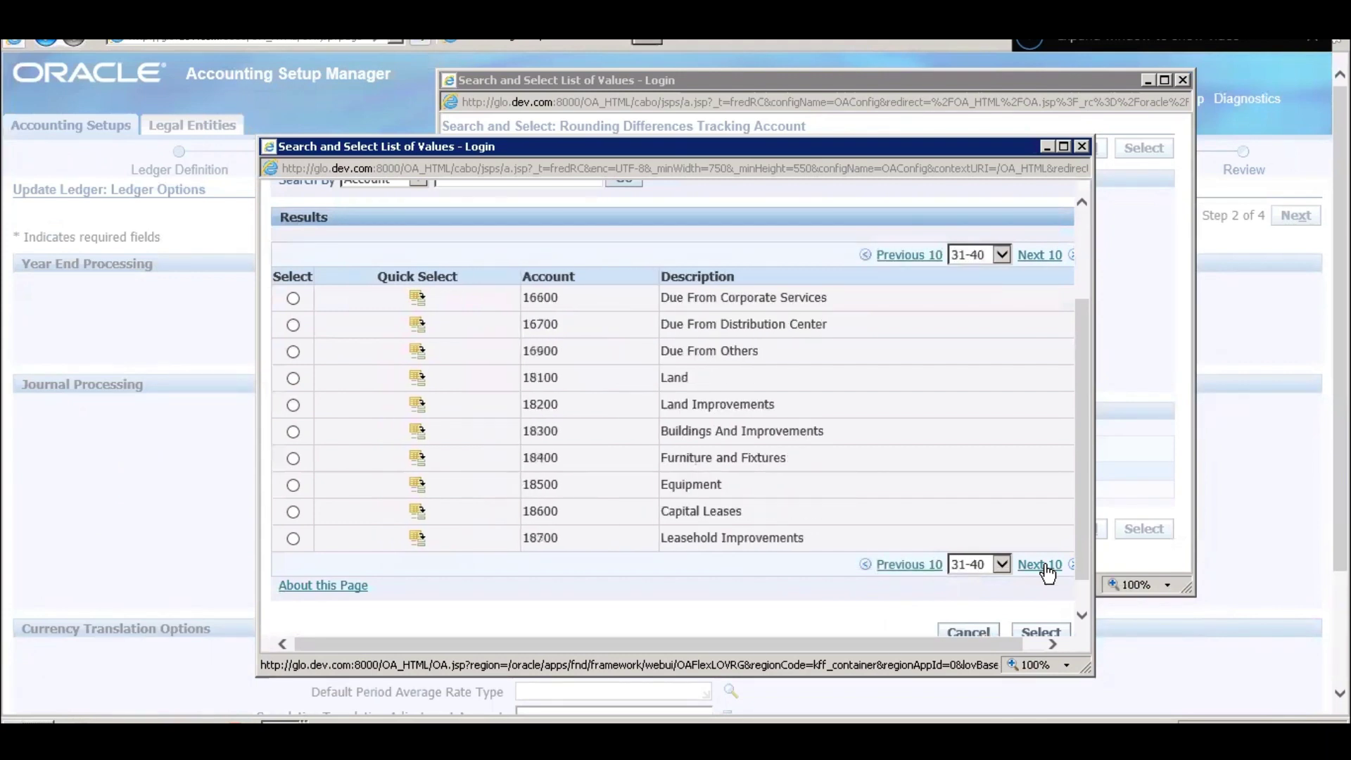
pyautogui.click(1045, 567)
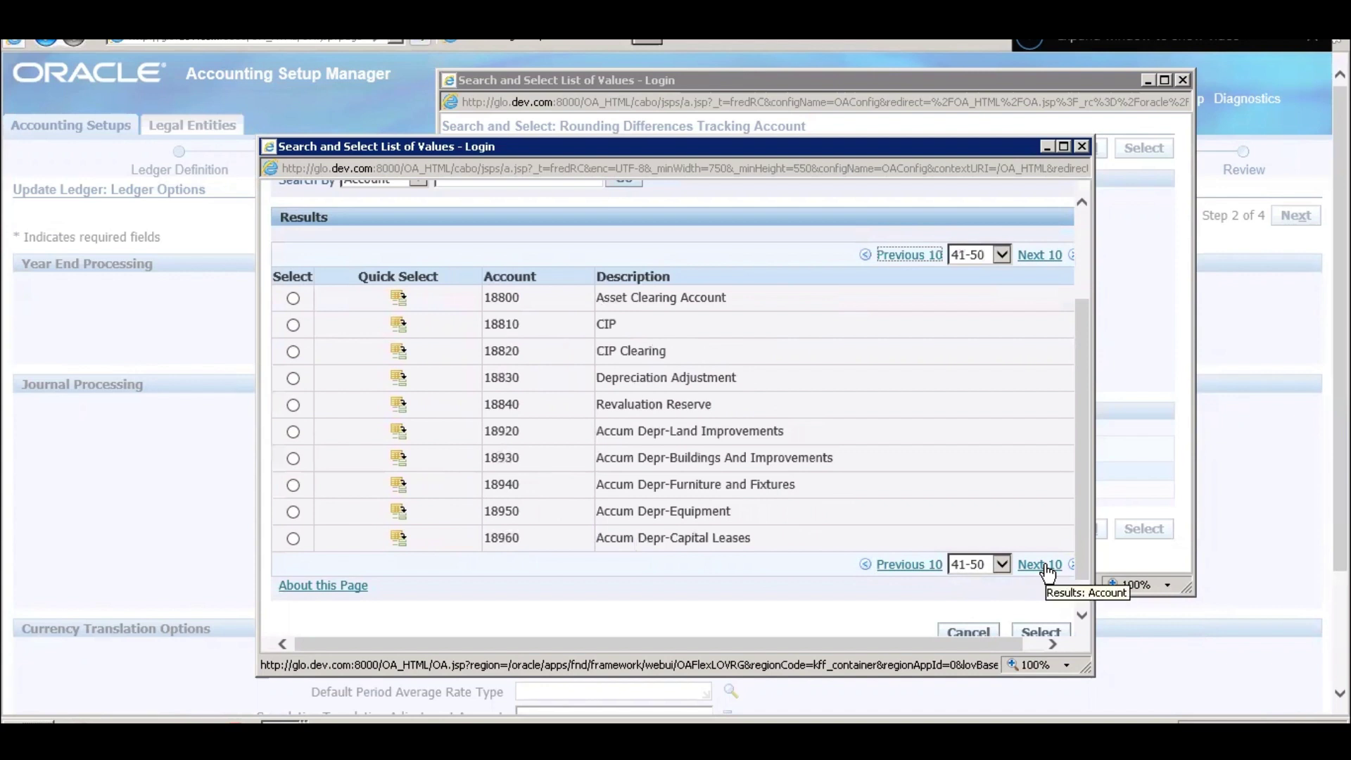
pyautogui.click(1045, 567)
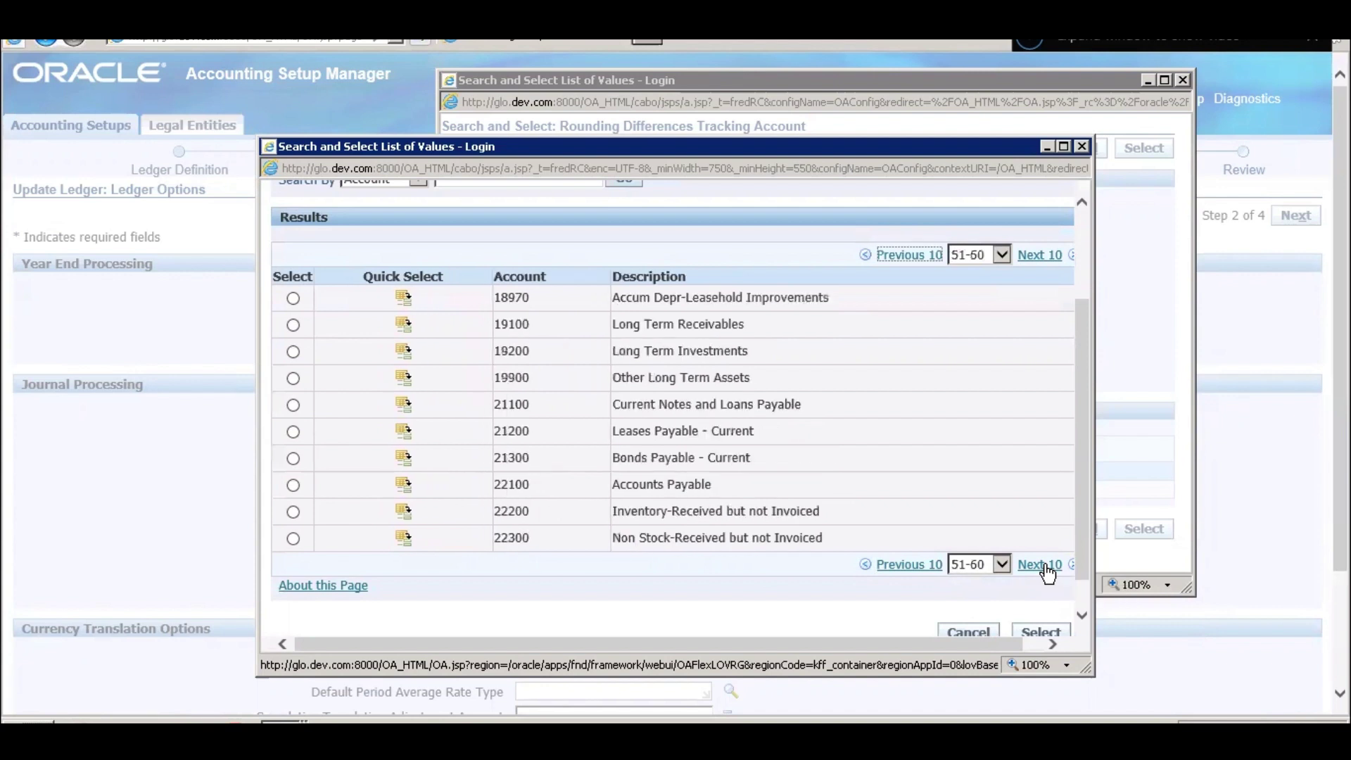
pyautogui.click(1045, 567)
pyautogui.click(1044, 567)
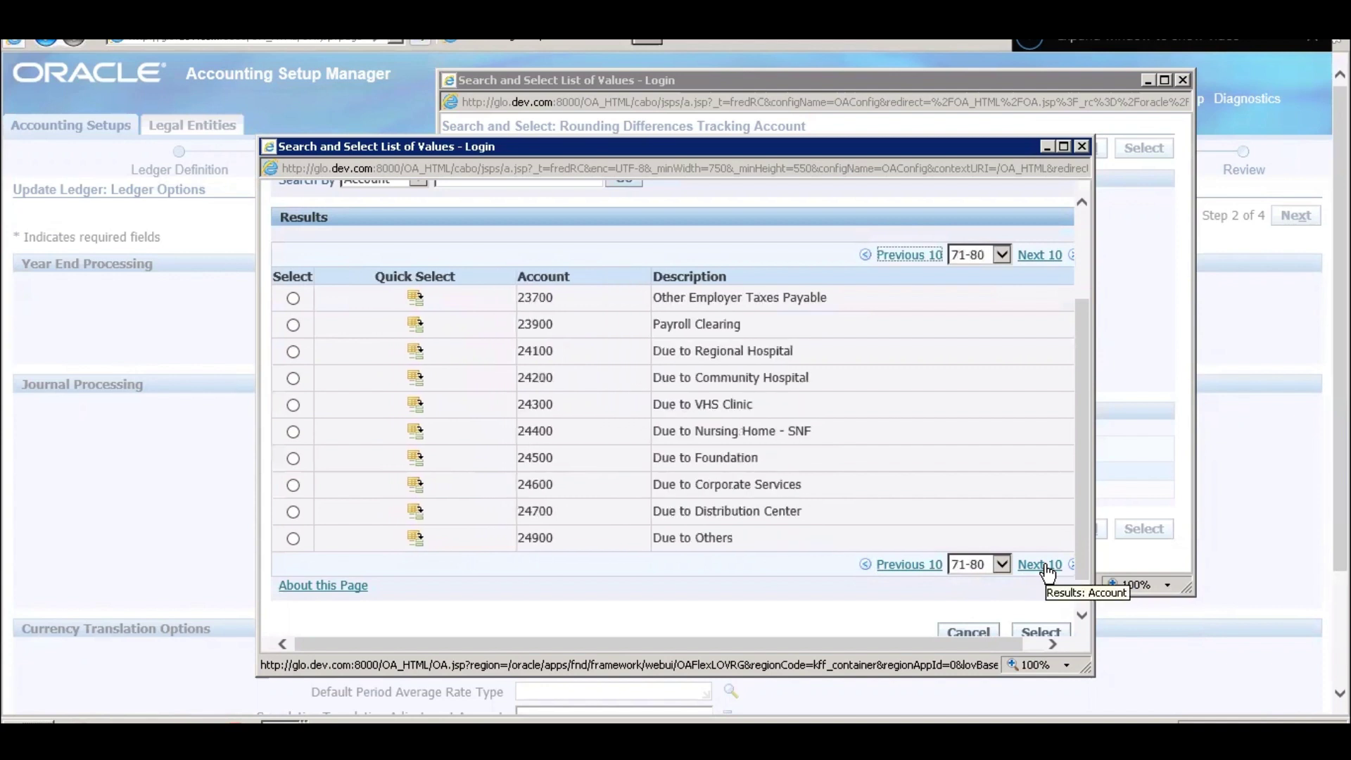
pyautogui.click(1045, 567)
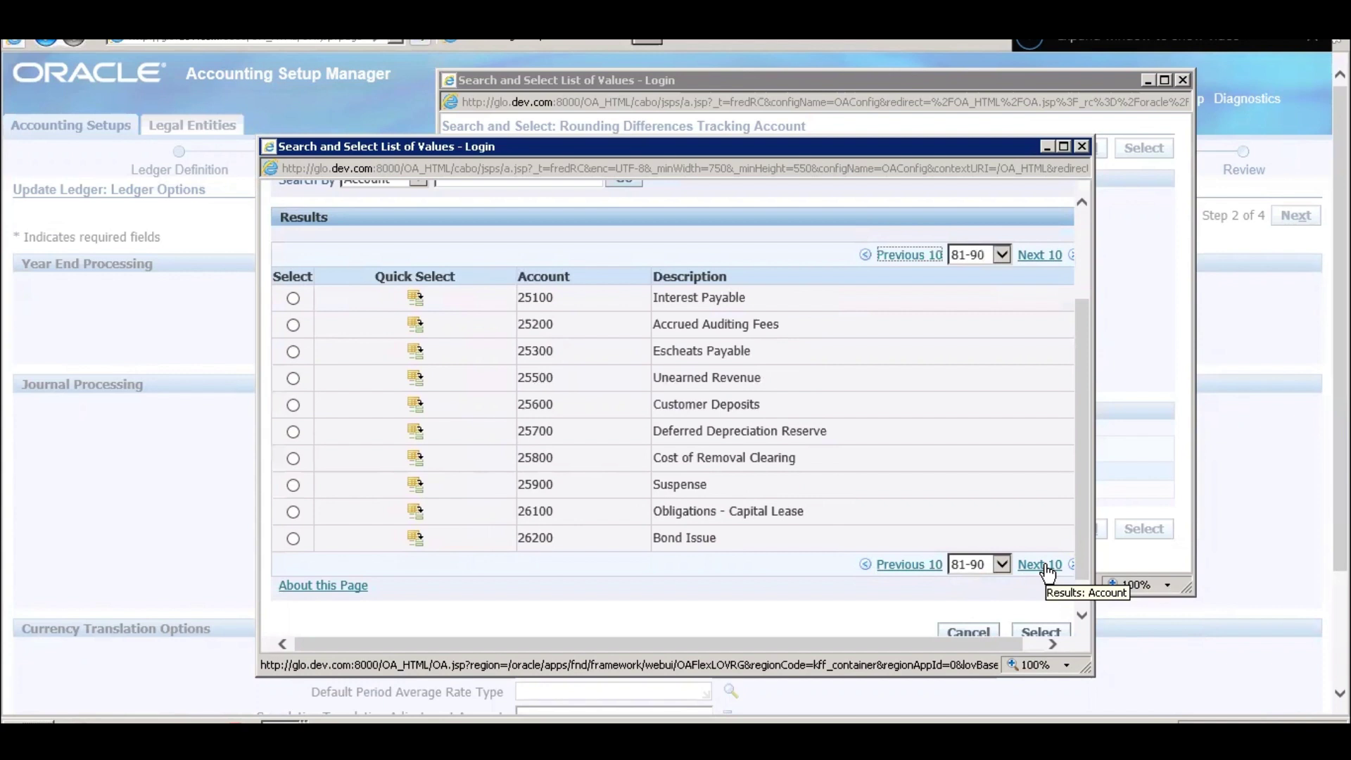
pyautogui.click(1044, 567)
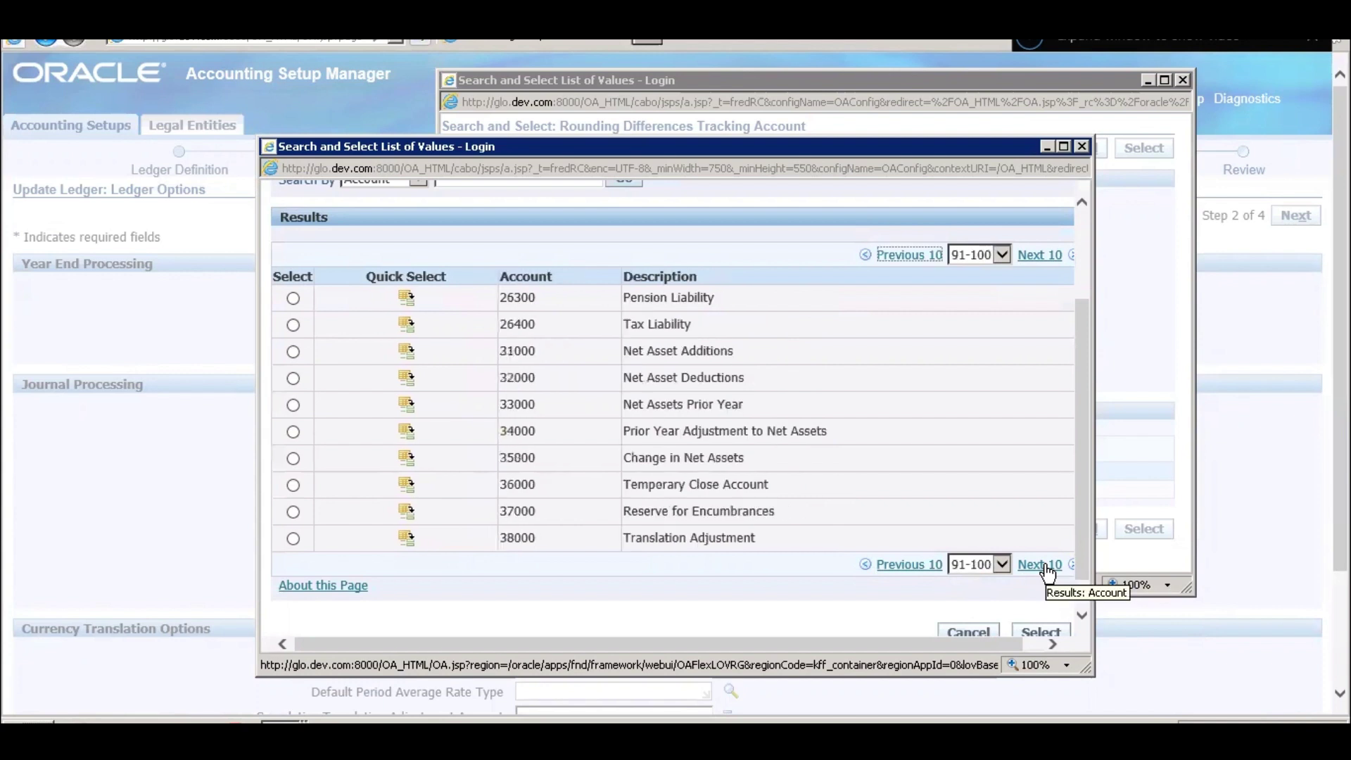
pyautogui.click(1044, 567)
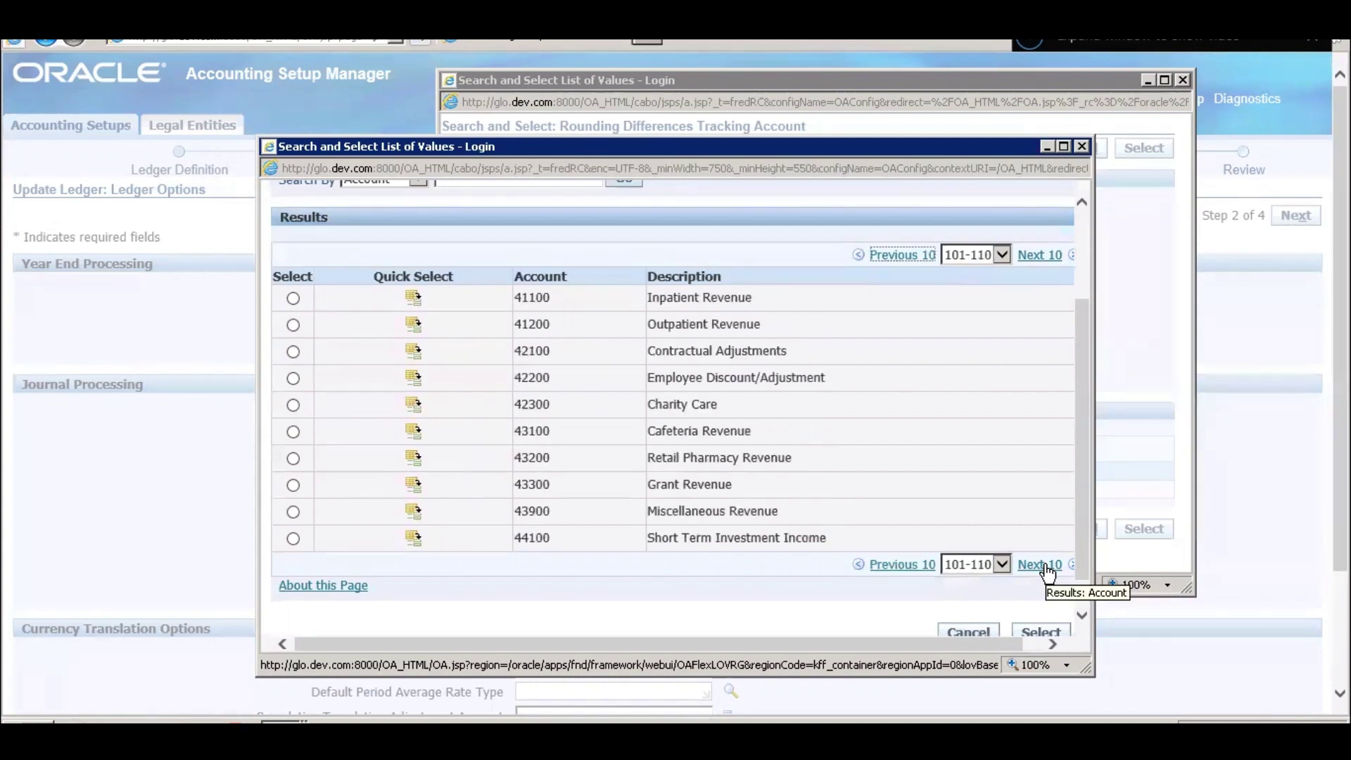
pyautogui.click(1045, 567)
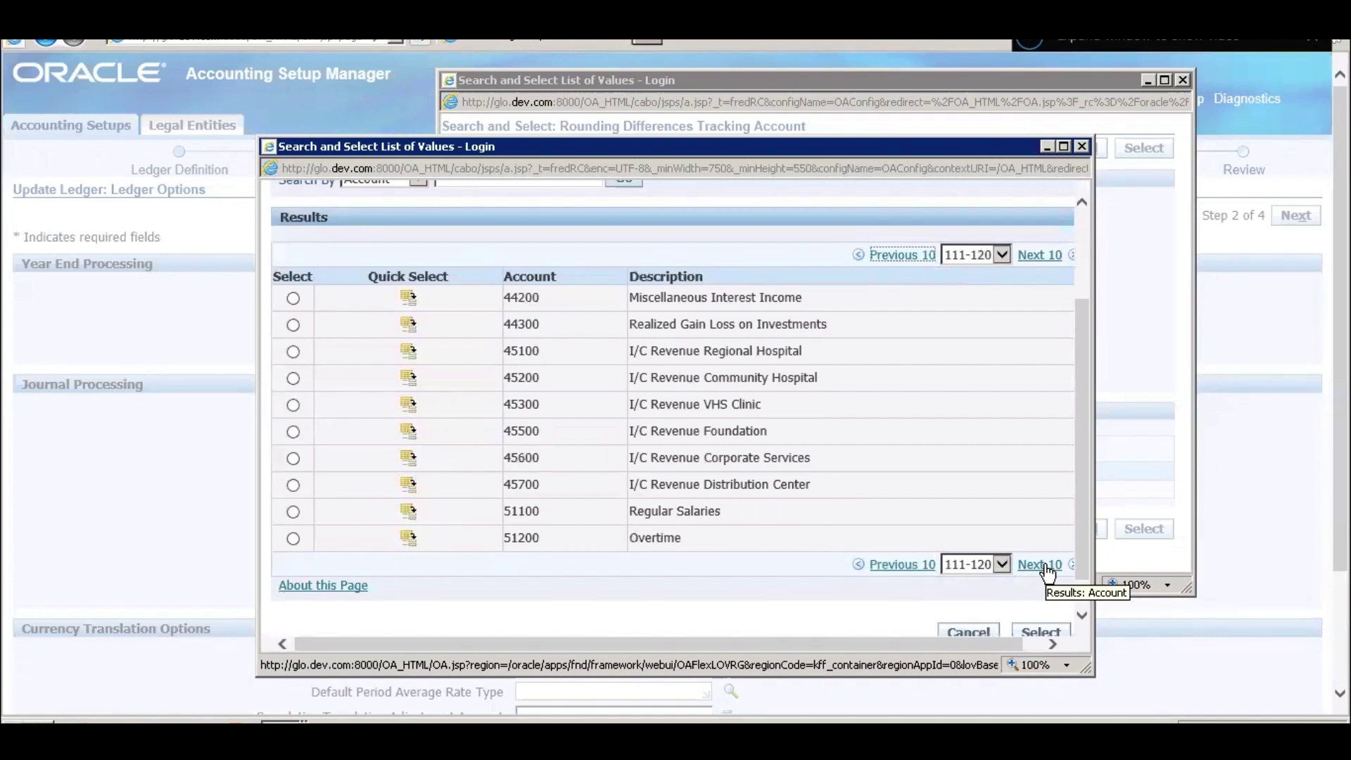
pyautogui.click(1044, 567)
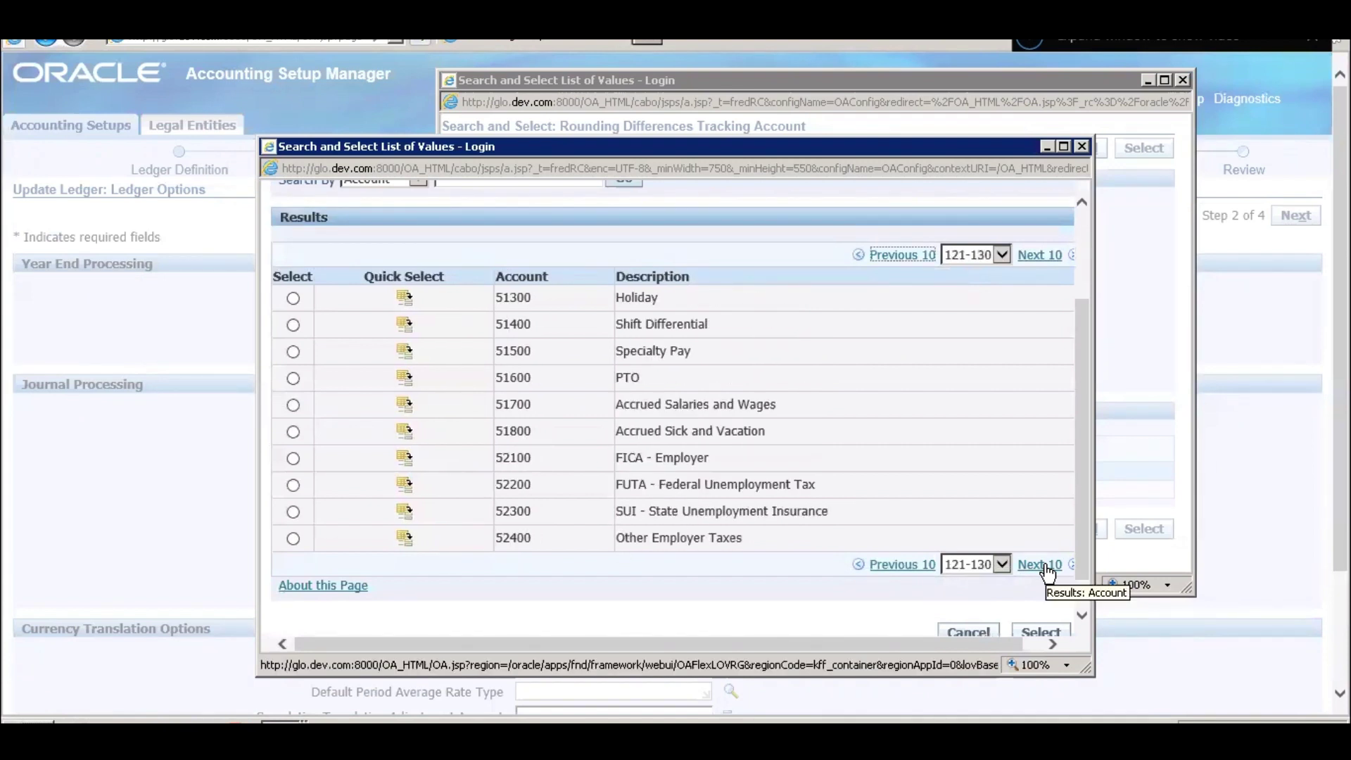
pyautogui.click(1045, 567)
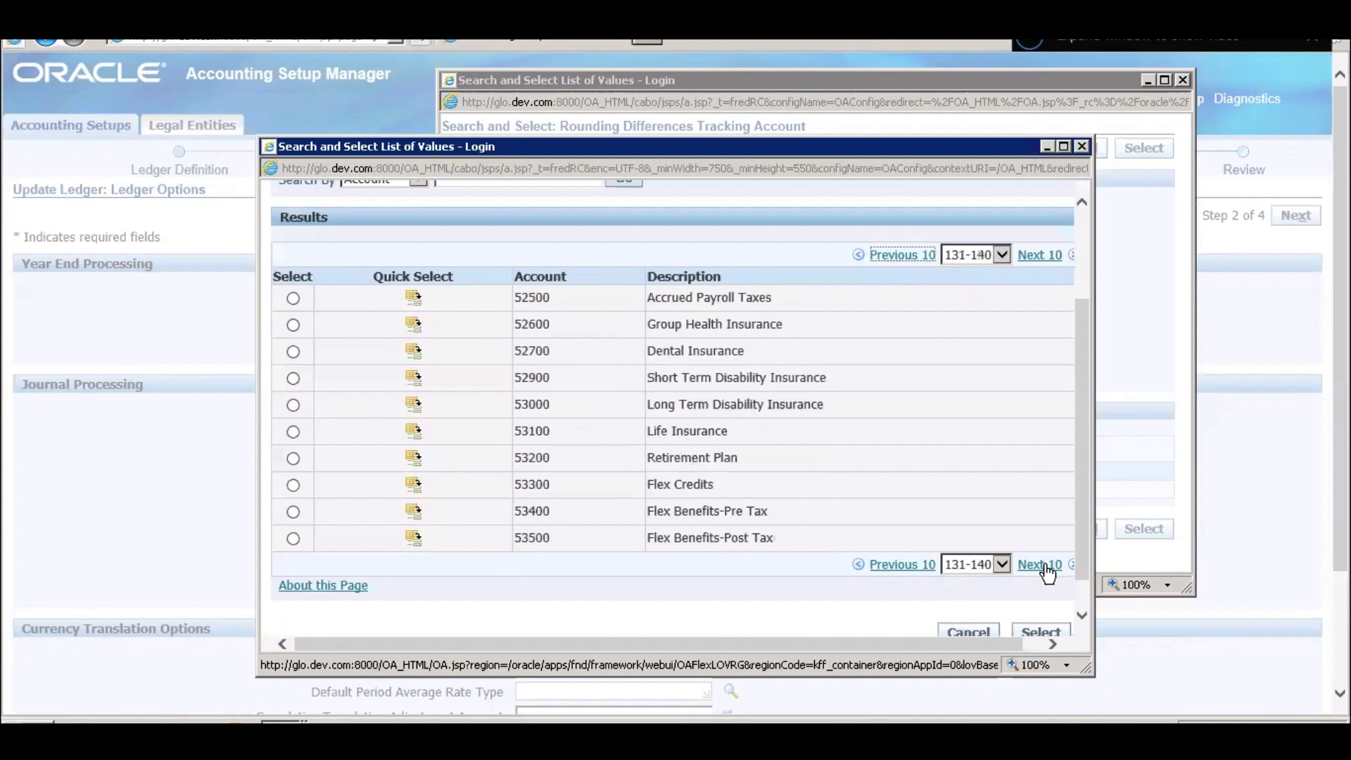
pyautogui.click(1044, 567)
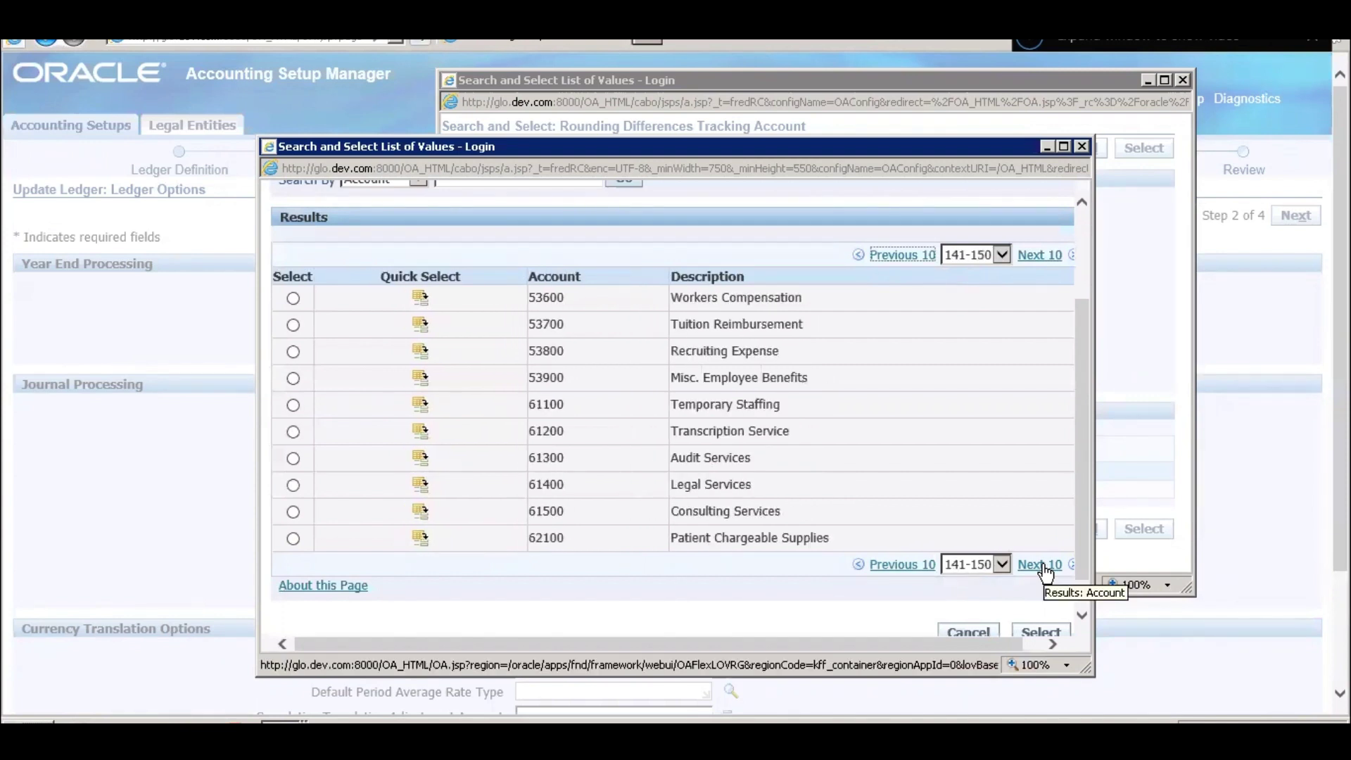
pyautogui.click(1045, 567)
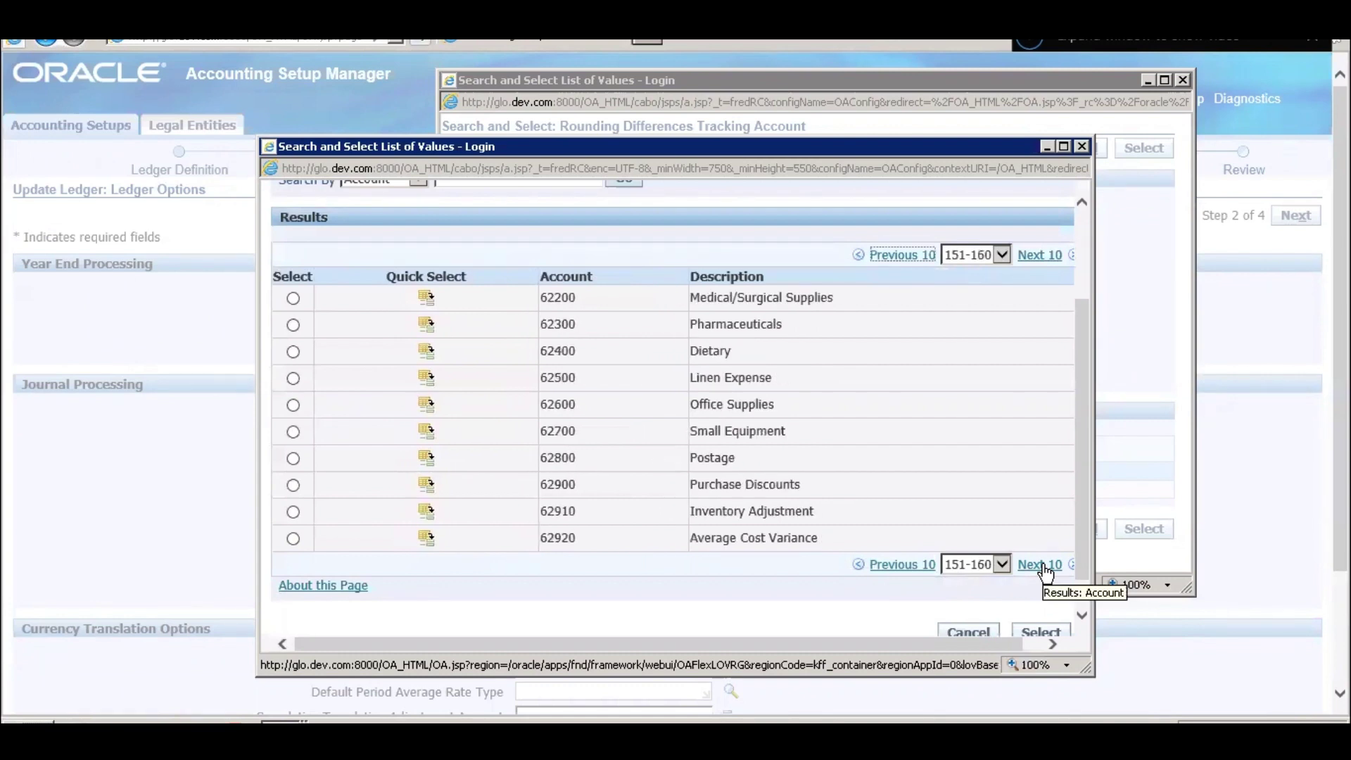
pyautogui.click(1043, 567)
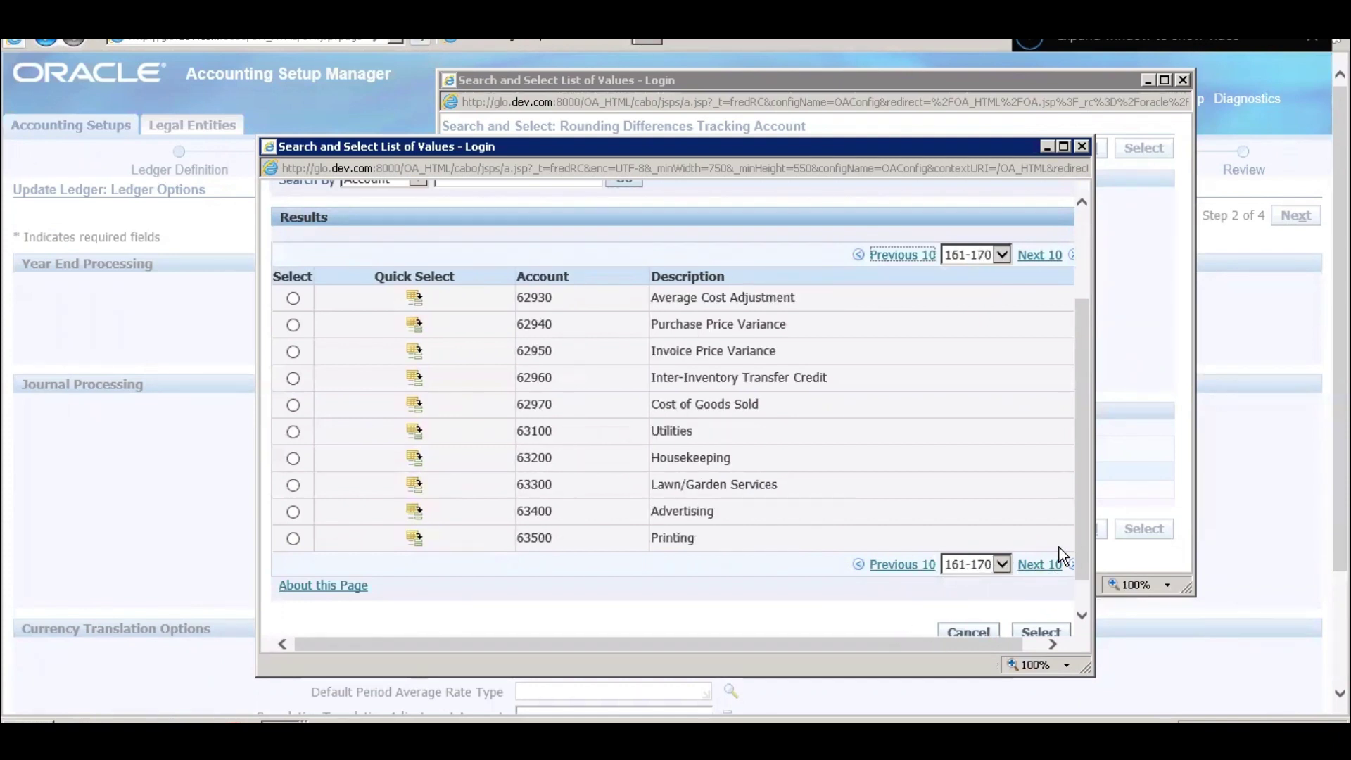
pyautogui.click(1046, 571)
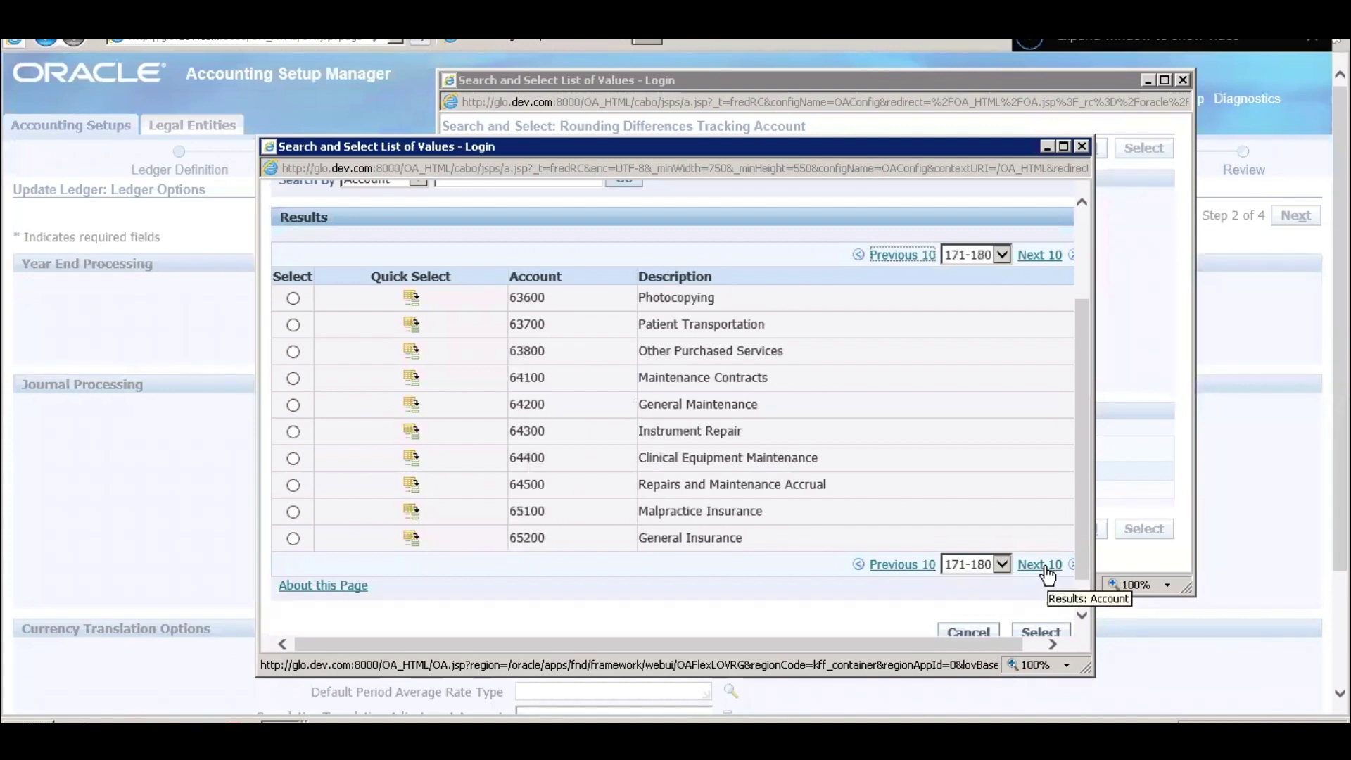
pyautogui.click(1045, 566)
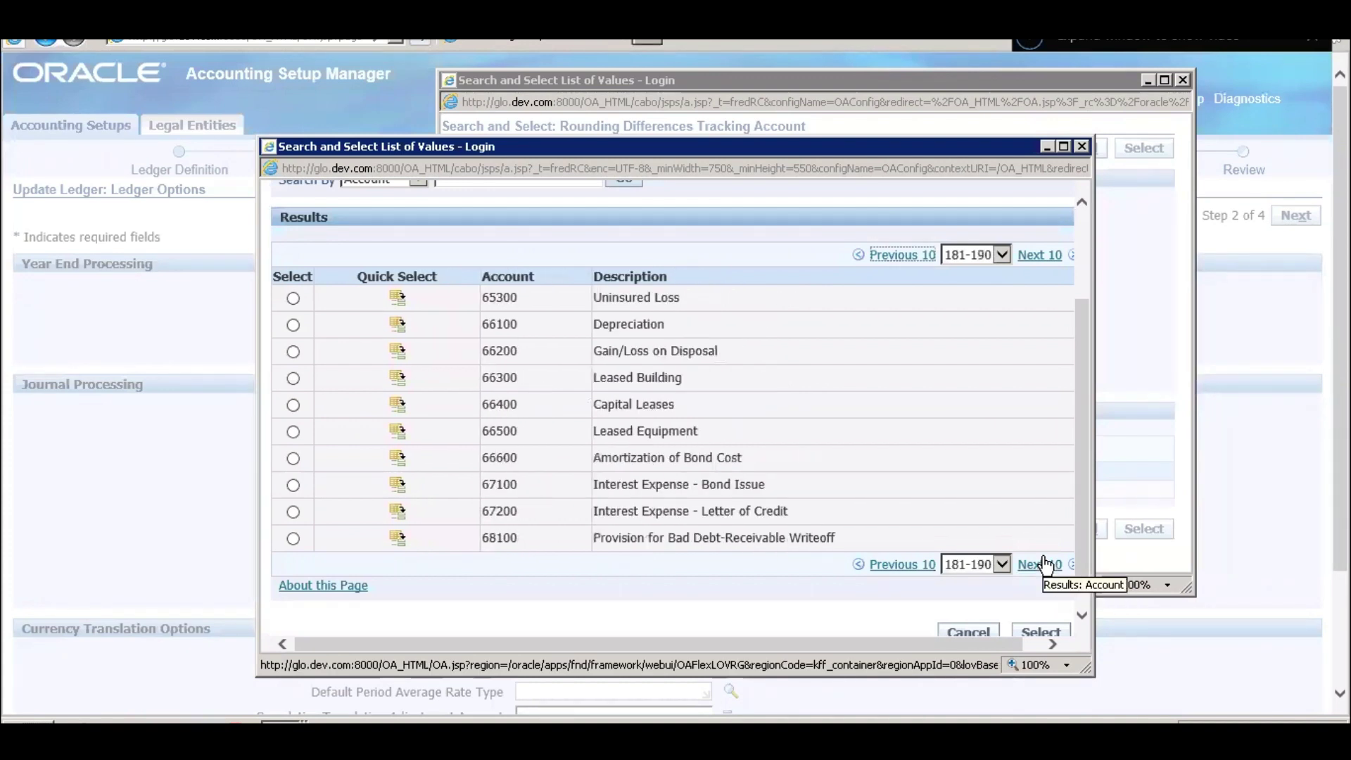
pyautogui.click(1046, 565)
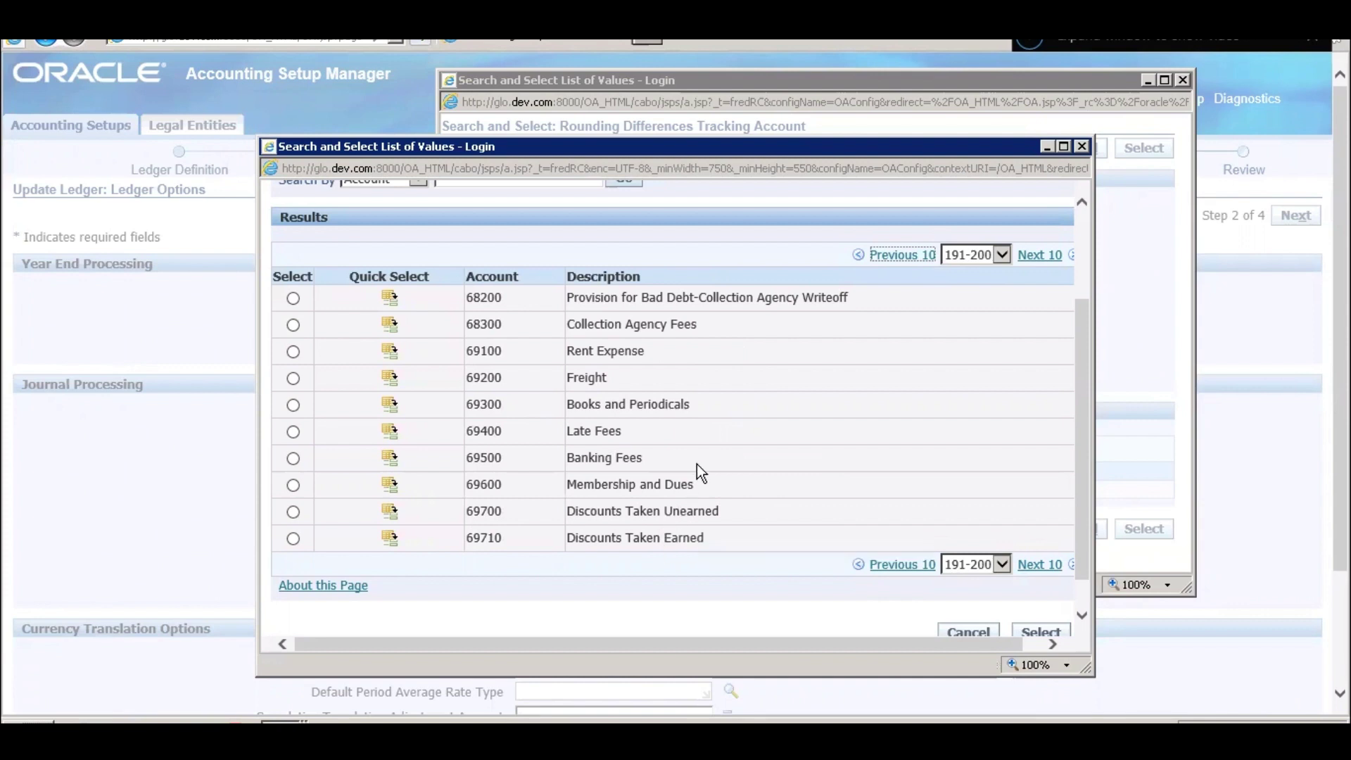
pyautogui.click(1029, 569)
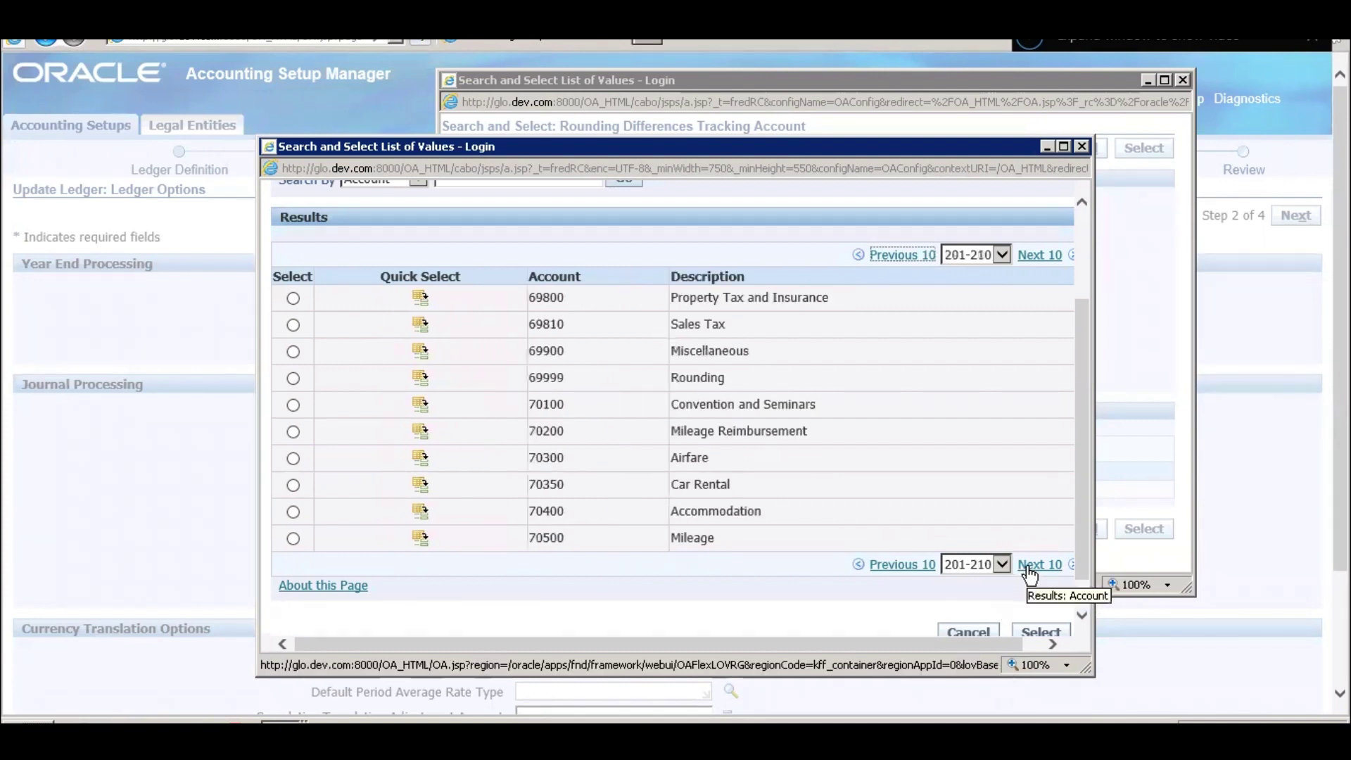
pyautogui.doubleClick(685, 377)
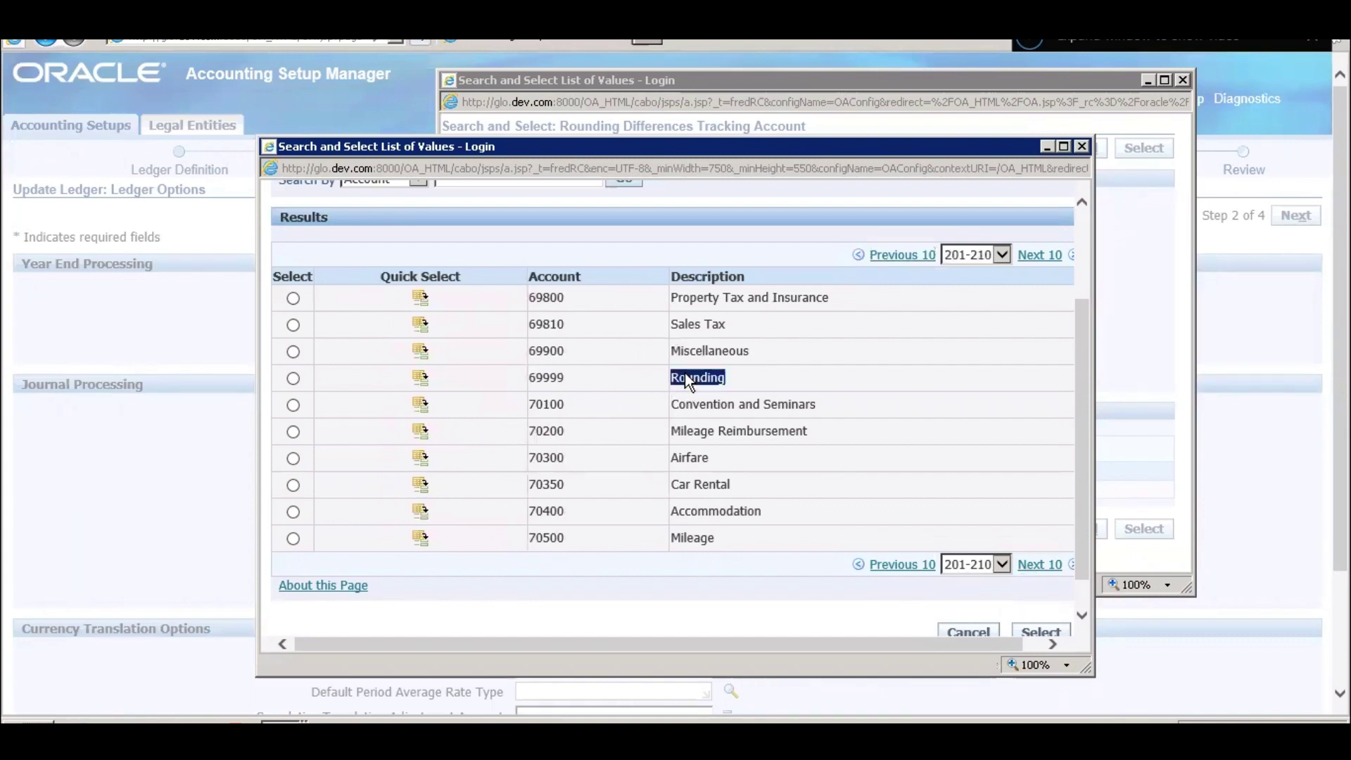
pyautogui.click(421, 378)
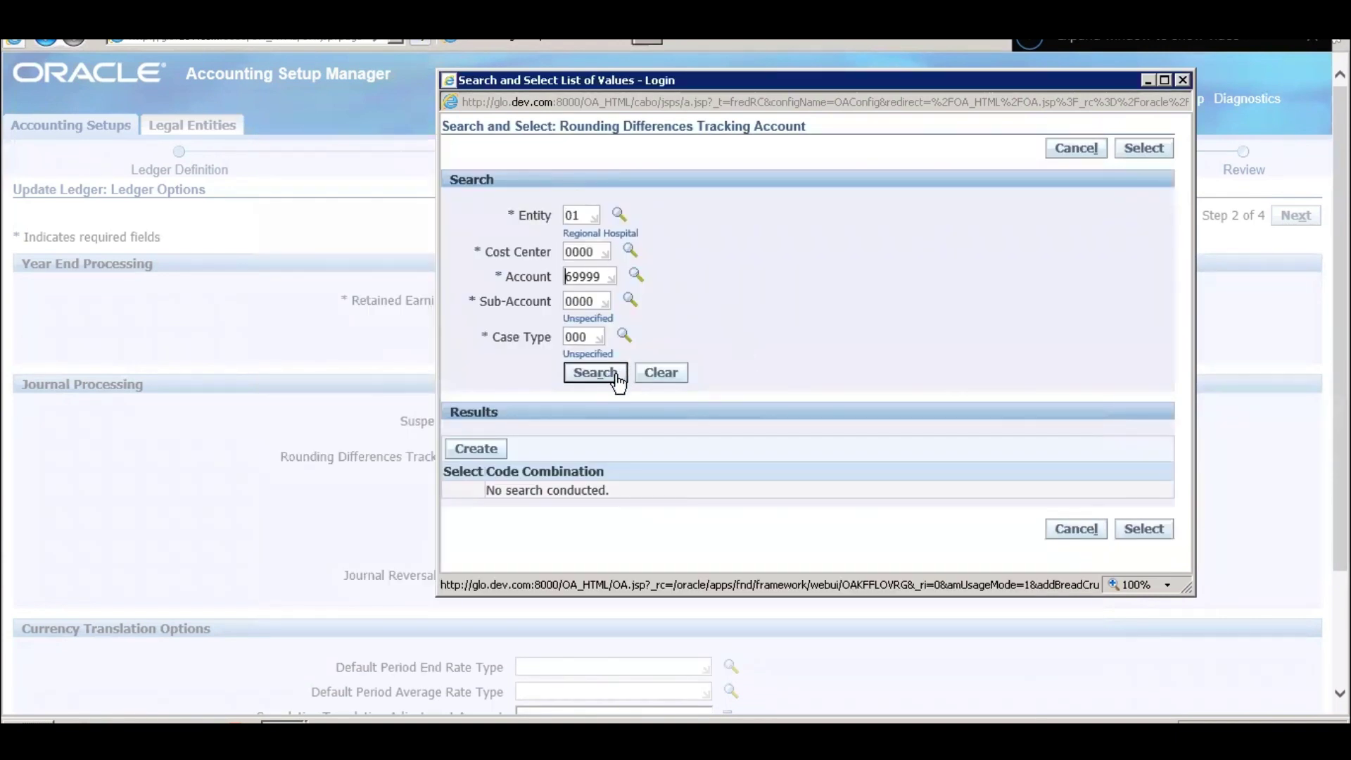
pyautogui.click(595, 372)
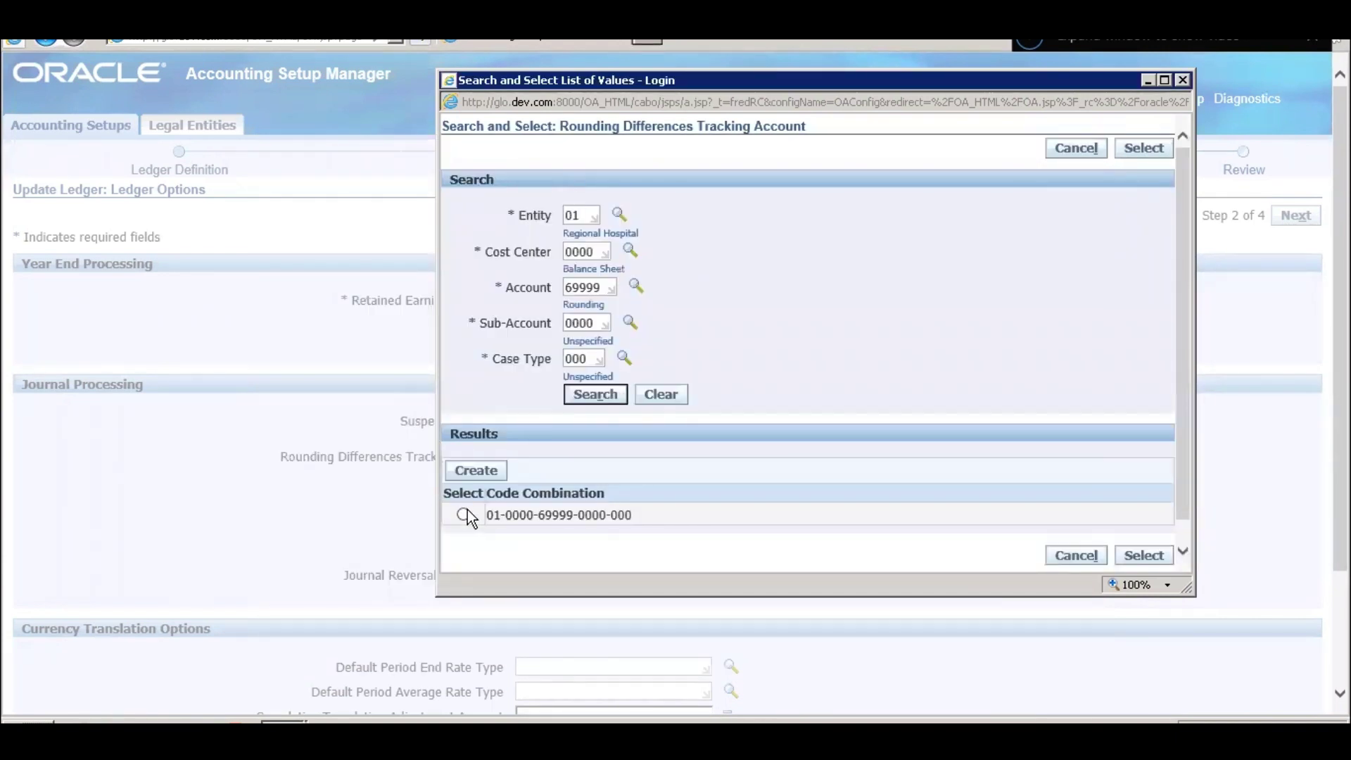
pyautogui.click(1142, 556)
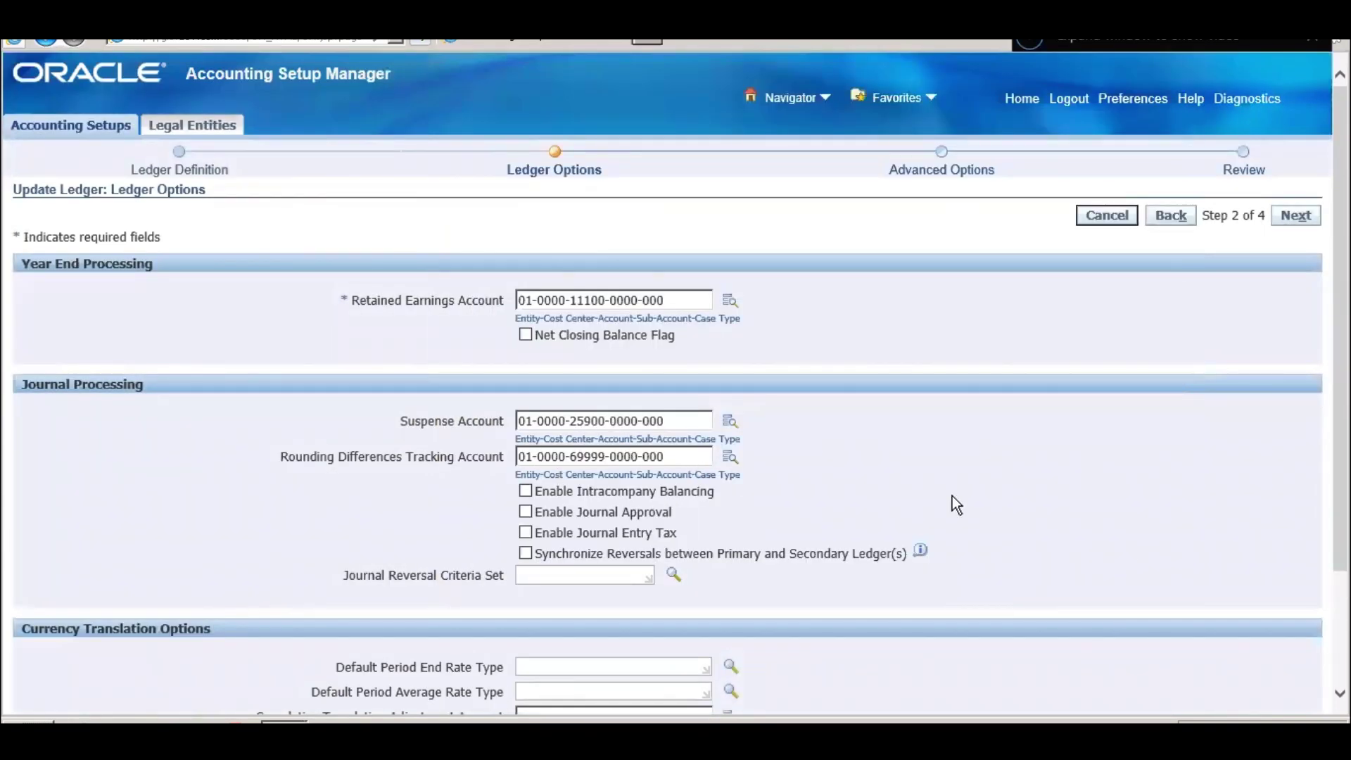
pyautogui.scroll(-3, 952, 494)
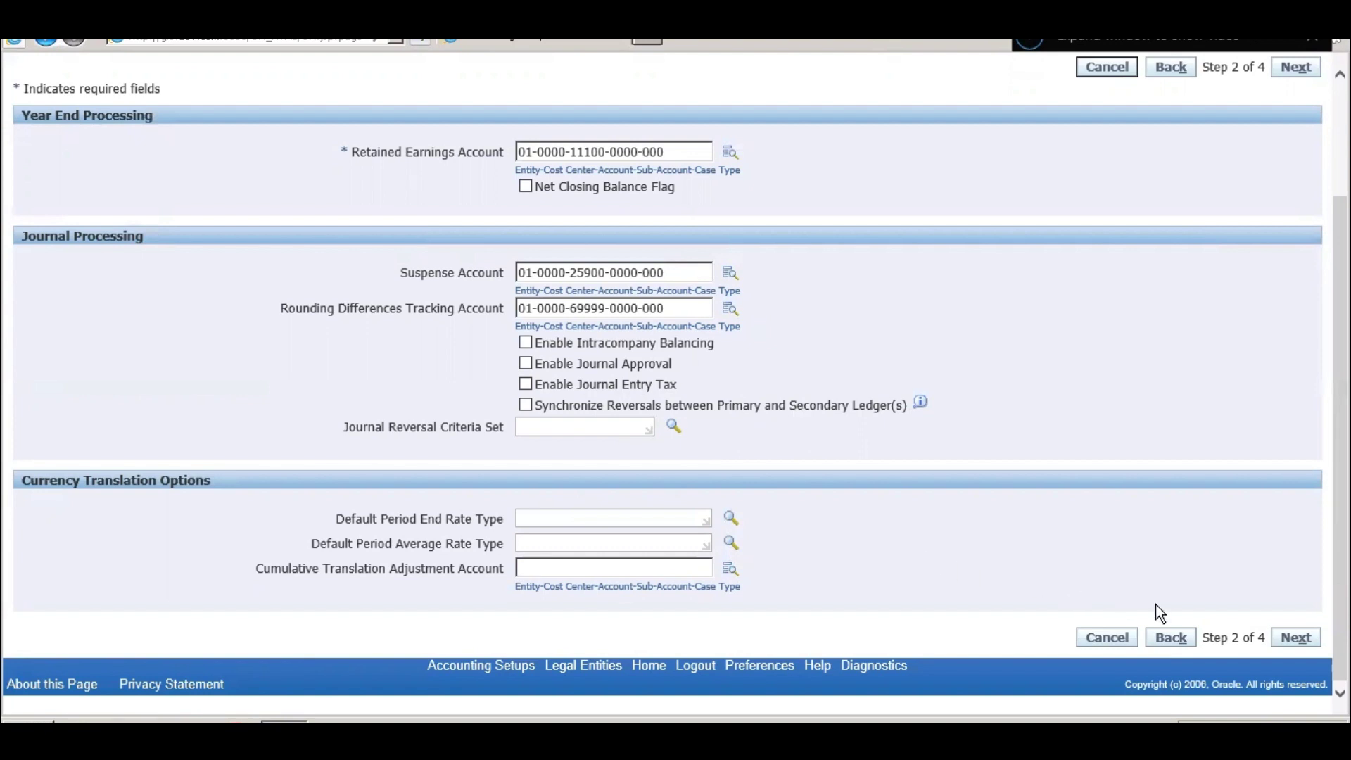
# - List all rate types available for the Default Period End Rate Type
pyautogui.click(729, 520)
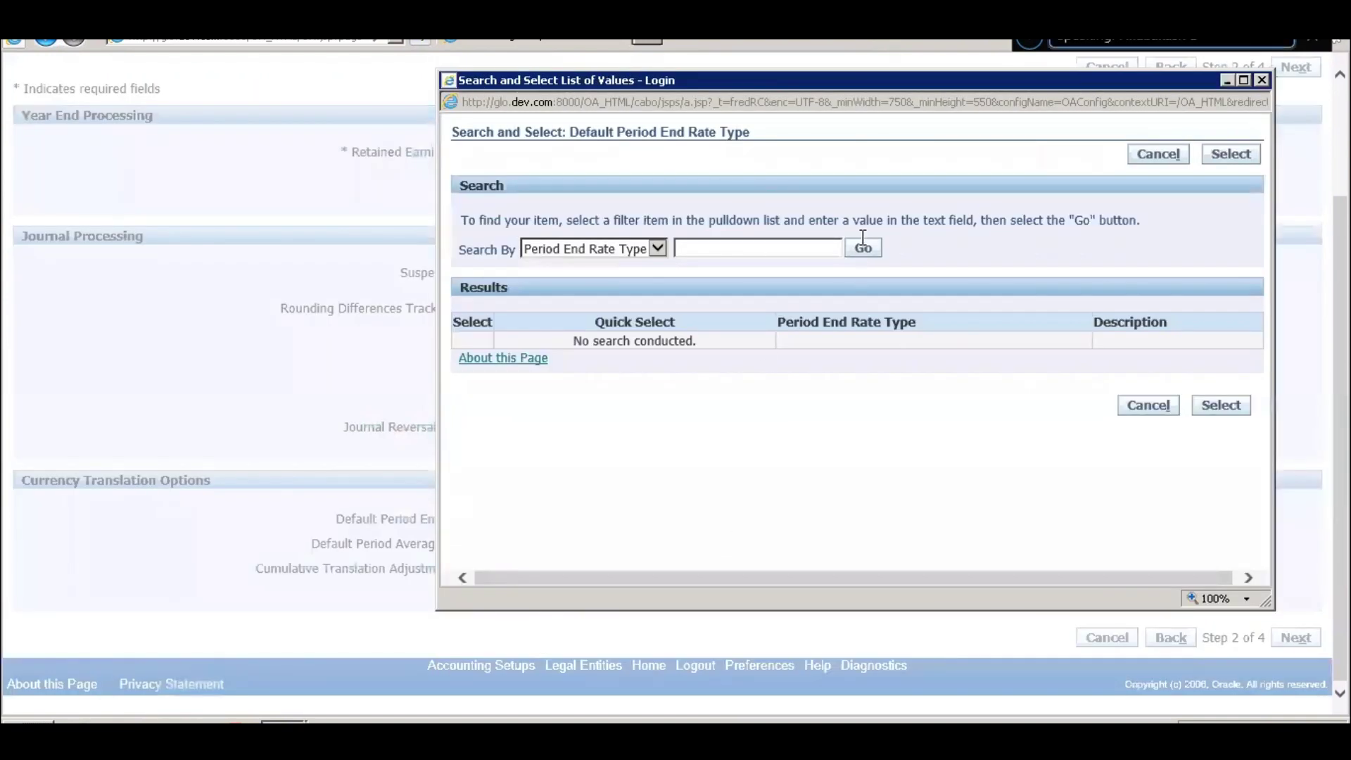
pyautogui.click(862, 250)
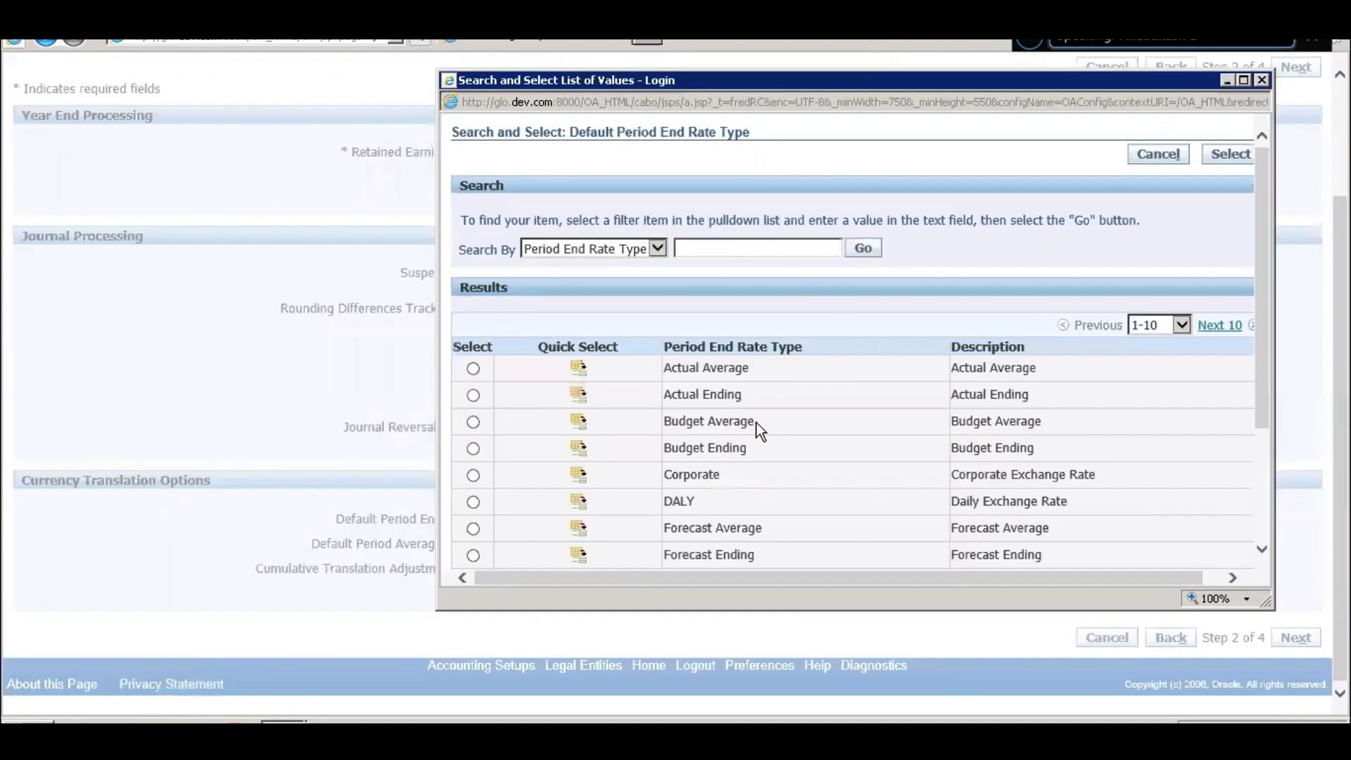
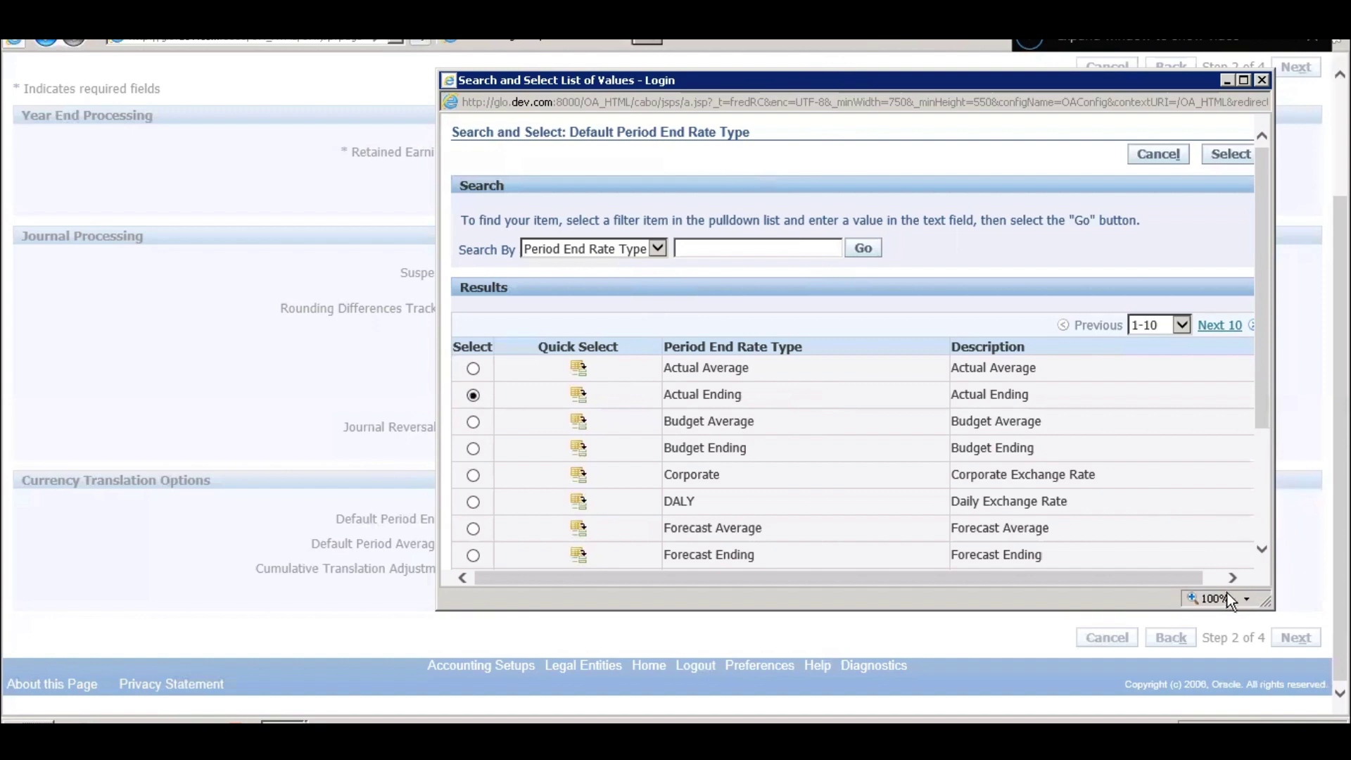
# - Choose Actual Ending as the period end rate type and Actual Average as the period average rate type
pyautogui.moveTo(1260, 402); pyautogui.dragTo(1257, 580)
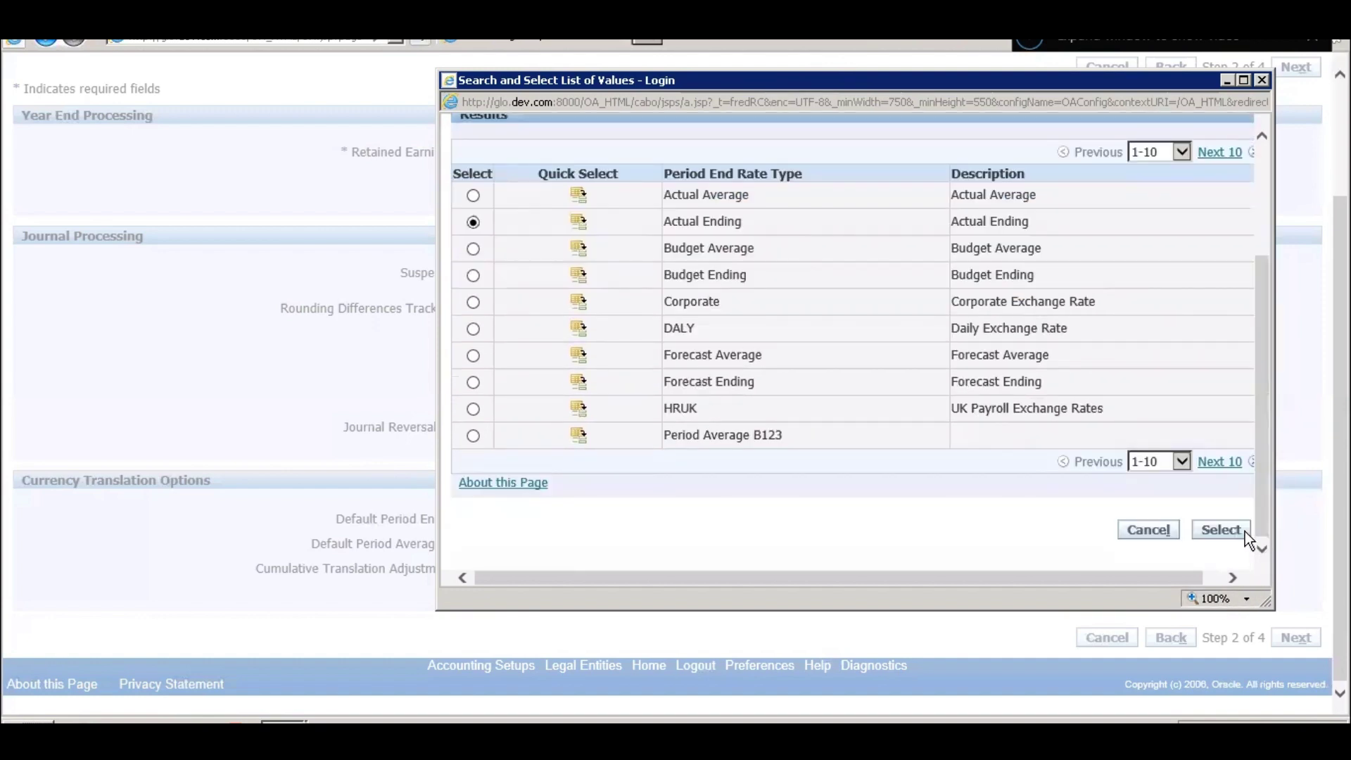
pyautogui.click(1220, 530)
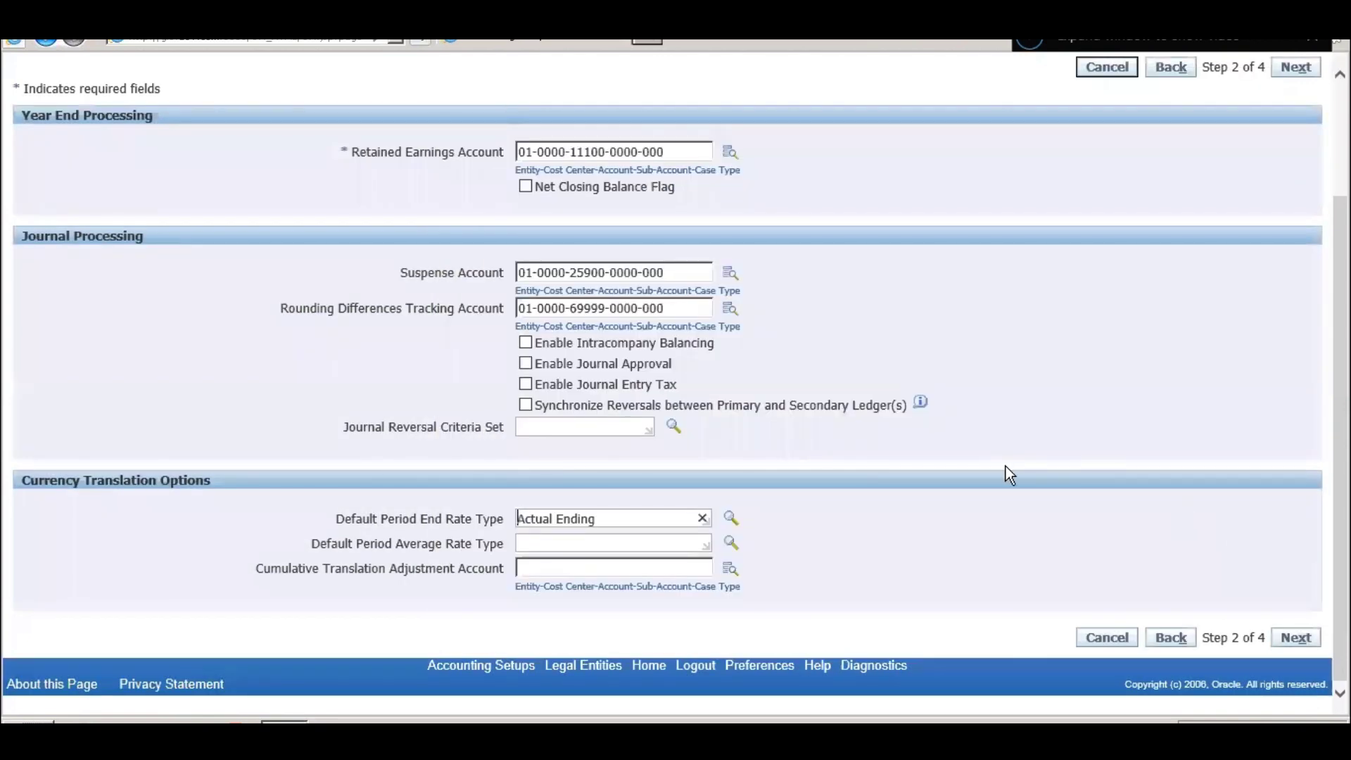
pyautogui.click(670, 541)
pyautogui.click(731, 544)
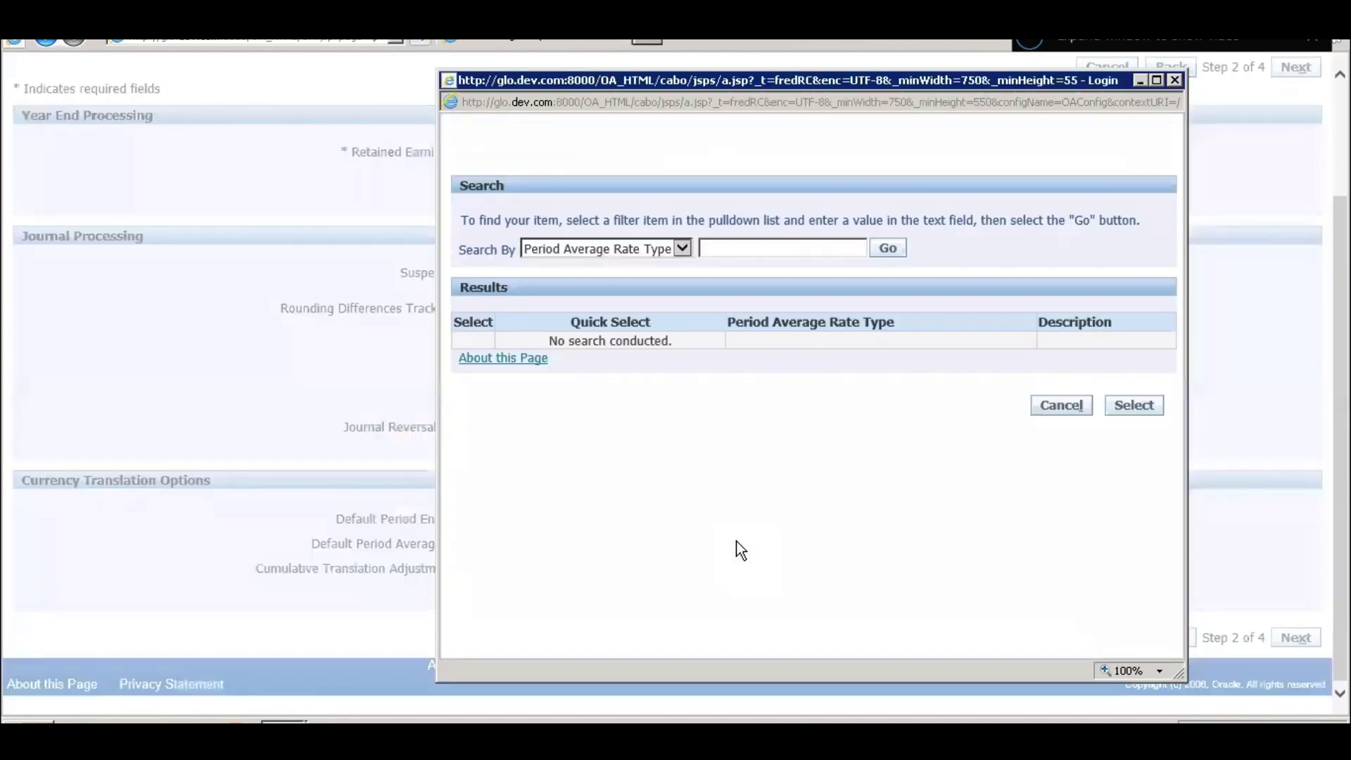
pyautogui.click(882, 258)
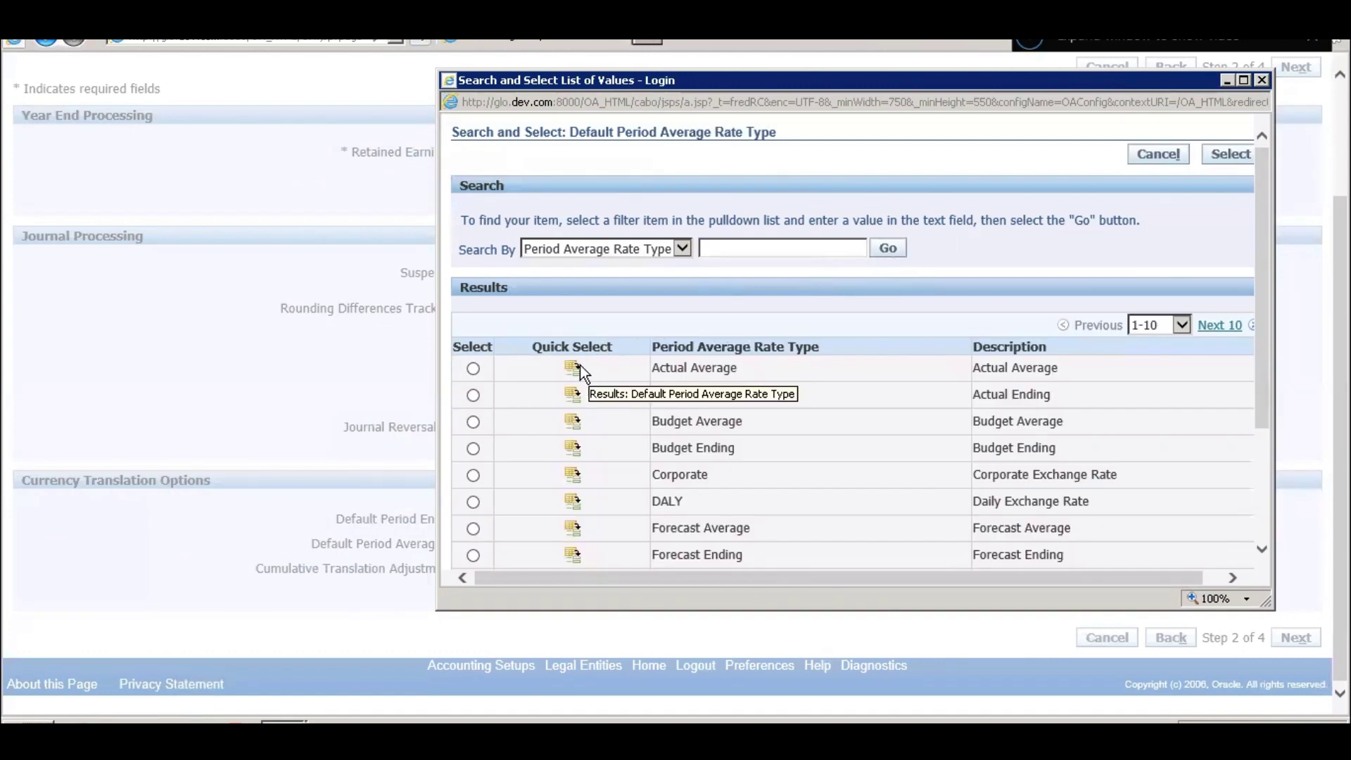
pyautogui.click(576, 367)
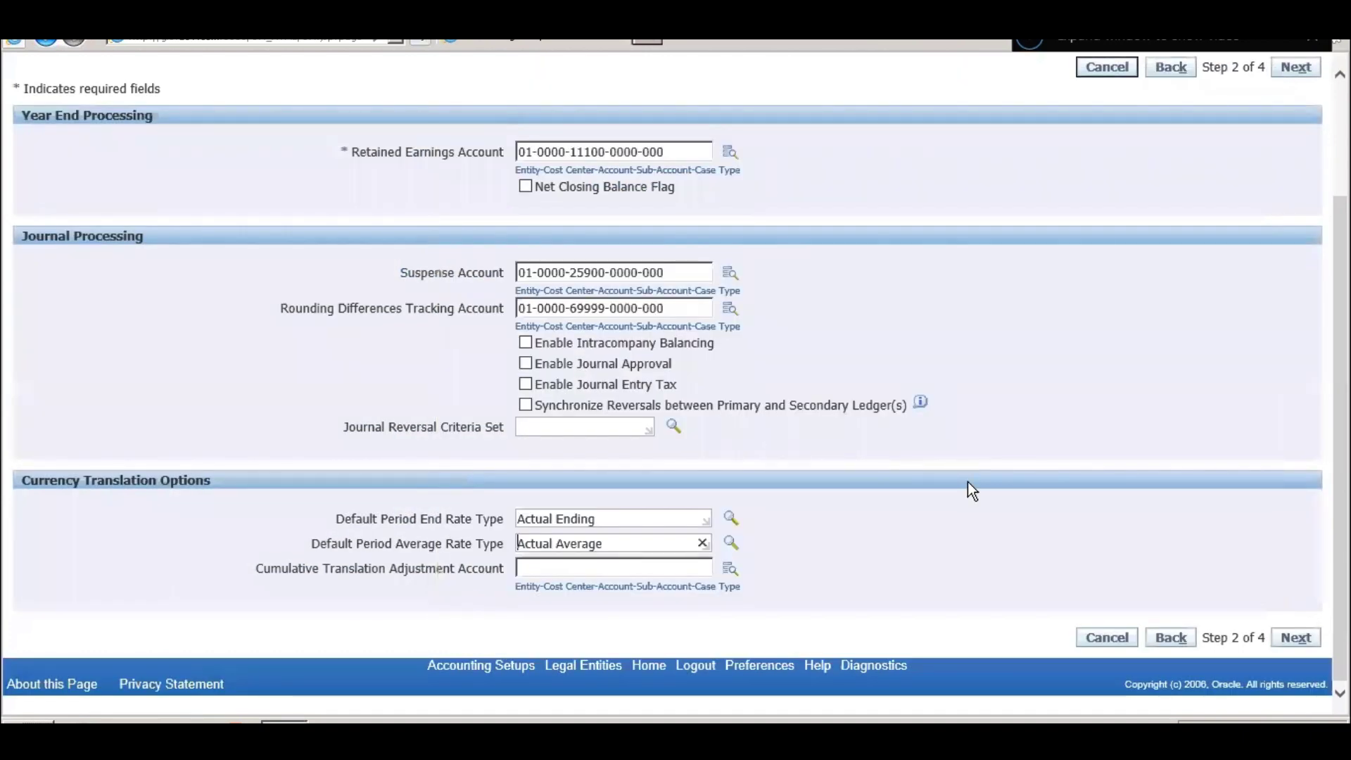
pyautogui.click(635, 568)
# - In the translation adjustment account lookup, enter cost center 0000 and try finding the account by 'Translation'
pyautogui.click(732, 569)
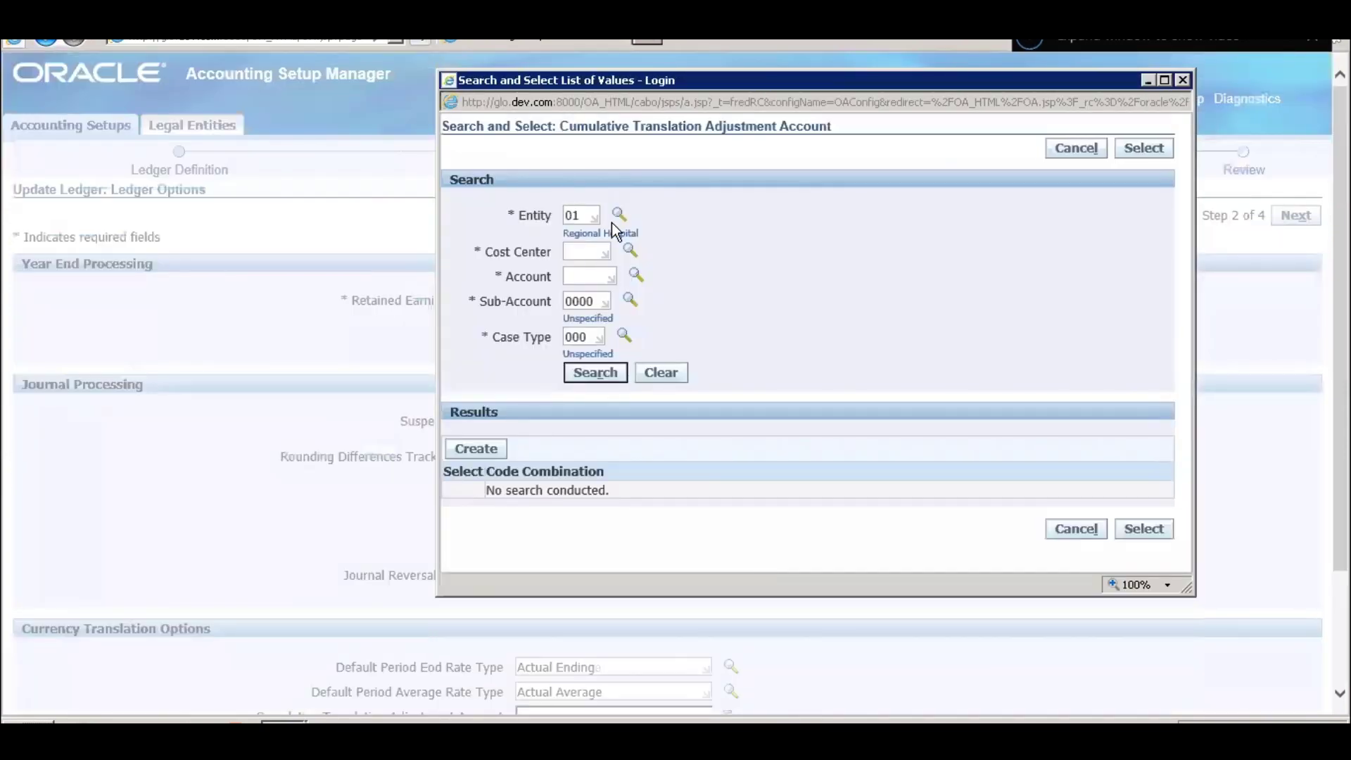
pyautogui.click(604, 251)
pyautogui.write('0000')
pyautogui.click(636, 276)
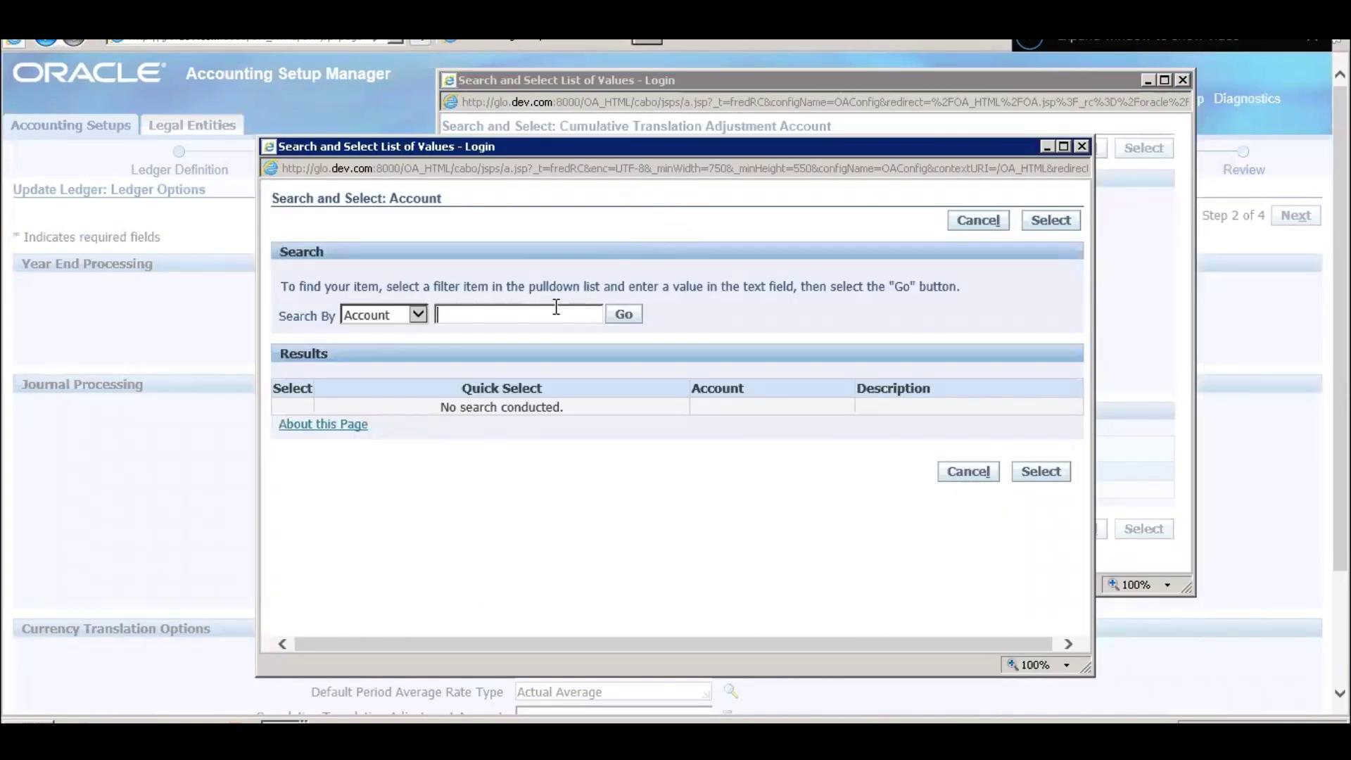
pyautogui.write('Translation')
pyautogui.press('Return')
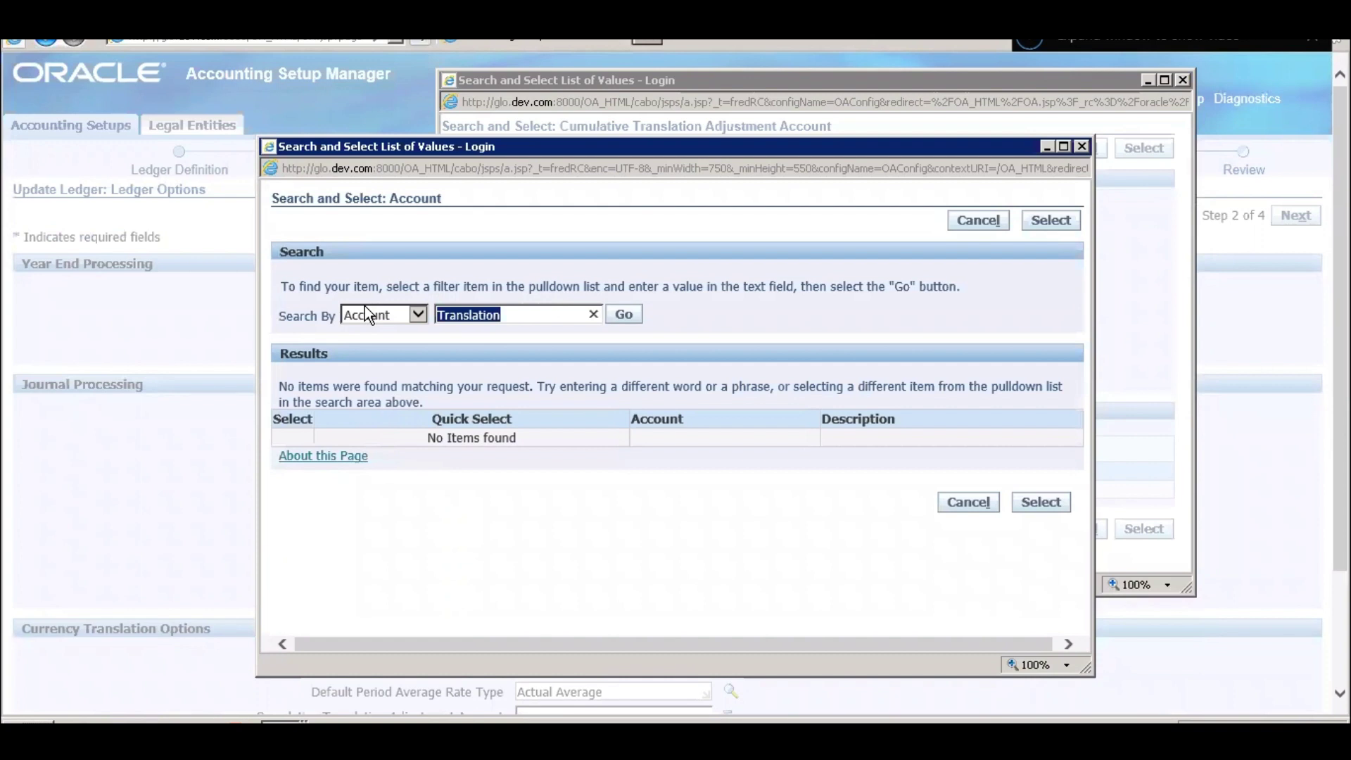
pyautogui.press('BackSpace')
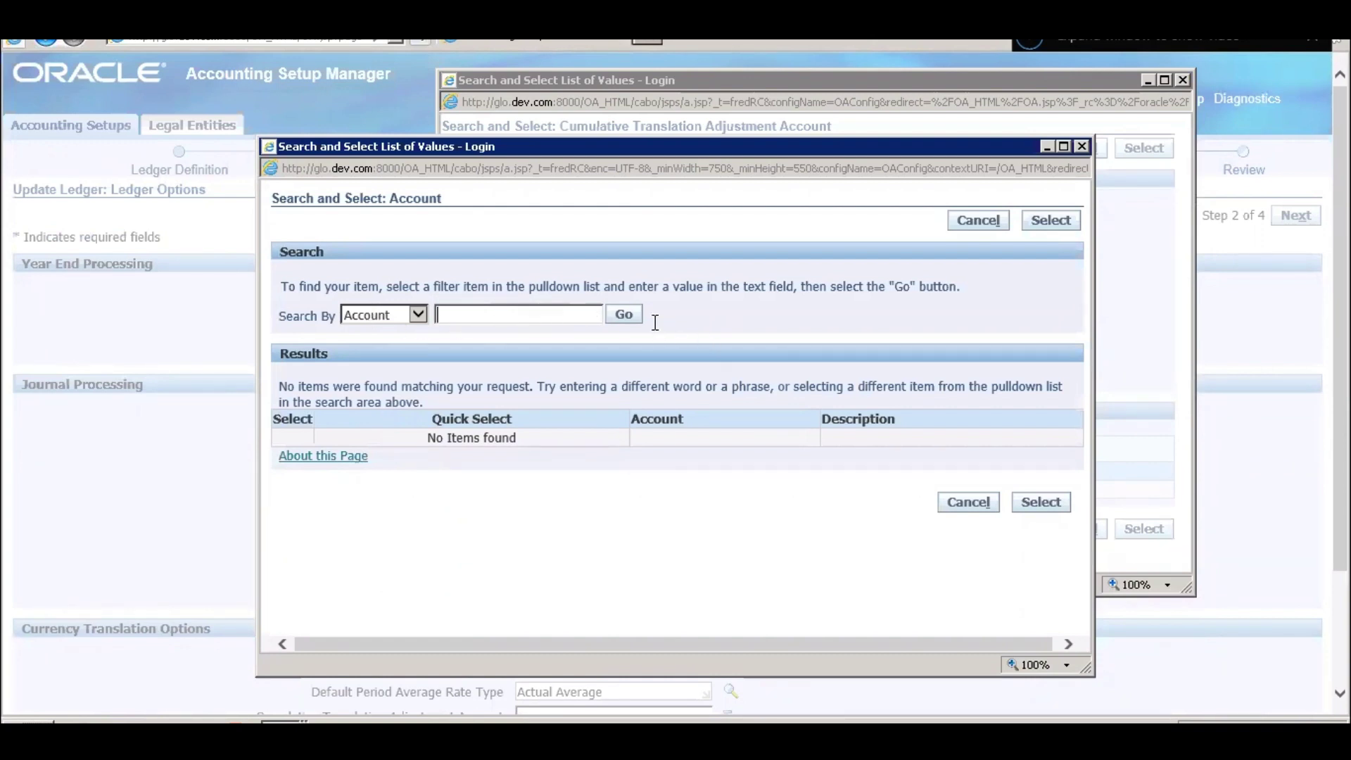
pyautogui.click(634, 319)
pyautogui.scroll(-3, 778, 465)
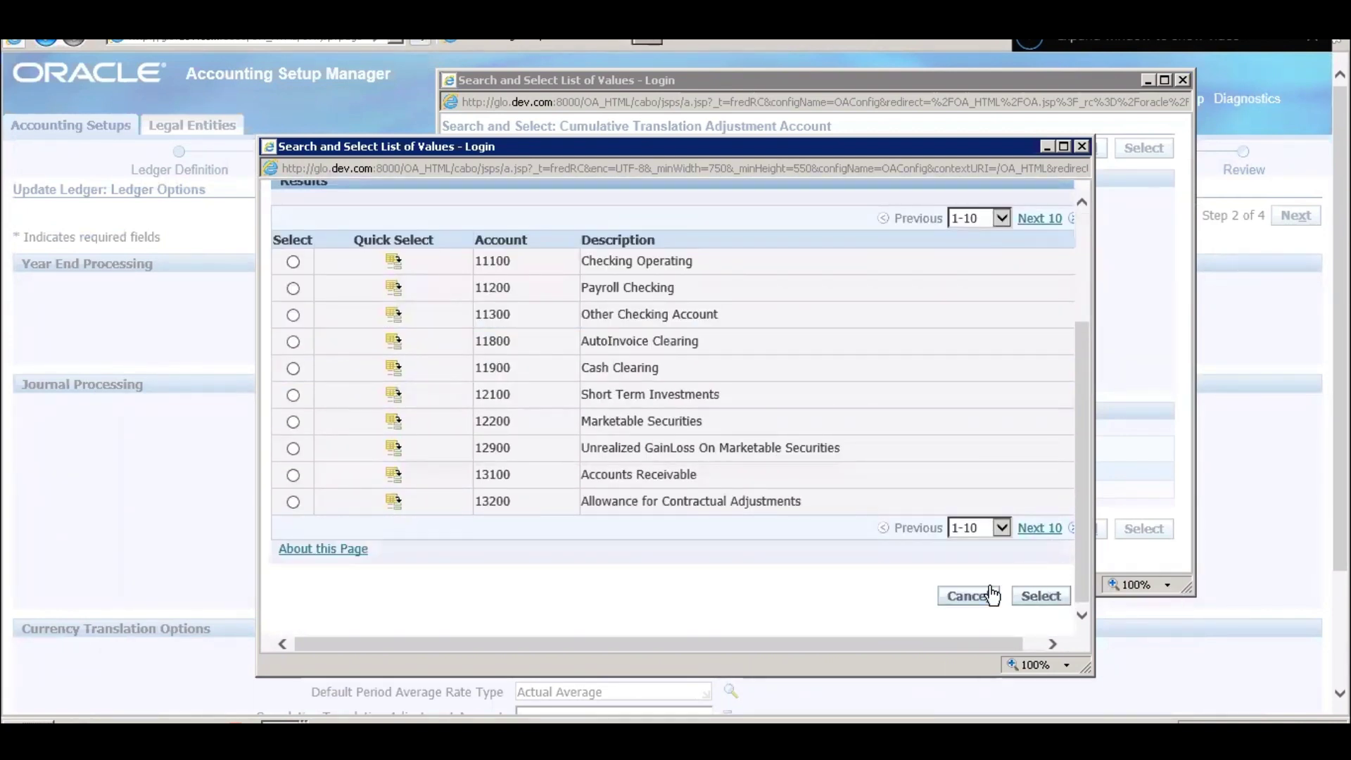
pyautogui.click(968, 595)
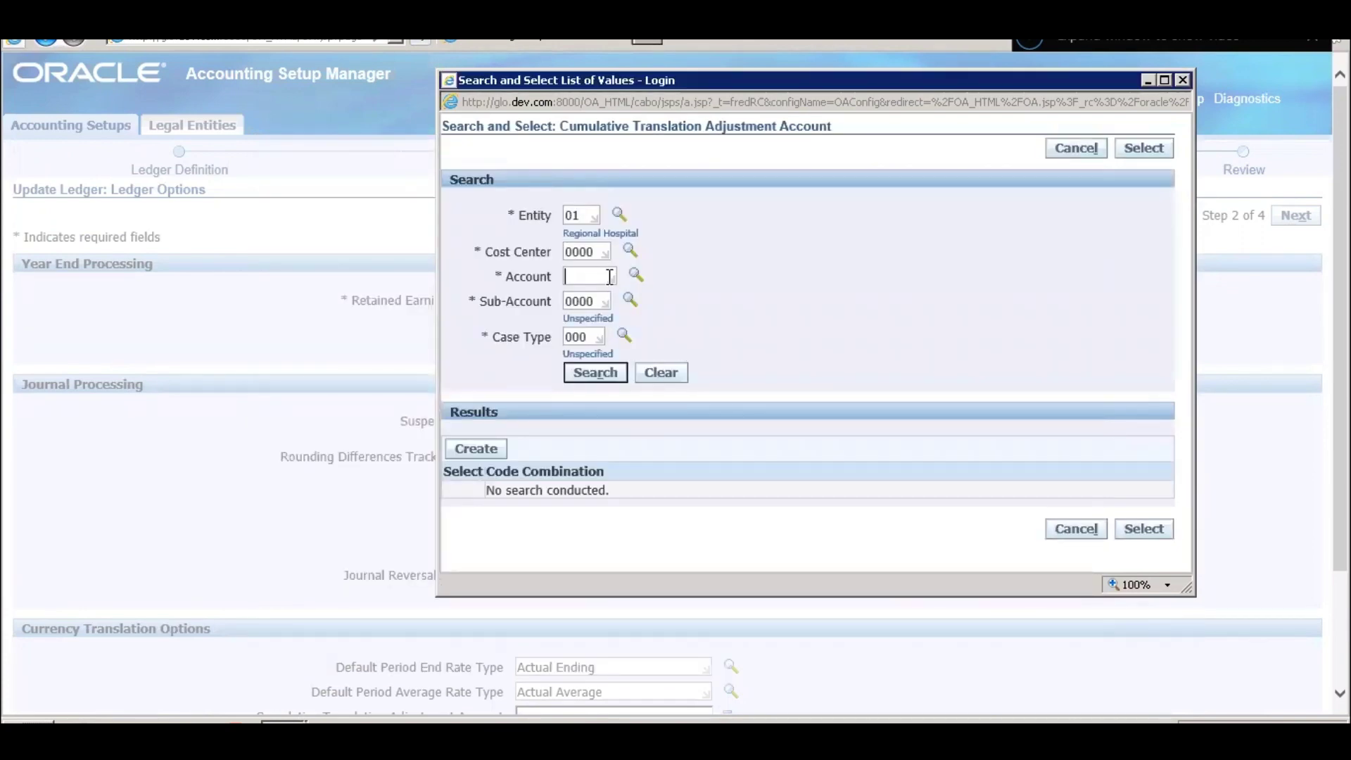
pyautogui.click(634, 275)
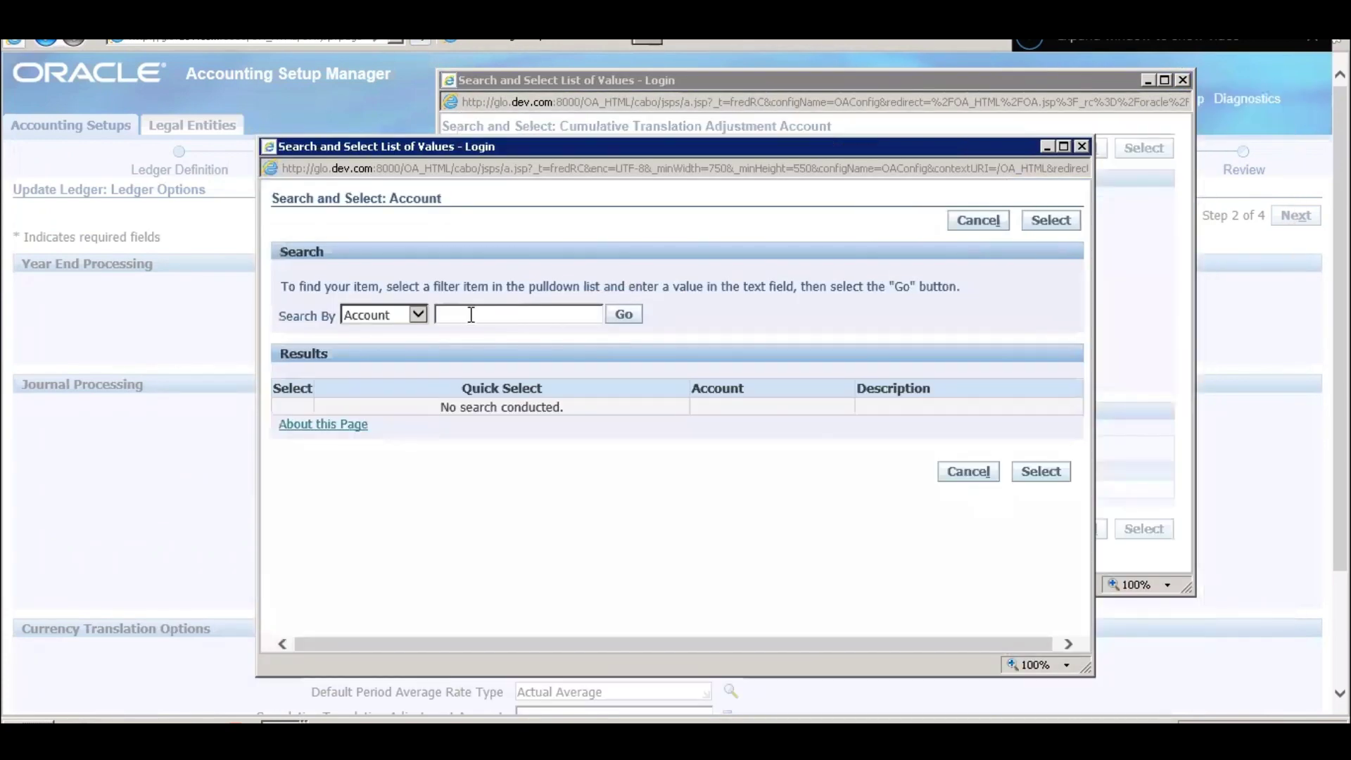
pyautogui.click(419, 316)
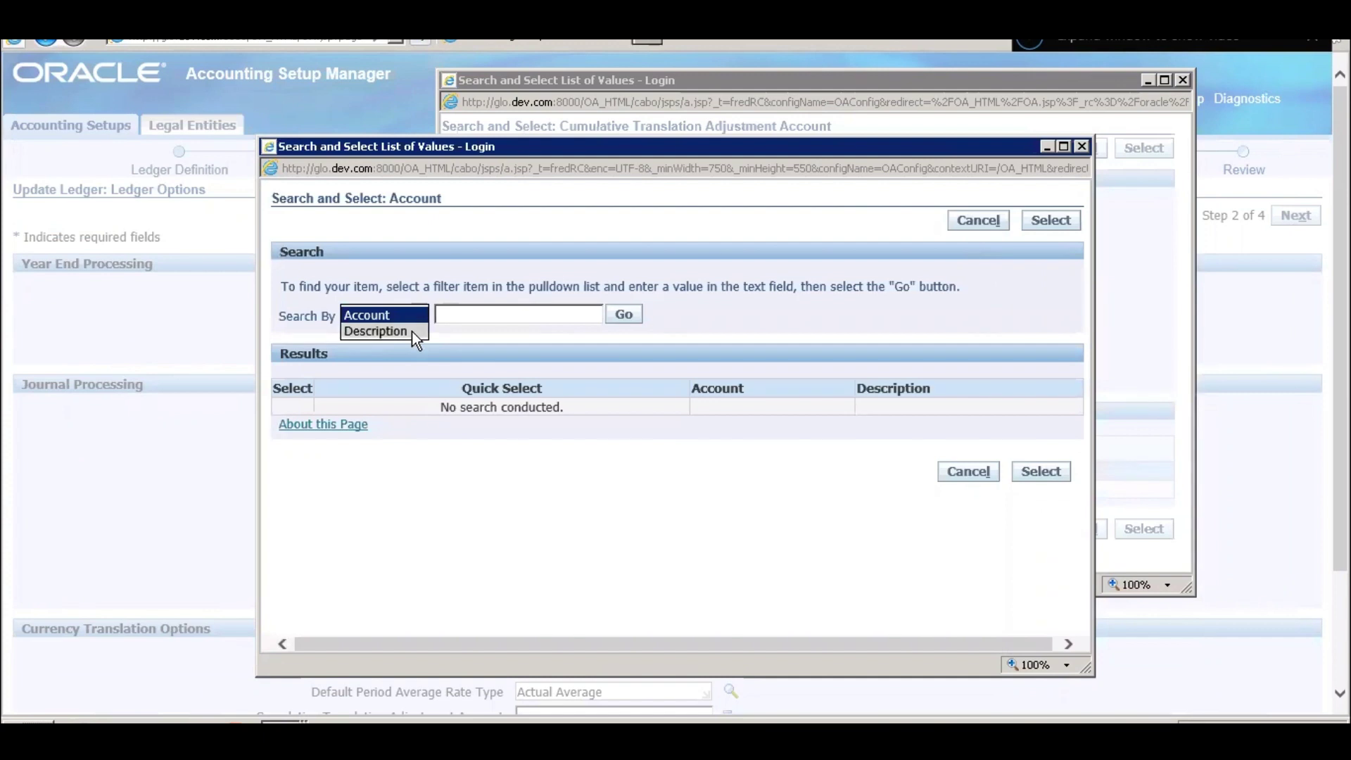
pyautogui.click(411, 330)
pyautogui.click(530, 318)
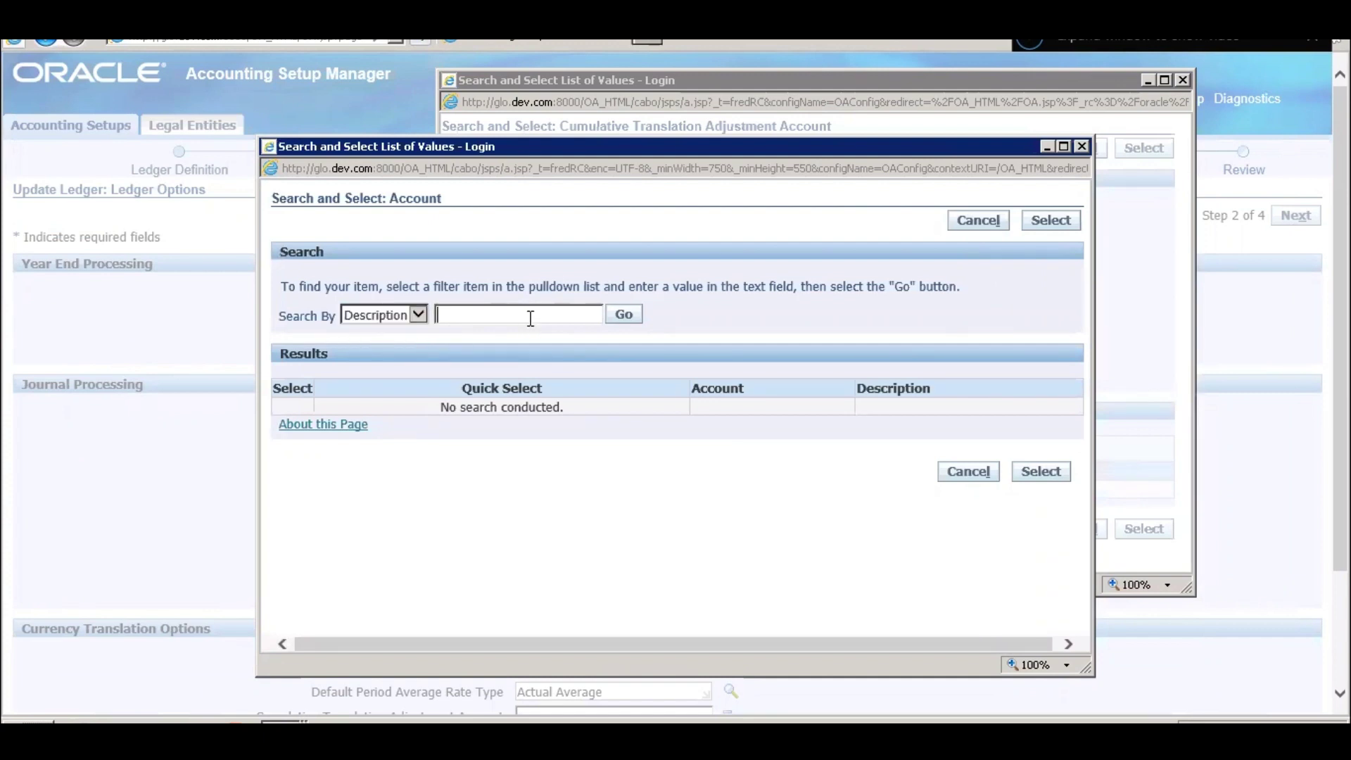
pyautogui.write('Transl')
pyautogui.press('Return')
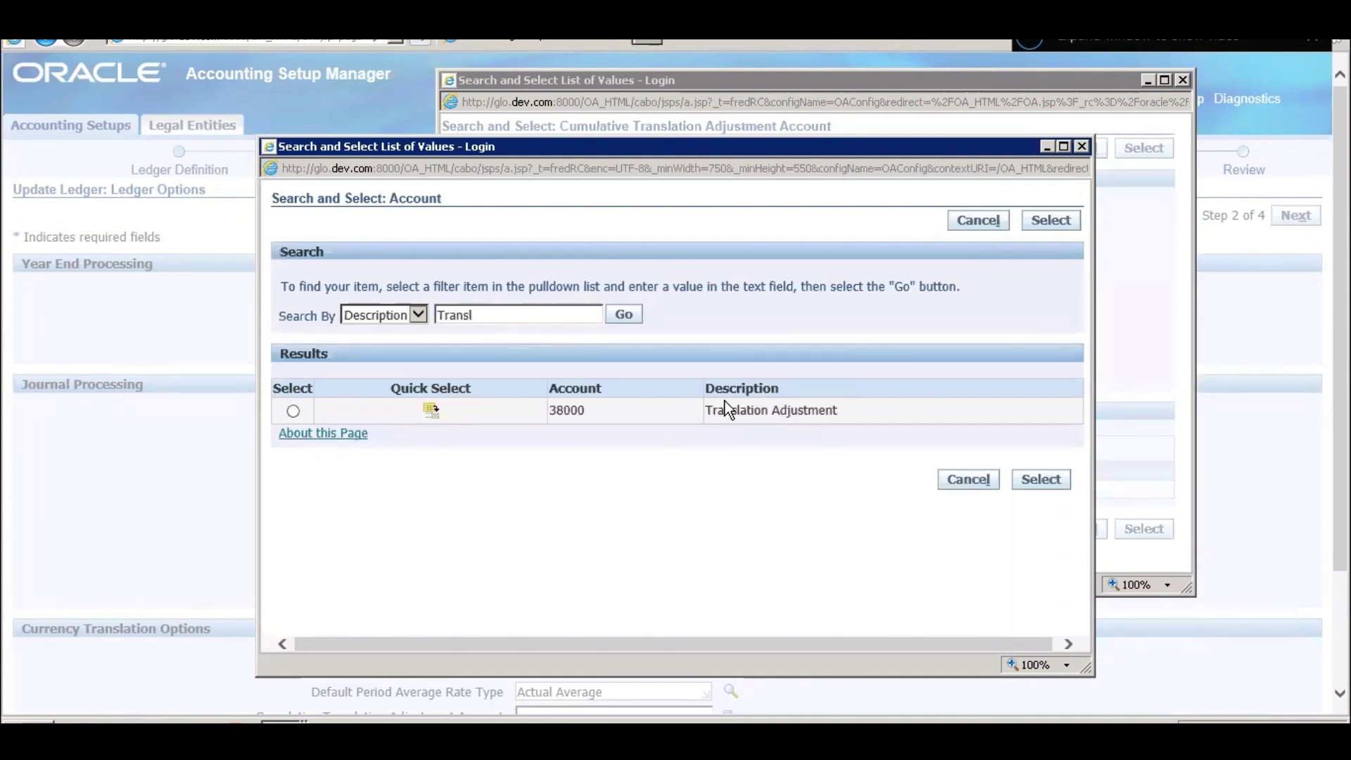
pyautogui.click(429, 412)
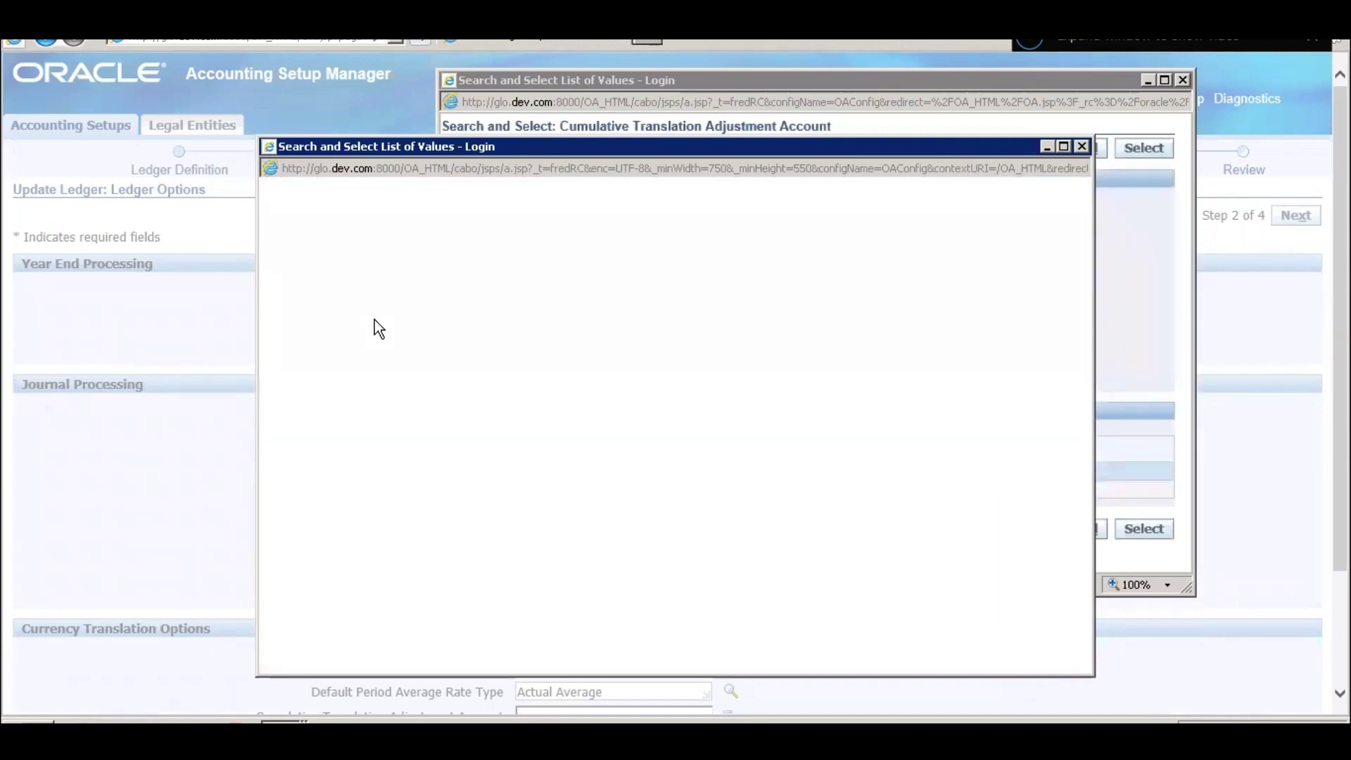
pyautogui.click(595, 373)
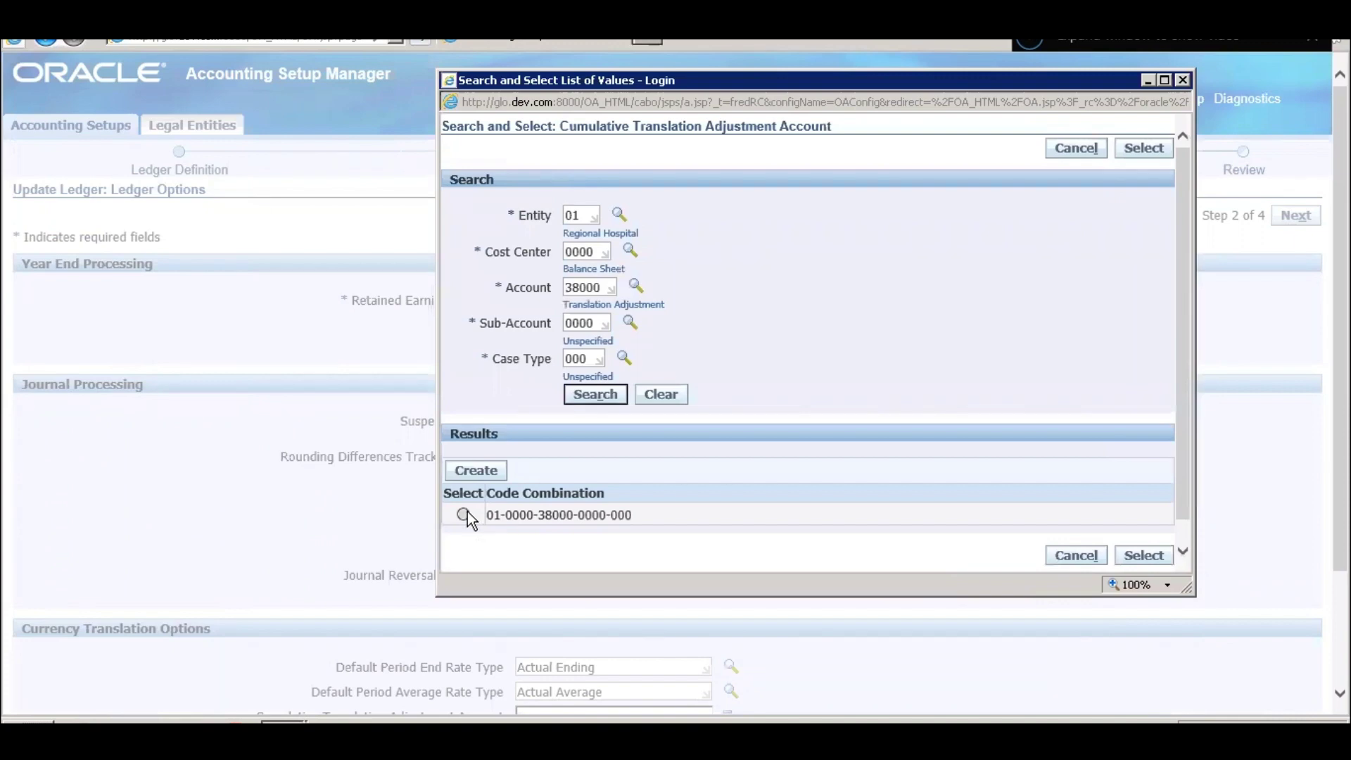
pyautogui.click(463, 515)
pyautogui.click(1141, 558)
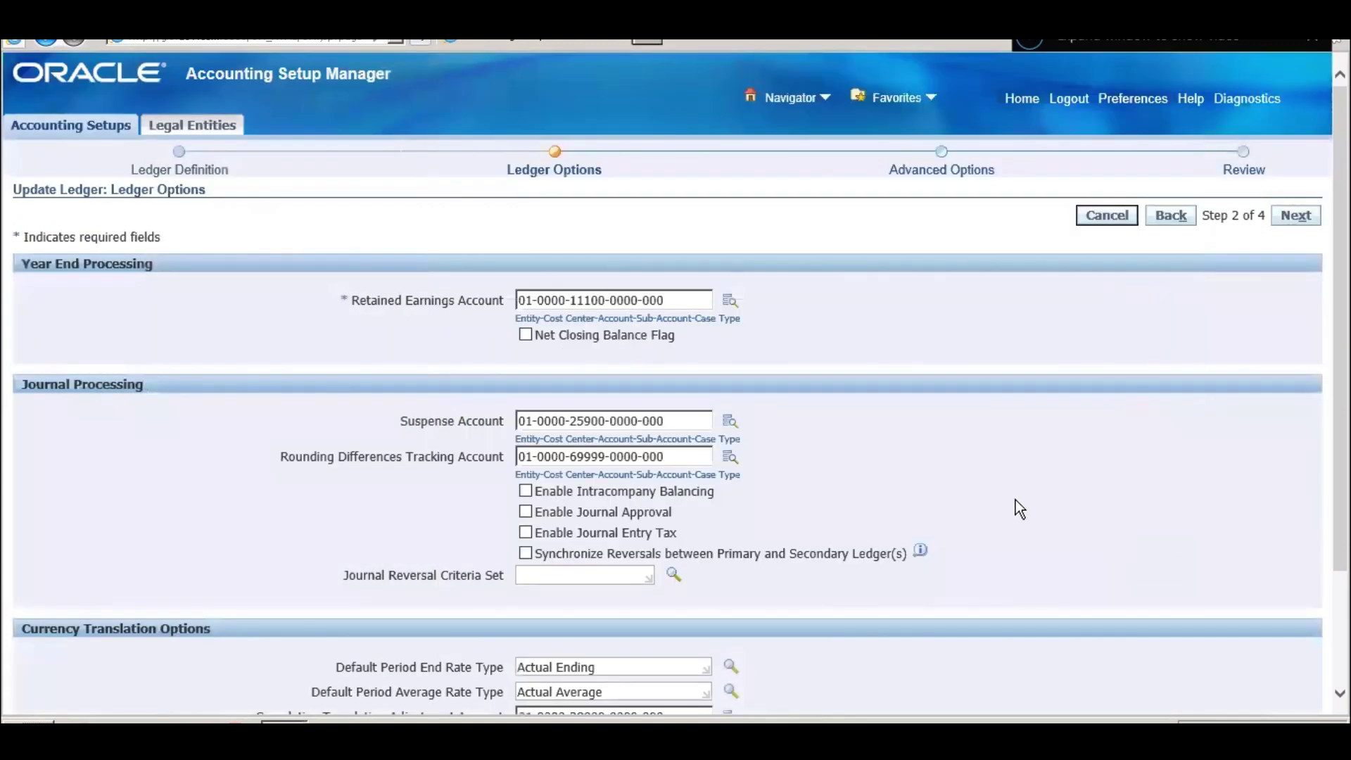
# - Advance the ledger update to Step 3 of 4, Advanced Options
pyautogui.scroll(-3, 1015, 499)
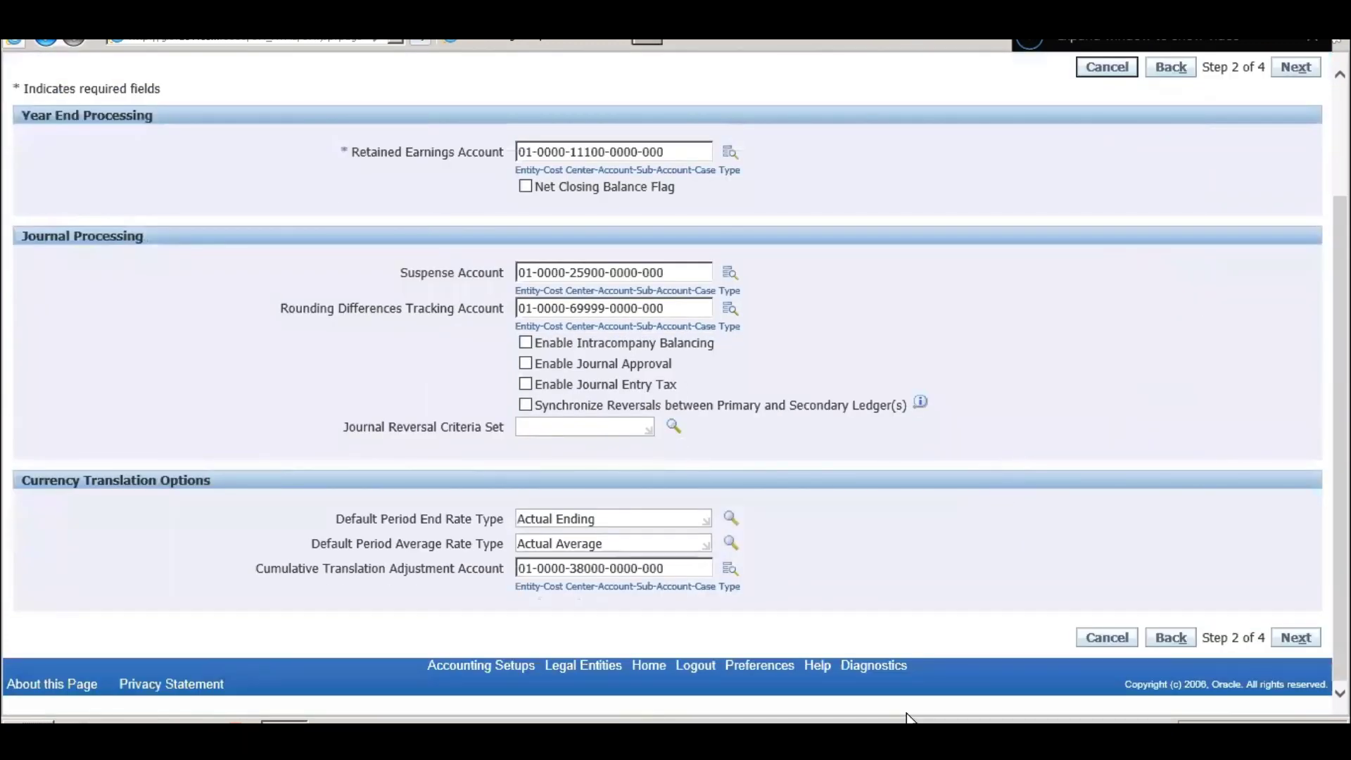
pyautogui.click(1303, 642)
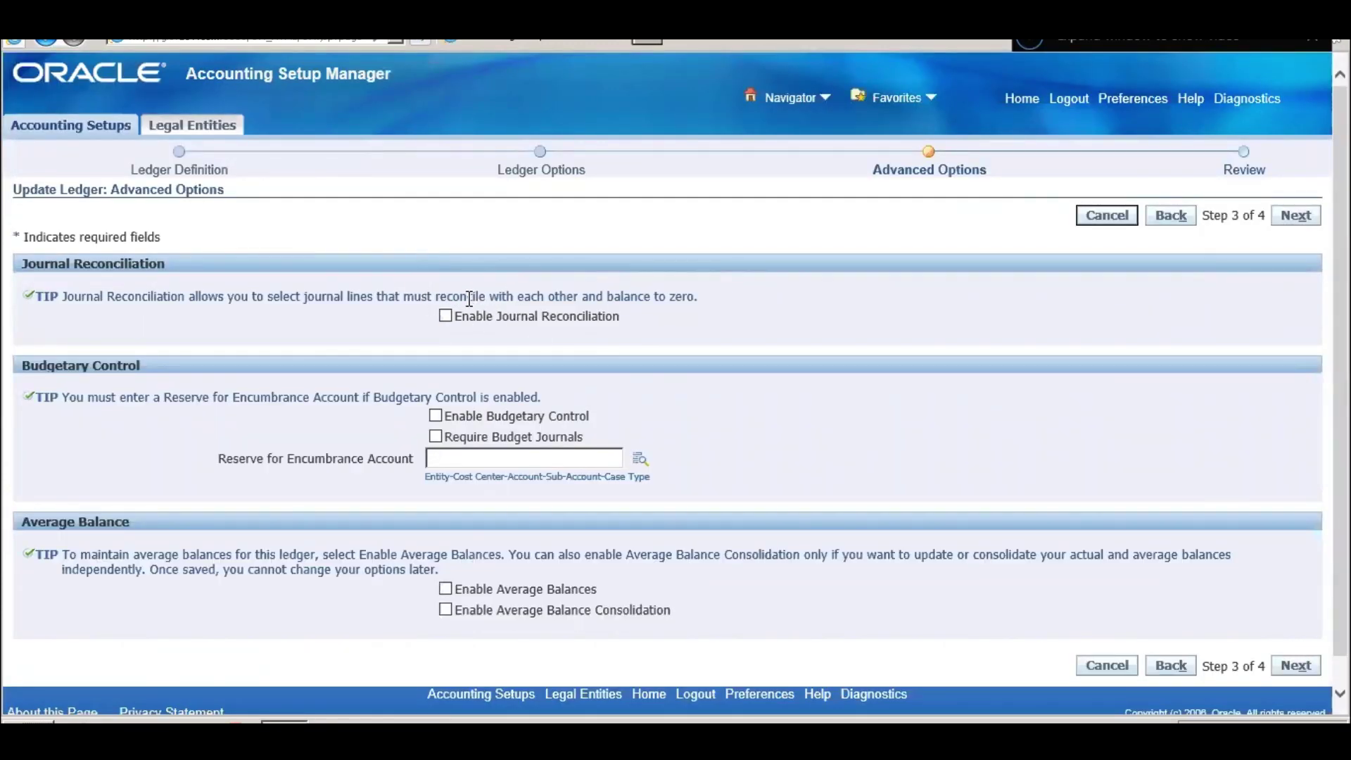
# - Keep every advanced option unchecked and advance to Step 4 of 4, Review
pyautogui.scroll(-1, 965, 403)
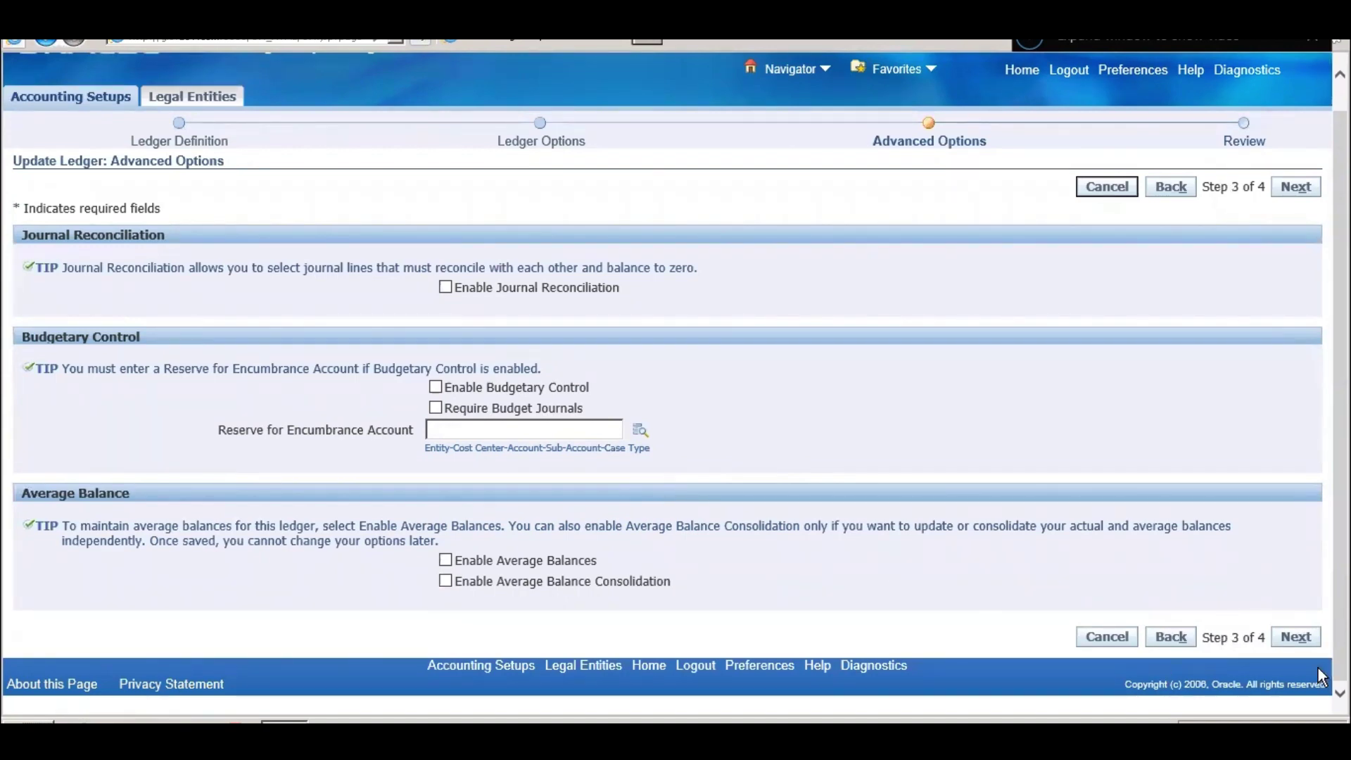
pyautogui.click(1294, 633)
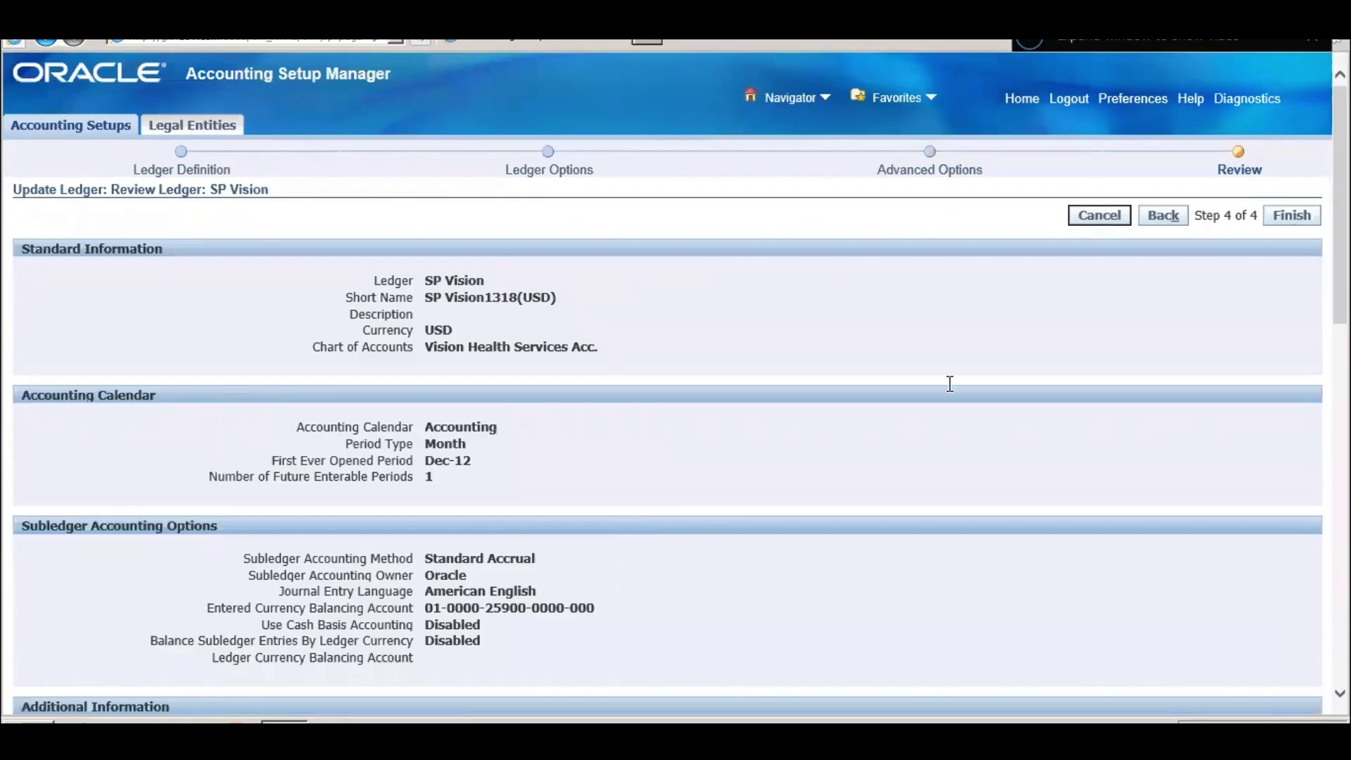
# - Finish the SP Vision ledger update and open its Review Ledger: SP Vision page
pyautogui.scroll(-10, 935, 368)
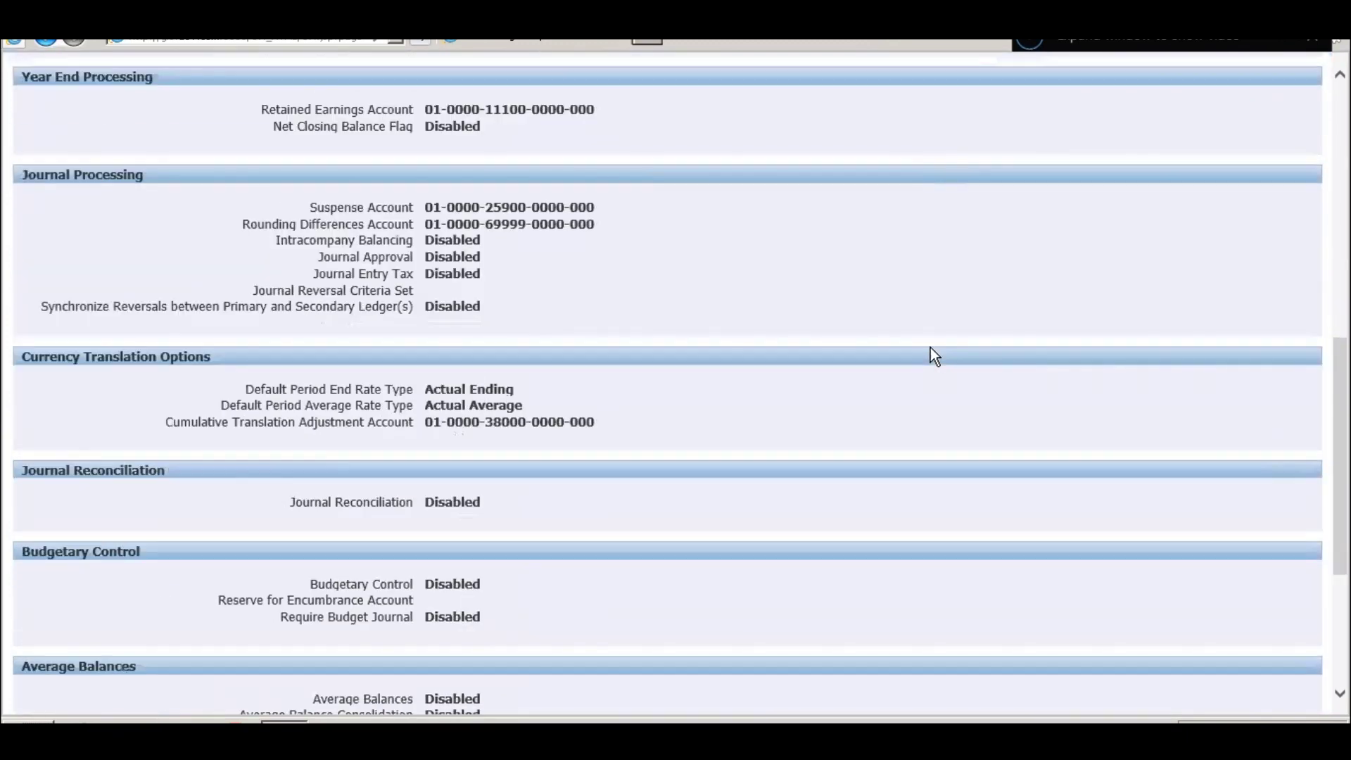
pyautogui.scroll(-4, 930, 347)
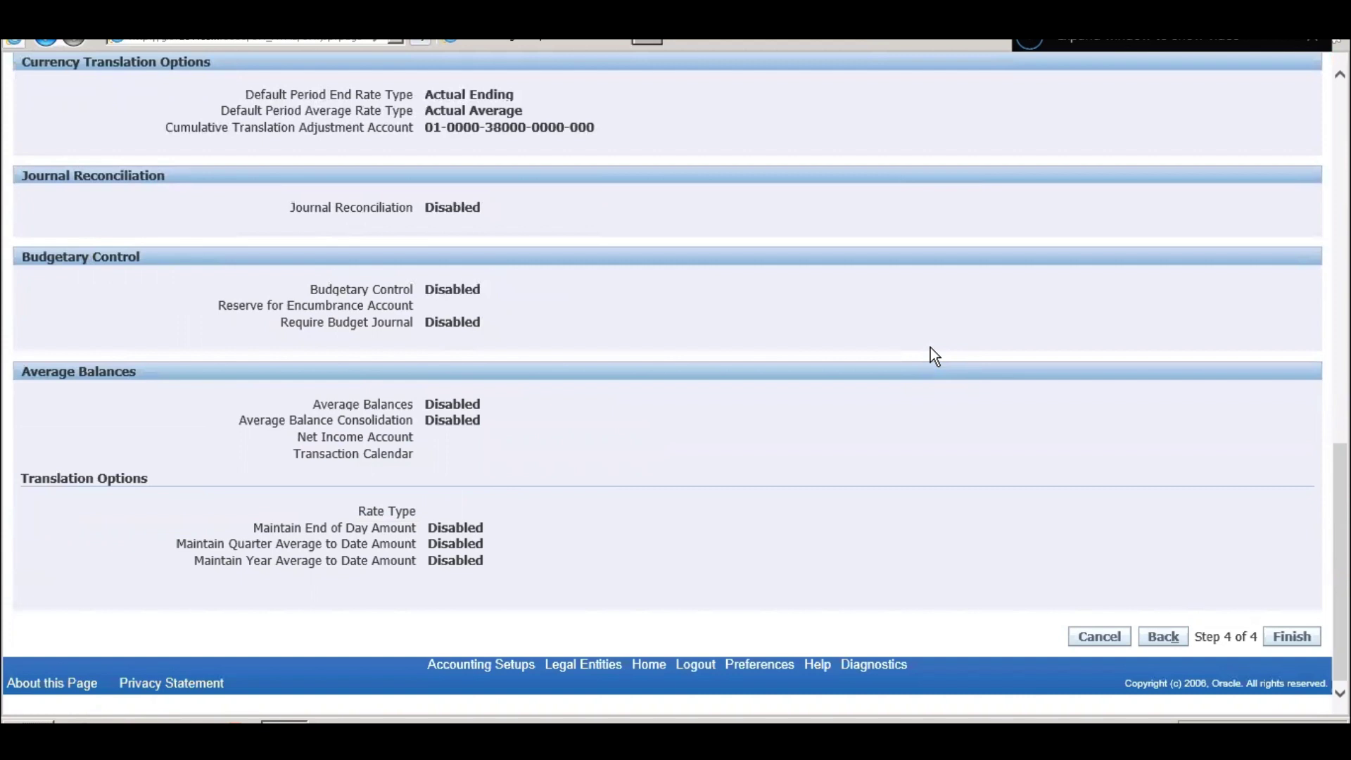
pyautogui.scroll(2, 930, 348)
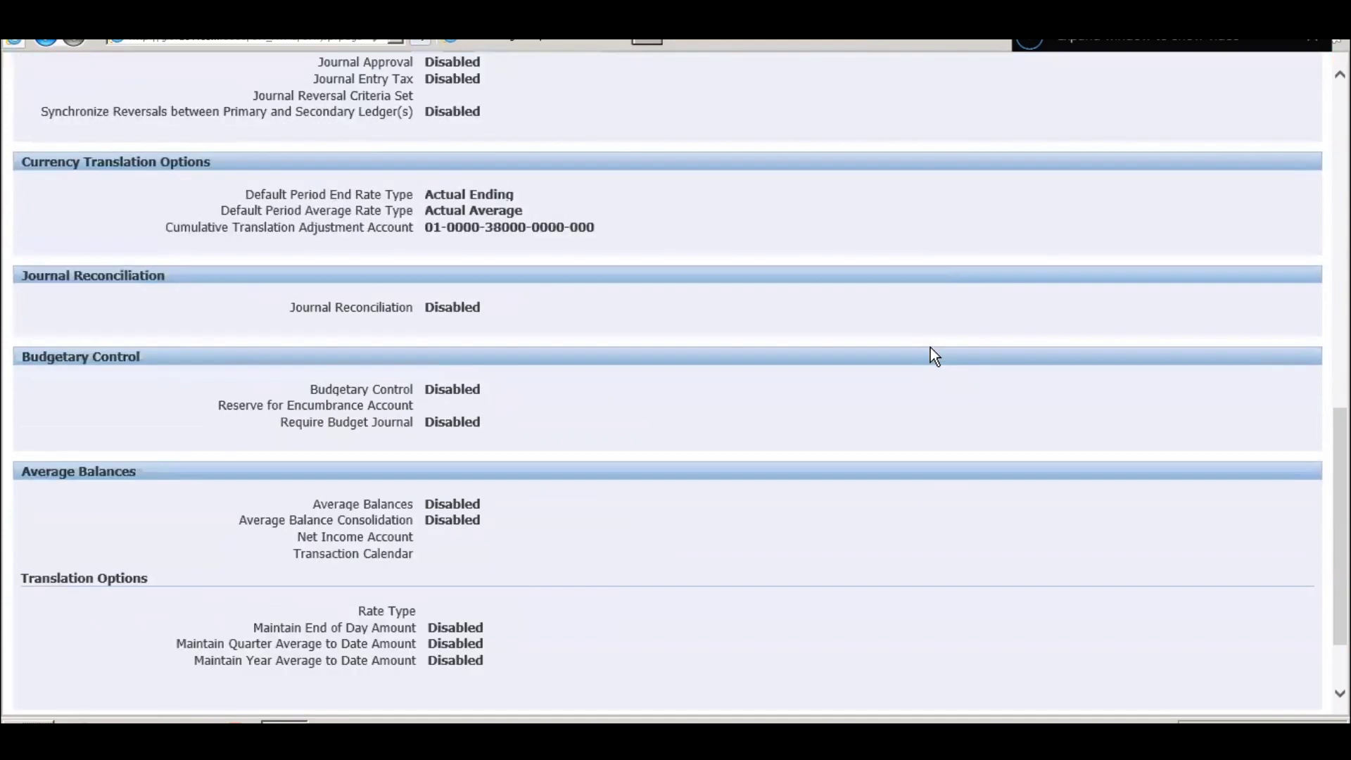
pyautogui.scroll(6, 930, 348)
pyautogui.scroll(-8, 930, 348)
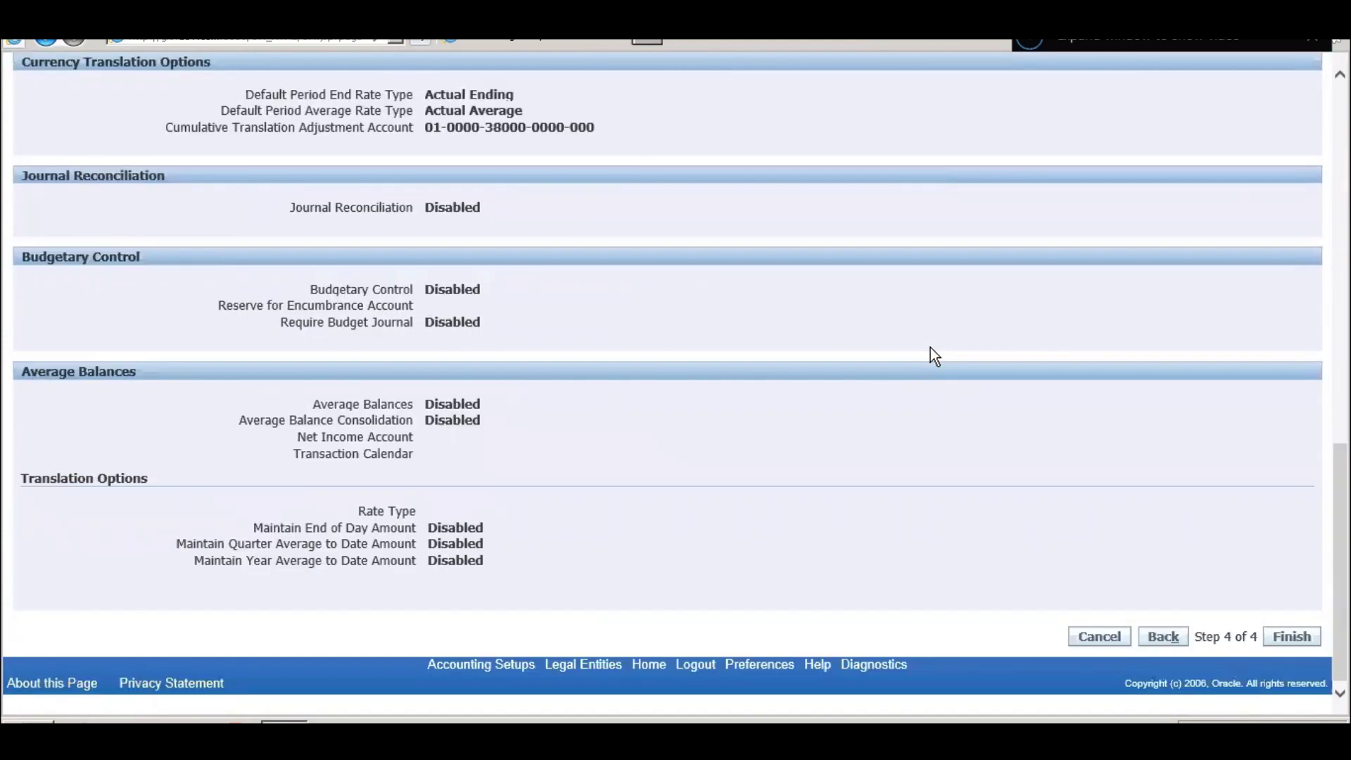
pyautogui.scroll(2, 930, 348)
pyautogui.scroll(10, 930, 348)
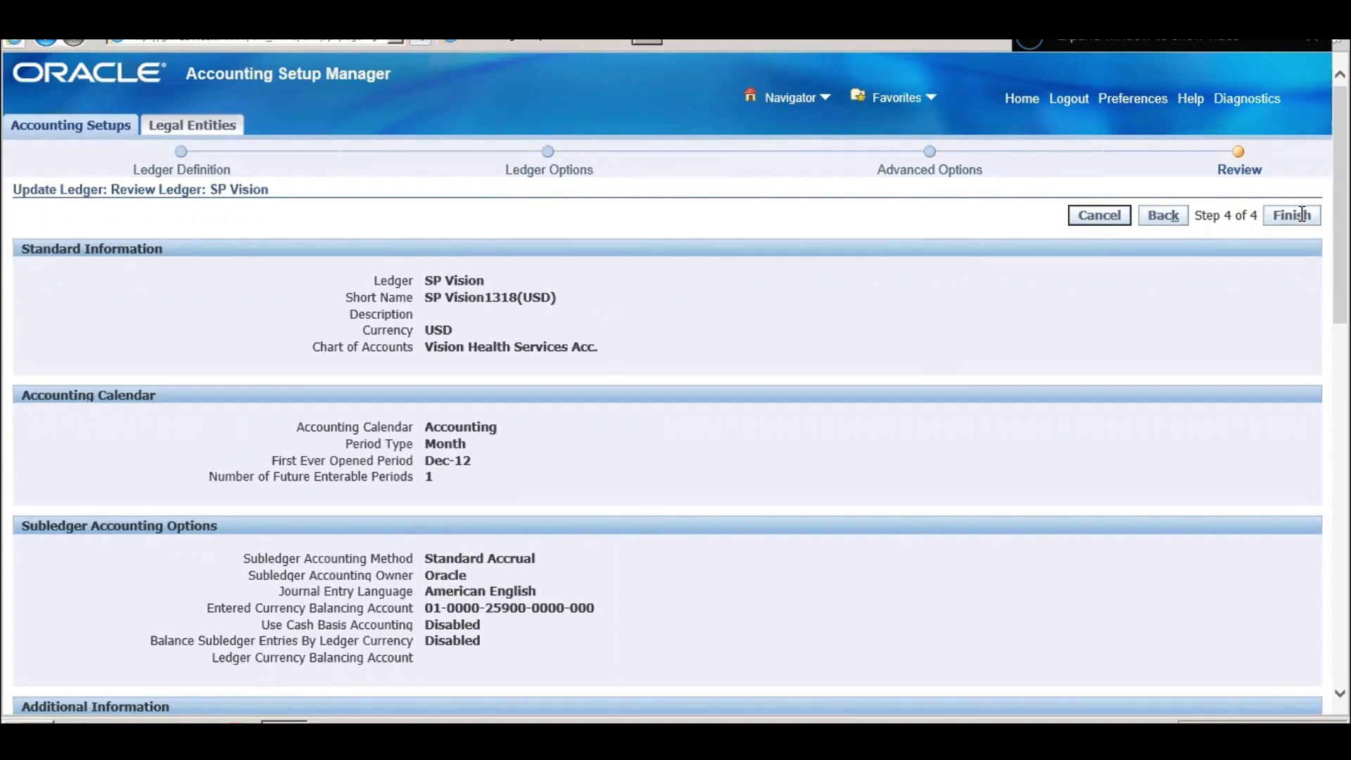
pyautogui.click(1293, 215)
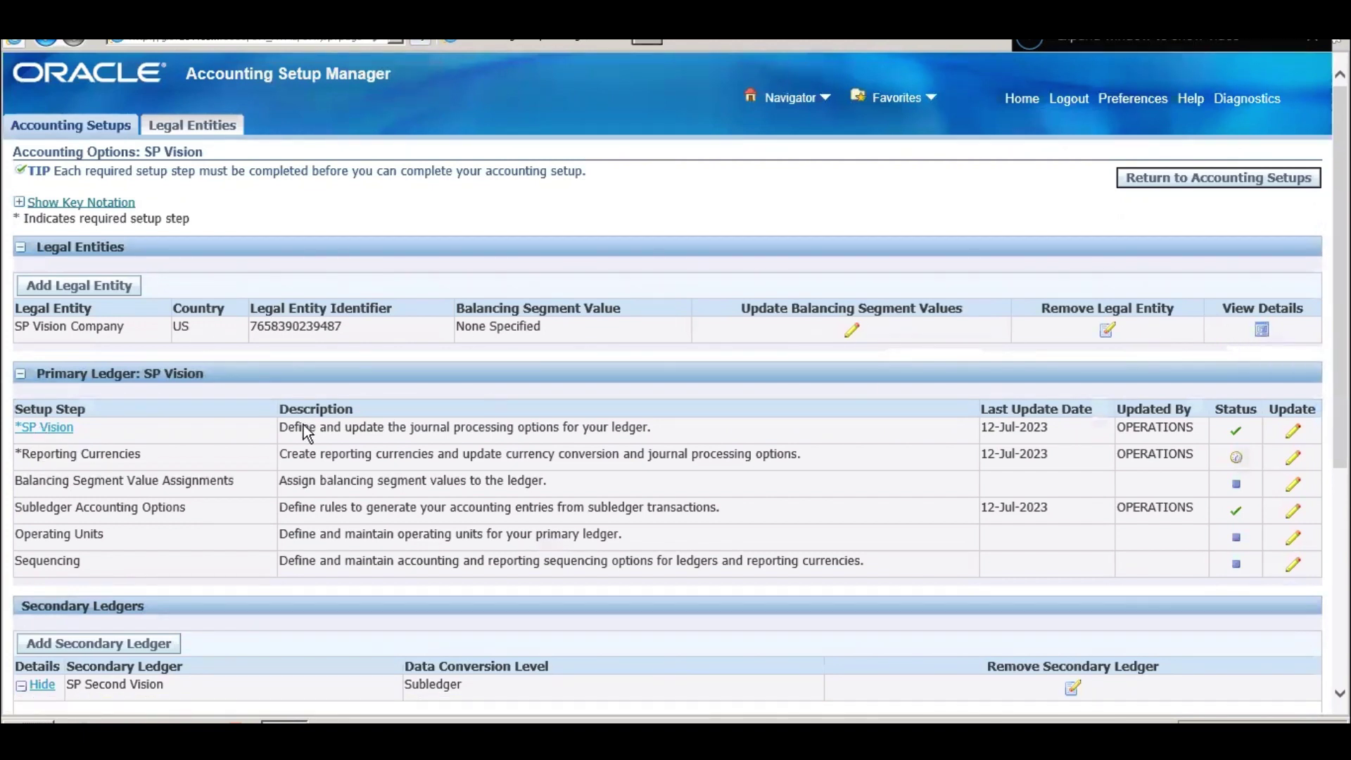
pyautogui.click(45, 427)
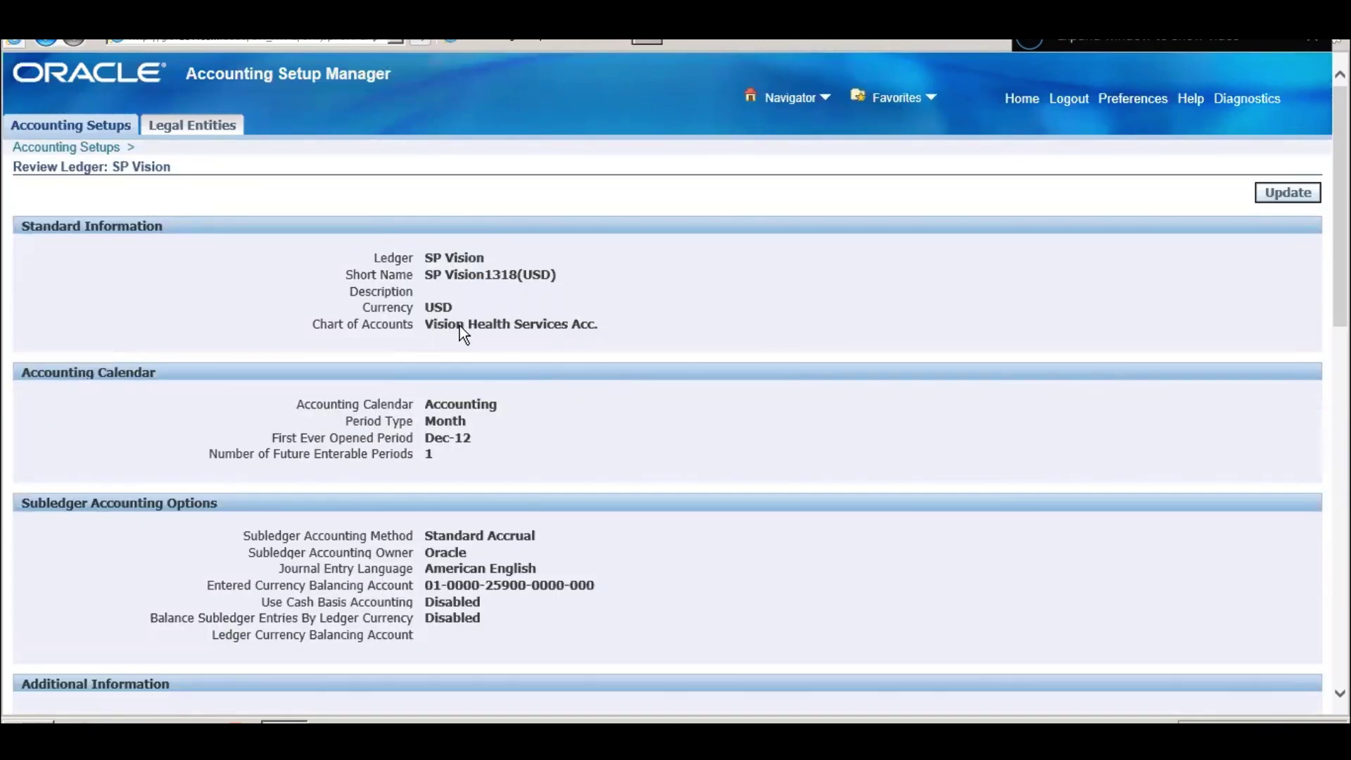
# - Check the SP Vision ledger details, highlighting its chart of accounts name
pyautogui.moveTo(458, 327); pyautogui.dragTo(572, 335)
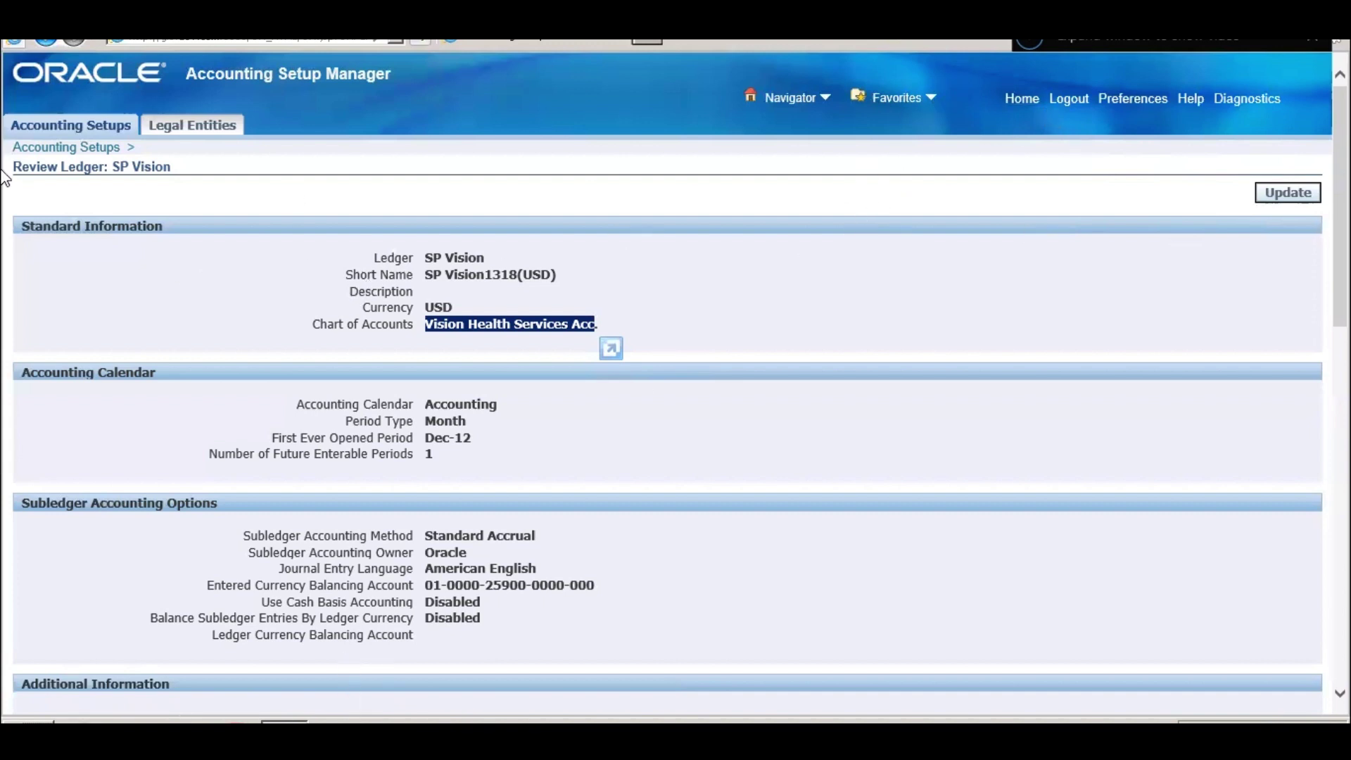
# - Return to Accounting Setups and open the Operating Units step of SP Vision for updating
pyautogui.click(92, 146)
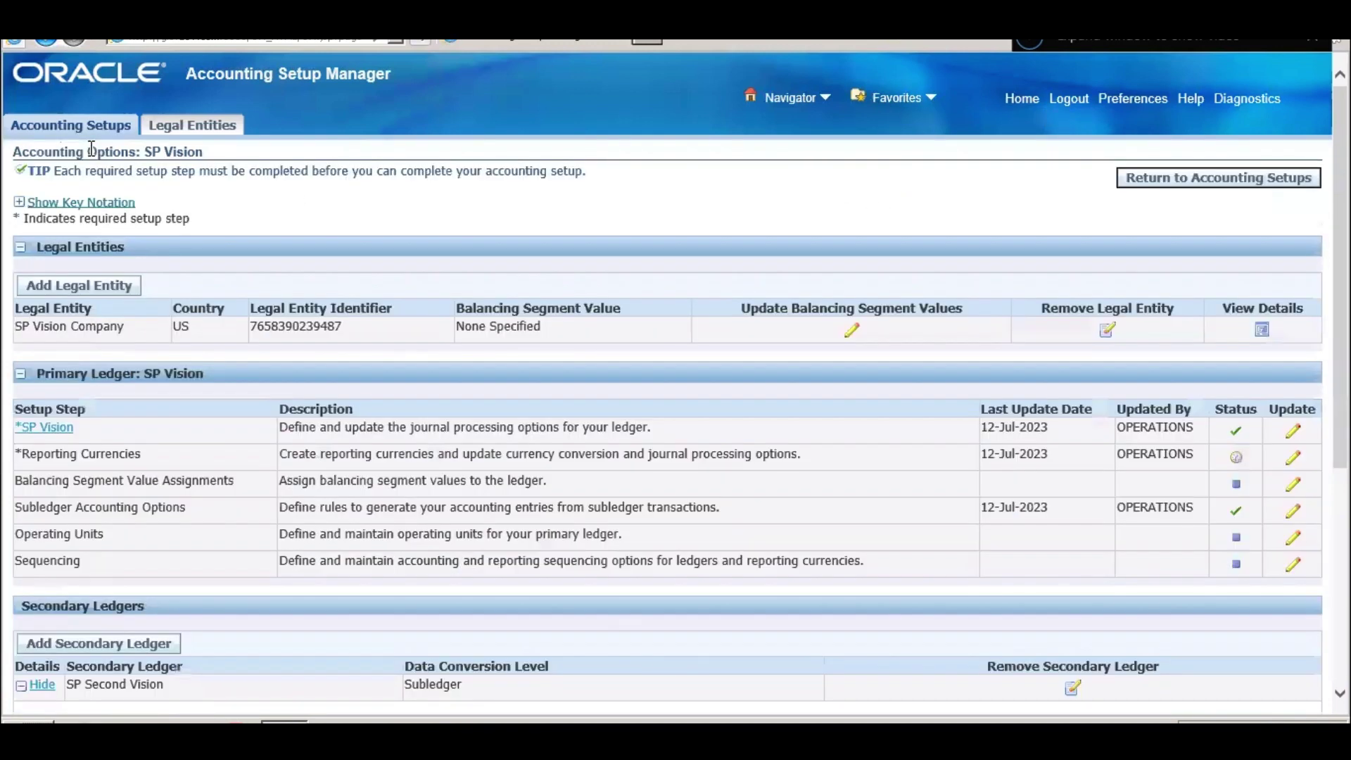
pyautogui.scroll(-3, 394, 585)
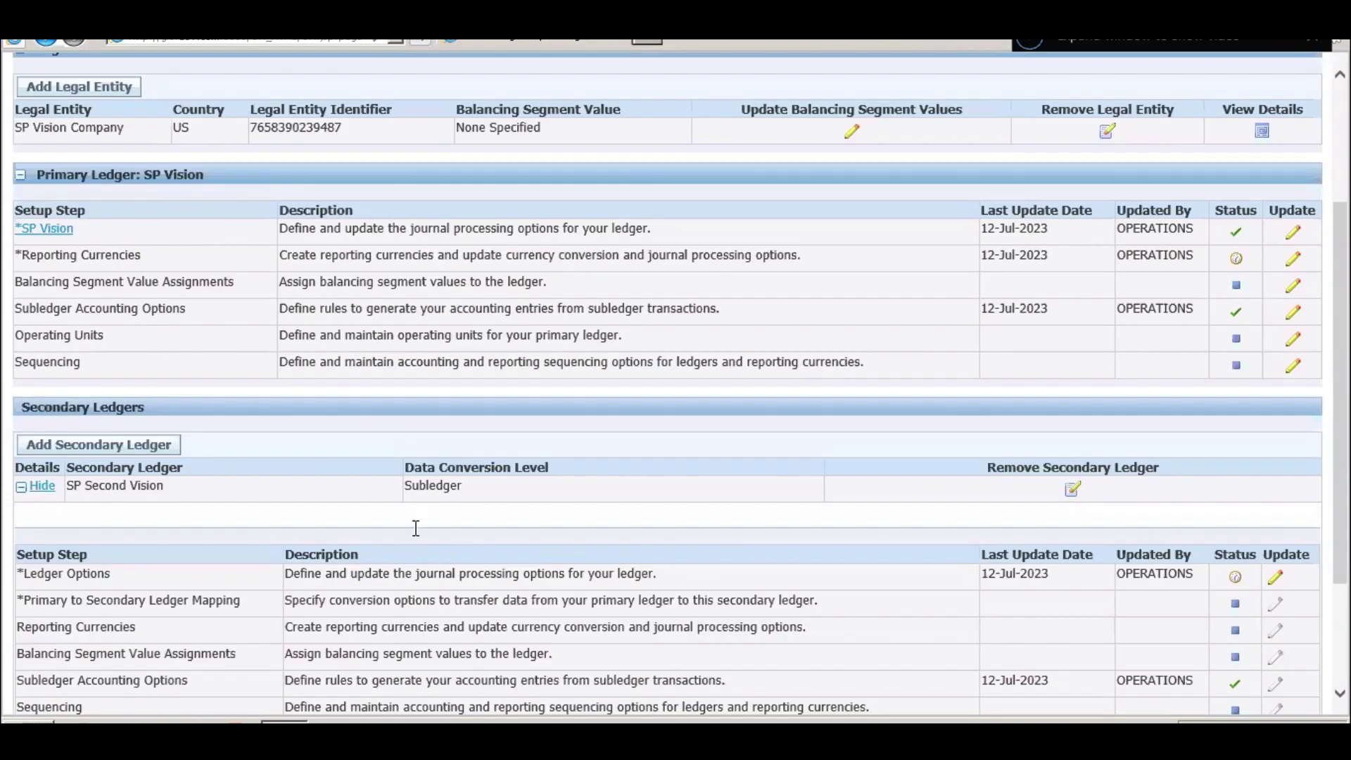
pyautogui.doubleClick(79, 336)
pyautogui.tripleClick(77, 339)
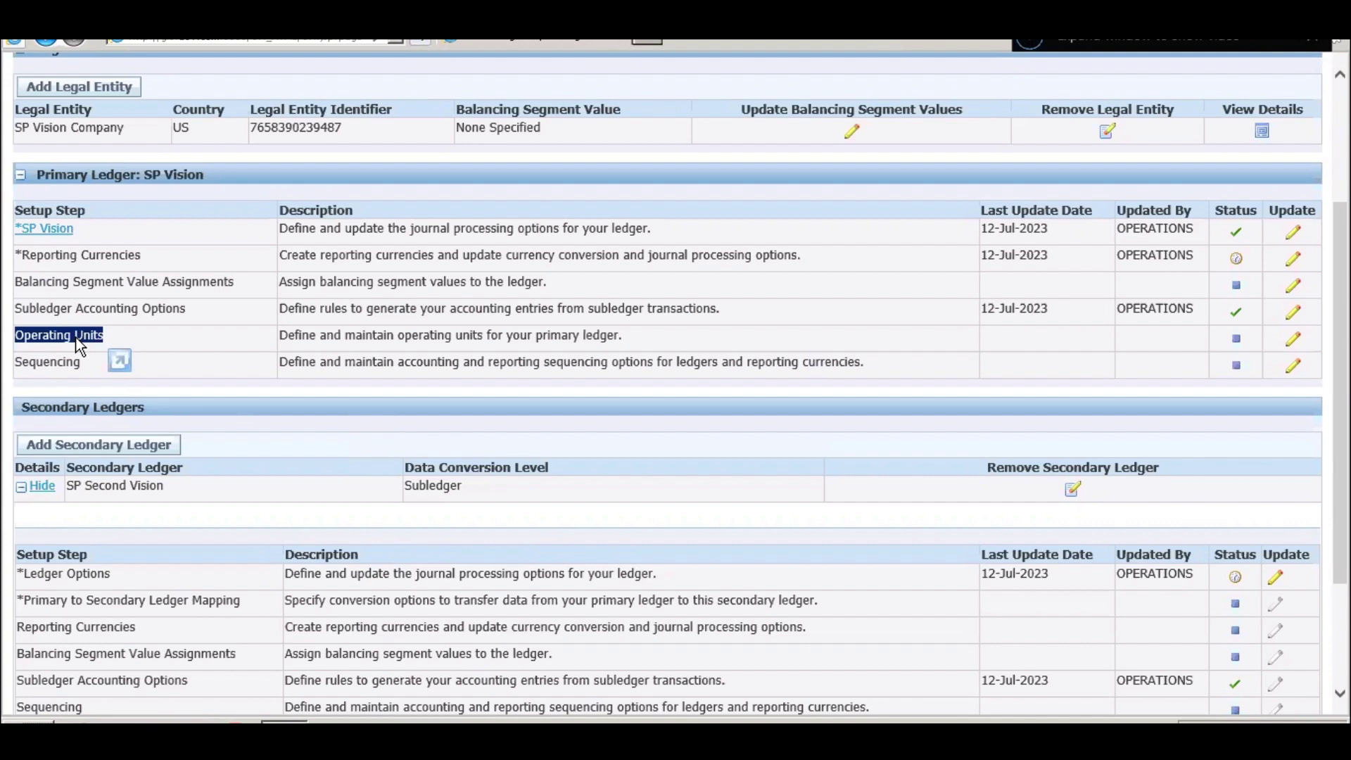
pyautogui.click(1296, 337)
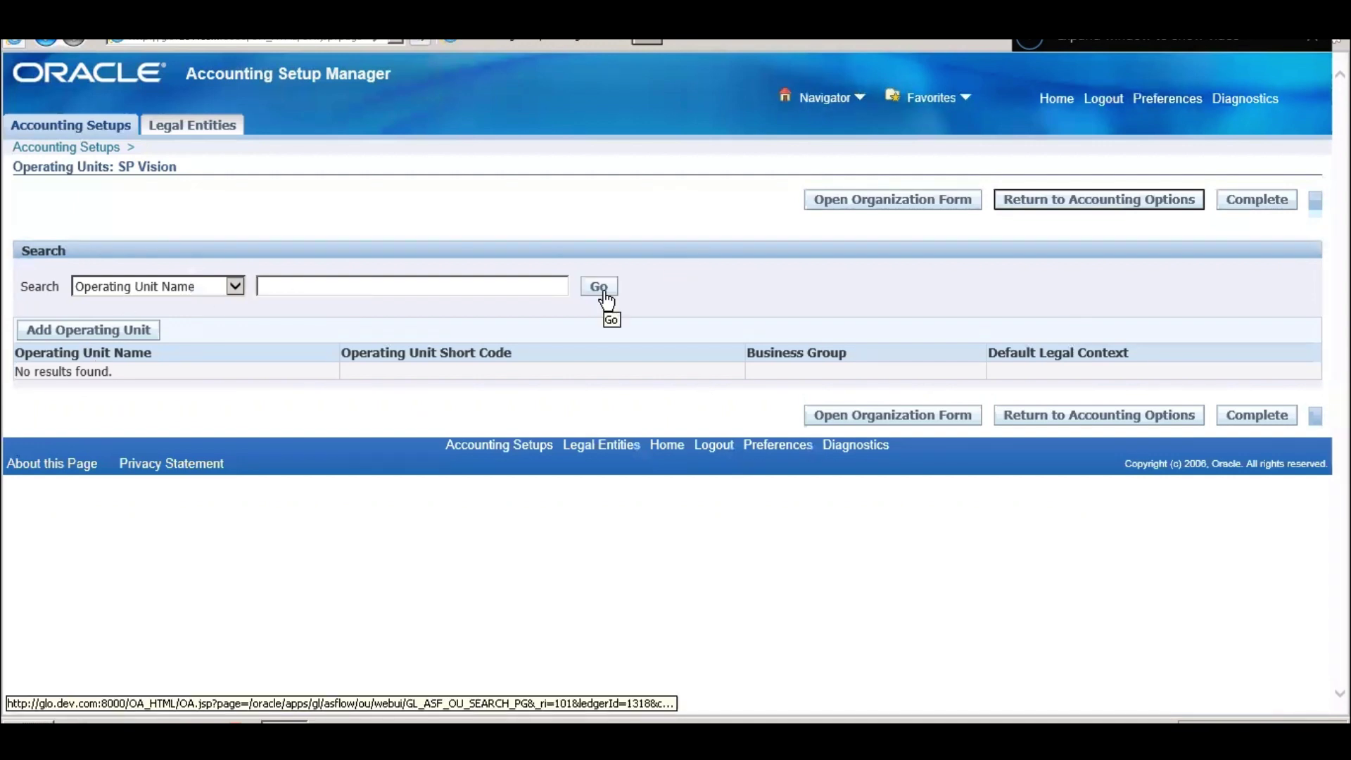
# - Add a new operating unit named 'Technology Consulting'
pyautogui.click(127, 334)
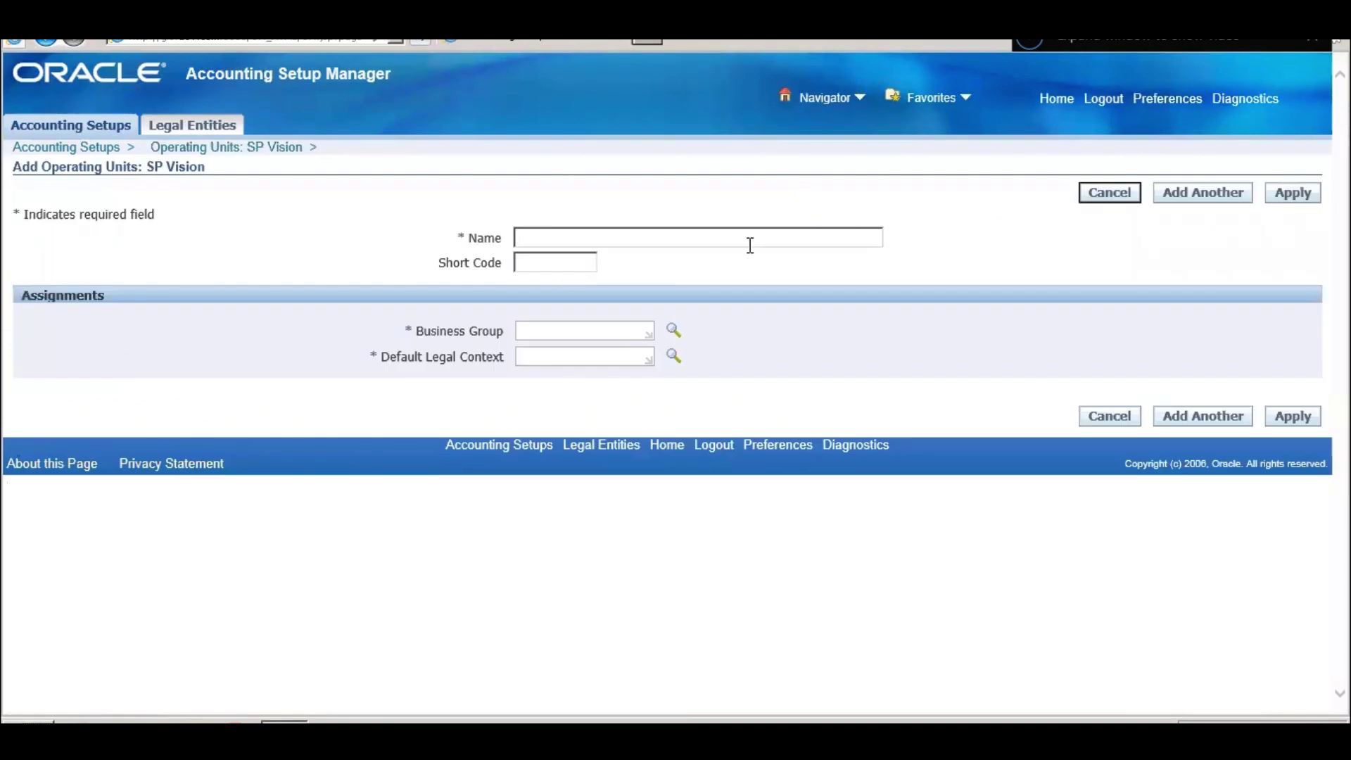
pyautogui.click(751, 243)
pyautogui.write('Technology consulting')
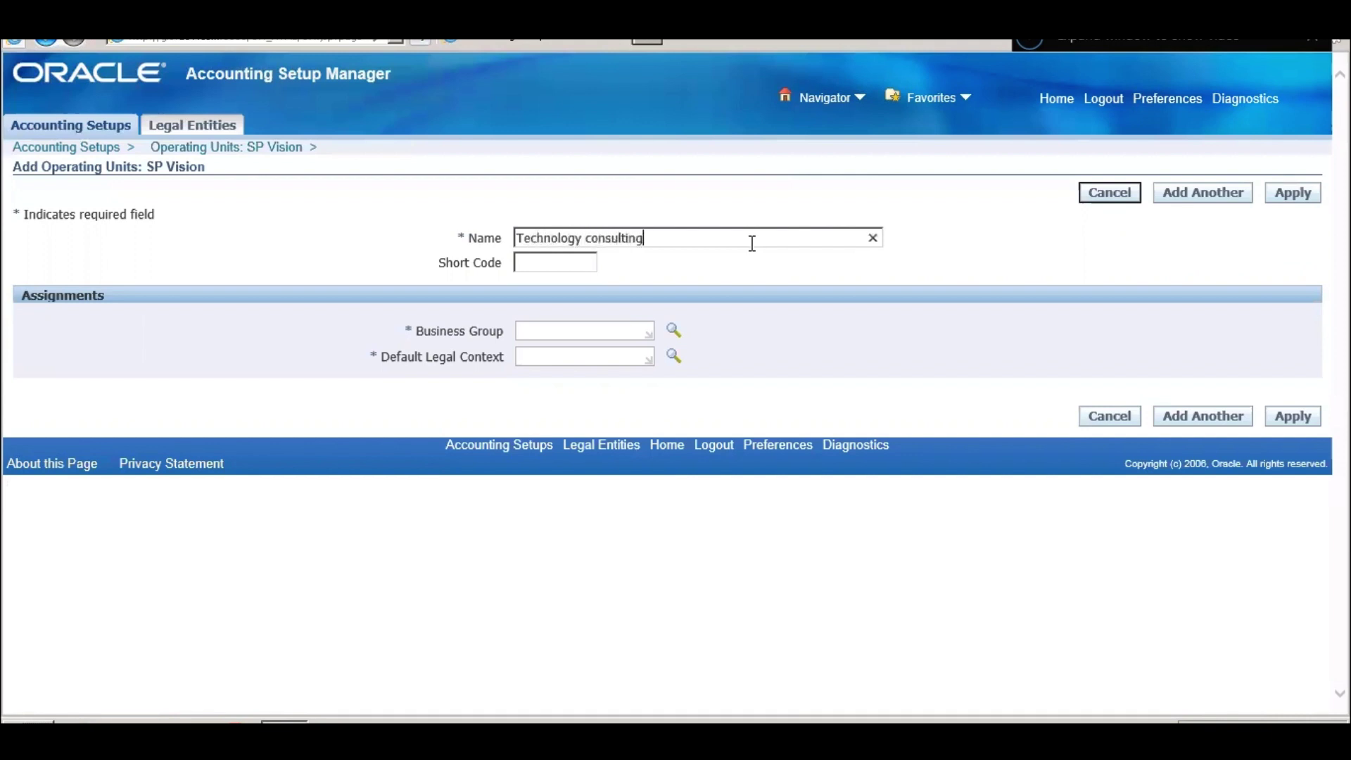
pyautogui.press('Left')
pyautogui.press('Left')
pyautogui.press('Left')
pyautogui.press('Left')
pyautogui.press('Left')
pyautogui.press('Left')
pyautogui.press('Left')
pyautogui.press('Left')
pyautogui.press('Left')
pyautogui.press('Left')
pyautogui.press('BackSpace')
pyautogui.press('Delete')
pyautogui.write('C')
# - Give it business group Vision Industries and legal context SP Vision Company, then apply
pyautogui.click(626, 332)
pyautogui.click(674, 330)
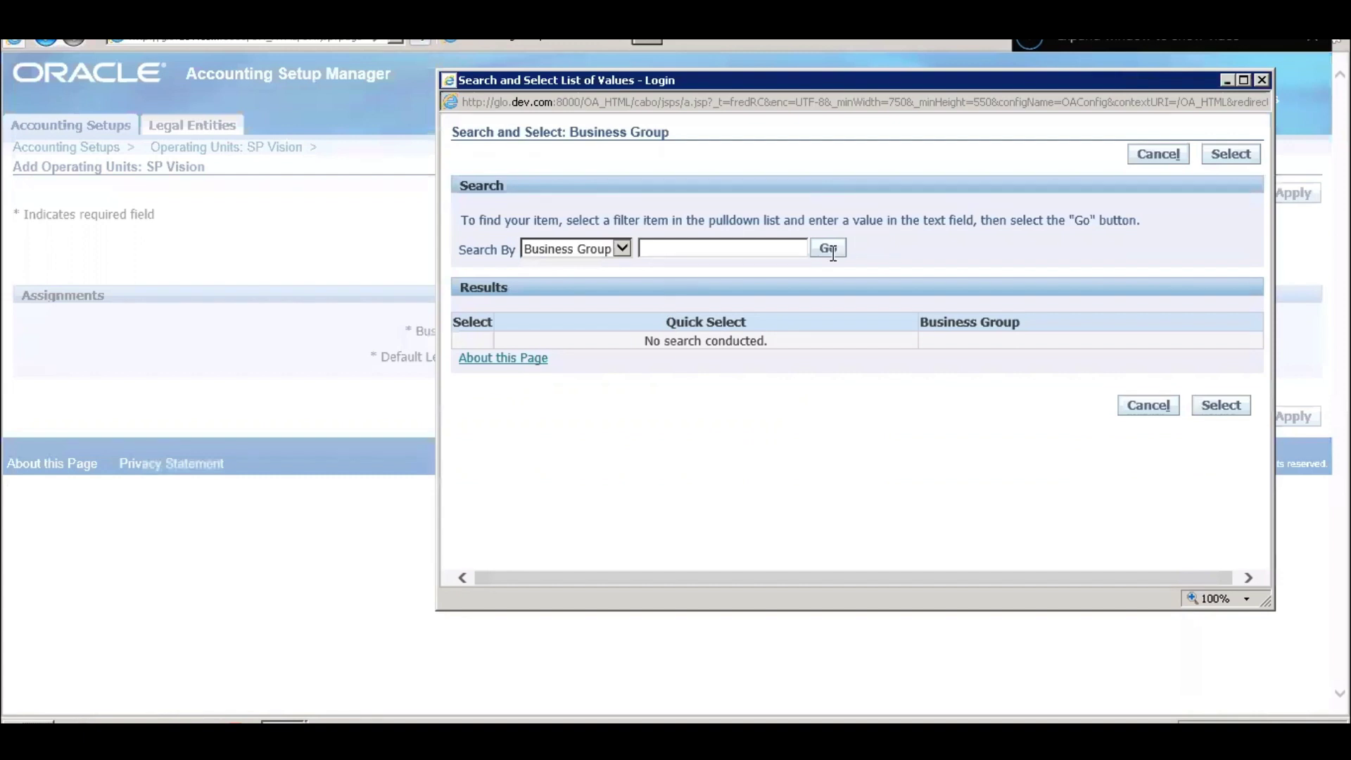
pyautogui.click(825, 252)
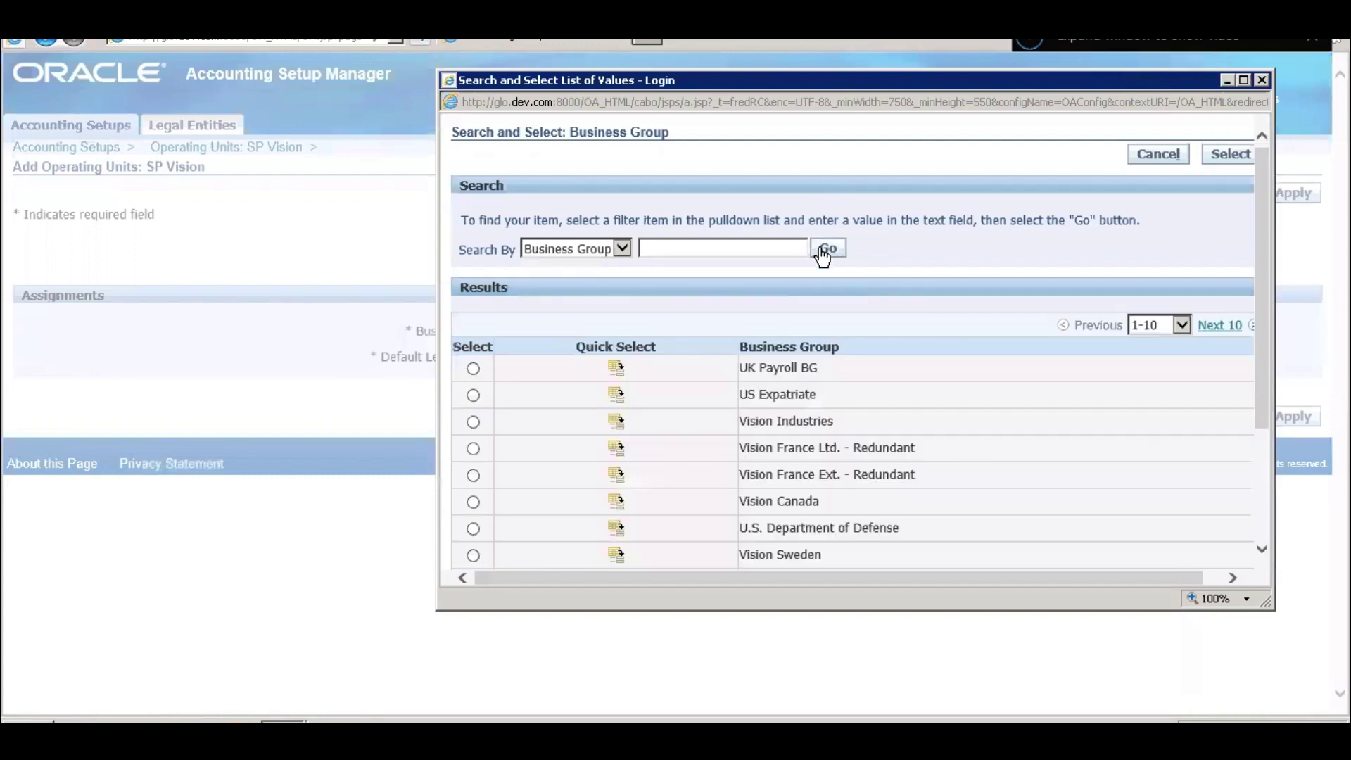
pyautogui.scroll(-3, 807, 378)
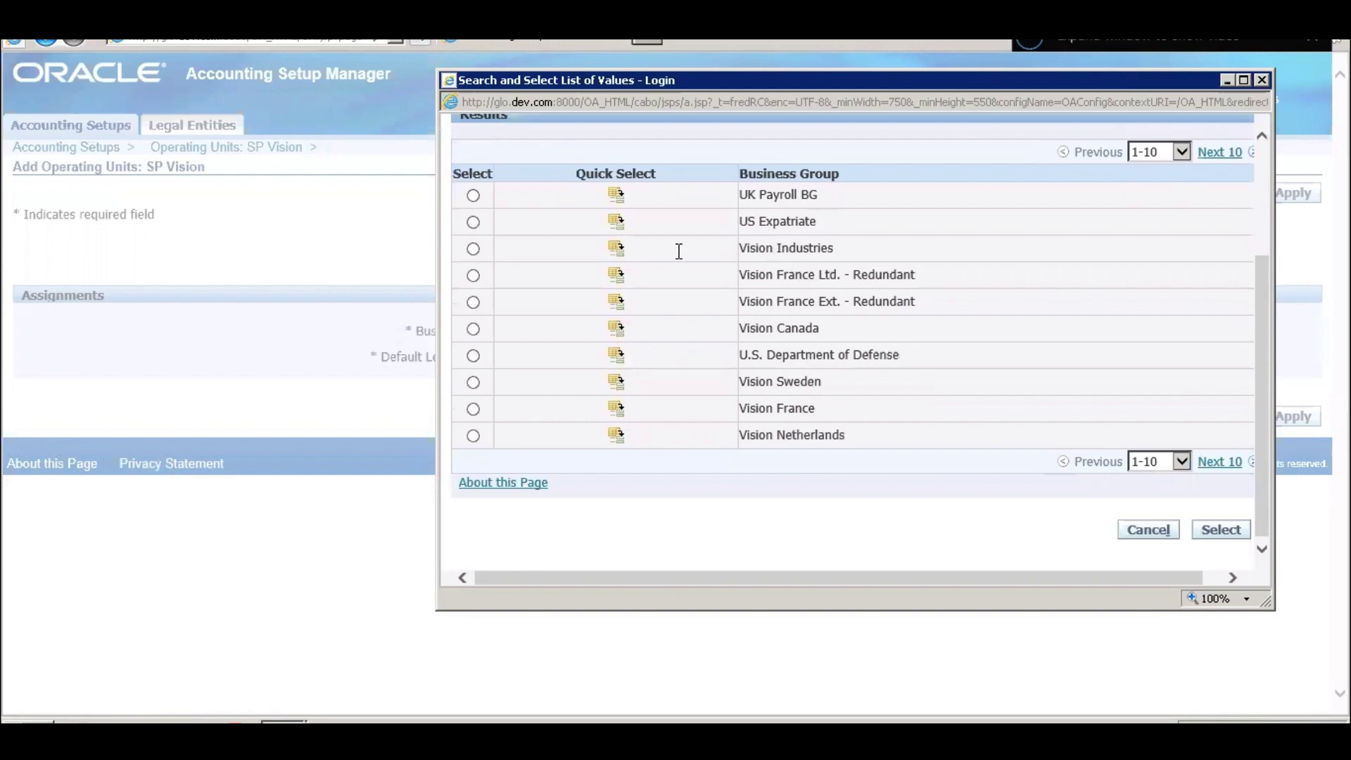
pyautogui.click(616, 248)
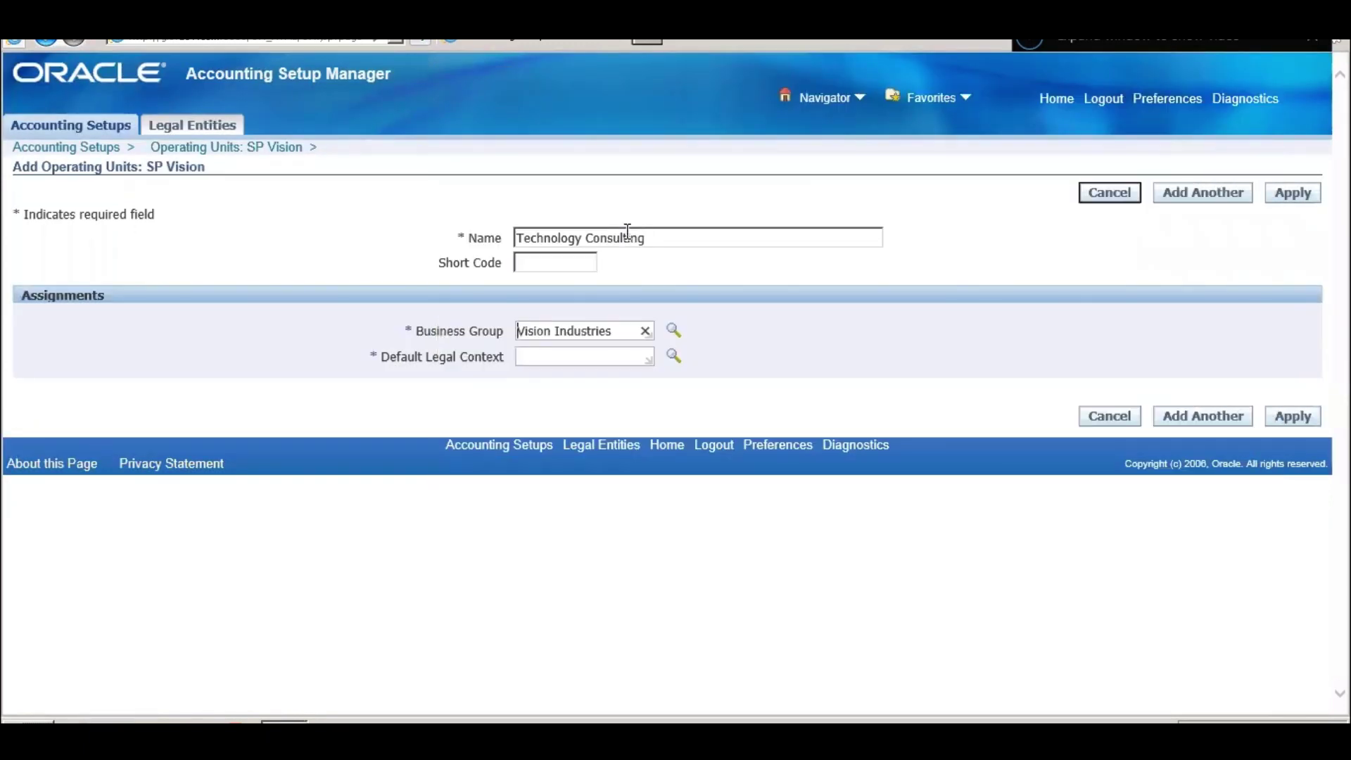
pyautogui.click(600, 351)
pyautogui.click(674, 356)
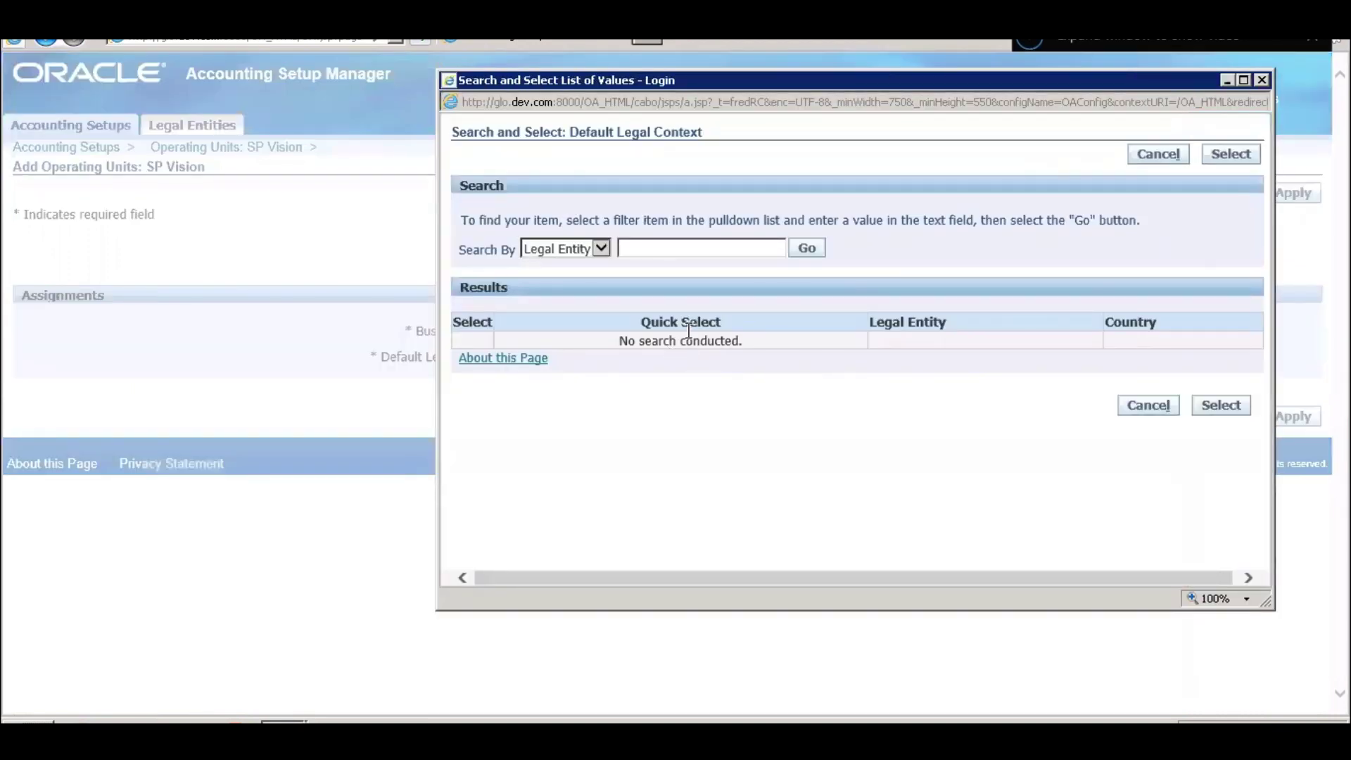
pyautogui.click(809, 248)
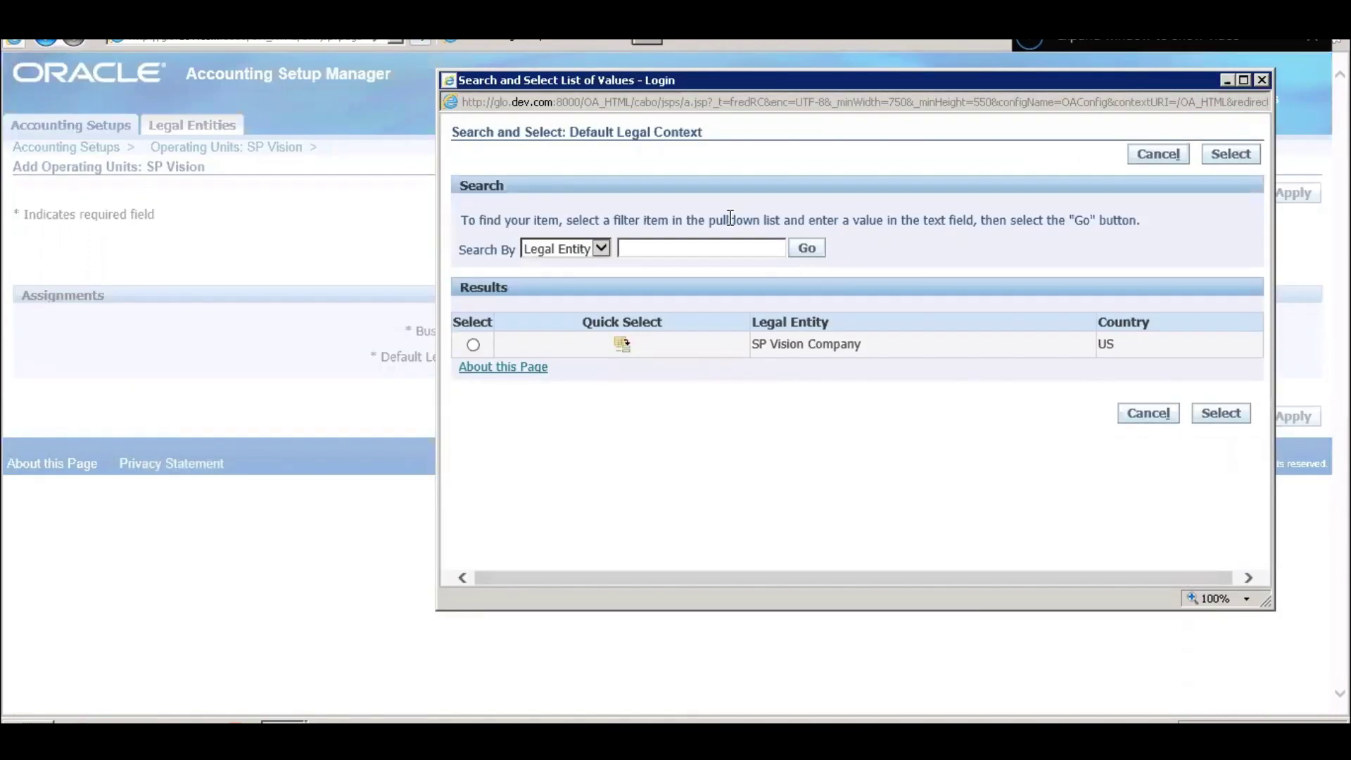
pyautogui.click(621, 344)
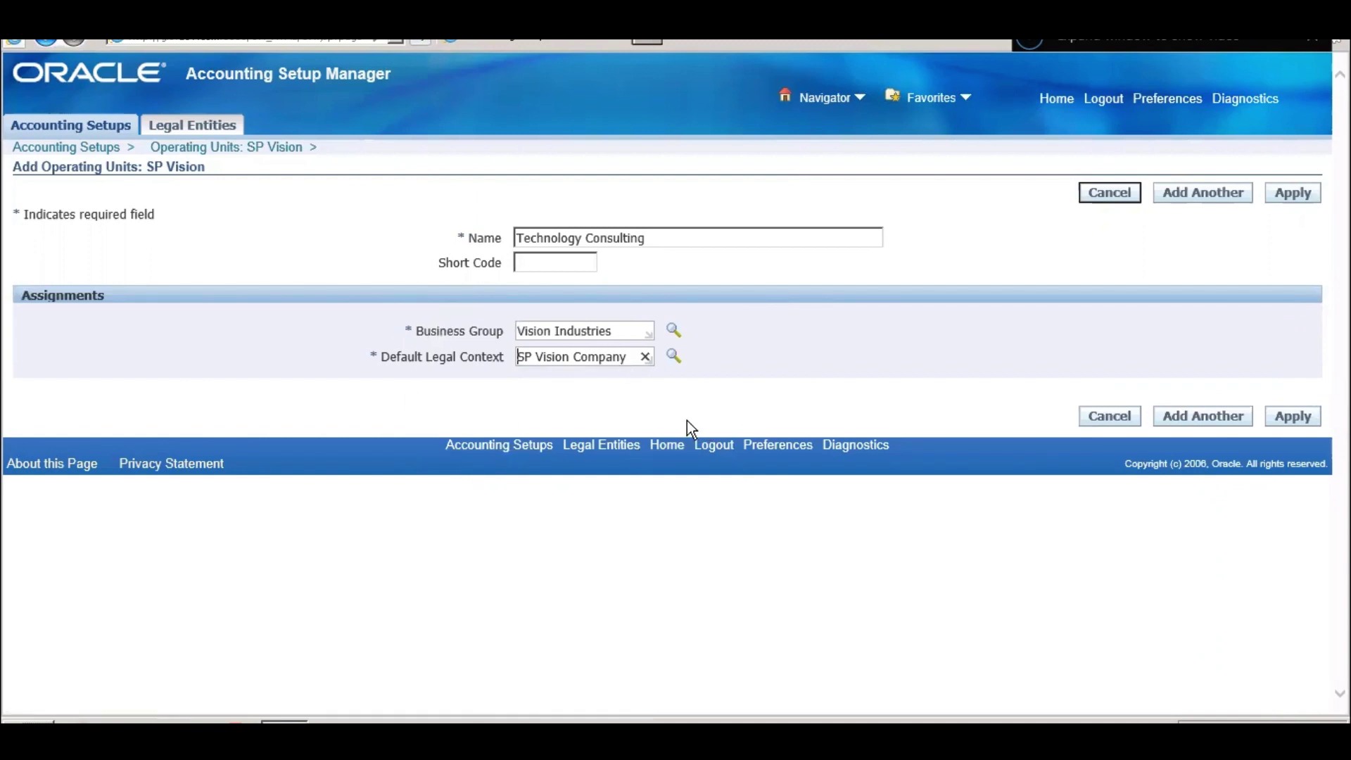
pyautogui.click(690, 238)
pyautogui.moveTo(690, 238); pyautogui.dragTo(552, 242)
pyautogui.doubleClick(542, 244)
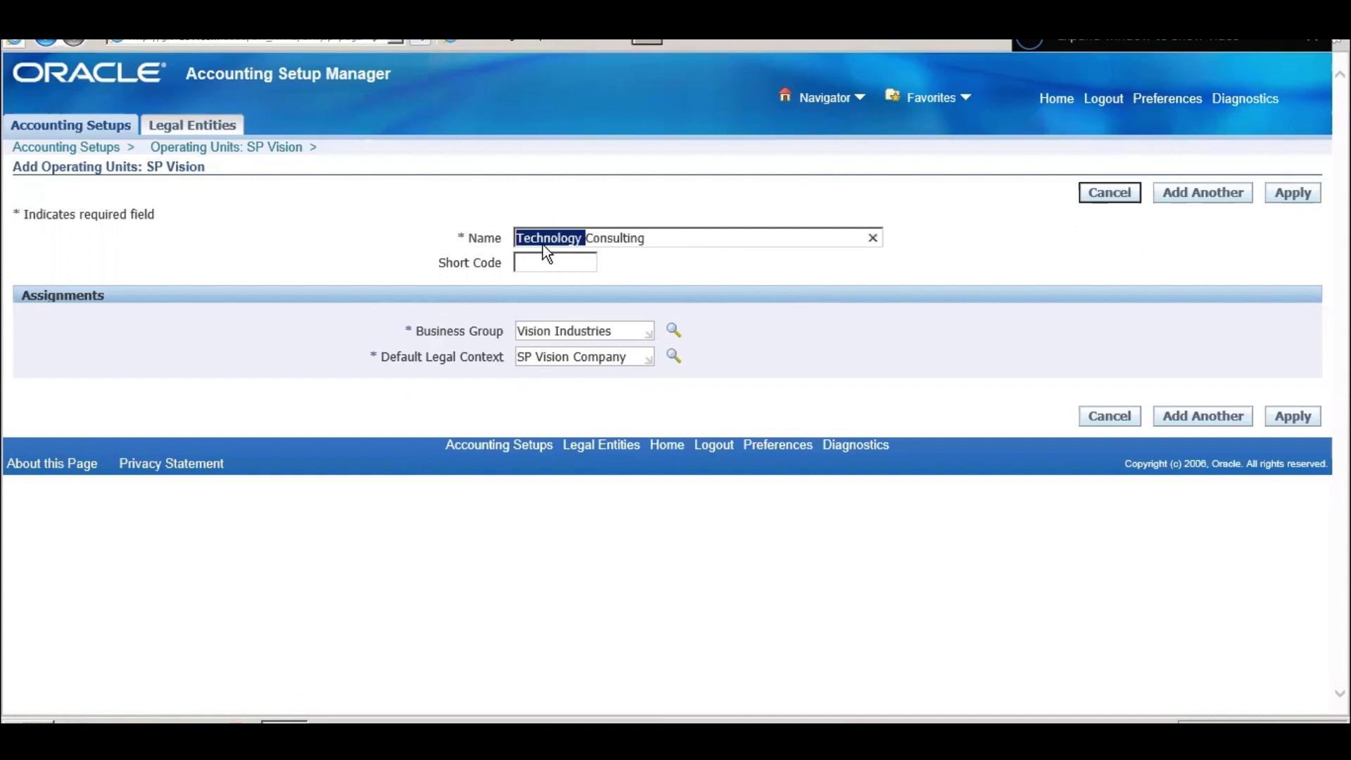
pyautogui.click(1298, 421)
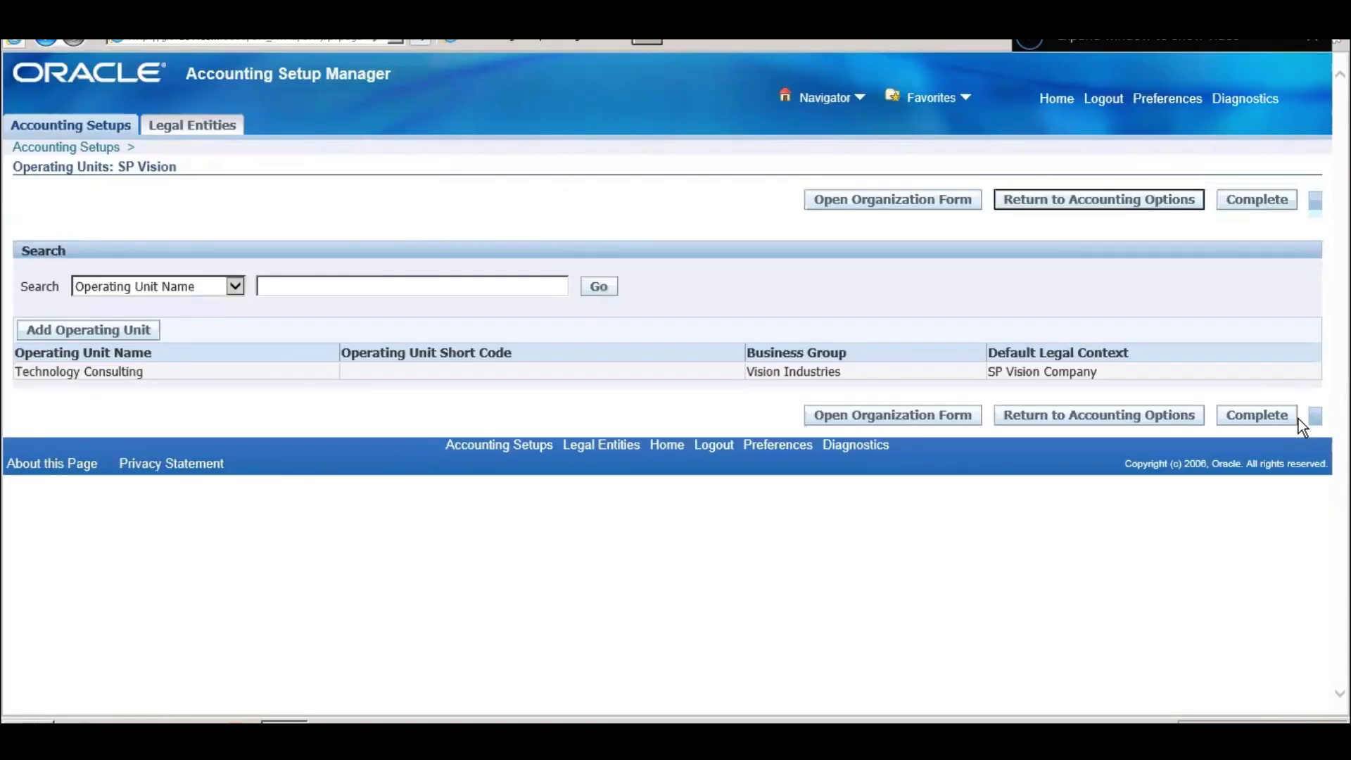
# - Add another operating unit named 'Business Process Sourcing'
pyautogui.click(105, 327)
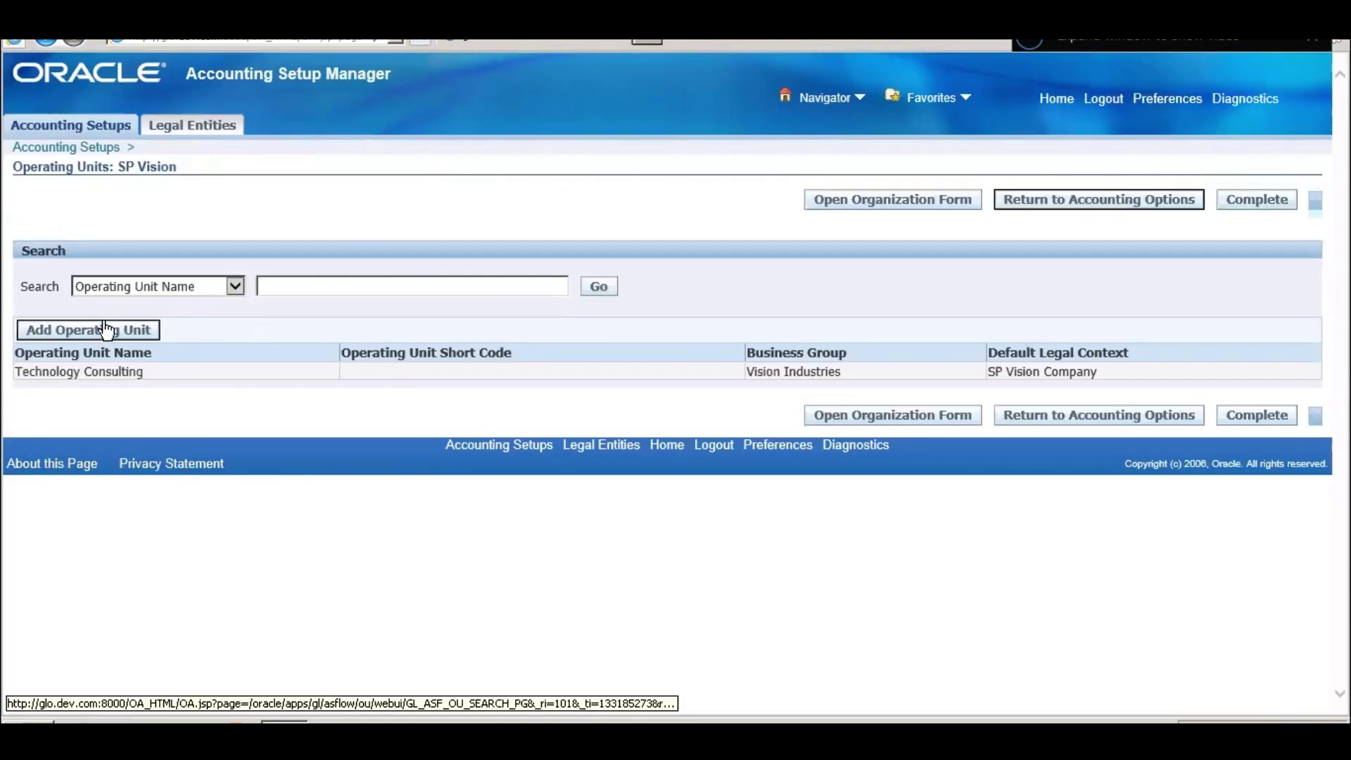
pyautogui.click(589, 239)
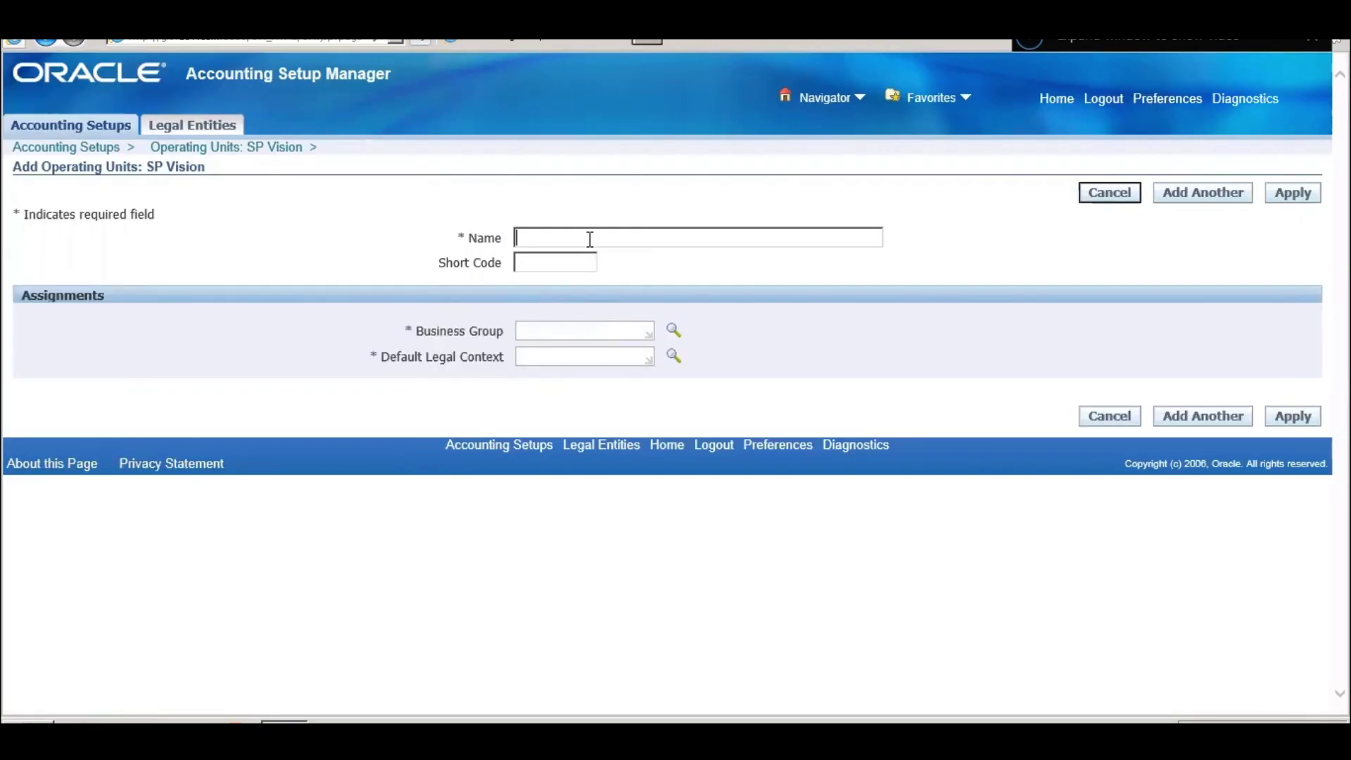
pyautogui.write('Business Process Sourcing')
# - Assign it business group Vision Industries and legal context SP Vision Company, then apply
pyautogui.click(621, 331)
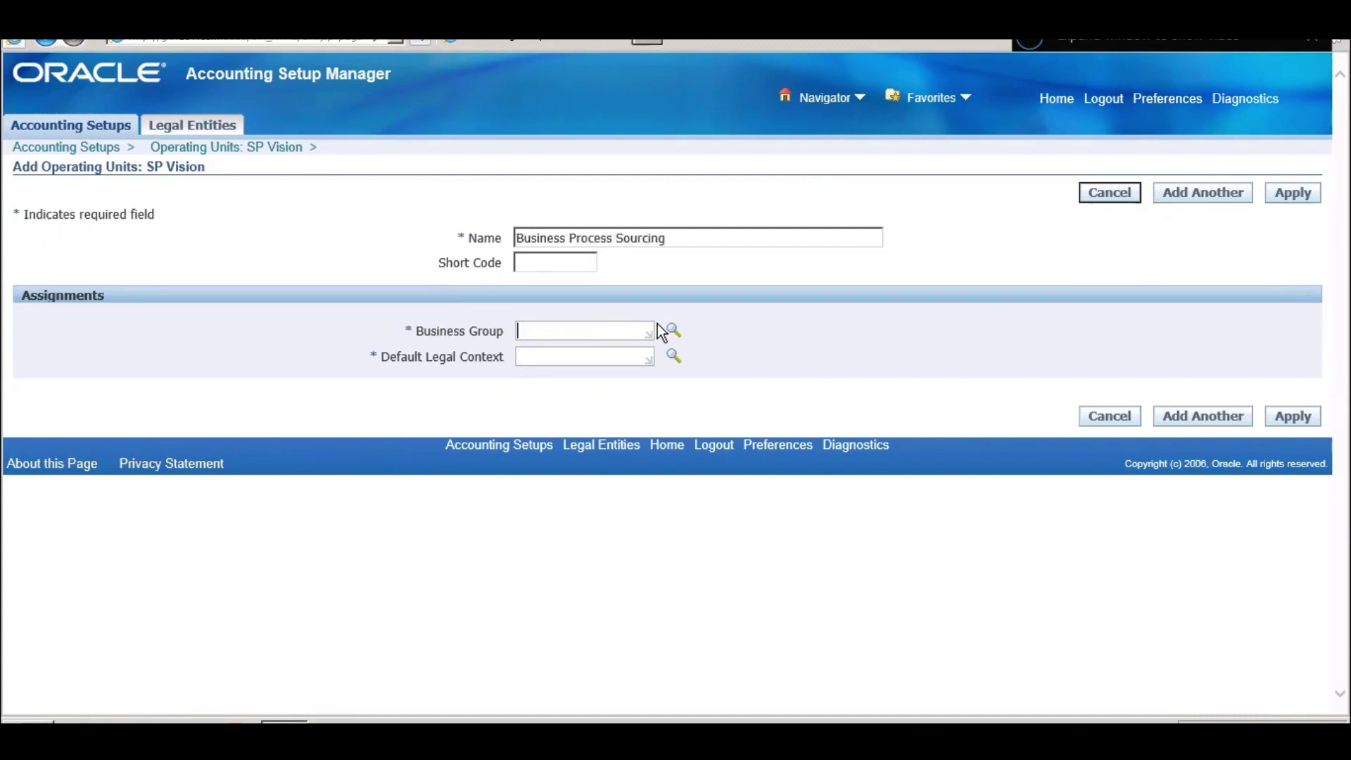
pyautogui.click(669, 336)
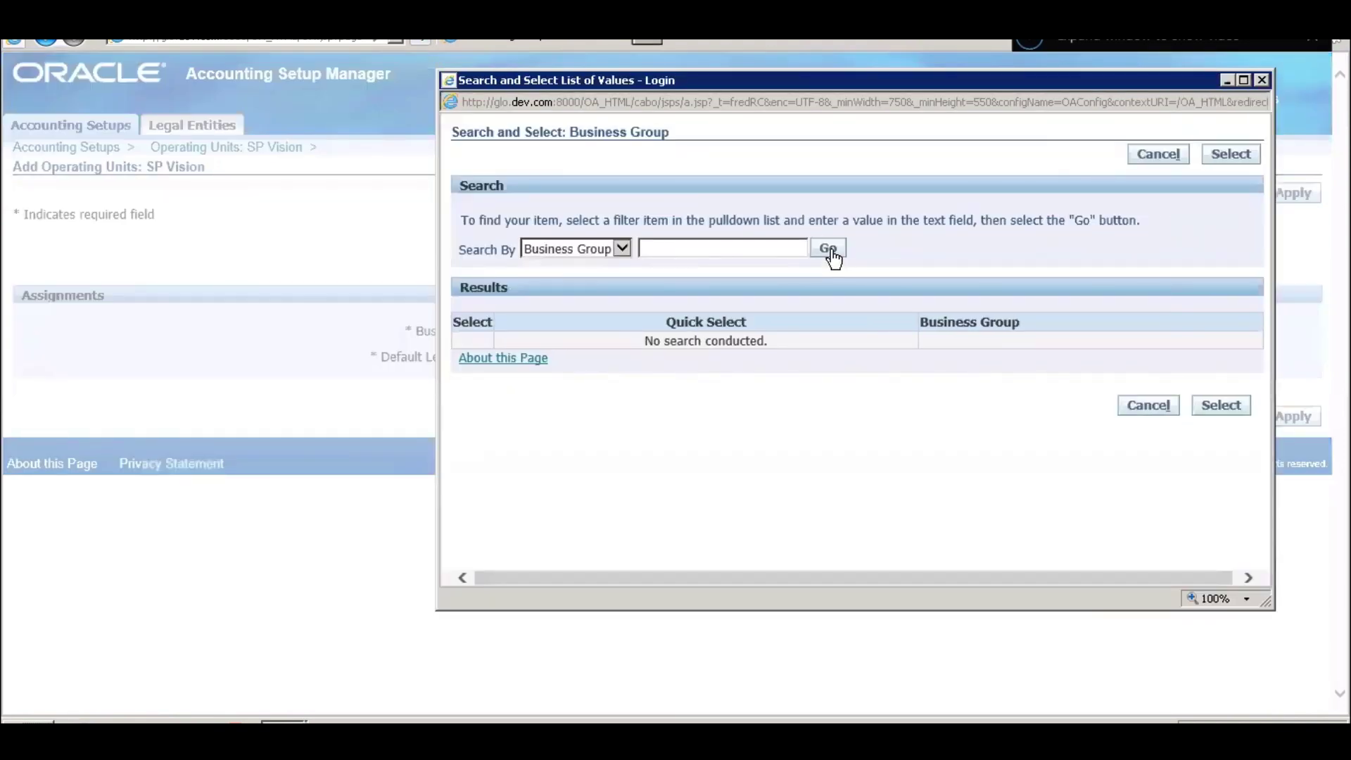
pyautogui.click(831, 254)
pyautogui.scroll(-3, 605, 401)
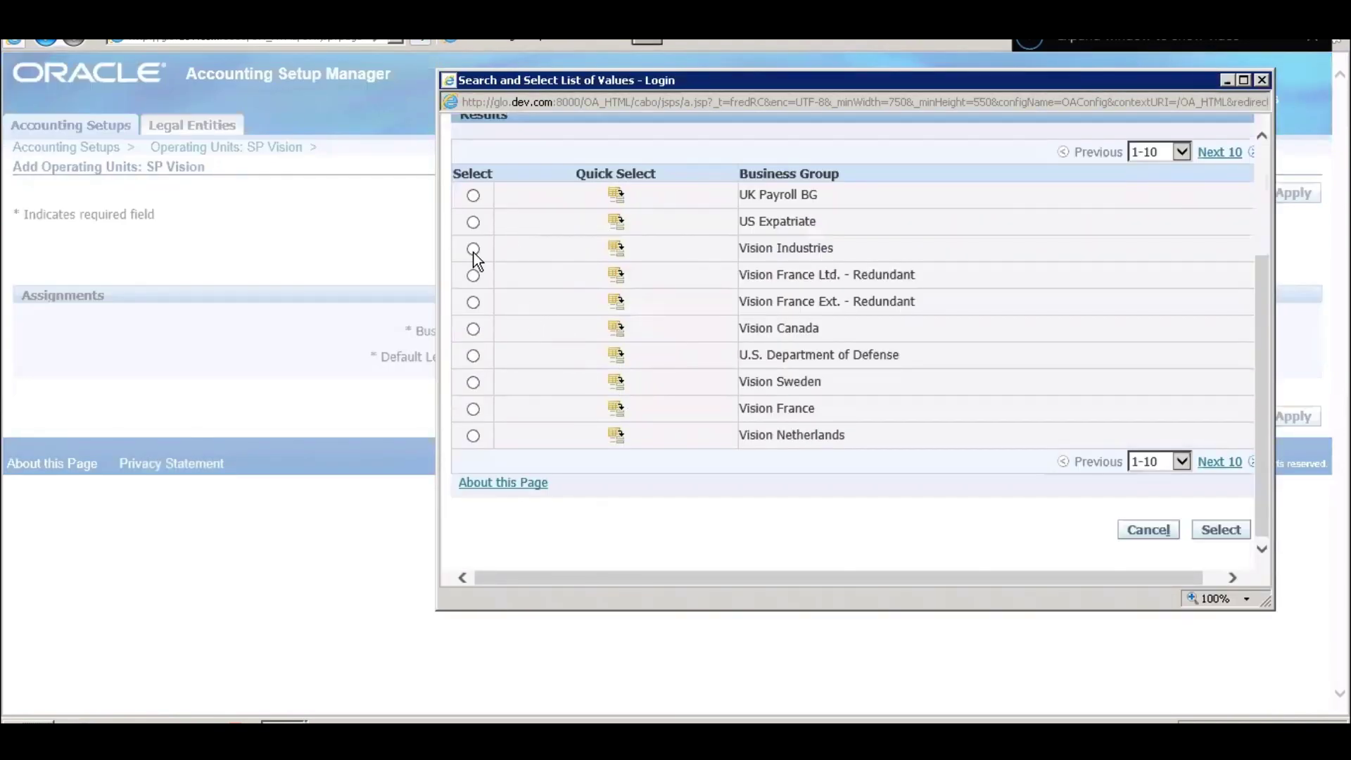
pyautogui.click(616, 247)
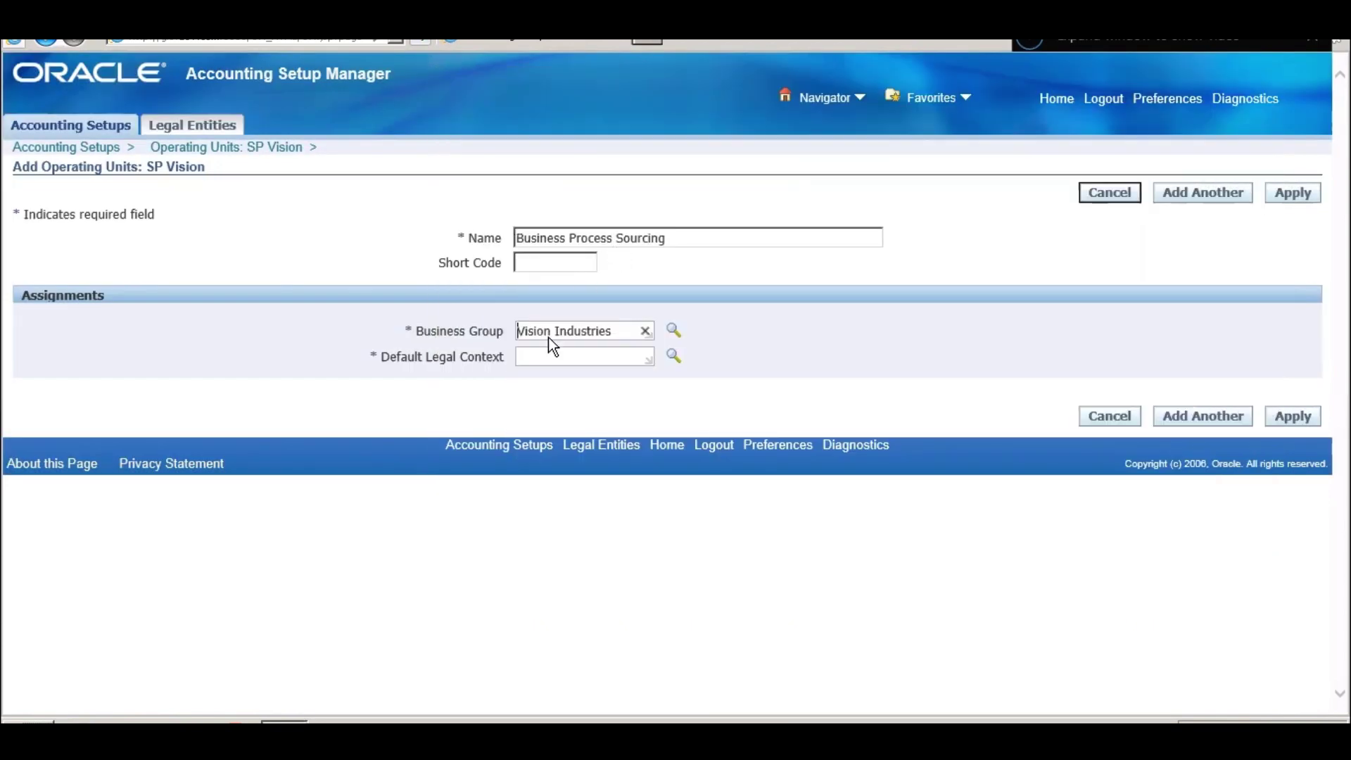
pyautogui.click(674, 357)
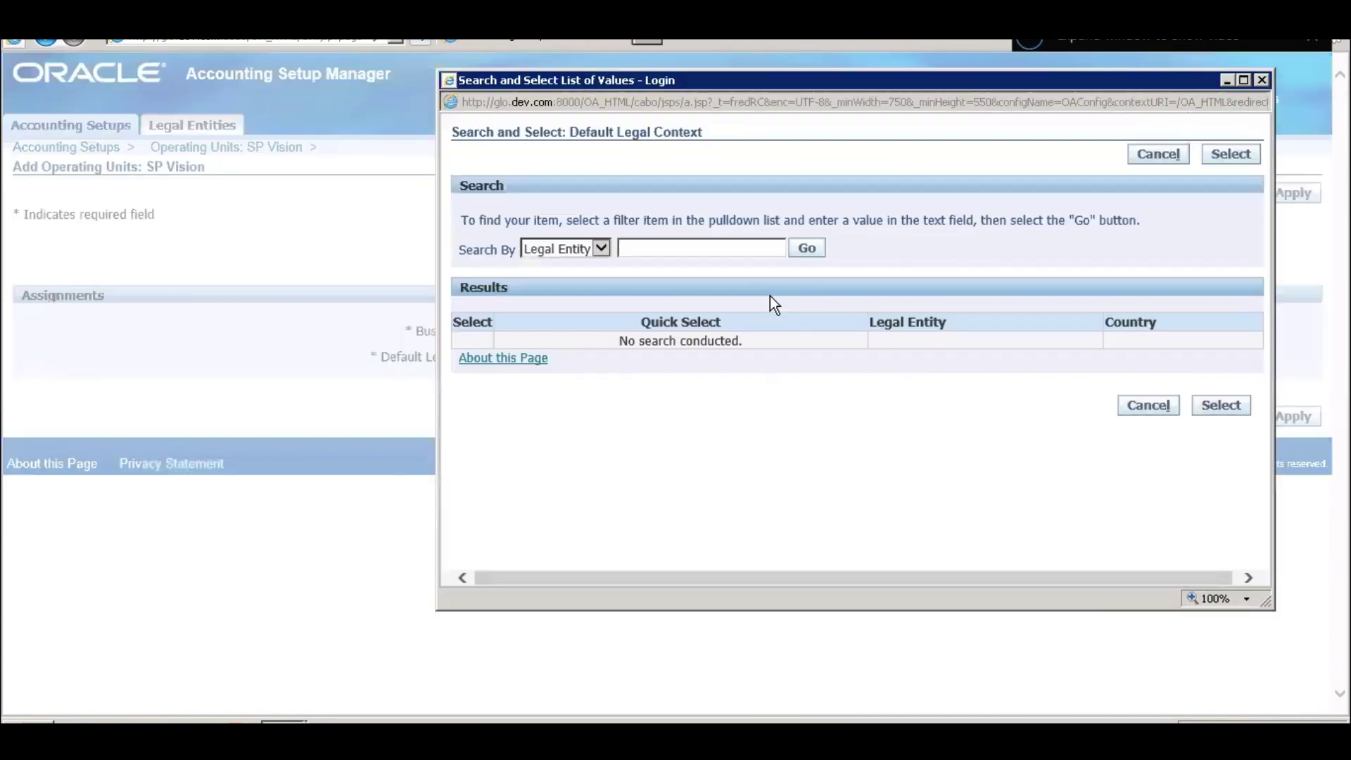
pyautogui.click(809, 246)
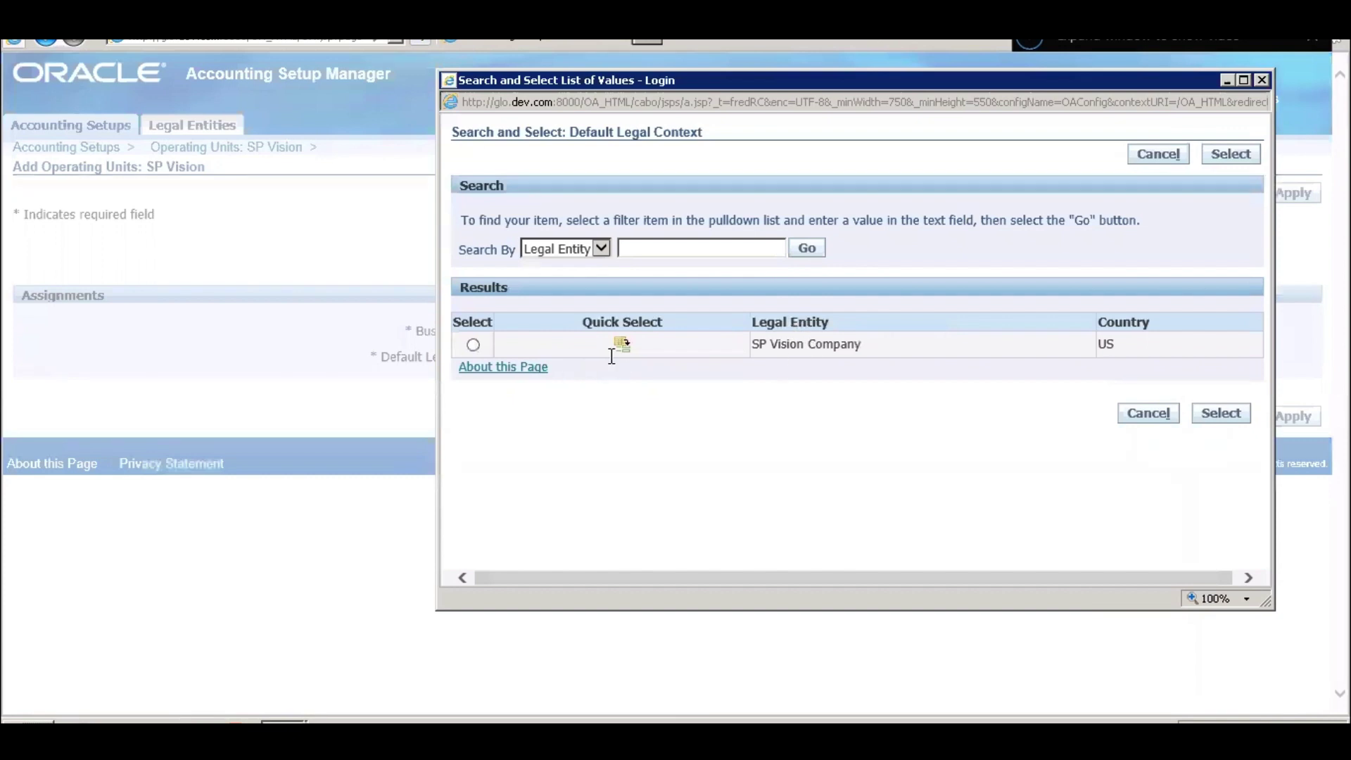
pyautogui.click(622, 345)
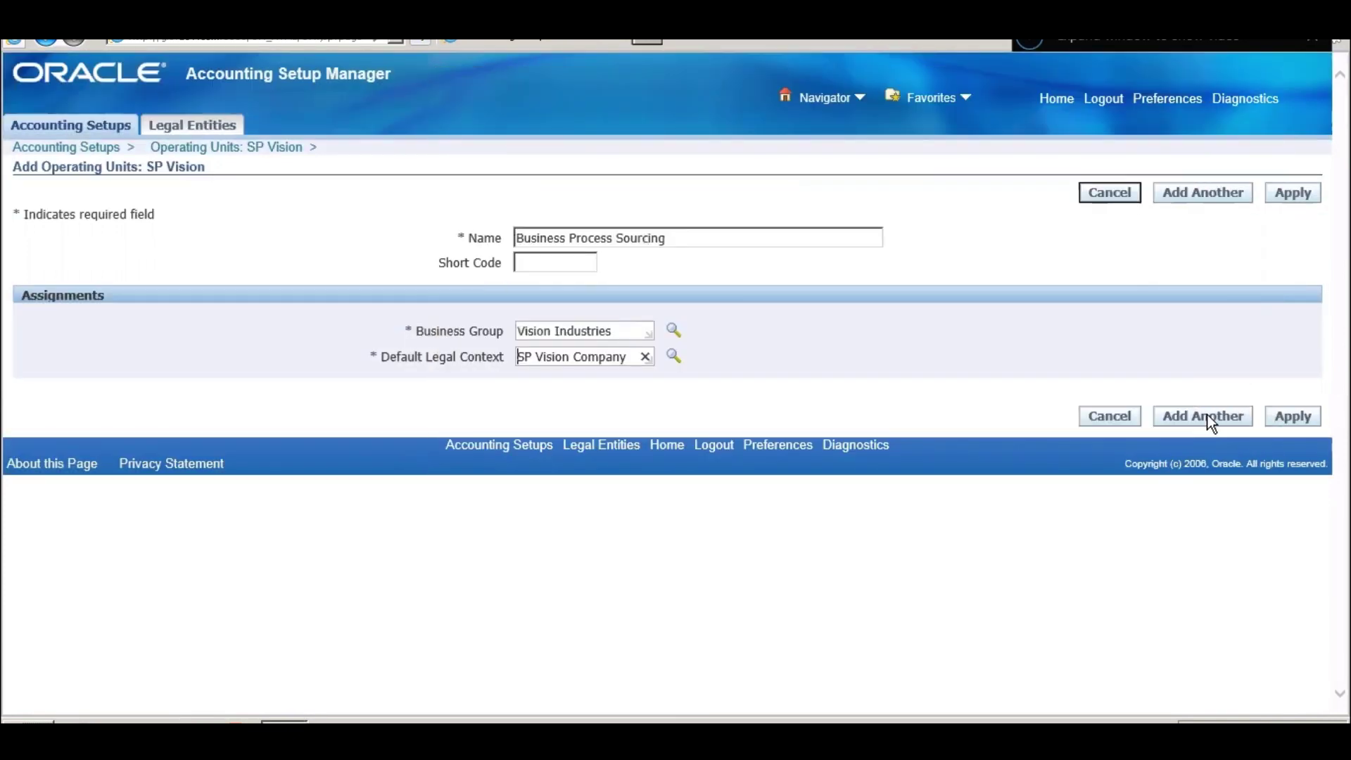
pyautogui.click(1291, 413)
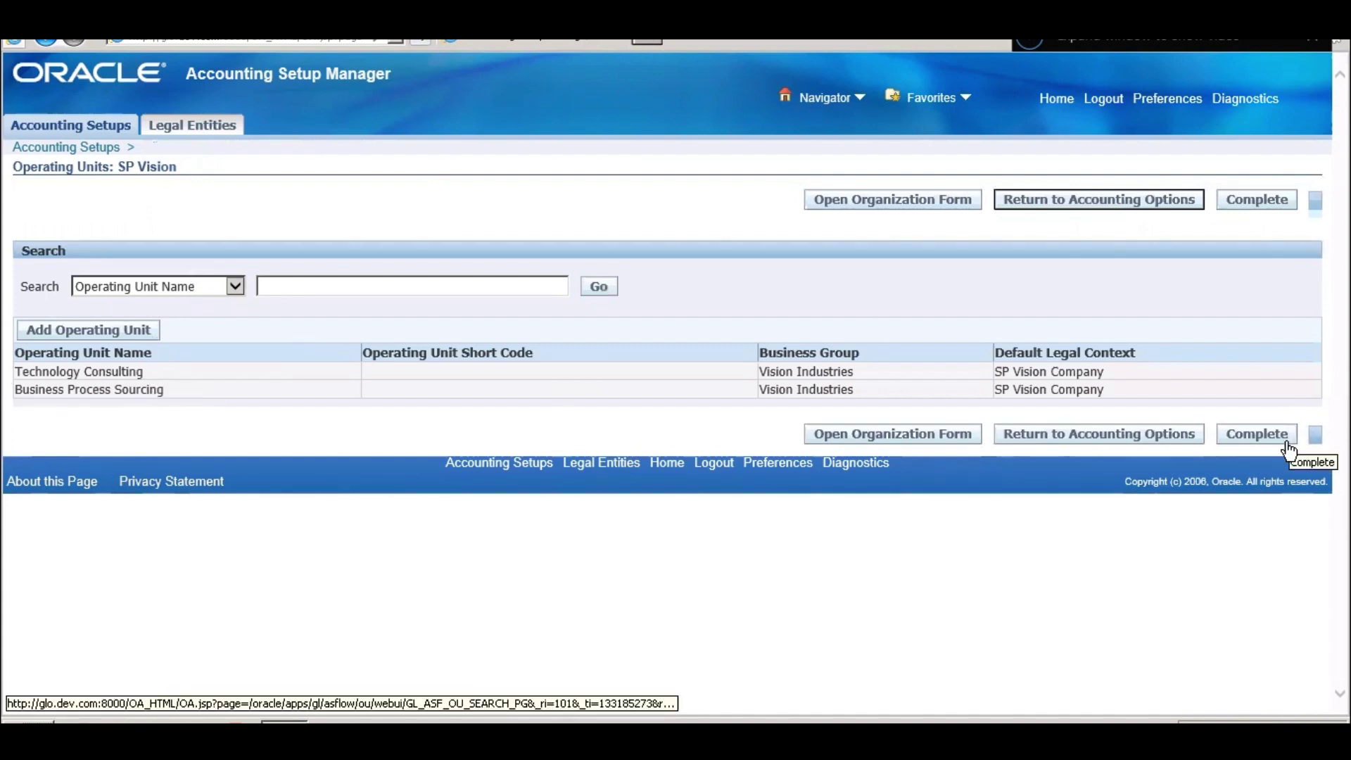
pyautogui.click(1171, 432)
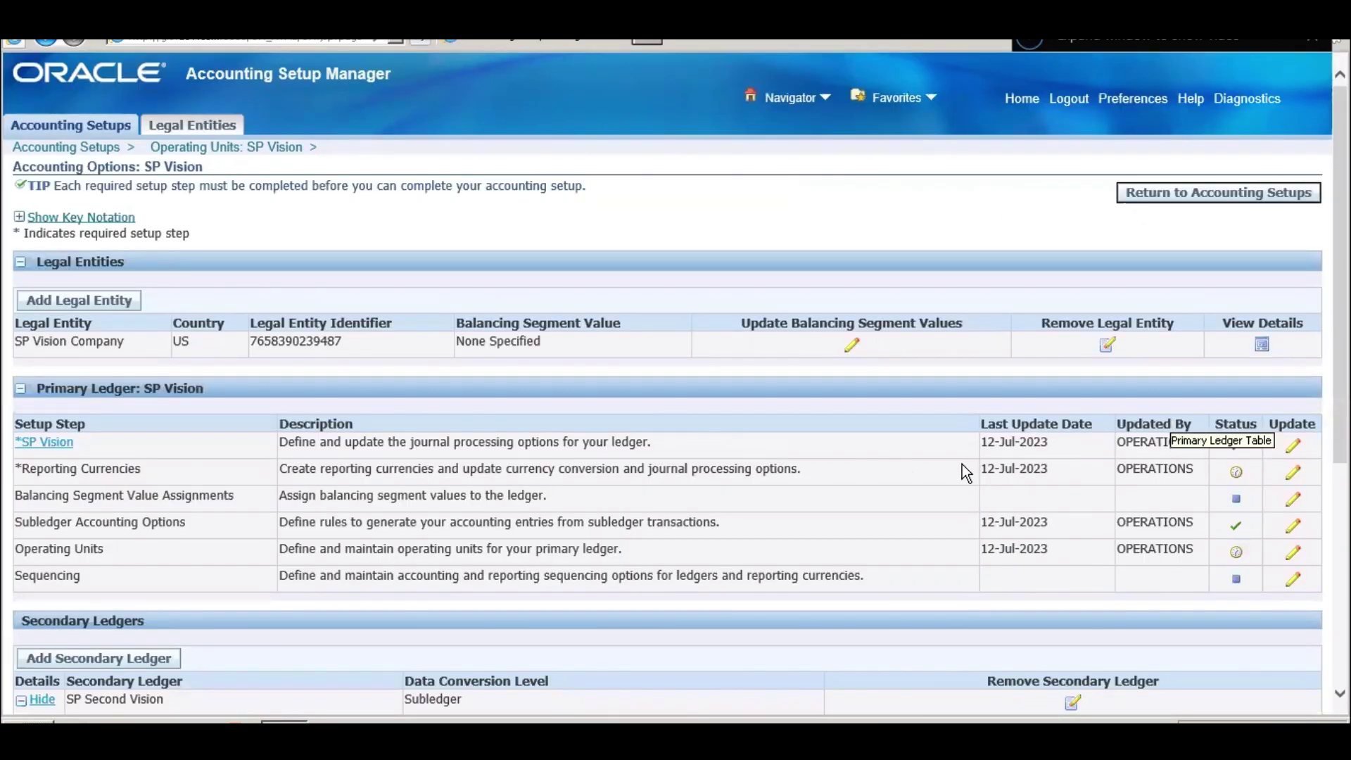
pyautogui.scroll(-3, 961, 463)
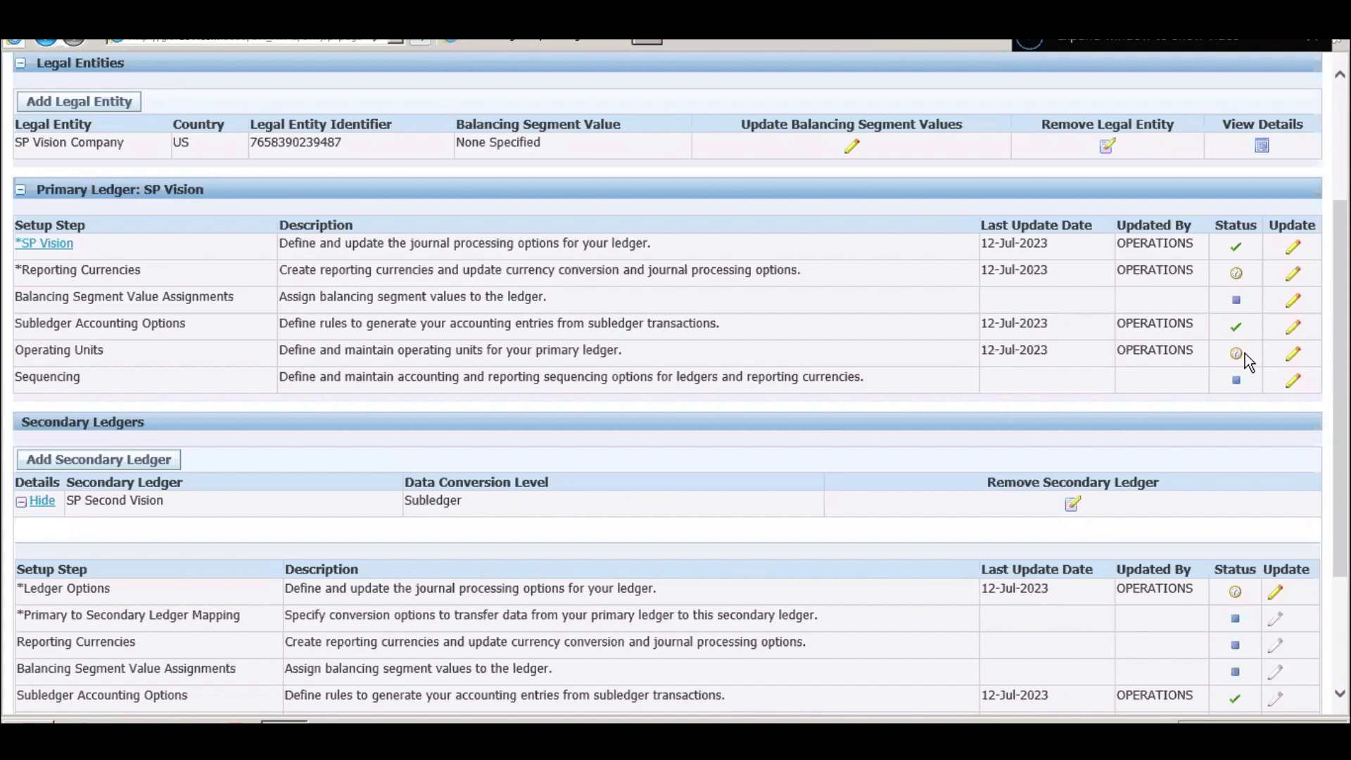
pyautogui.moveTo(1238, 358)
pyautogui.scroll(-3, 726, 451)
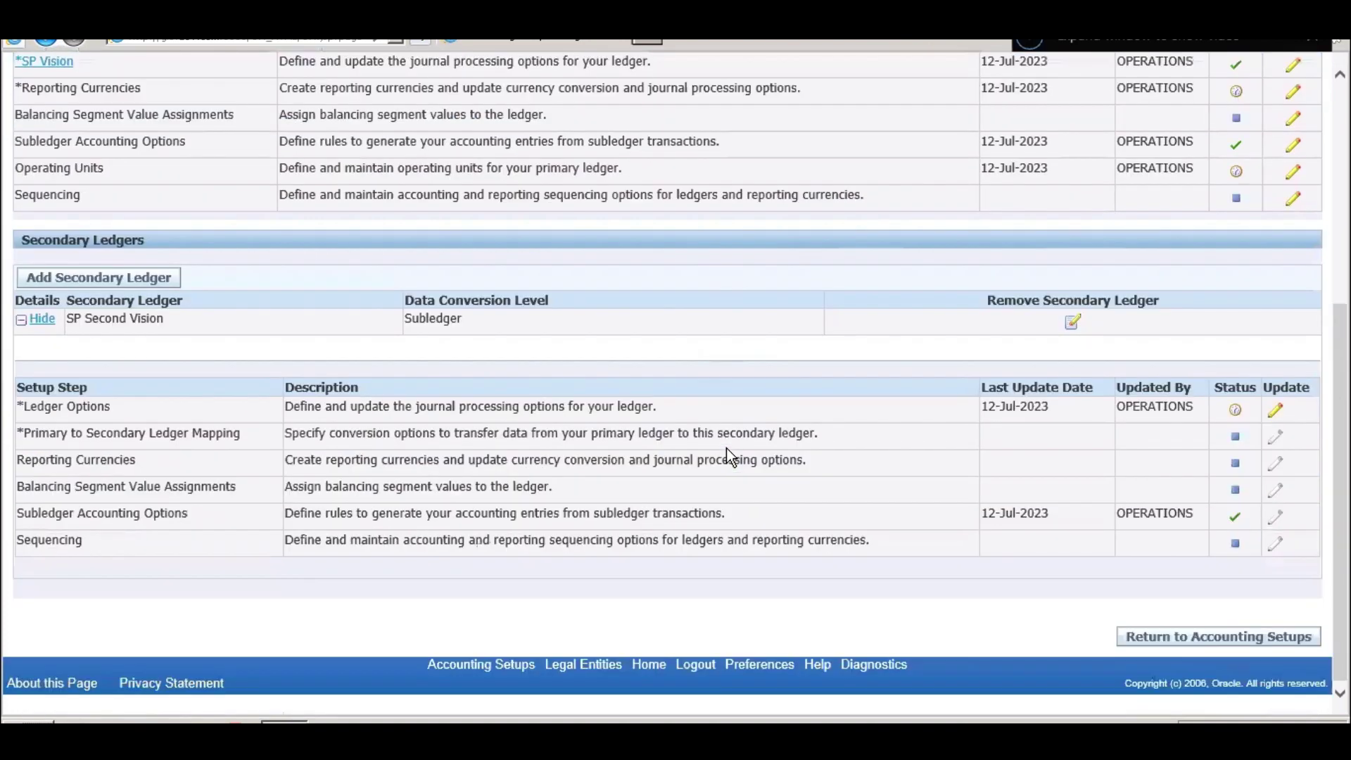
pyautogui.scroll(5, 726, 448)
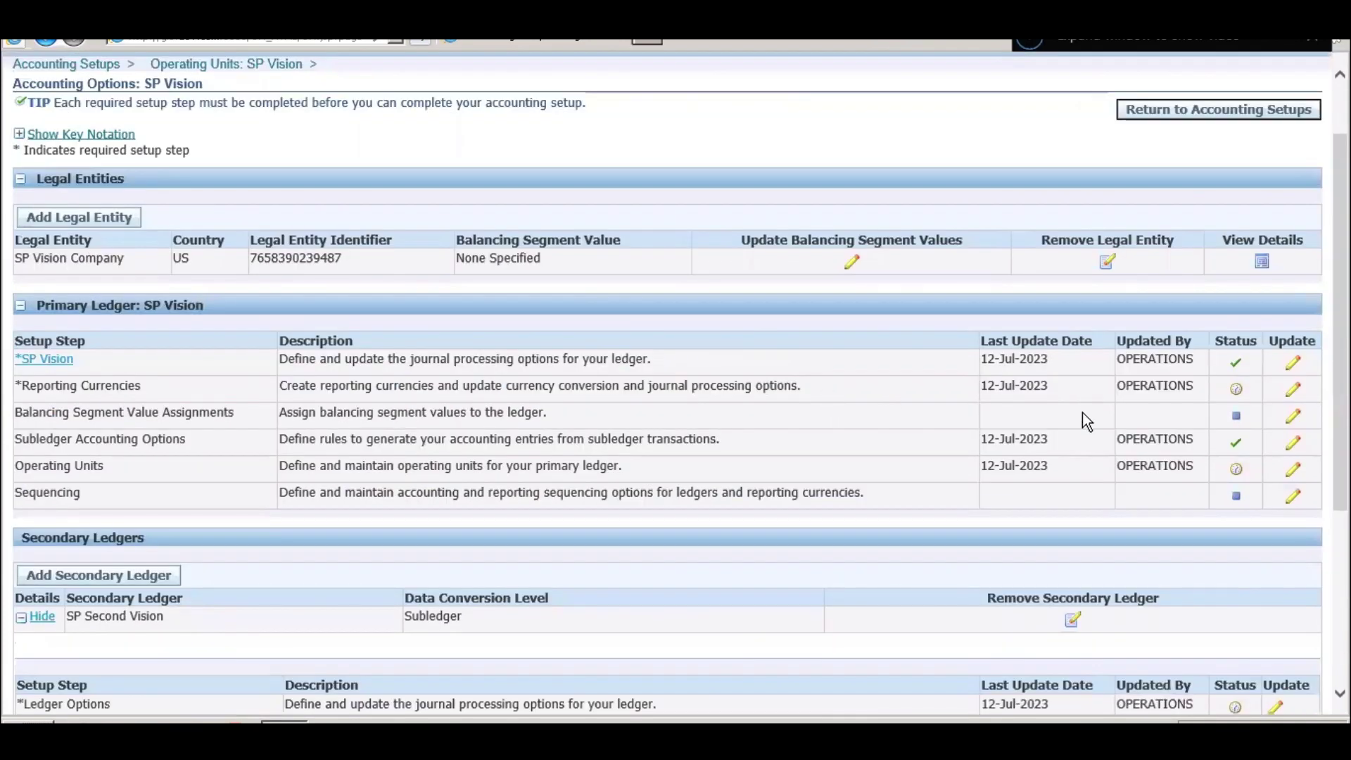
pyautogui.click(1293, 500)
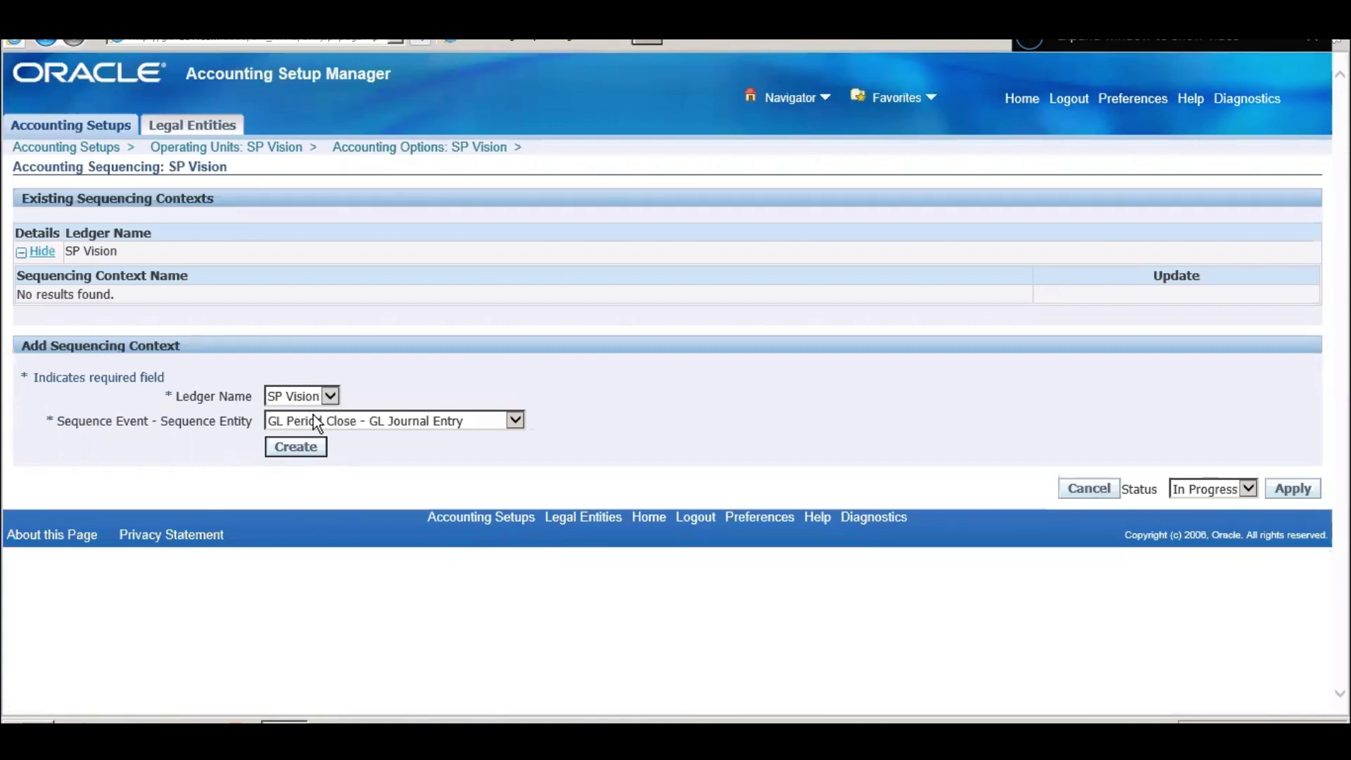
# - Create a Posting - GL Journal Entry sequencing context assigned by Journal Effective Date
pyautogui.click(341, 423)
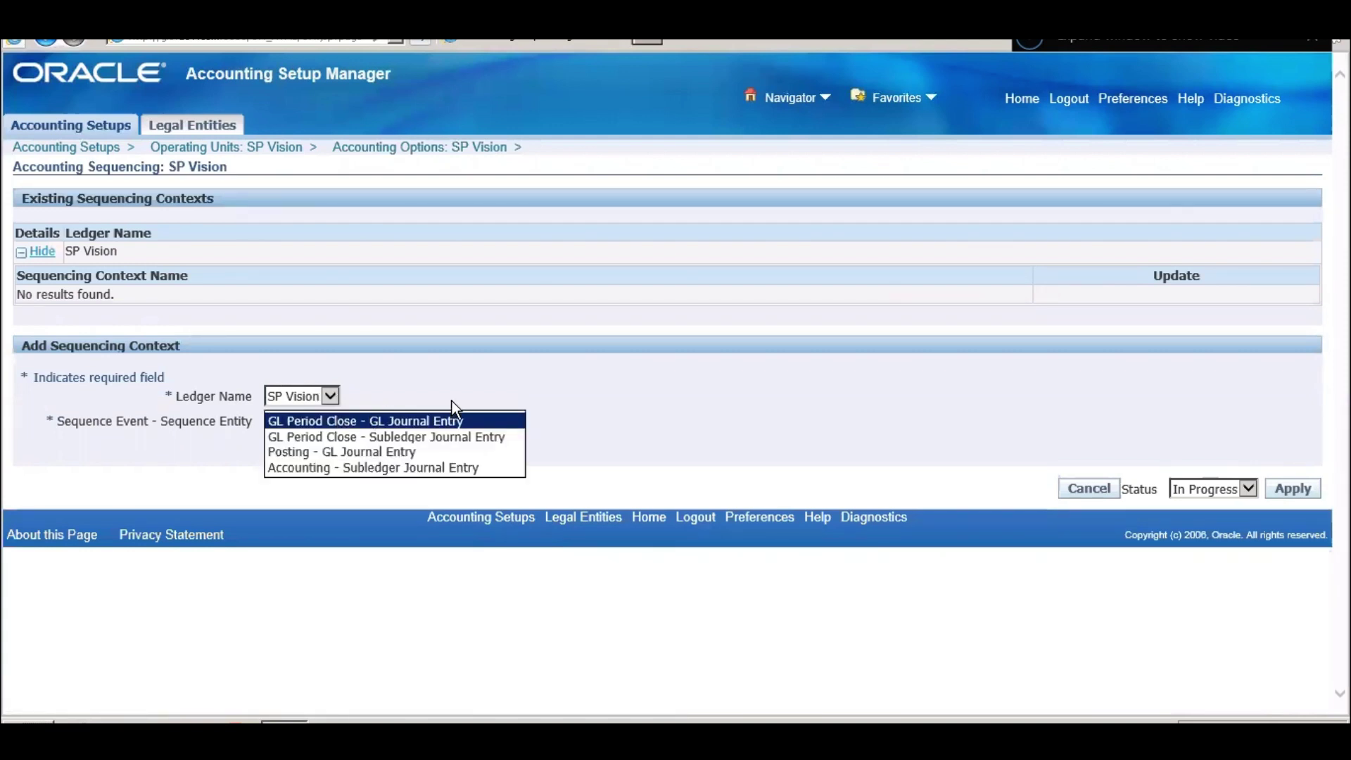
pyautogui.click(411, 451)
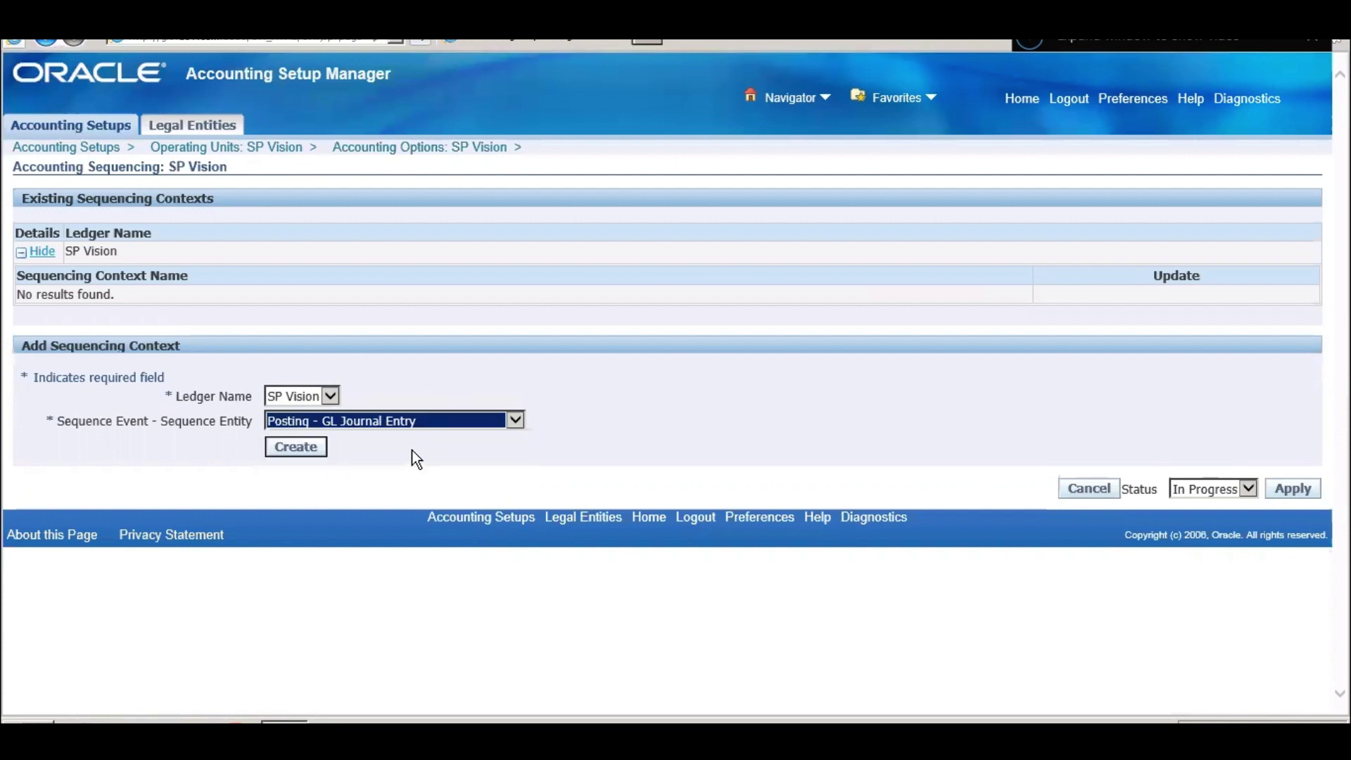
pyautogui.click(308, 447)
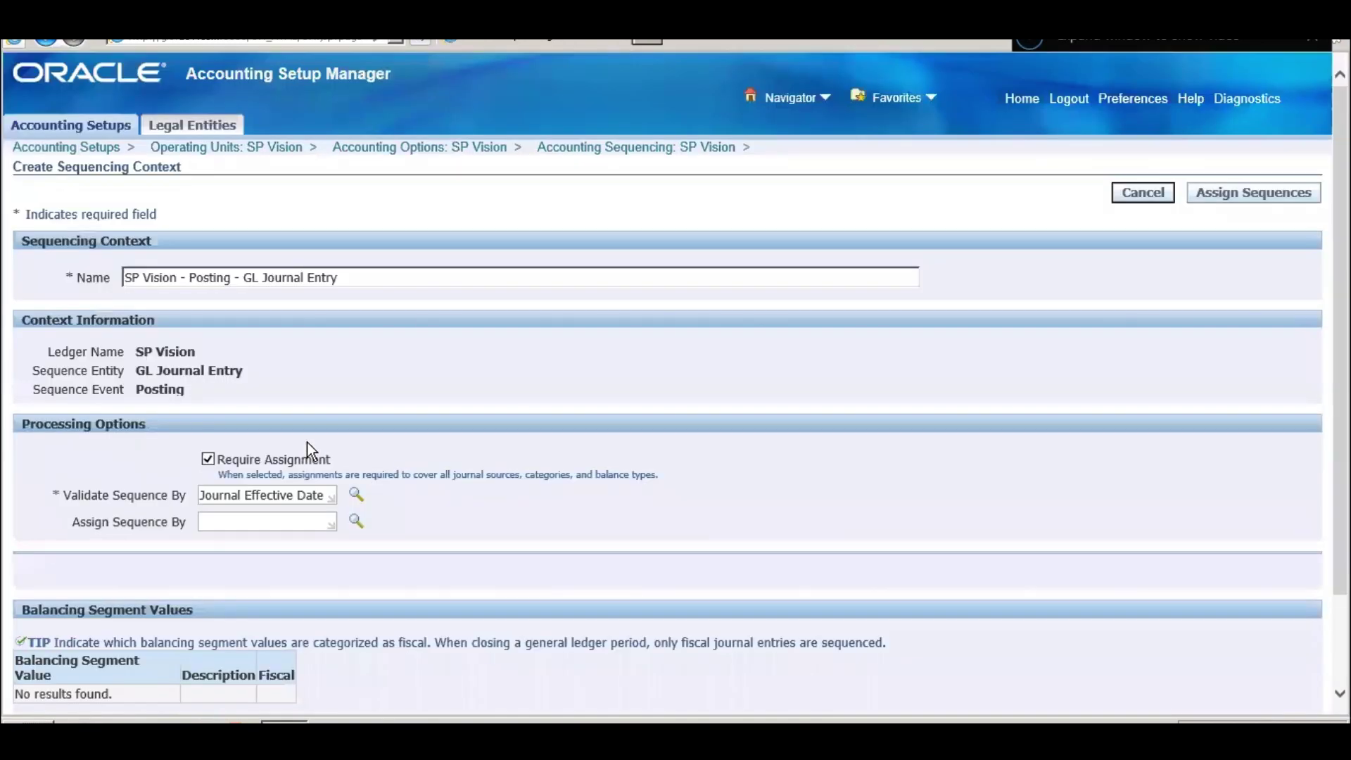
pyautogui.scroll(-3, 428, 416)
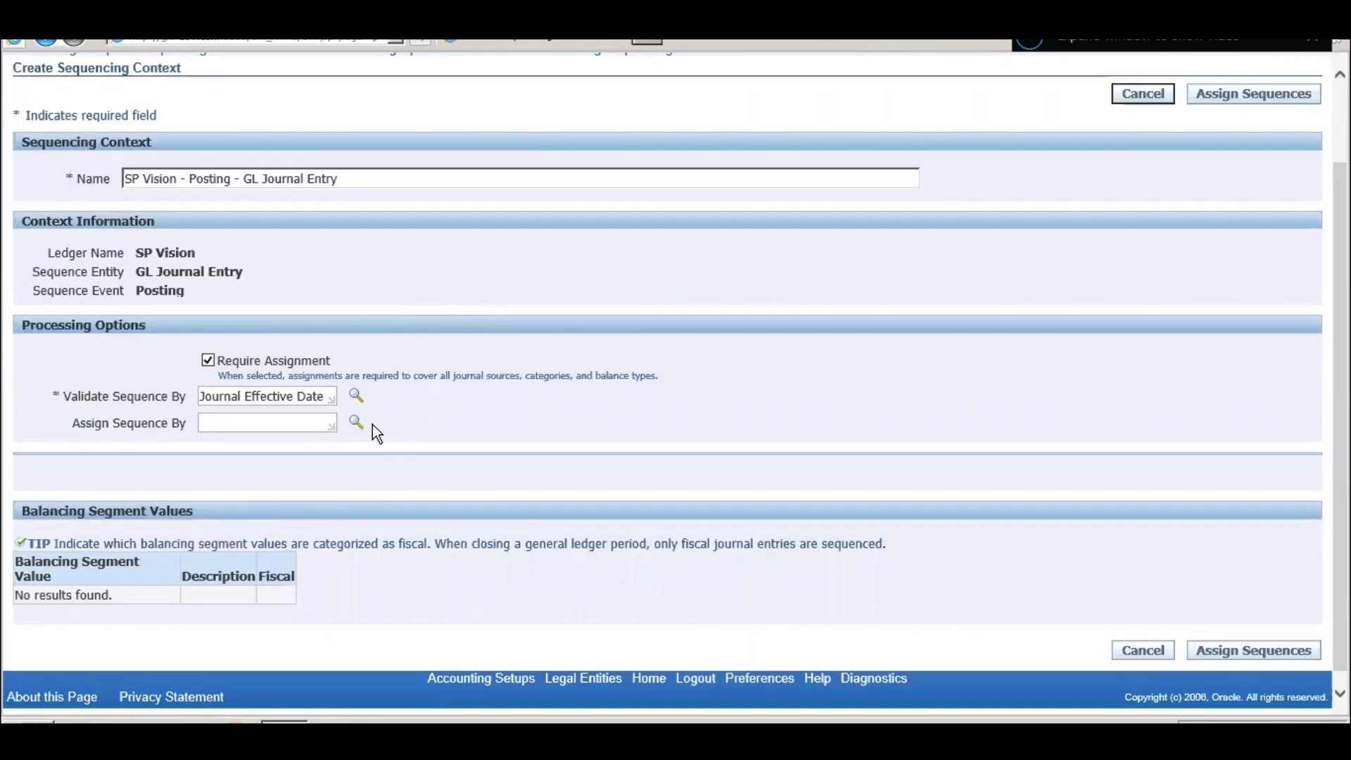
pyautogui.click(354, 422)
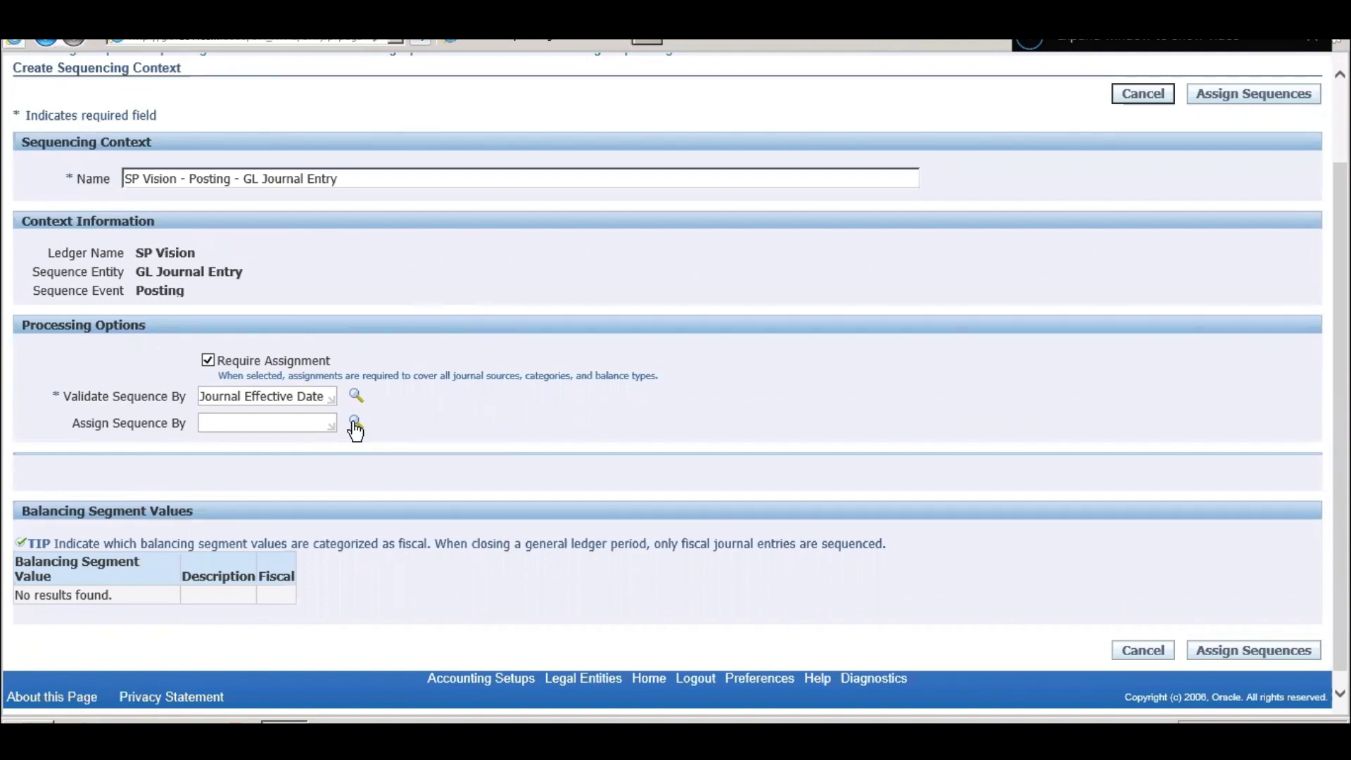
pyautogui.click(820, 247)
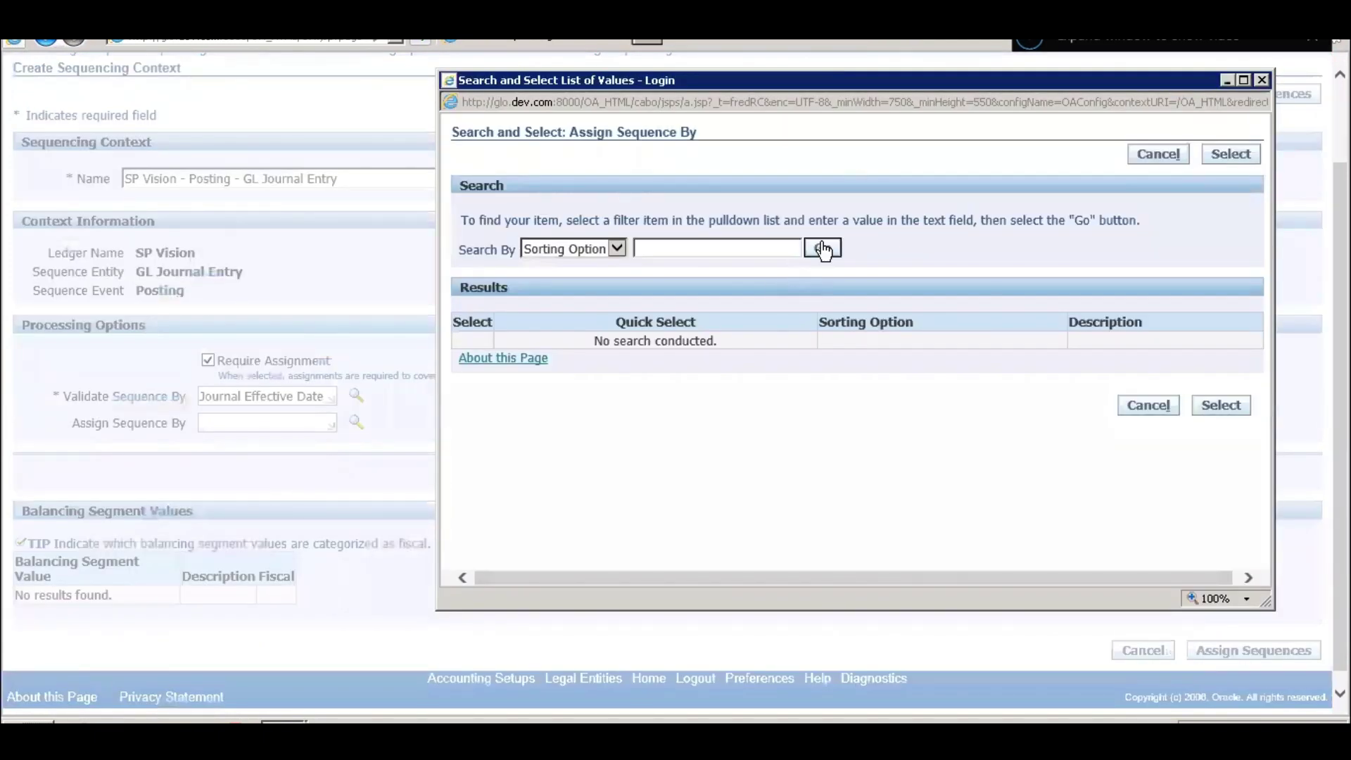
pyautogui.click(550, 342)
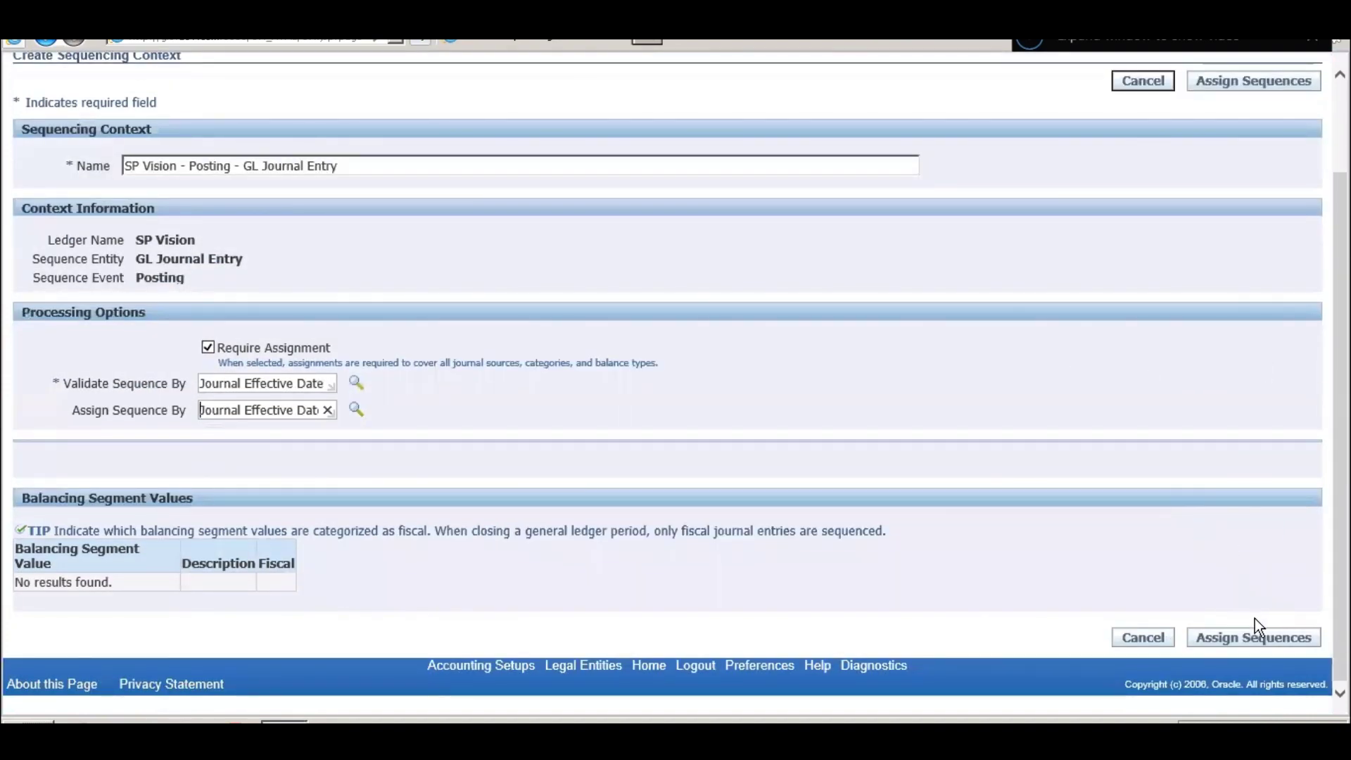
pyautogui.click(1257, 642)
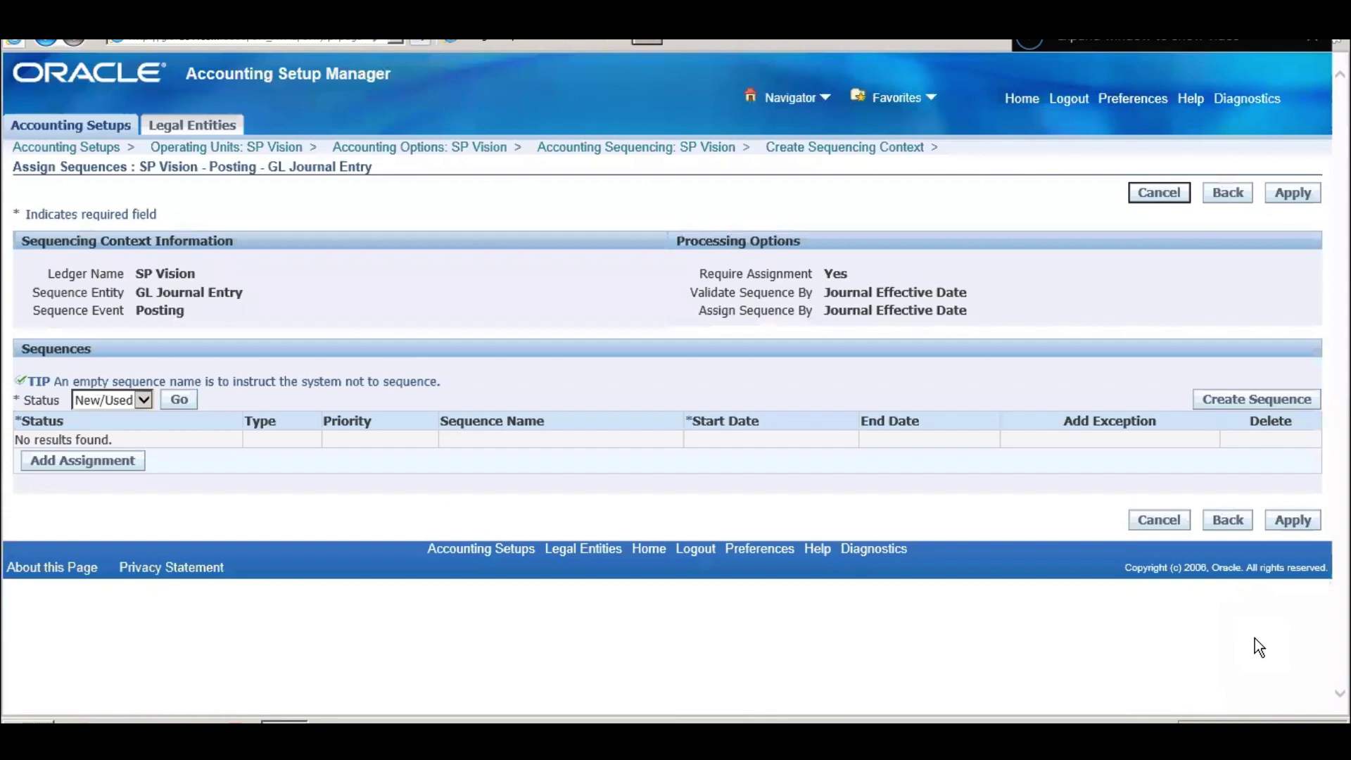
# - Add an assignment row starting 12-Jul-2023, leaving Sequence Name blank after the lookup returns no results
pyautogui.click(107, 469)
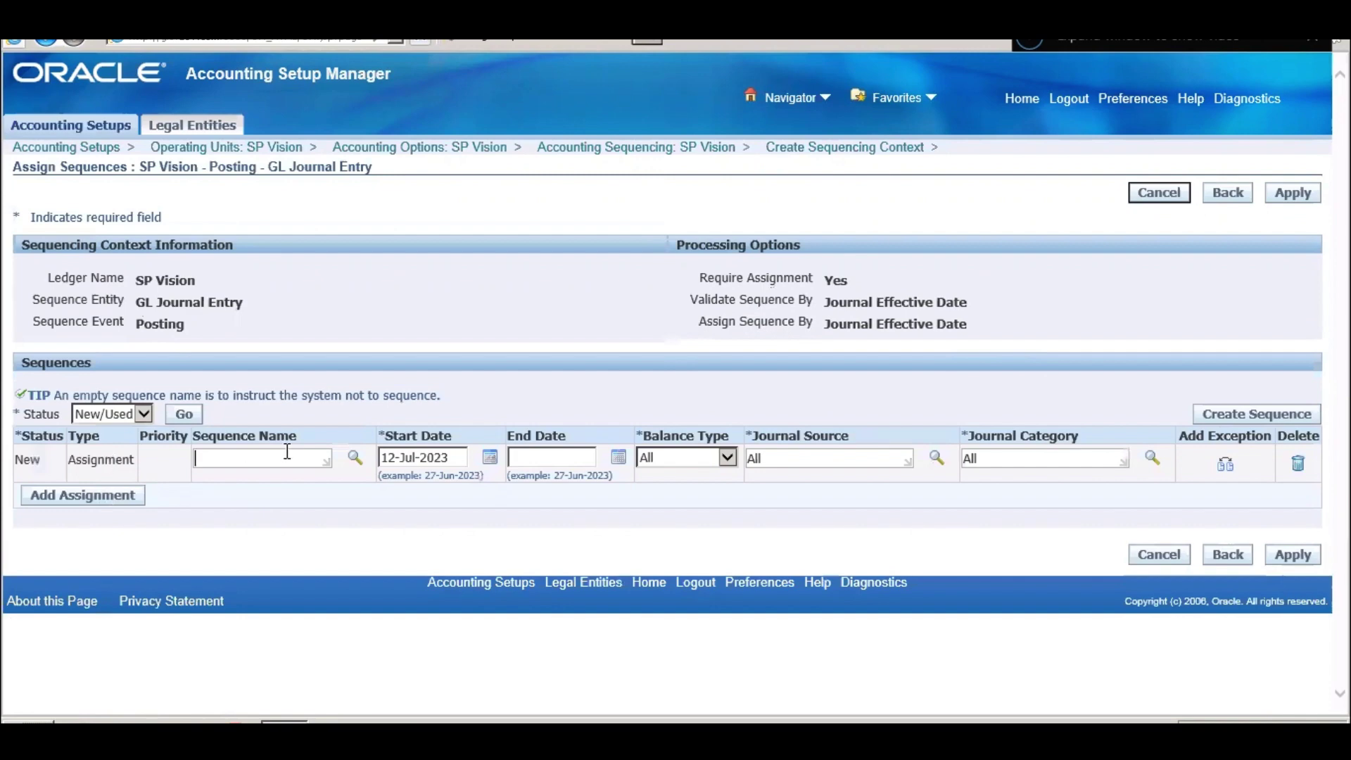
pyautogui.click(280, 454)
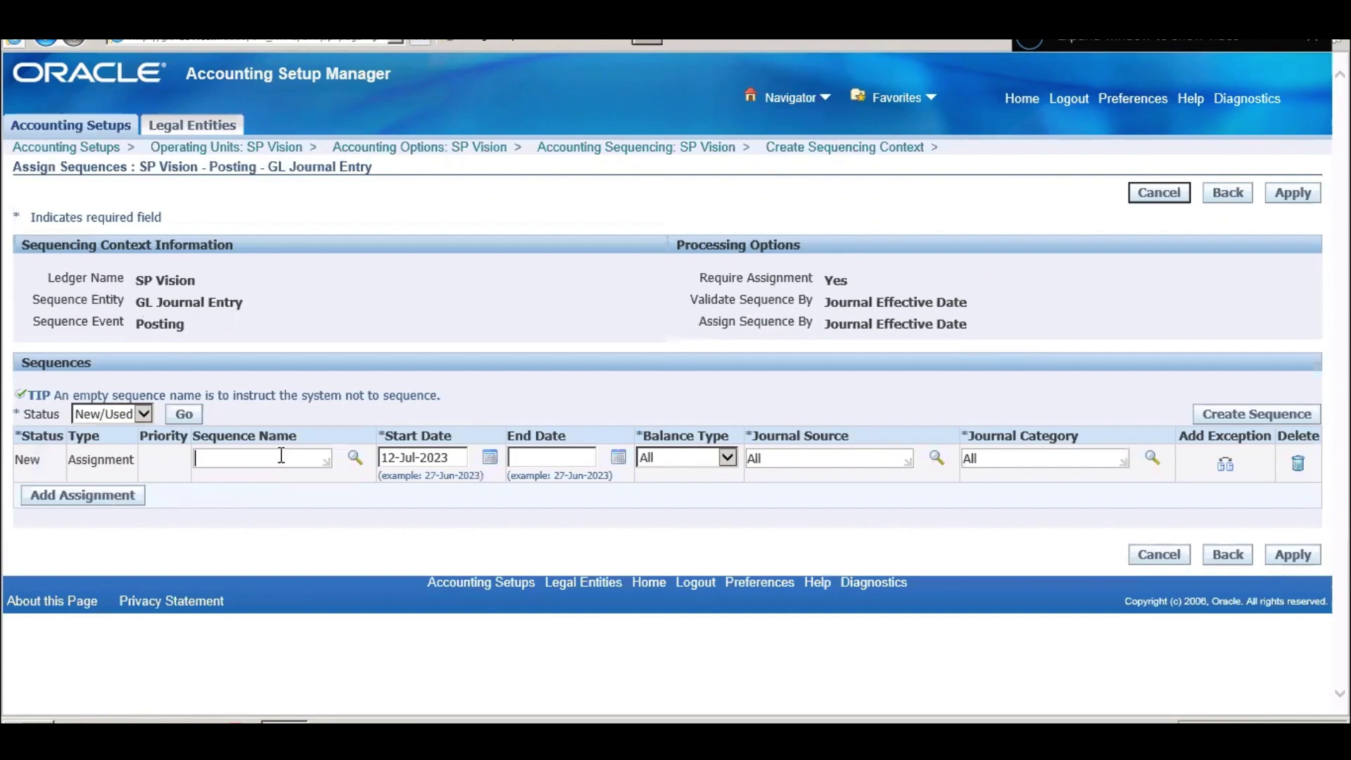
pyautogui.click(355, 458)
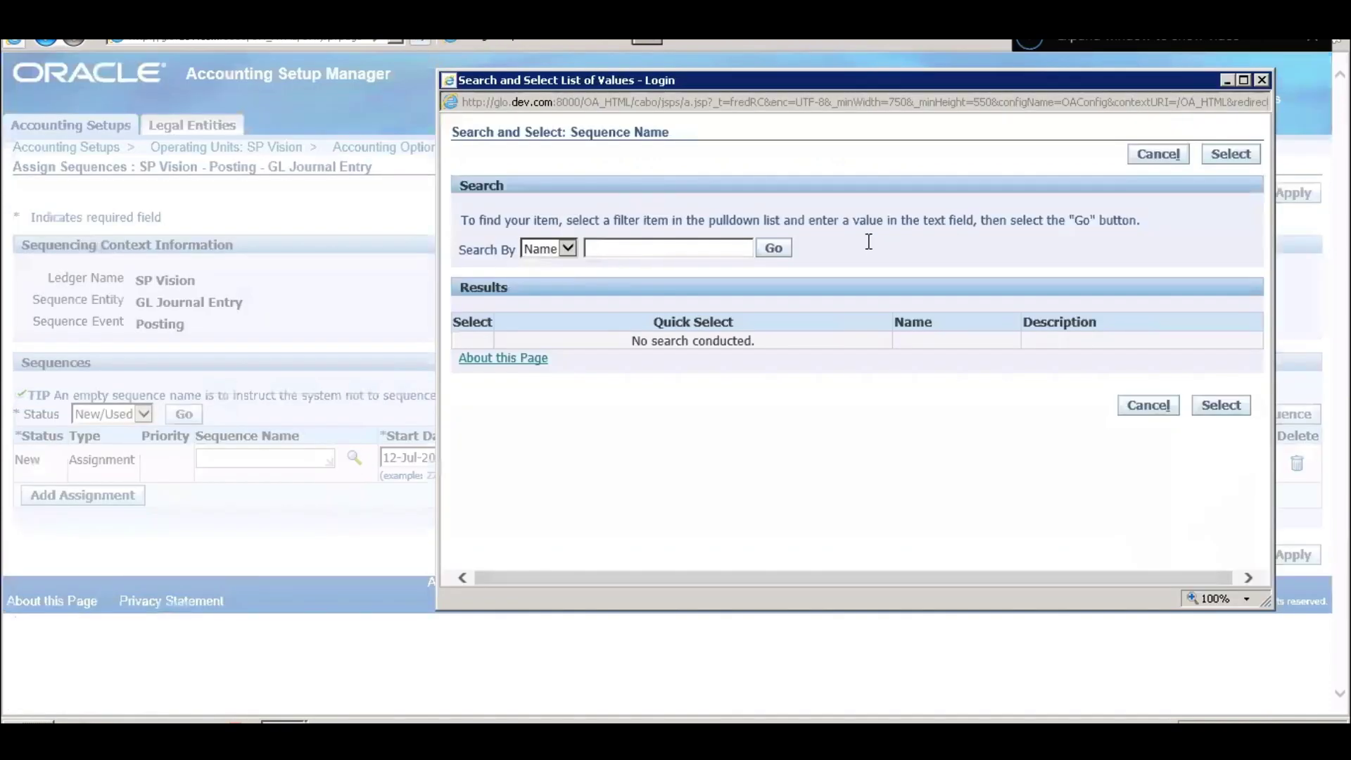
pyautogui.click(777, 251)
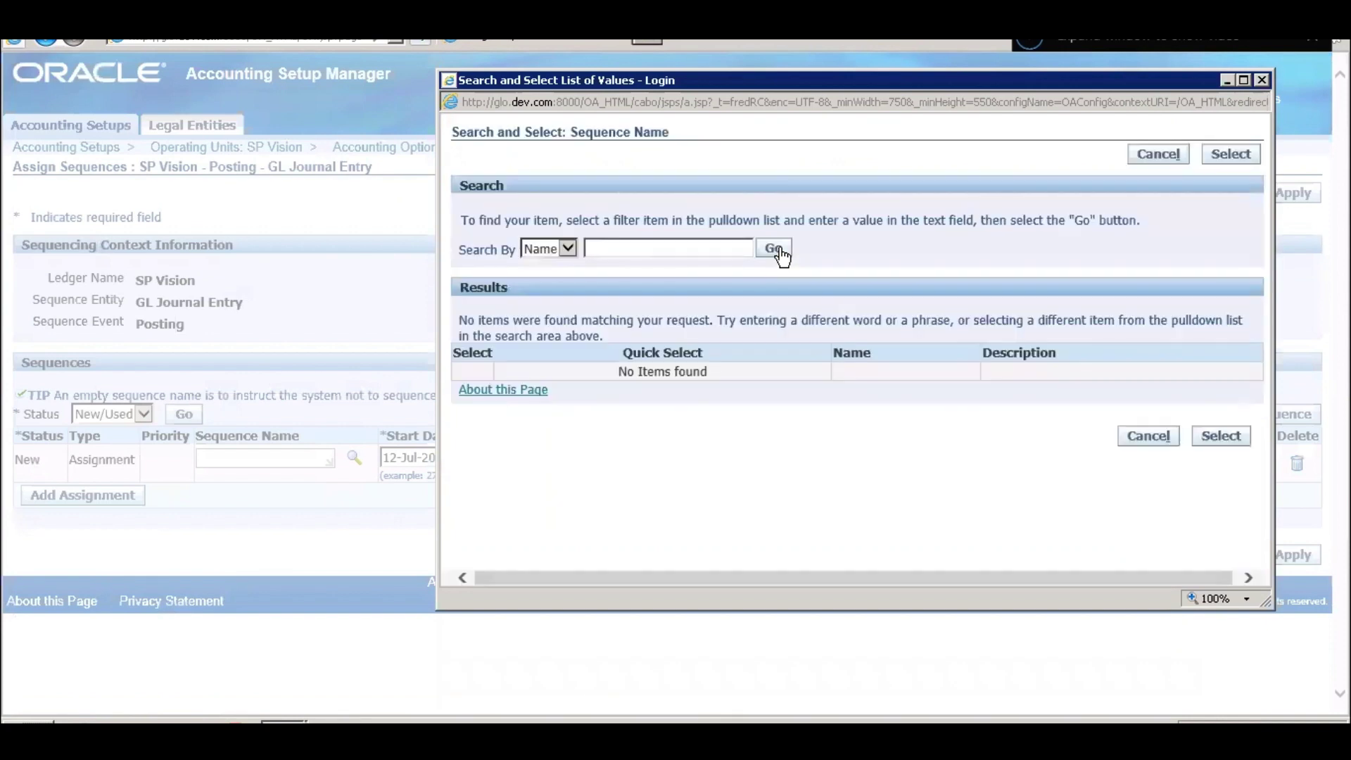
pyautogui.click(774, 253)
pyautogui.click(1152, 438)
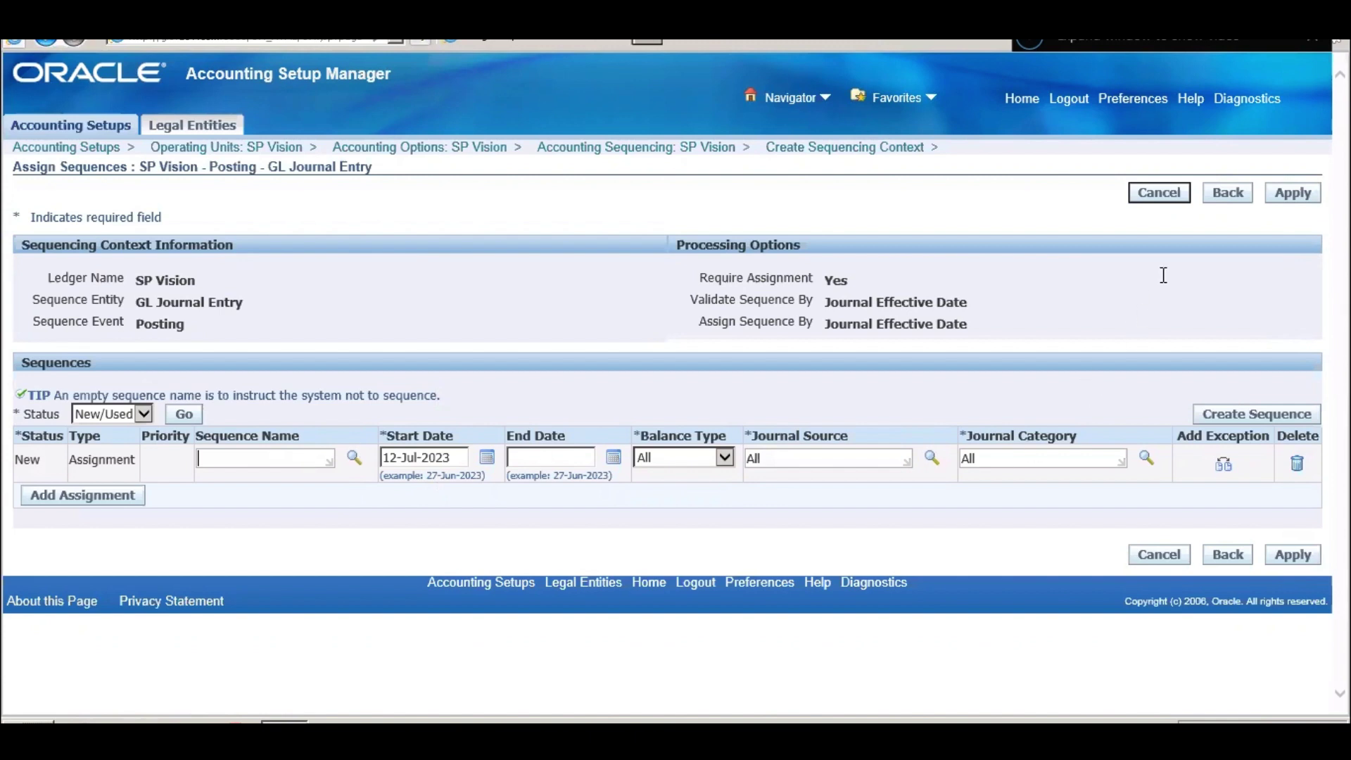
# - Apply the assignment and the Accounting Sequencing setup, then review SP Vision's Accounting Options
pyautogui.click(1296, 200)
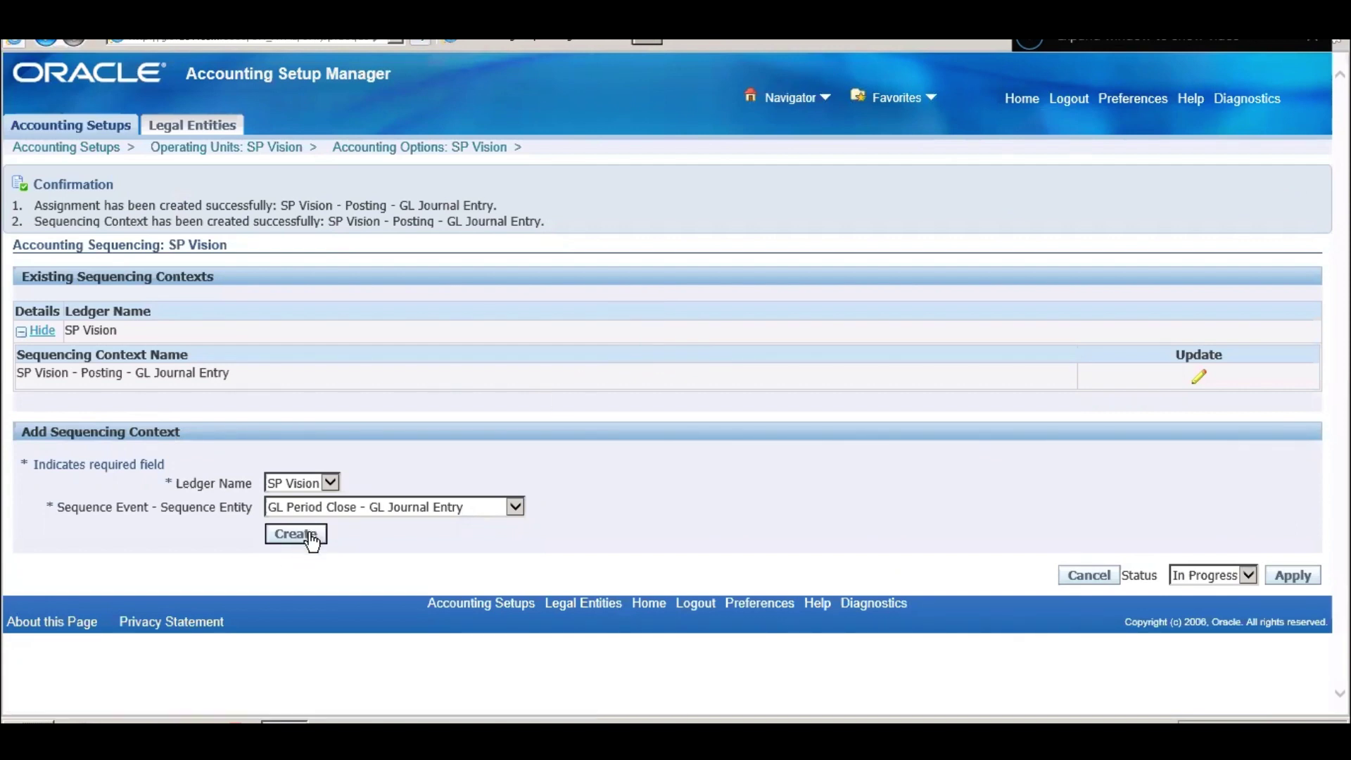
pyautogui.click(1306, 578)
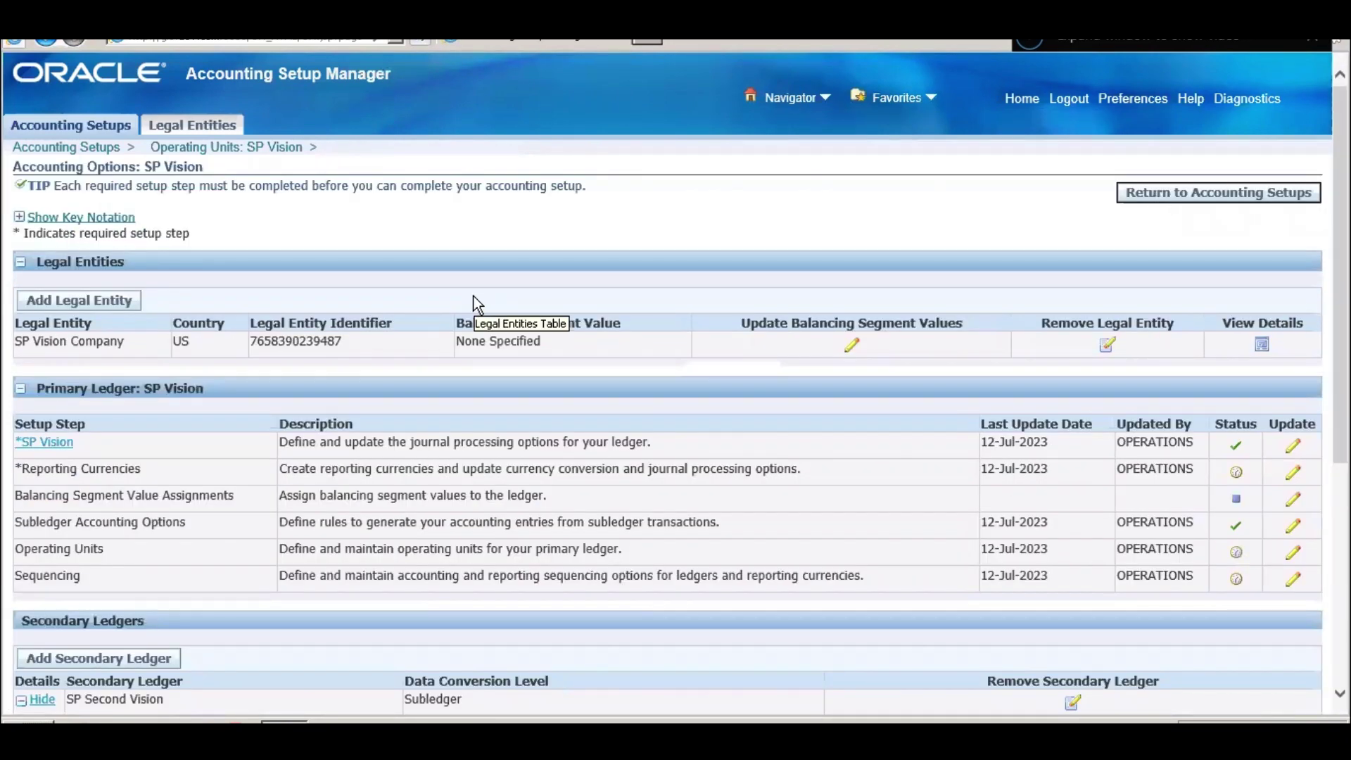
pyautogui.scroll(-5, 476, 304)
pyautogui.scroll(5, 475, 296)
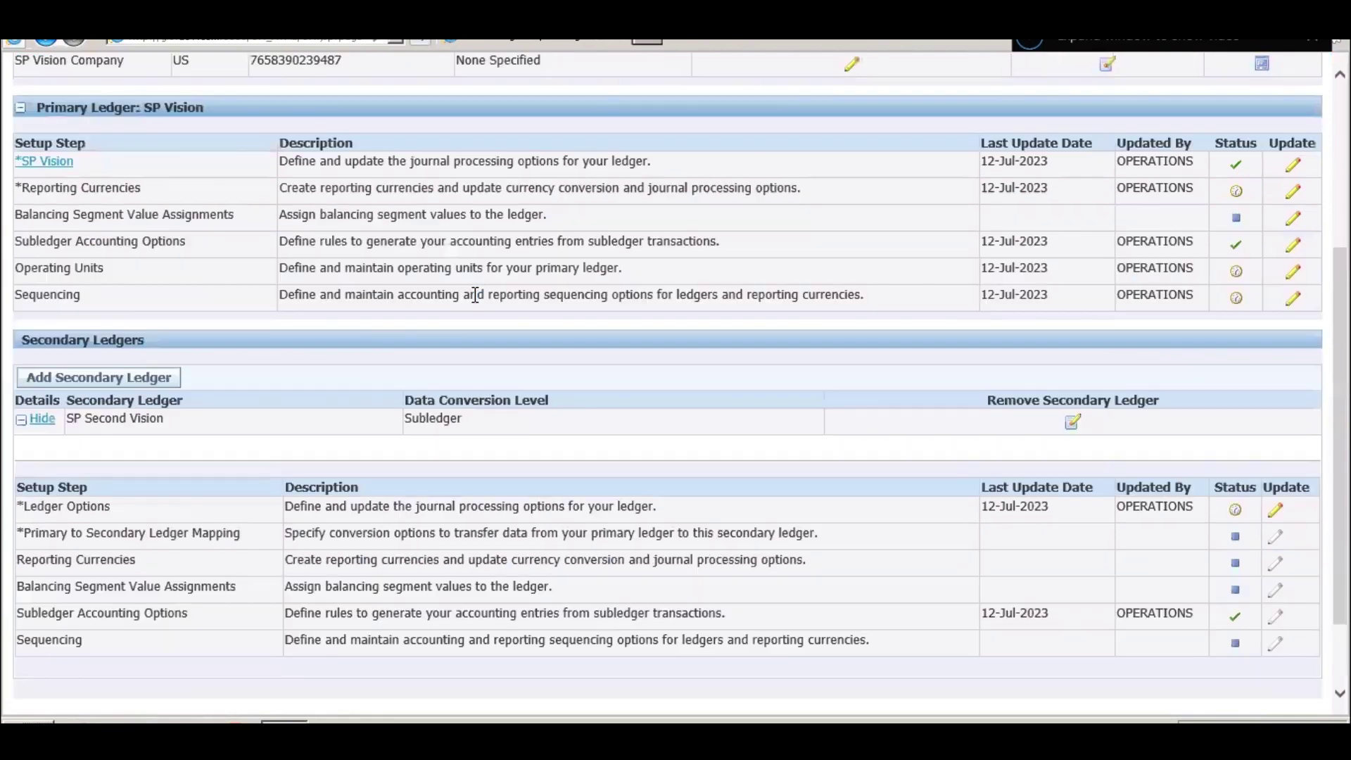
pyautogui.scroll(-5, 476, 304)
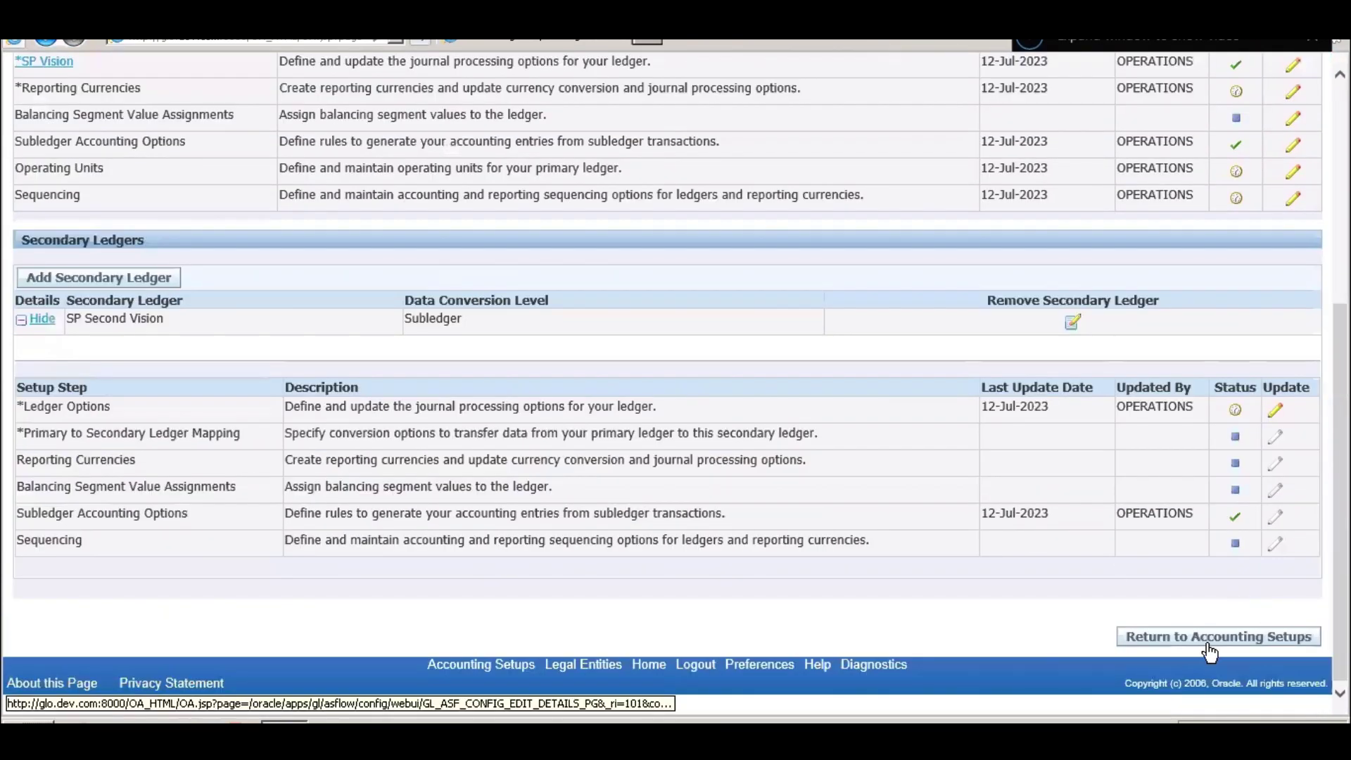
# - Filter Accounting Setups by ledger 'SP' and select the SP Vision ledger name
pyautogui.click(1209, 637)
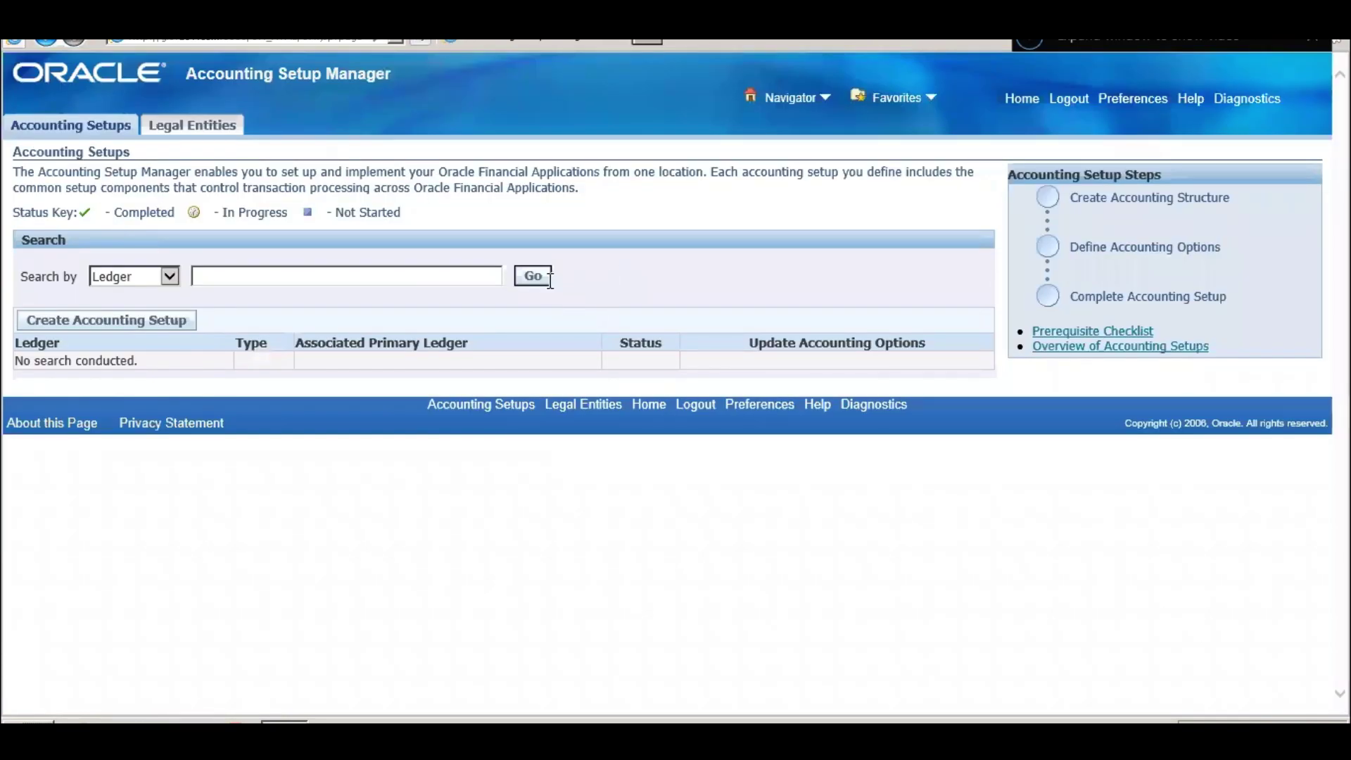
pyautogui.click(535, 279)
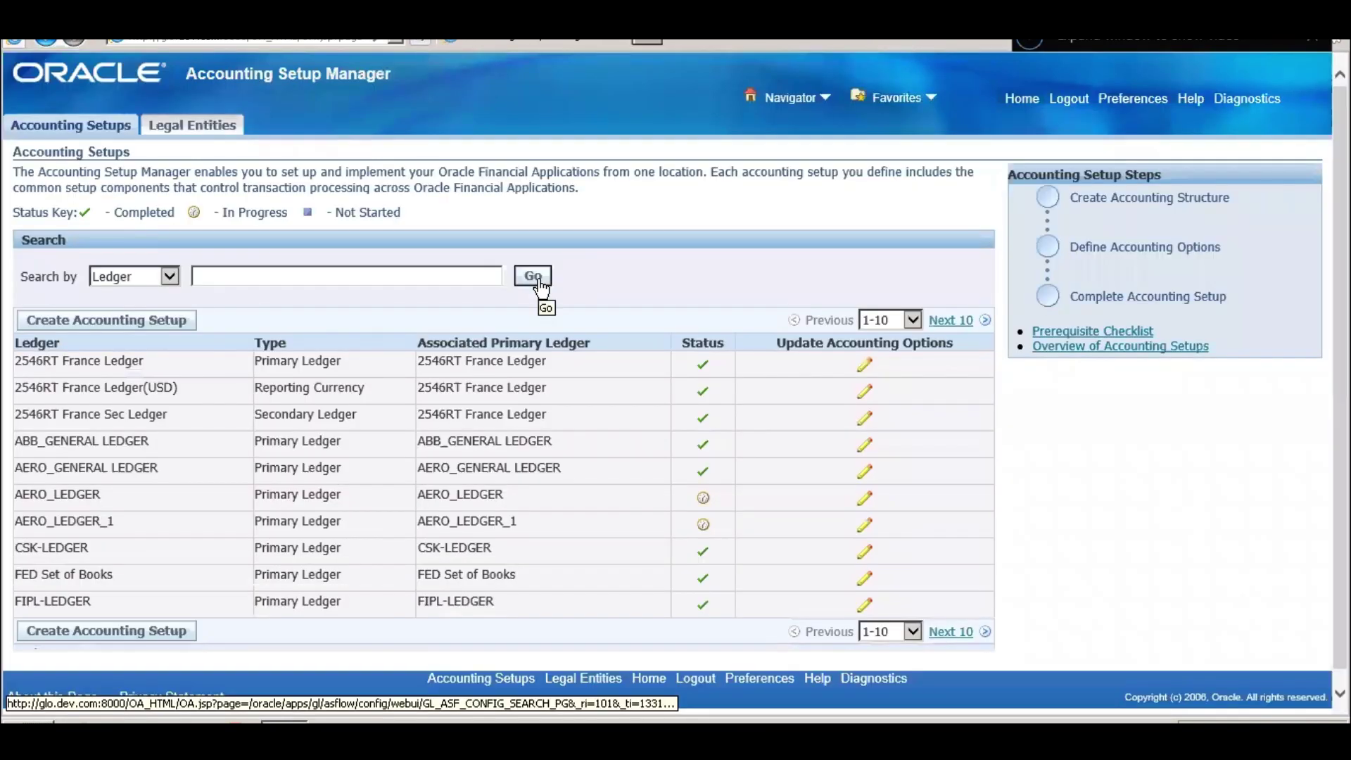
pyautogui.click(360, 278)
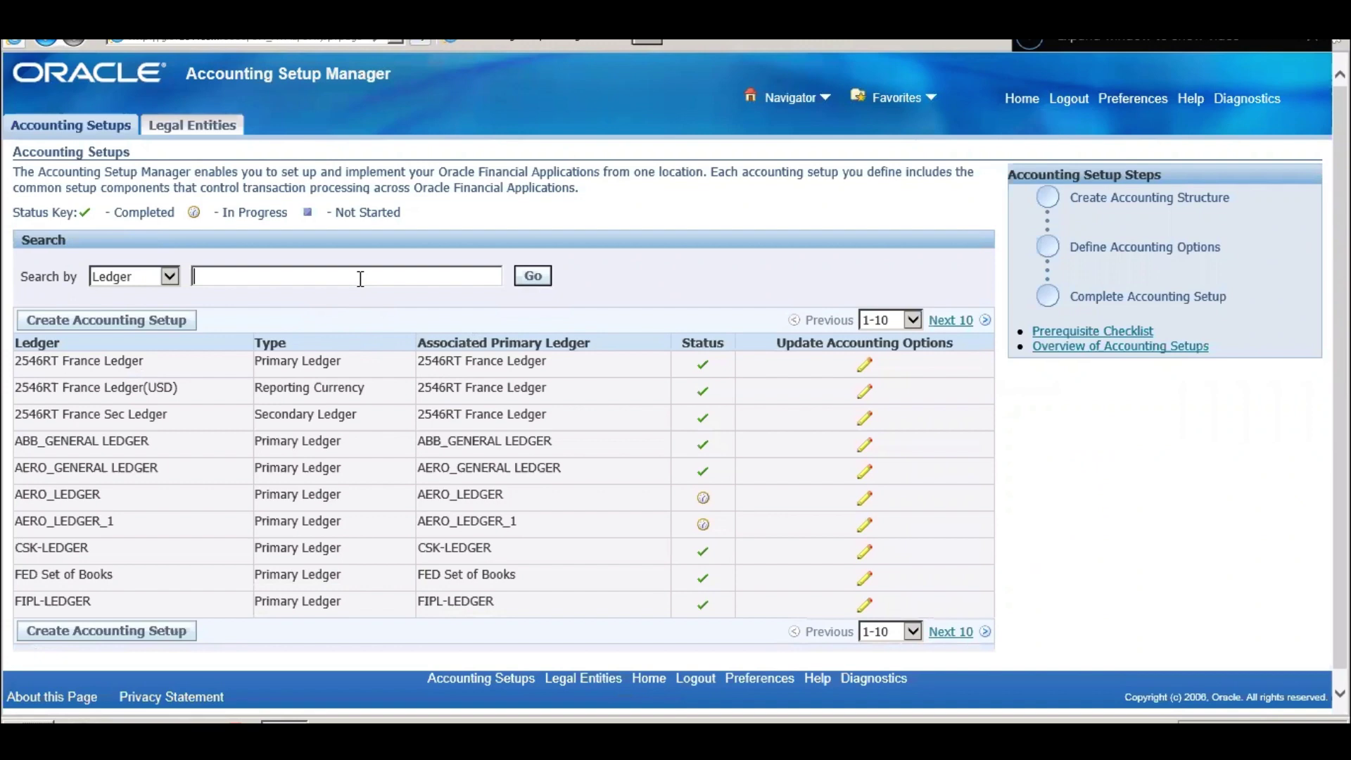
pyautogui.write('SP')
pyautogui.click(533, 280)
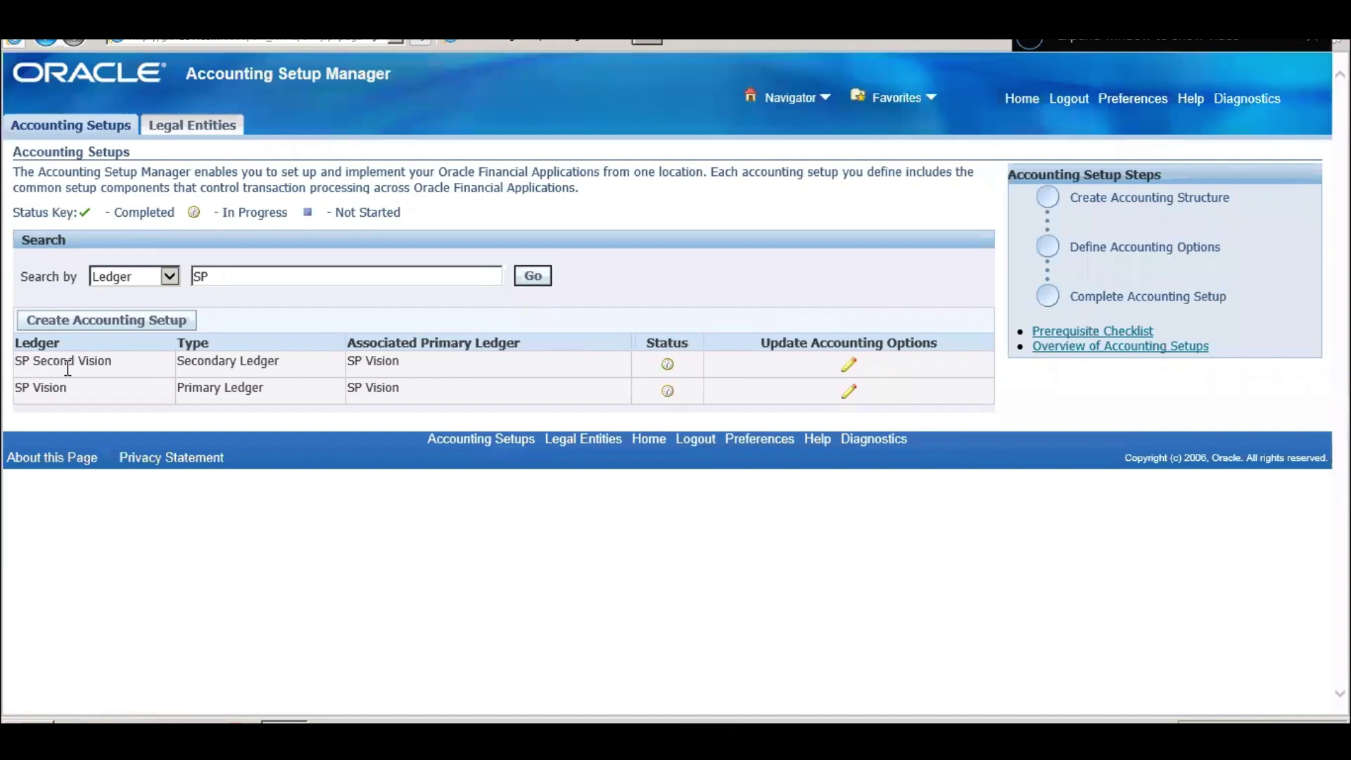
pyautogui.tripleClick(68, 387)
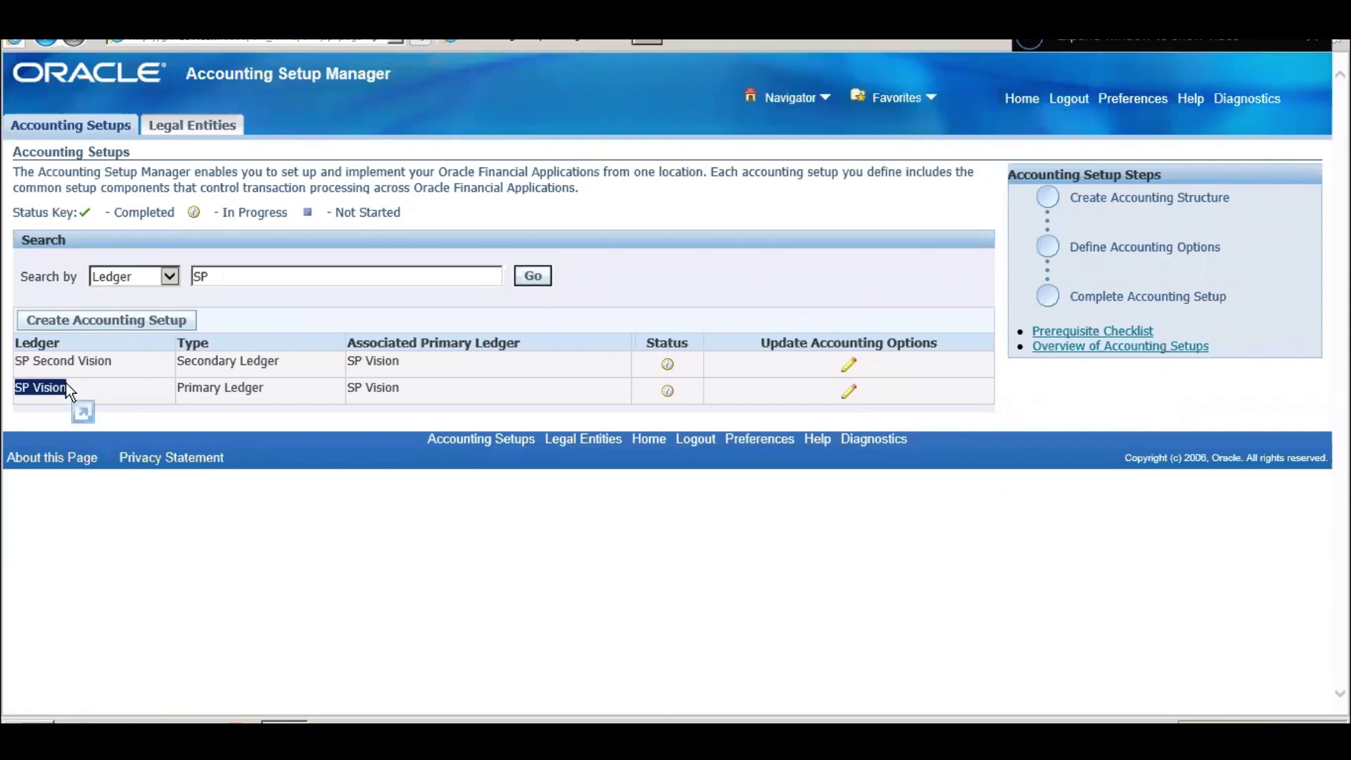